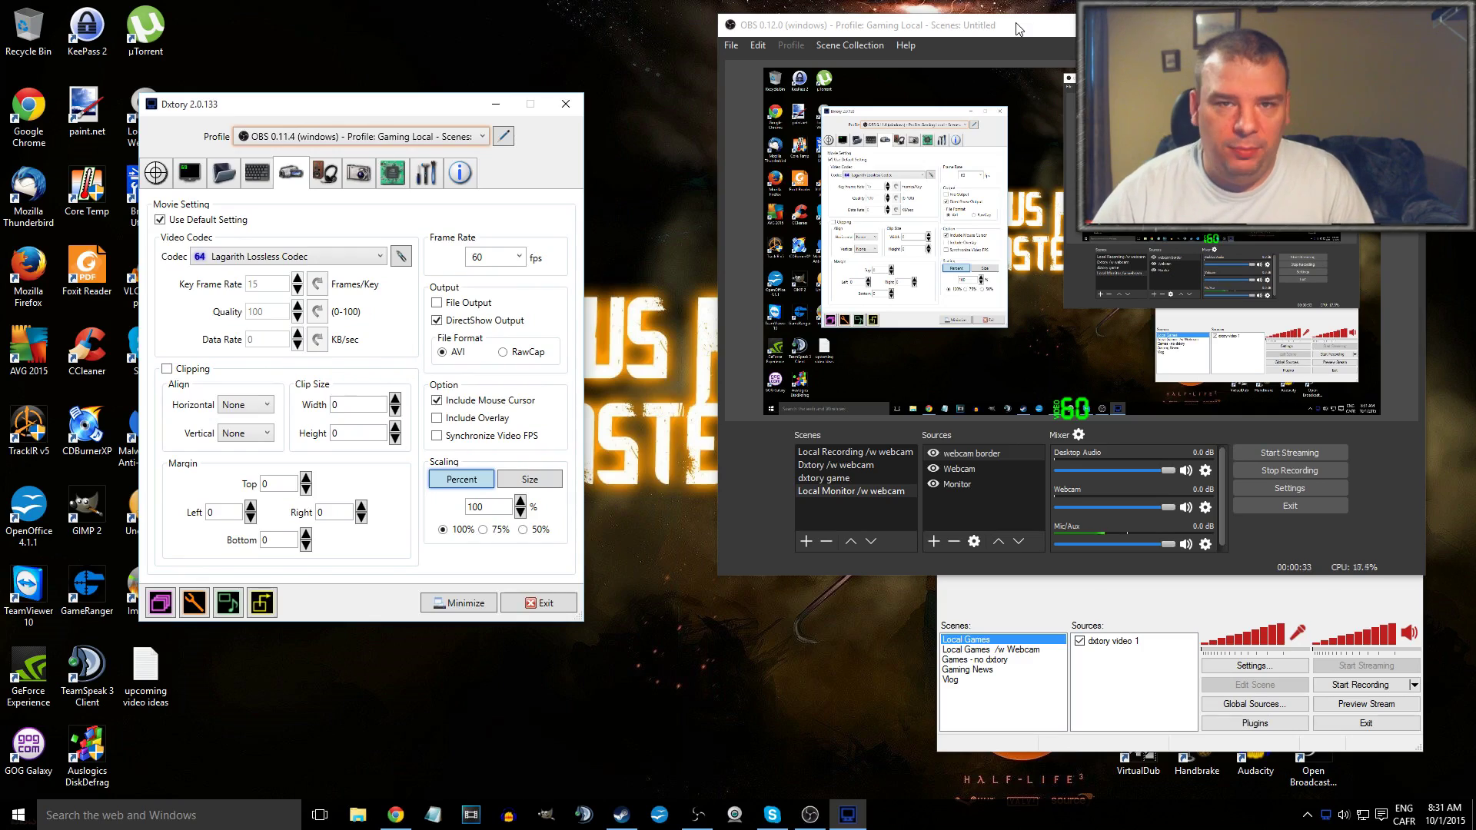
Step: Review Dxtory's target process information and the list of programs it ignores, leaving the list as it is
drag(1018, 29, 985, 80)
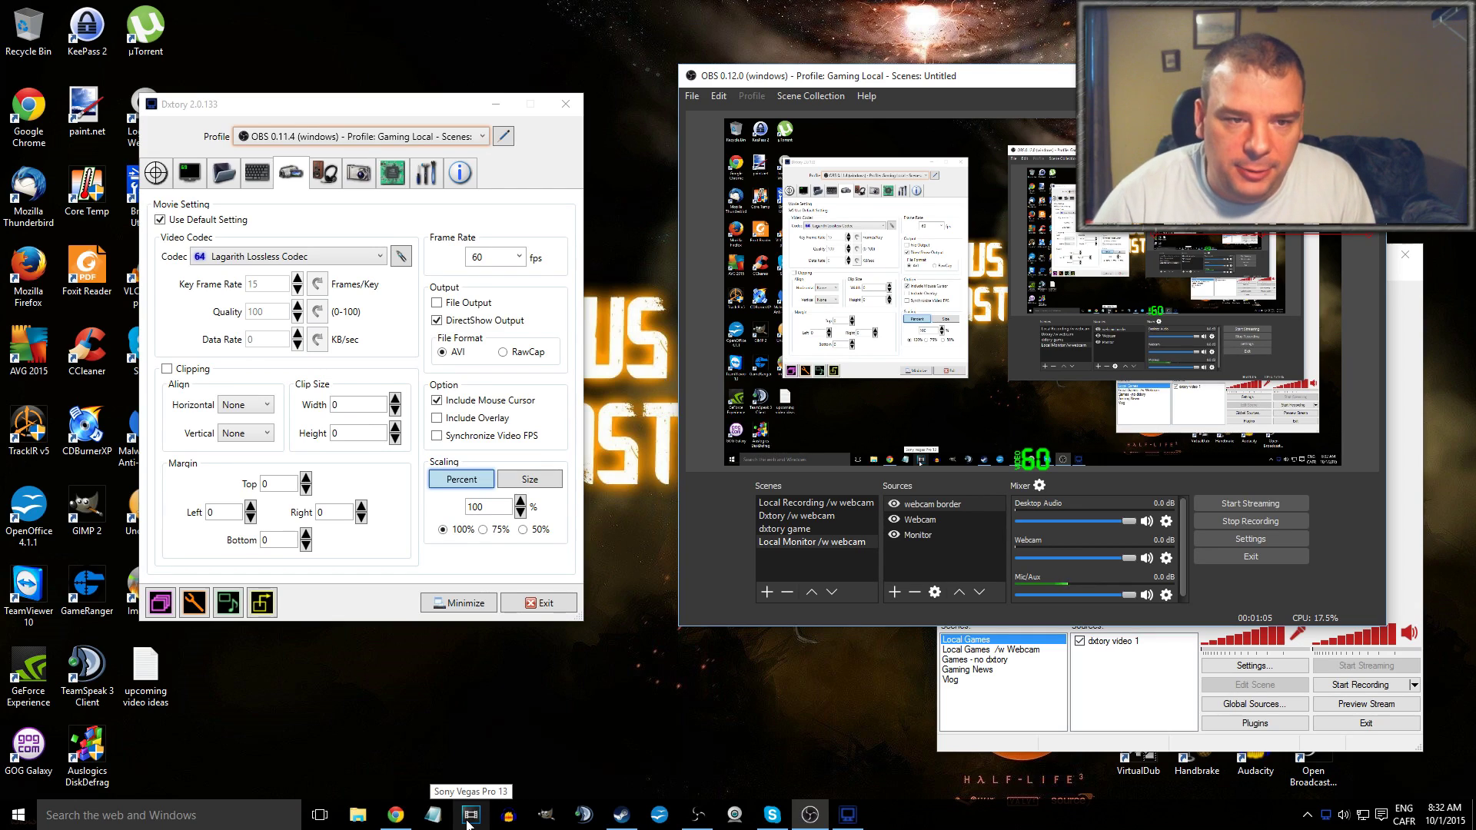
click(156, 173)
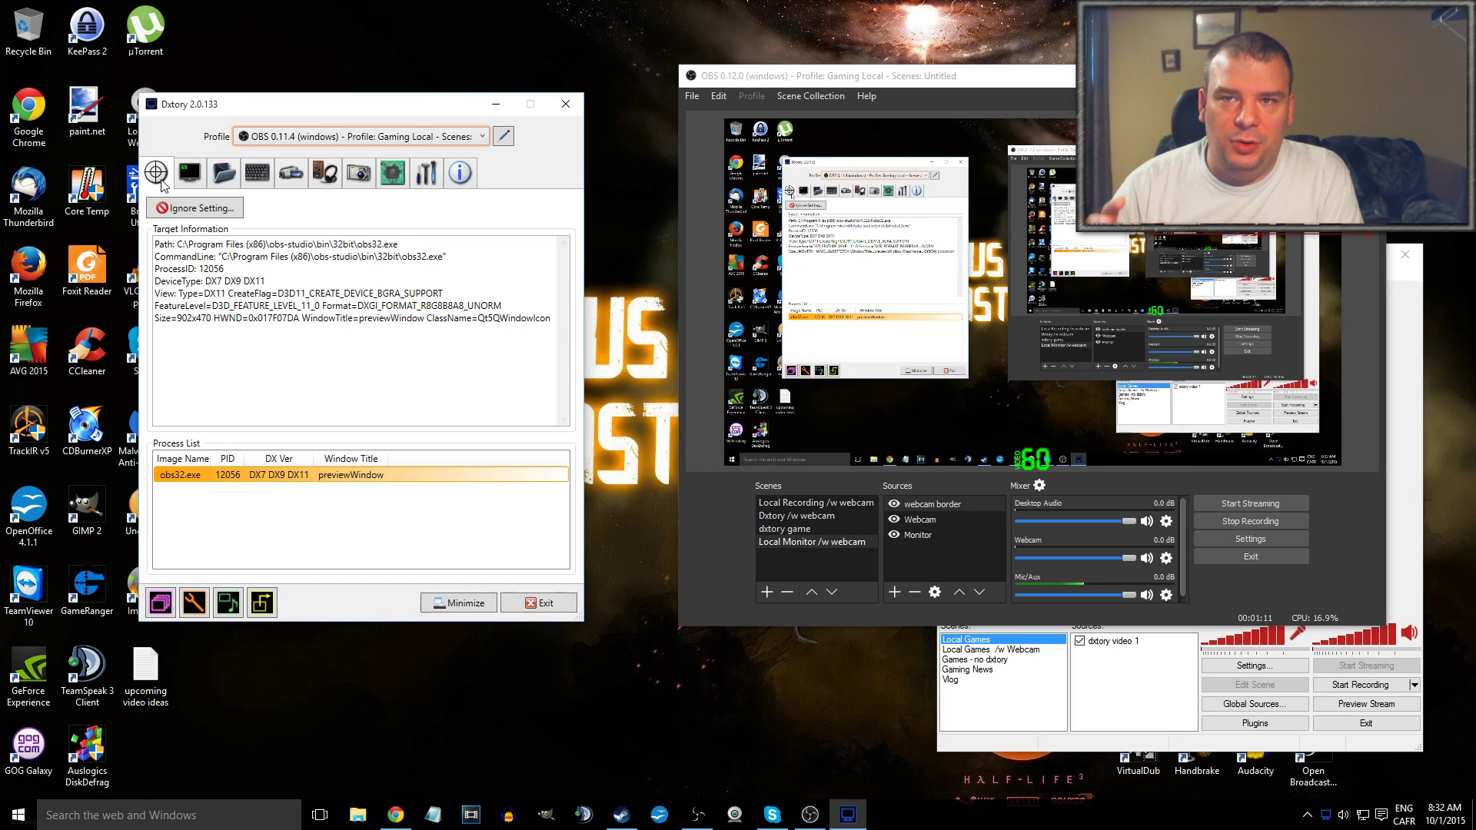
click(325, 173)
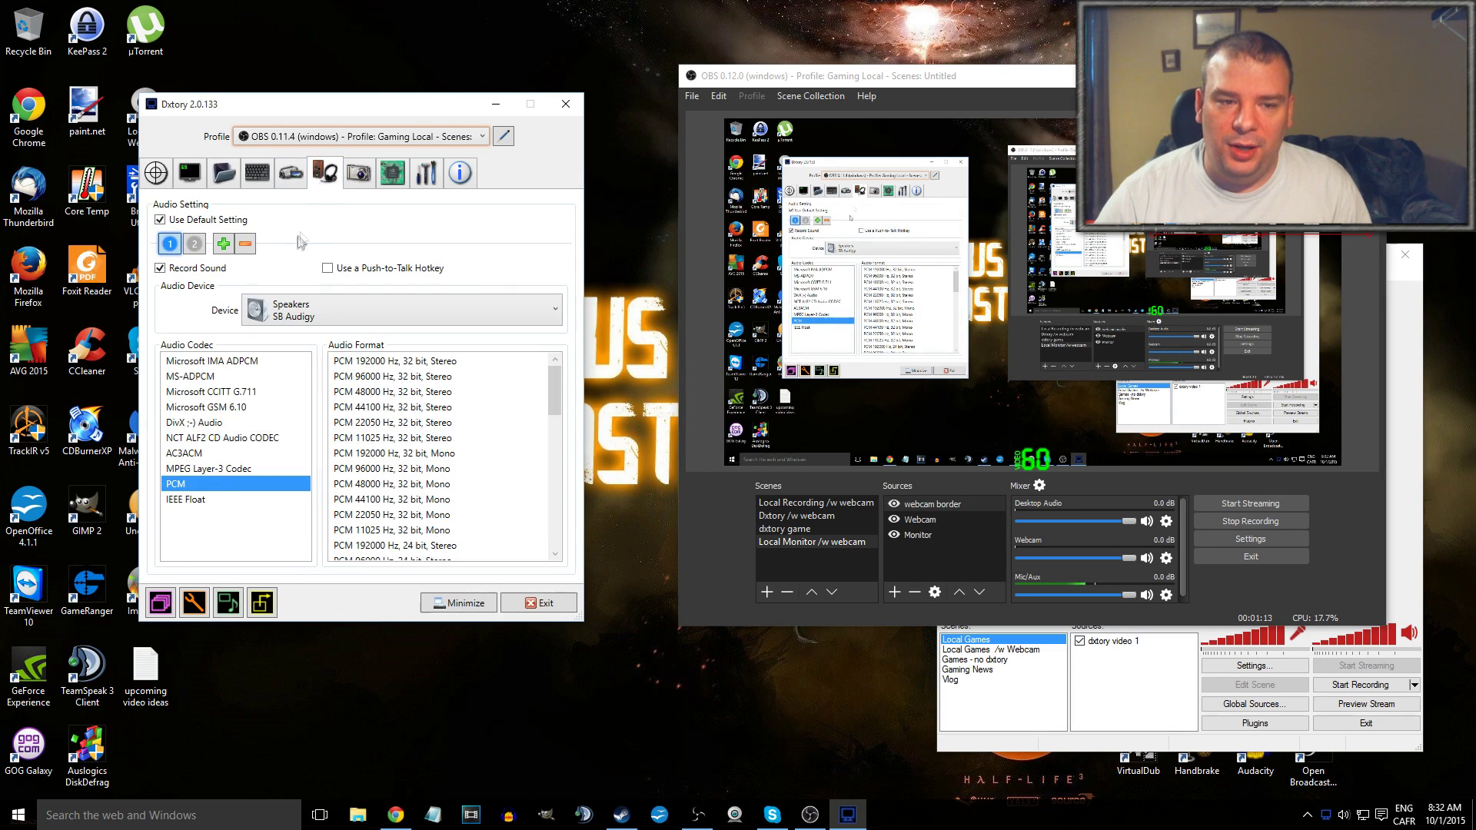
click(289, 177)
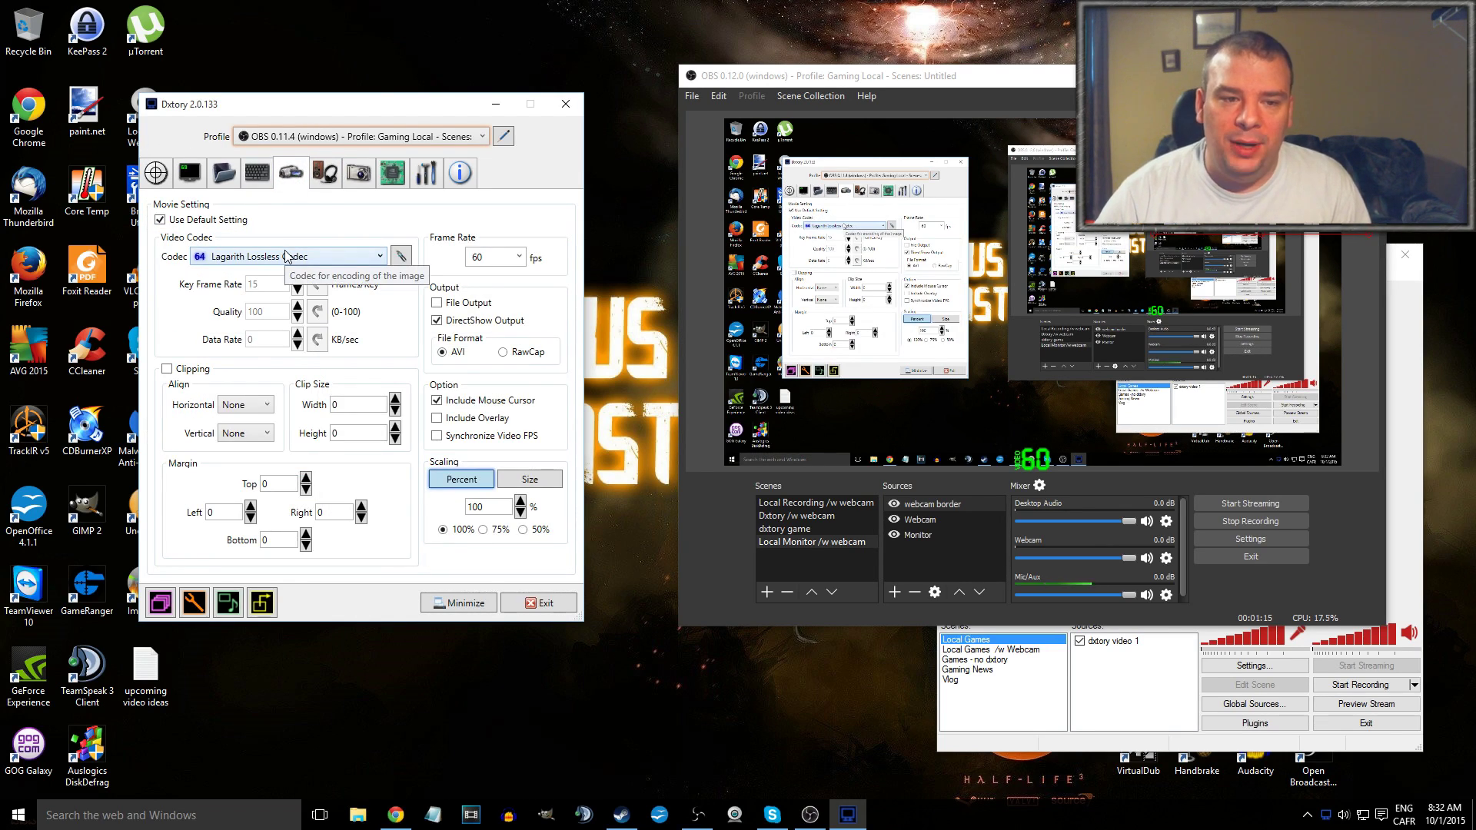
click(156, 173)
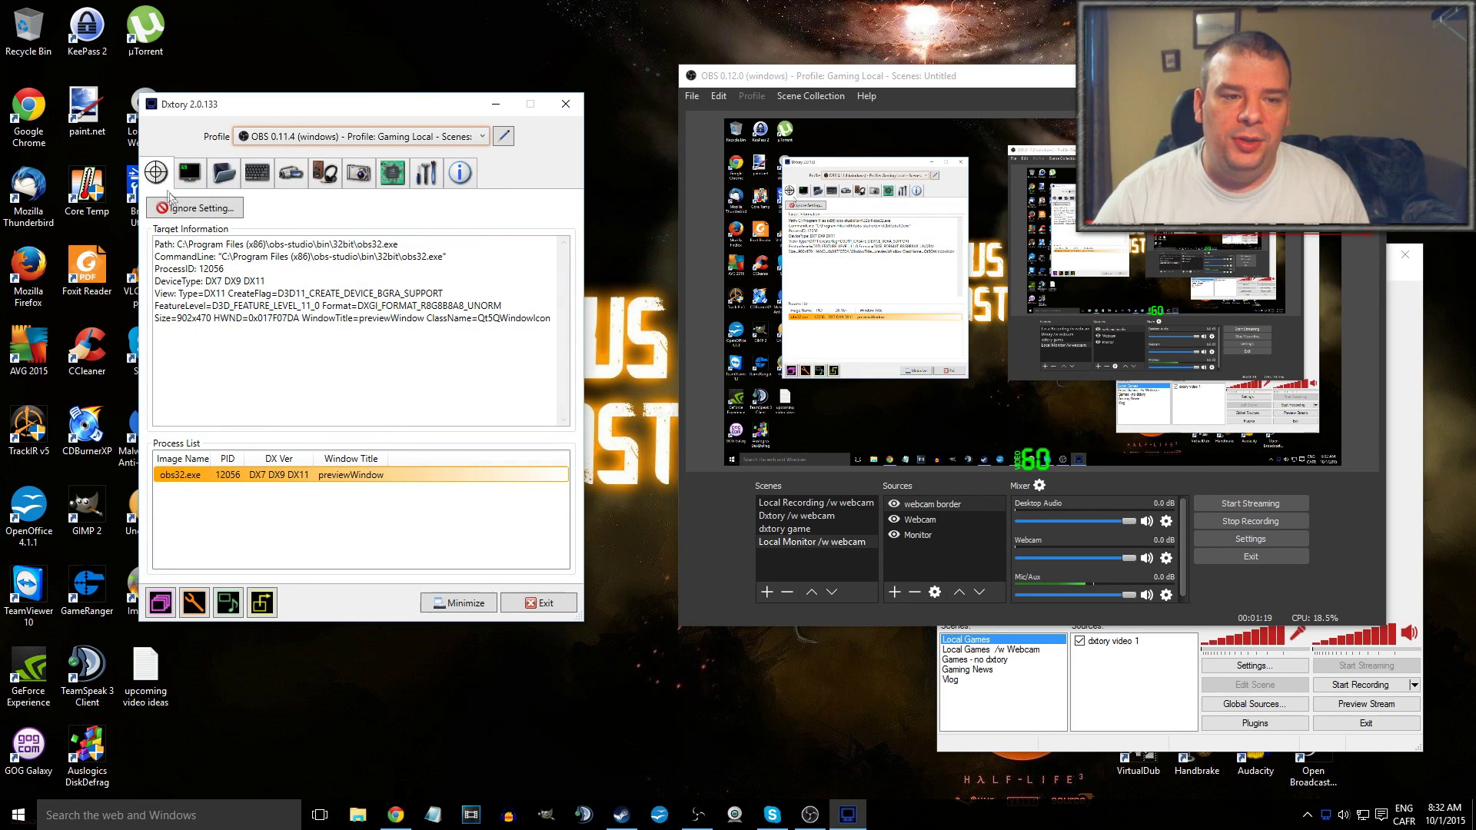
click(190, 209)
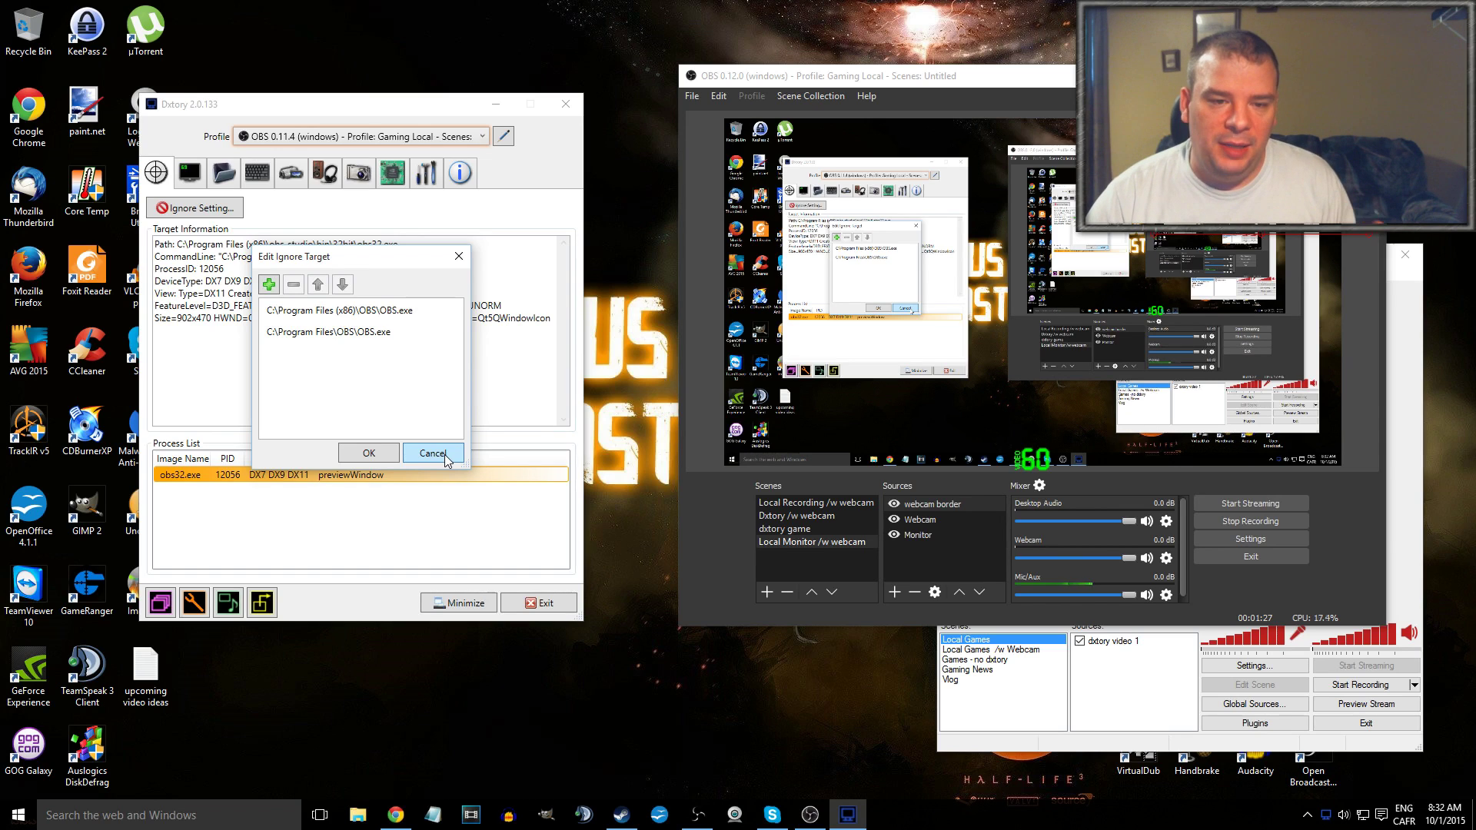
click(444, 454)
Step: Examine the default overlay settings, the save folders for movies and screenshots, and the hotkey assignments
click(194, 179)
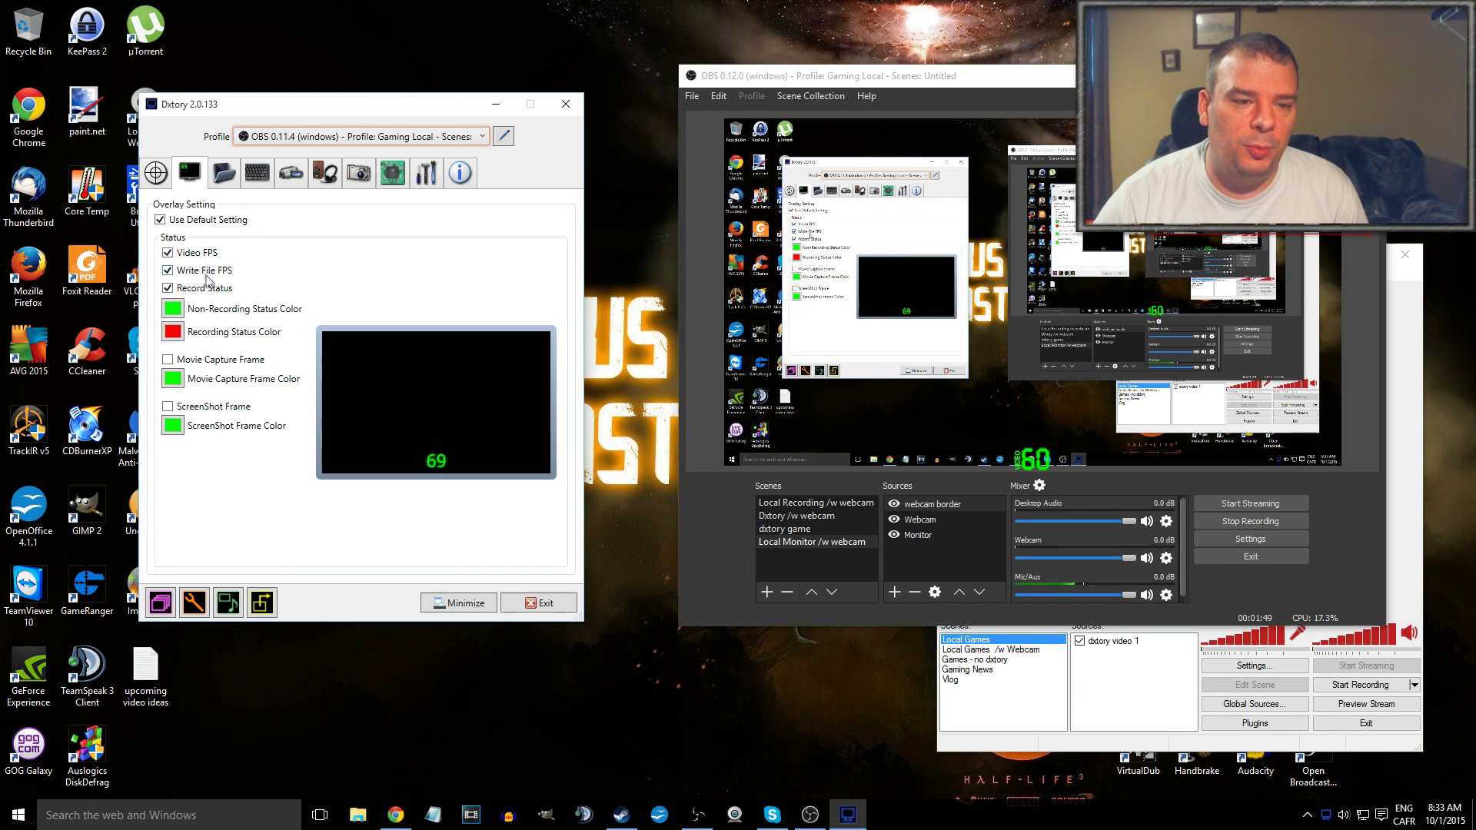
click(225, 174)
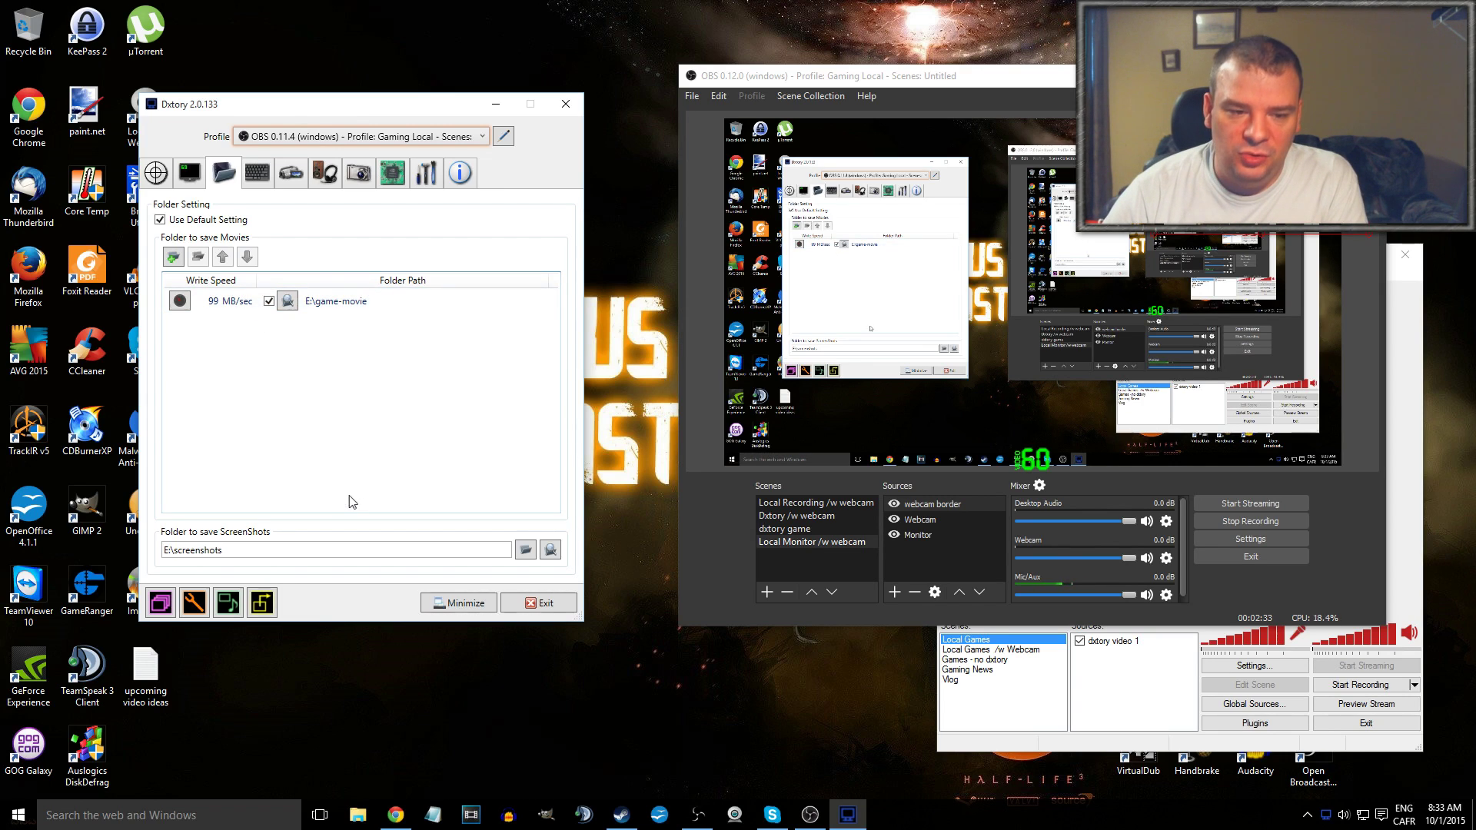
double_click(244, 551)
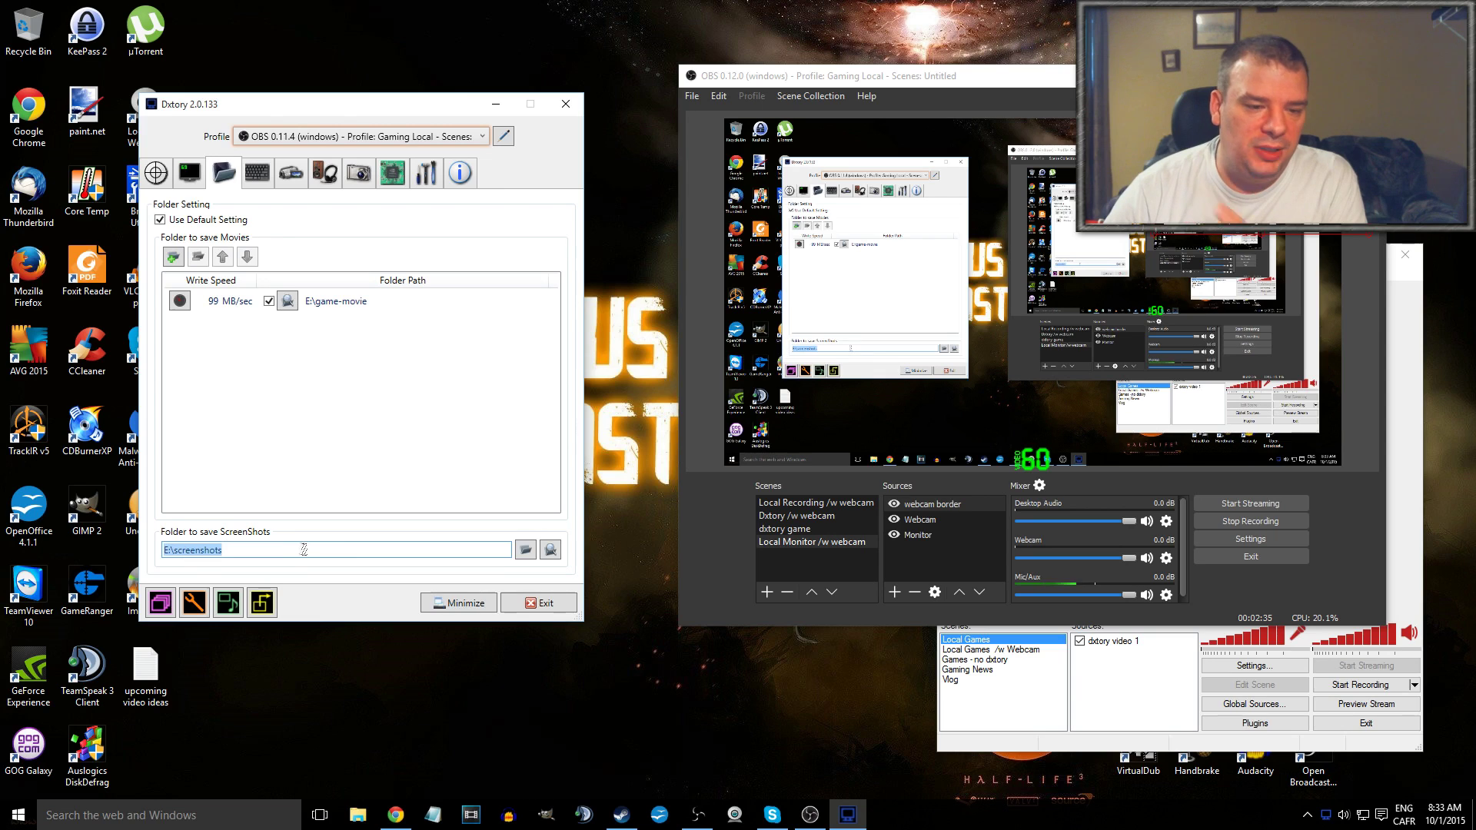
click(257, 173)
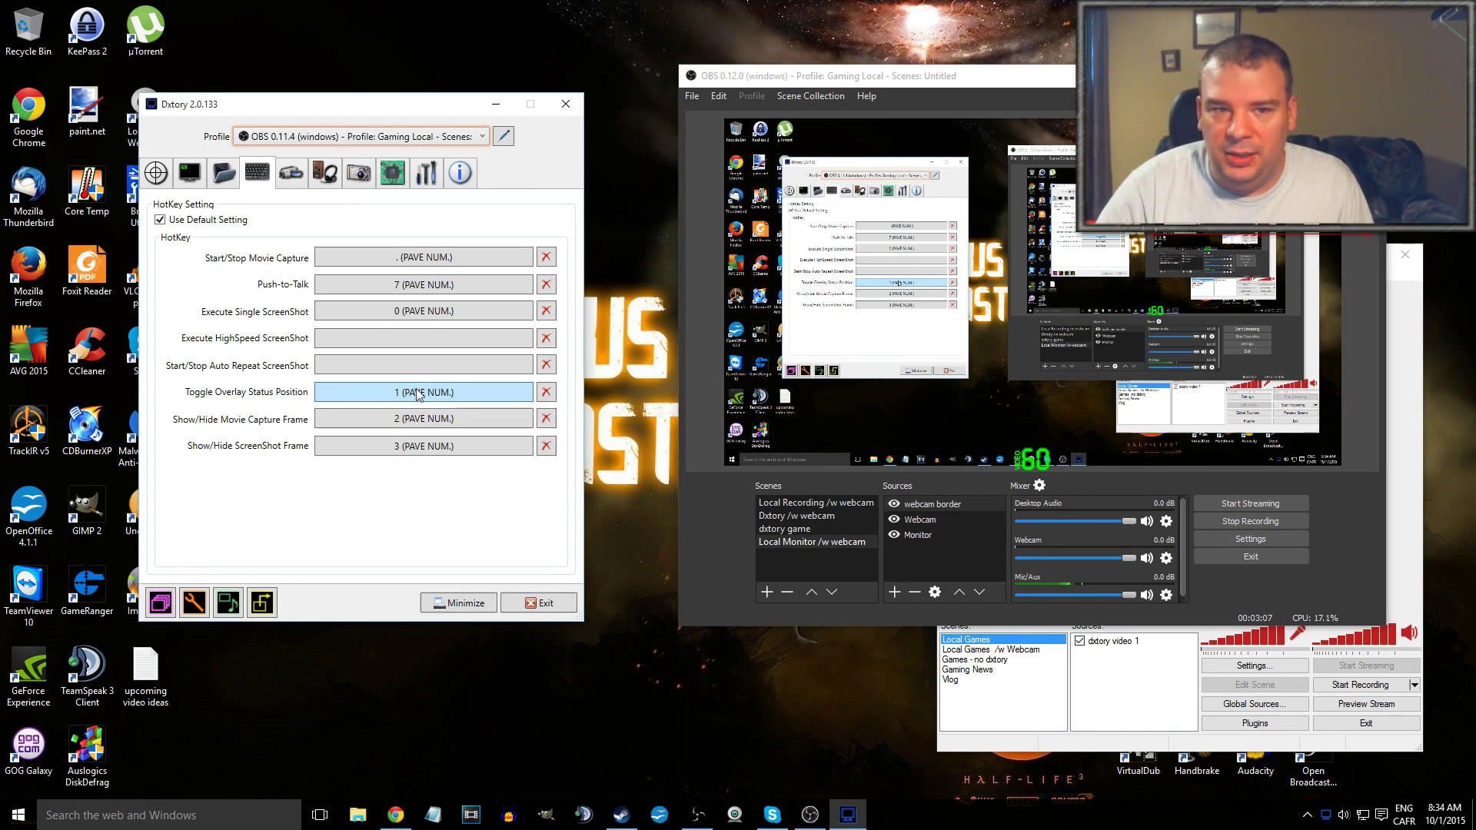
Step: Set the video codec in the movie settings to Dxtory Video Codec
click(293, 174)
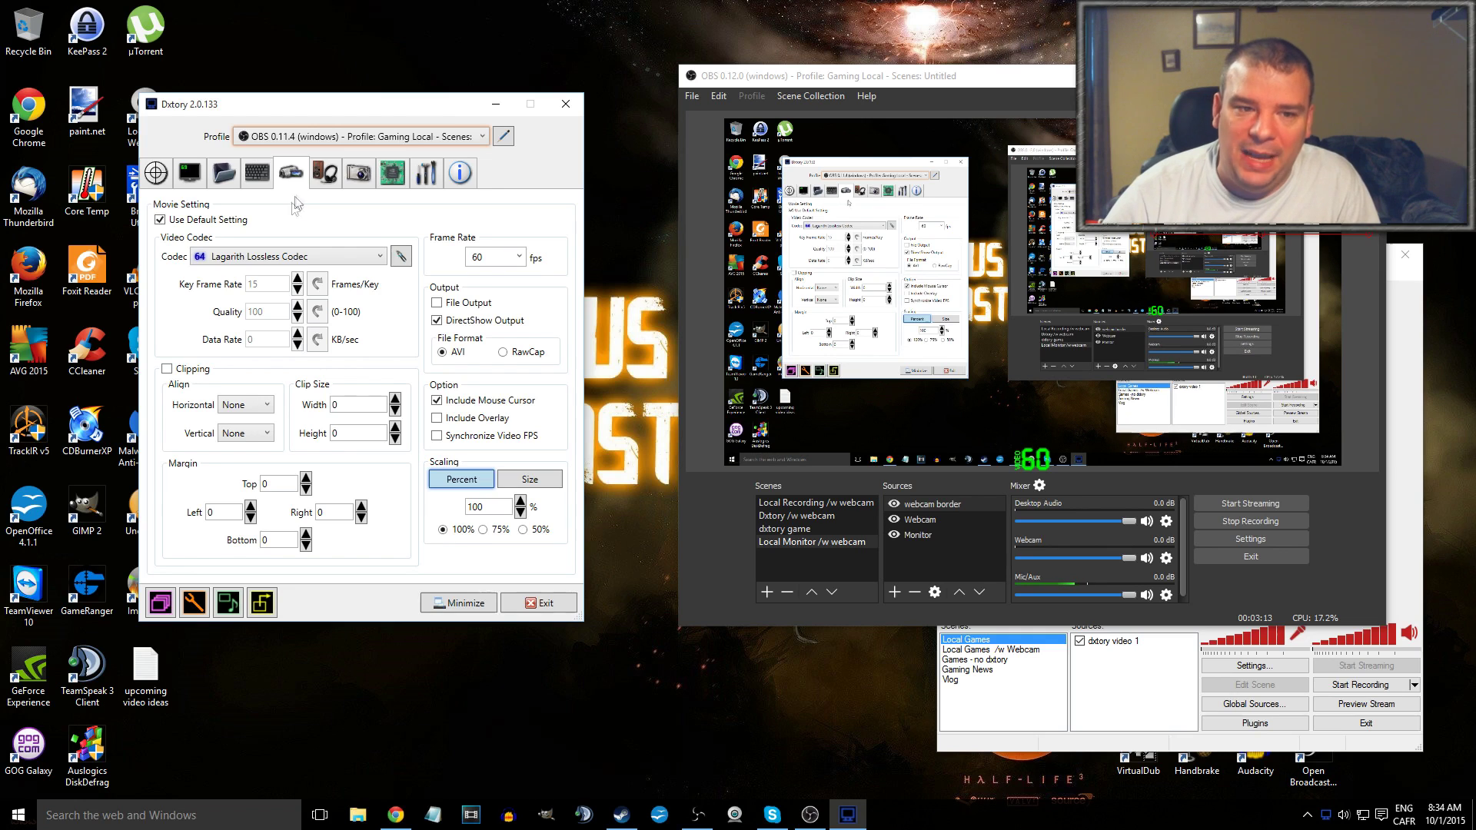
click(255, 258)
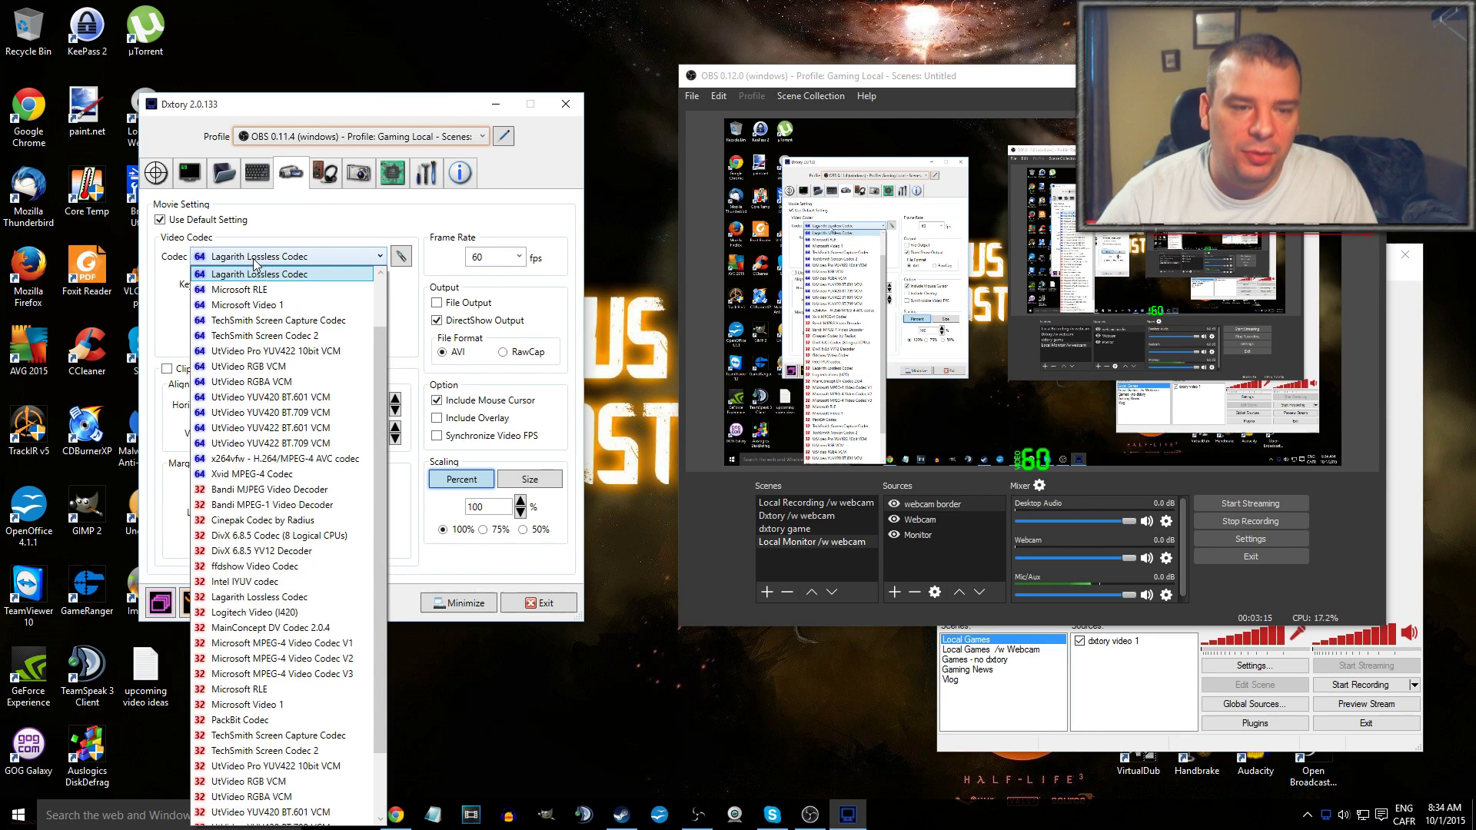
click(381, 292)
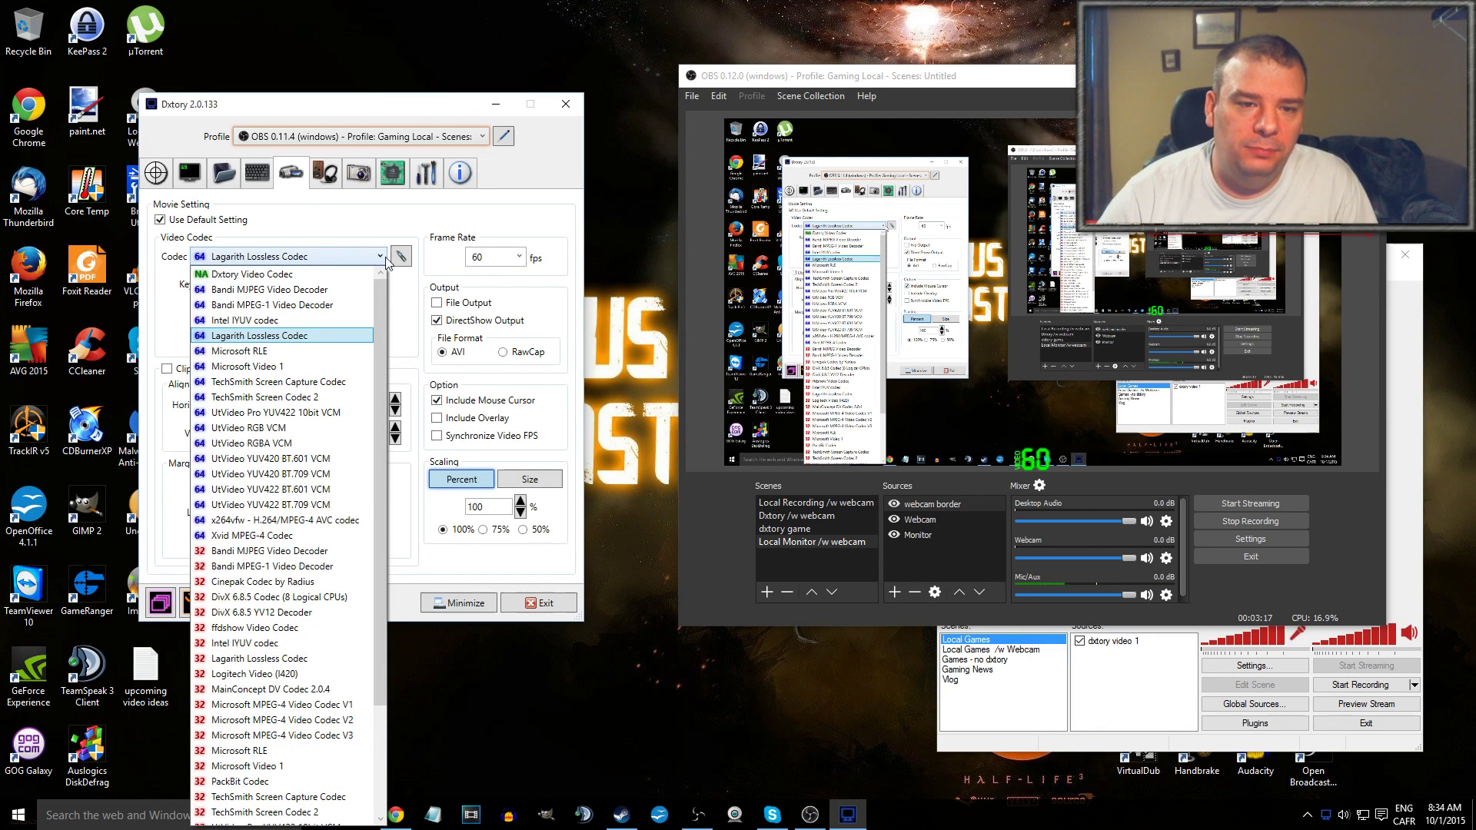
click(339, 278)
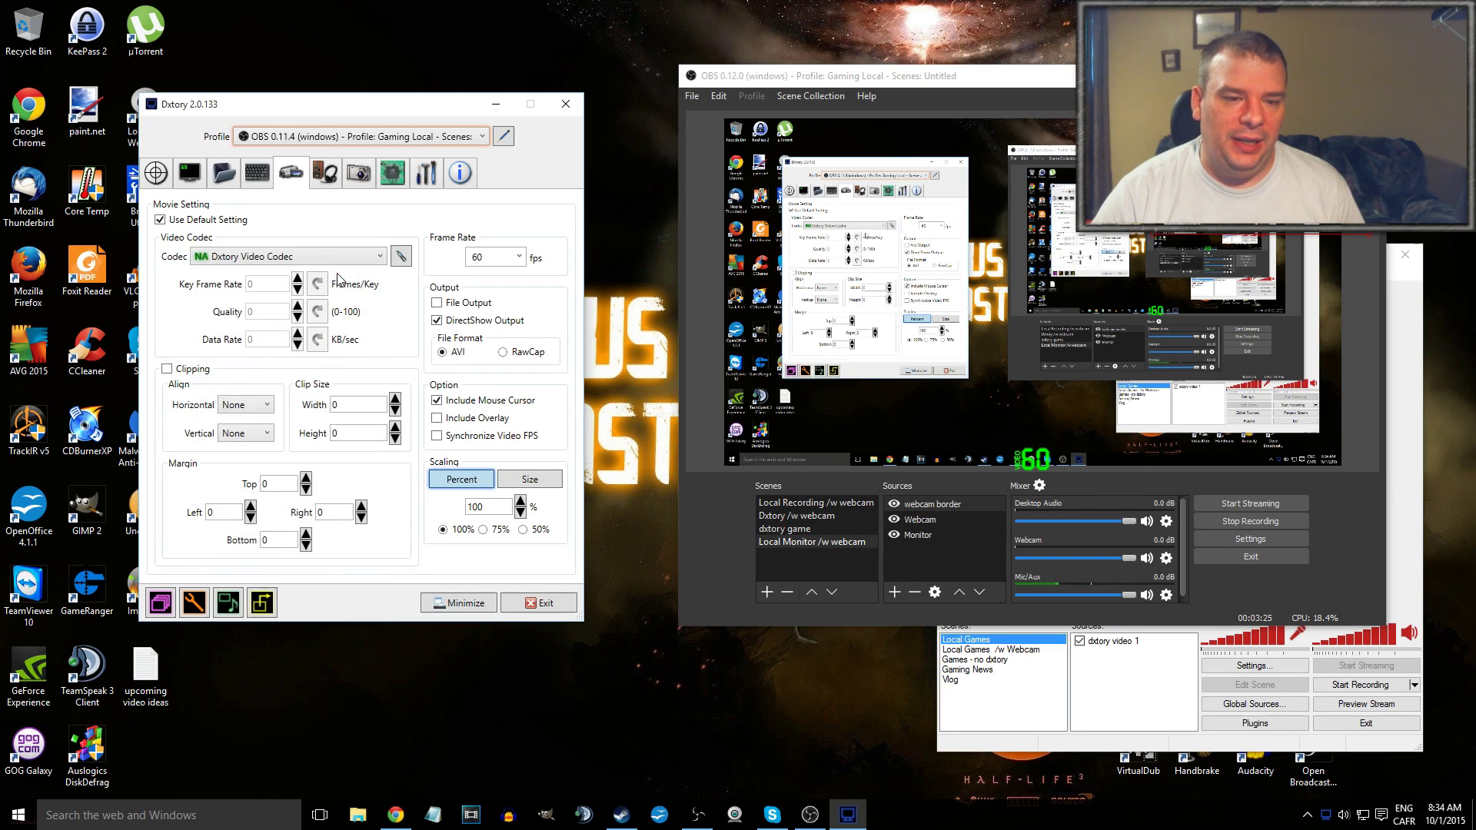
Step: Check the Dxtory Video Codec's format and compression options and the horizontal clipping alignment choices without changing them
click(401, 258)
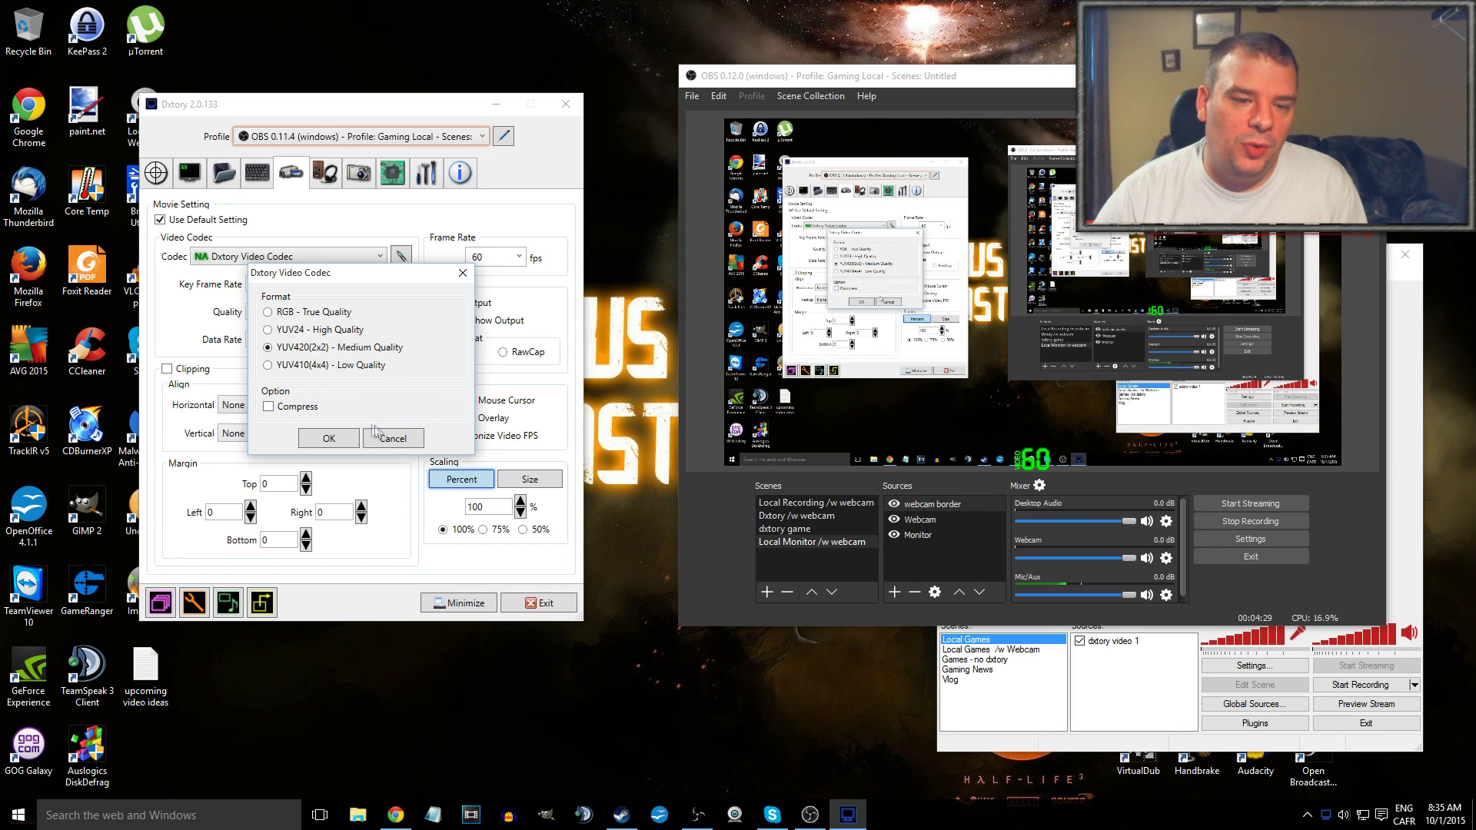
click(398, 440)
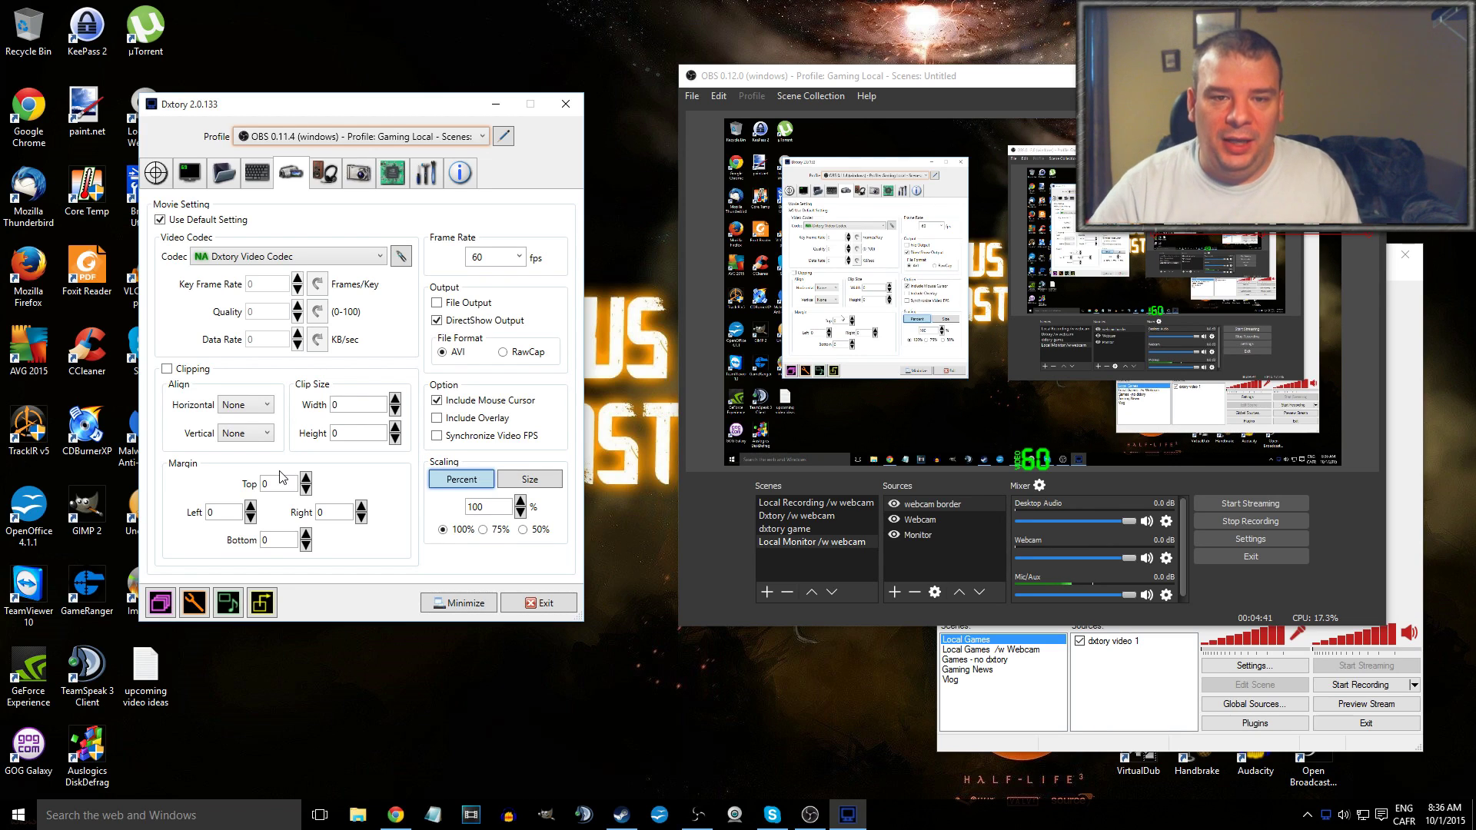
click(266, 406)
click(266, 405)
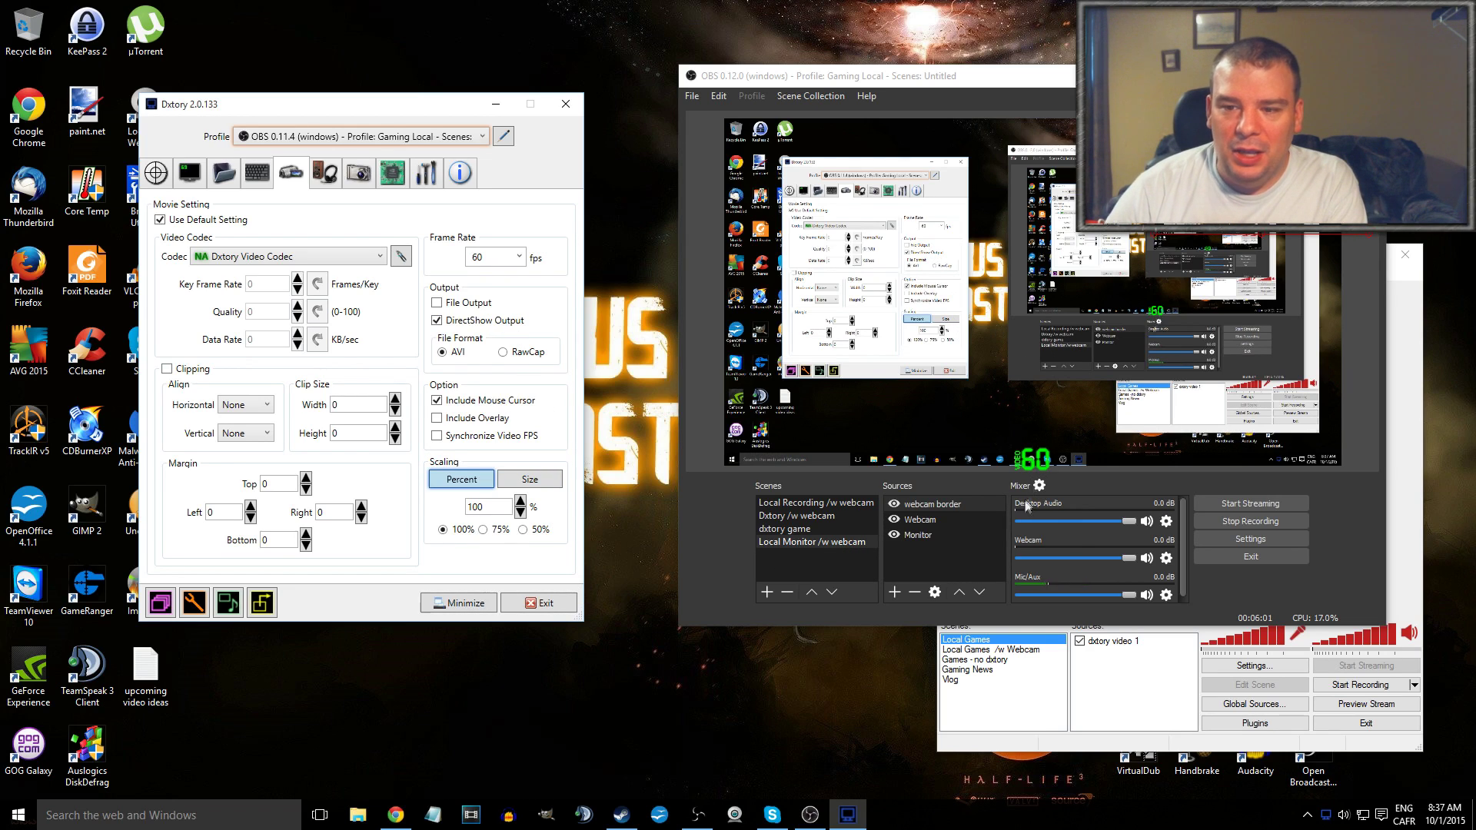
Step: Switch to OBS and look at the source types that can be added to the current scene, including Video Capture Device
right_click(923, 554)
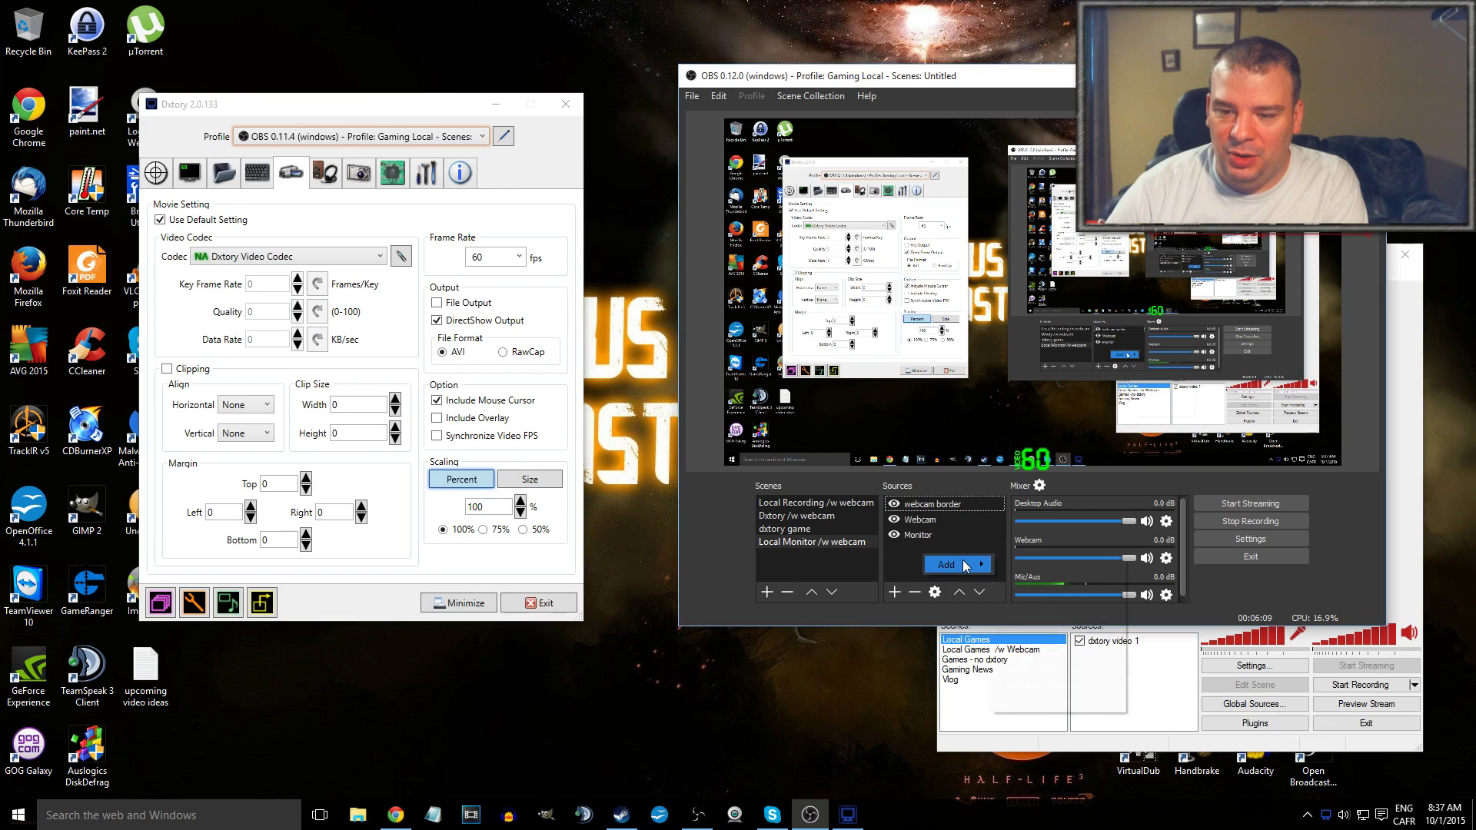
mouse_move(965, 565)
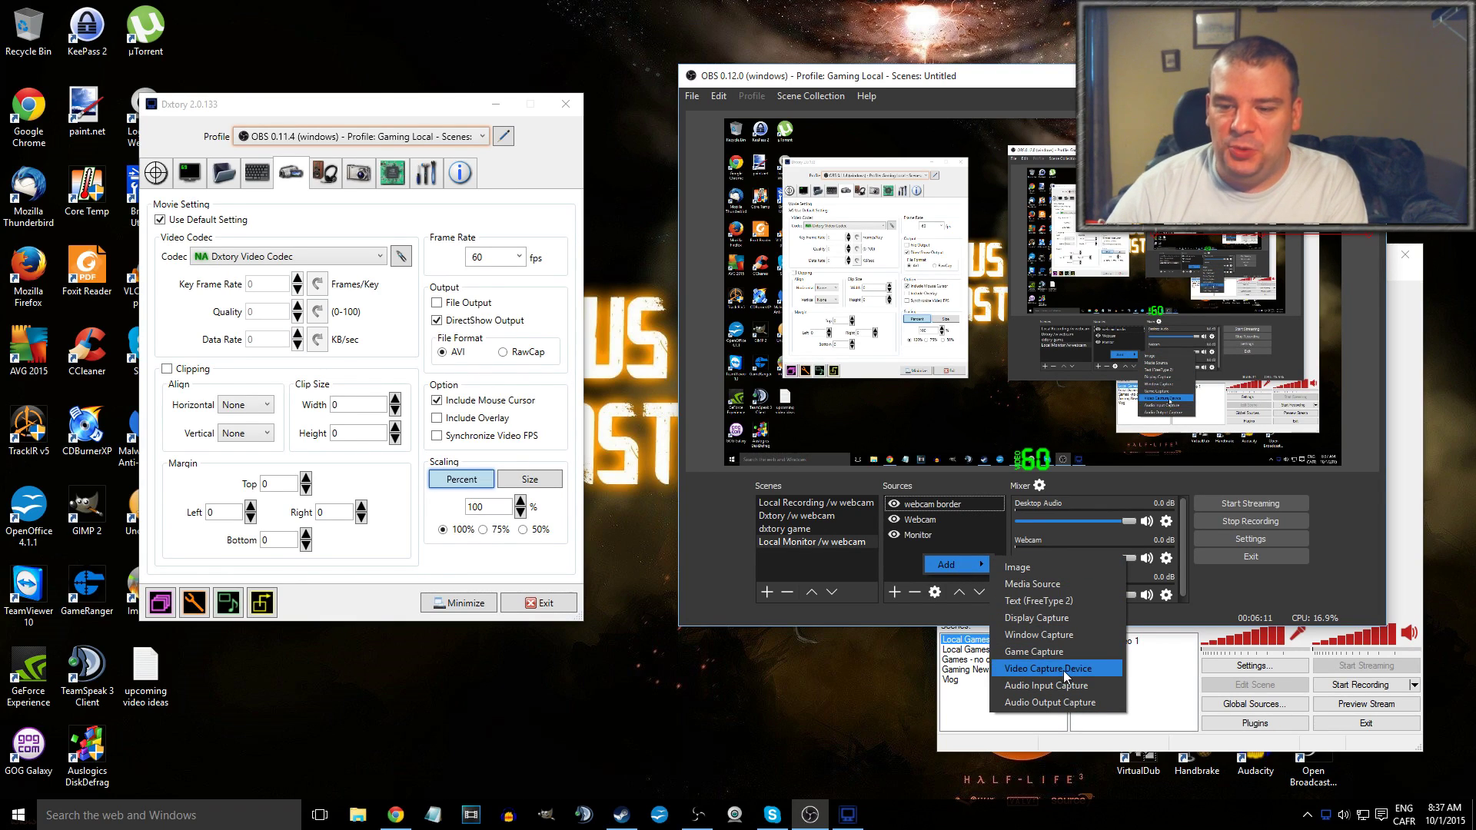
click(907, 561)
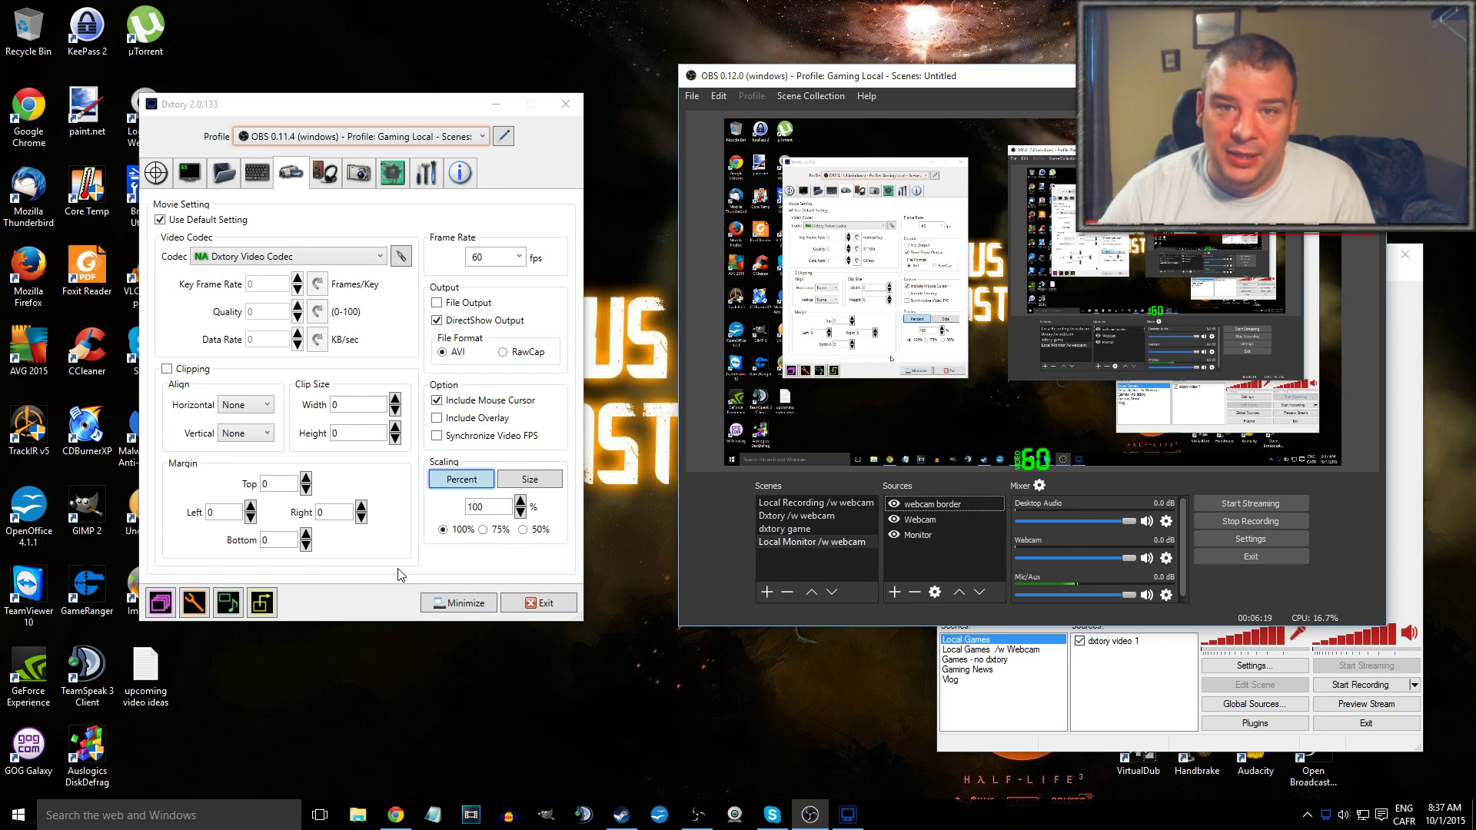
Step: Switch back to Dxtory and check the resolution presets and frame rates of video Output1 to Output3
click(263, 606)
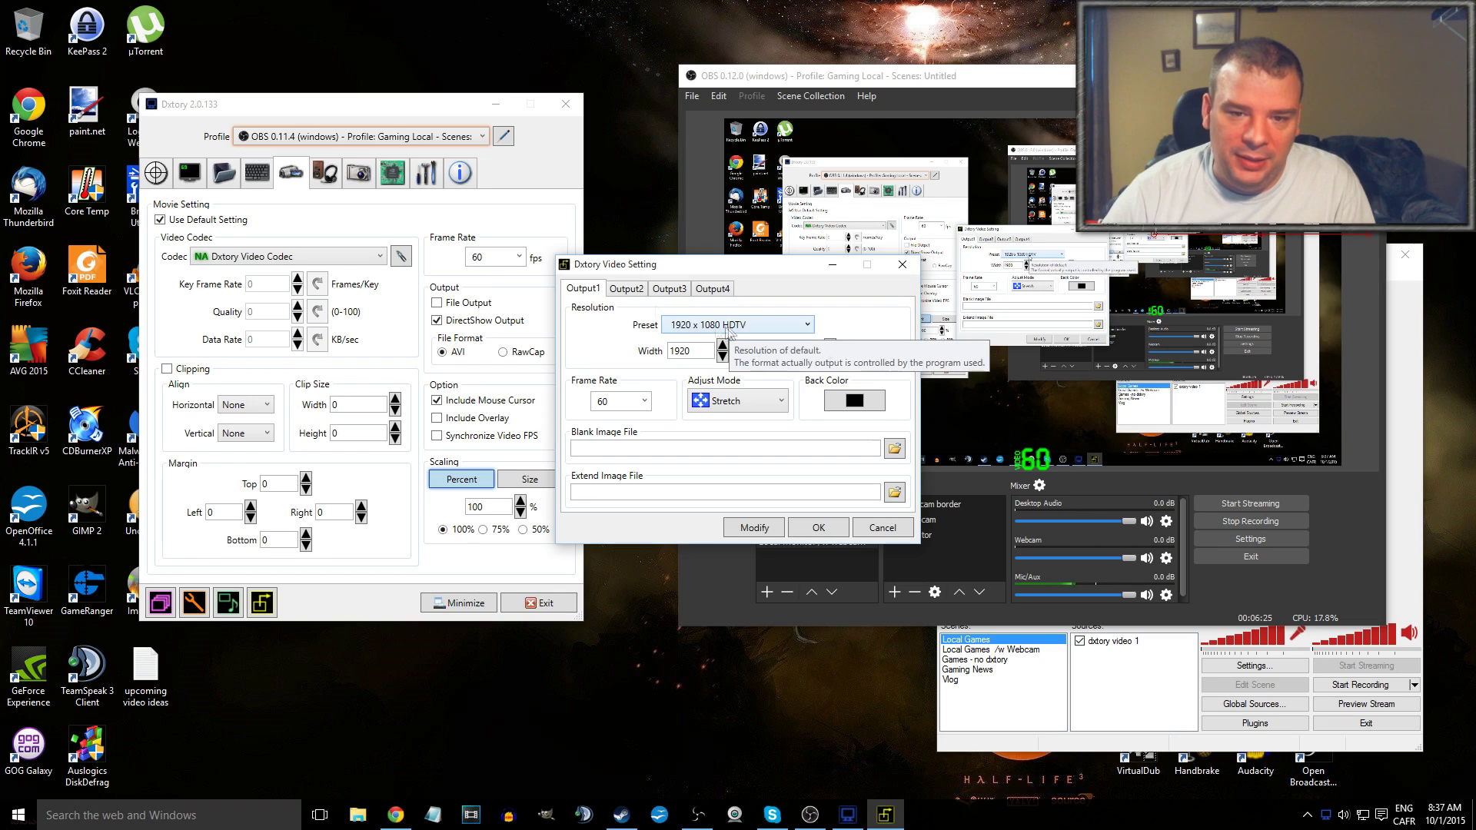
click(627, 288)
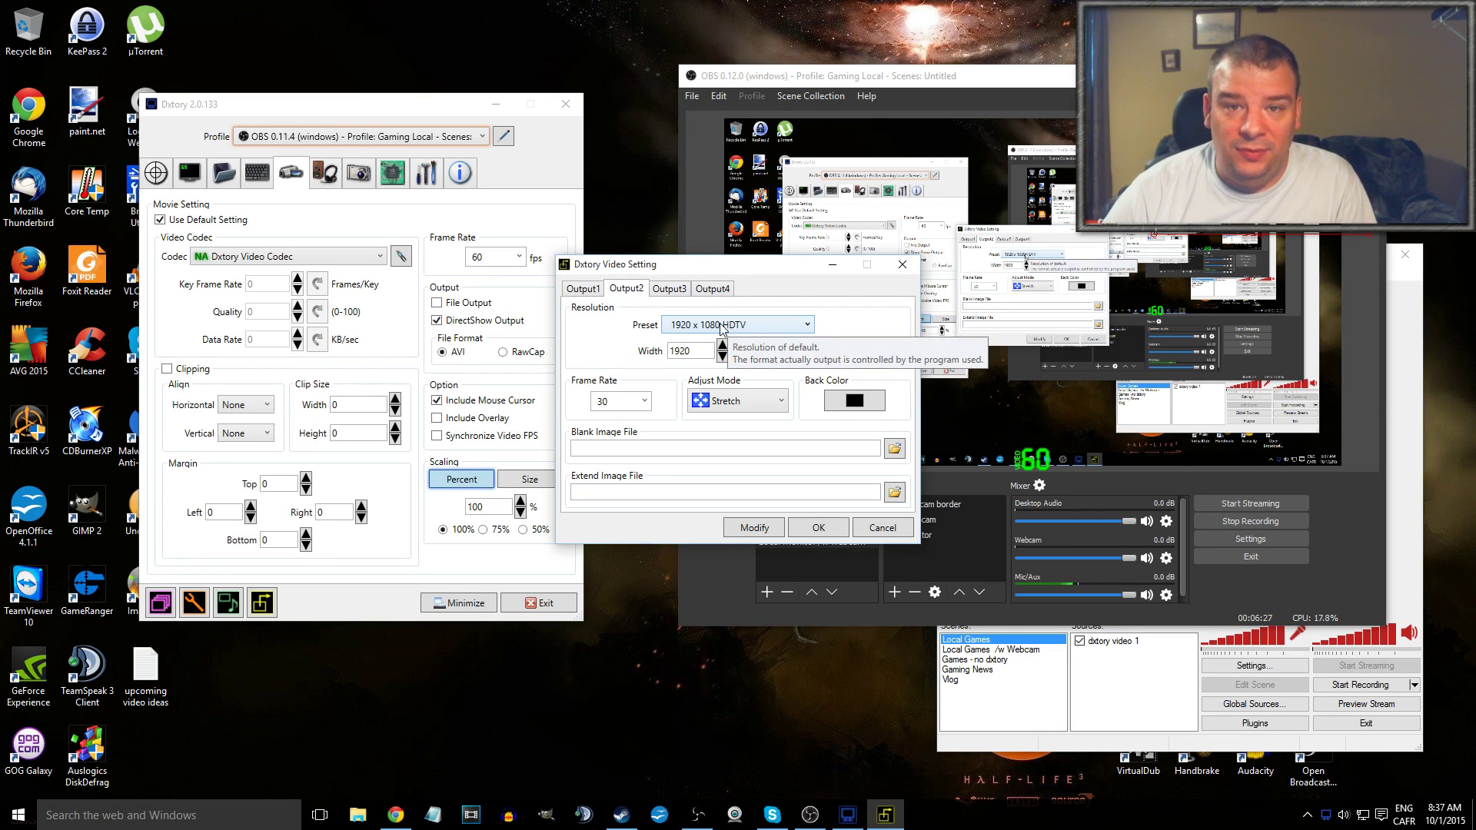
click(679, 290)
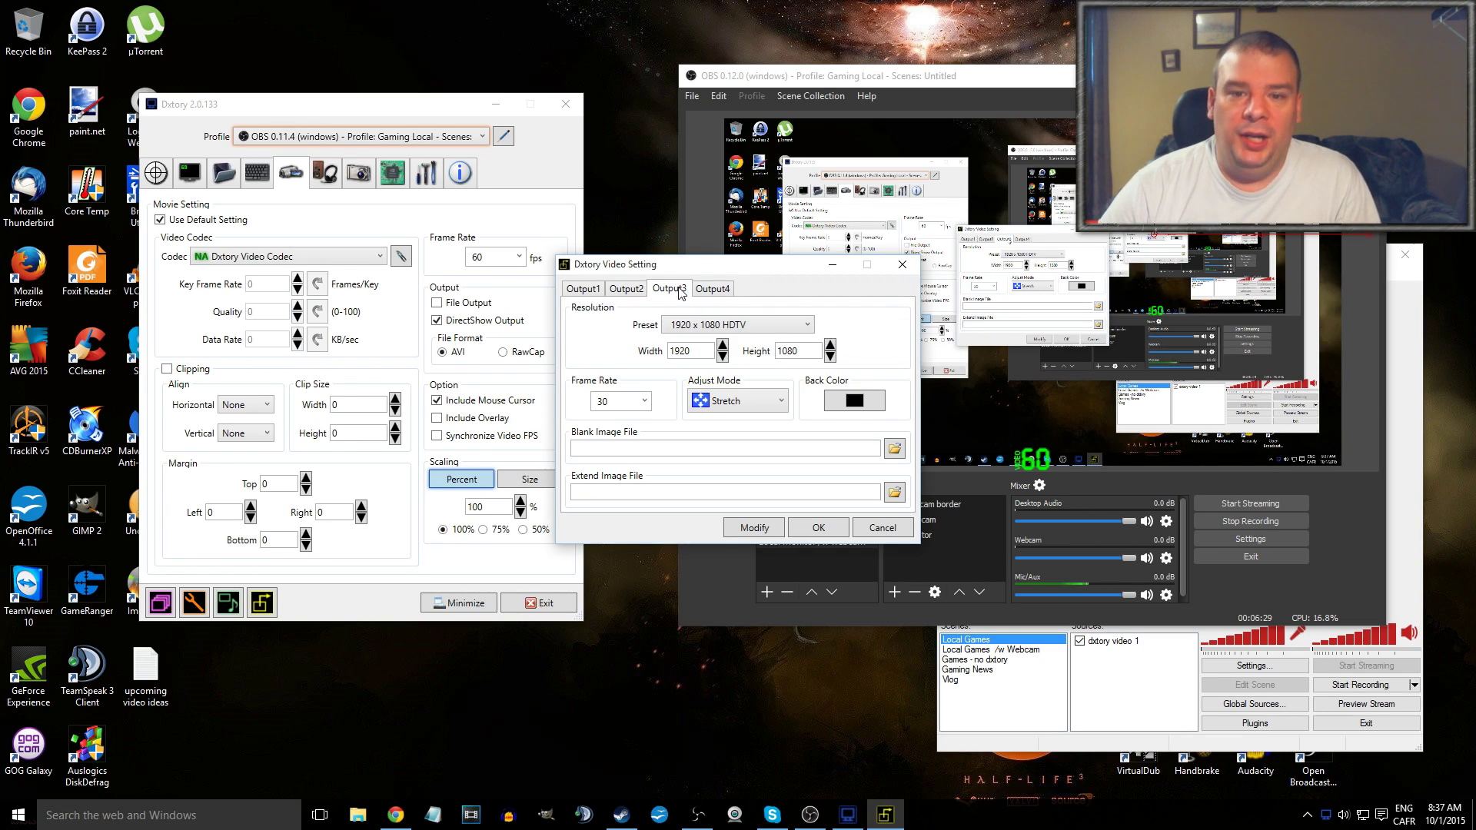
click(798, 324)
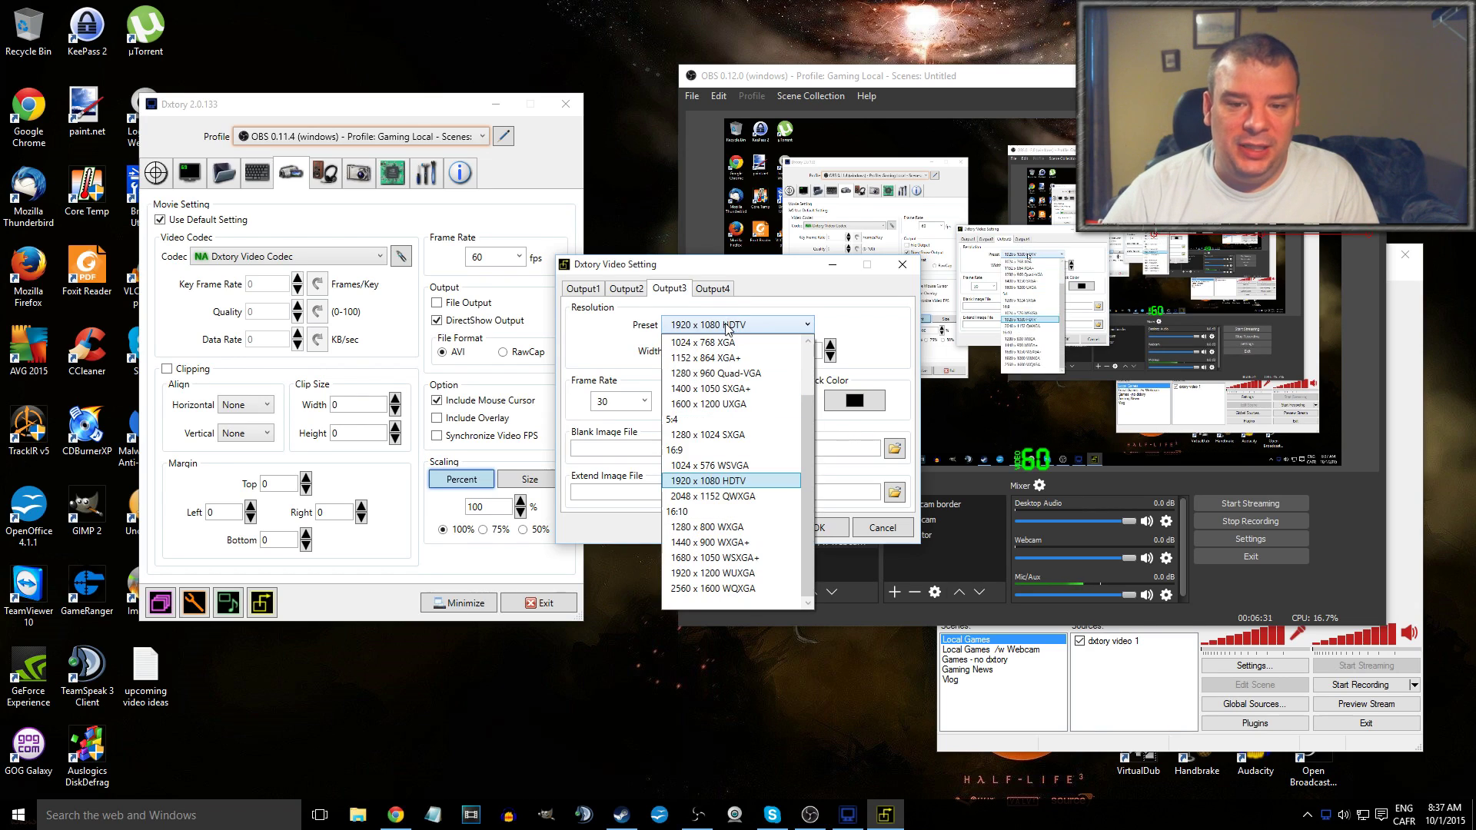
click(803, 326)
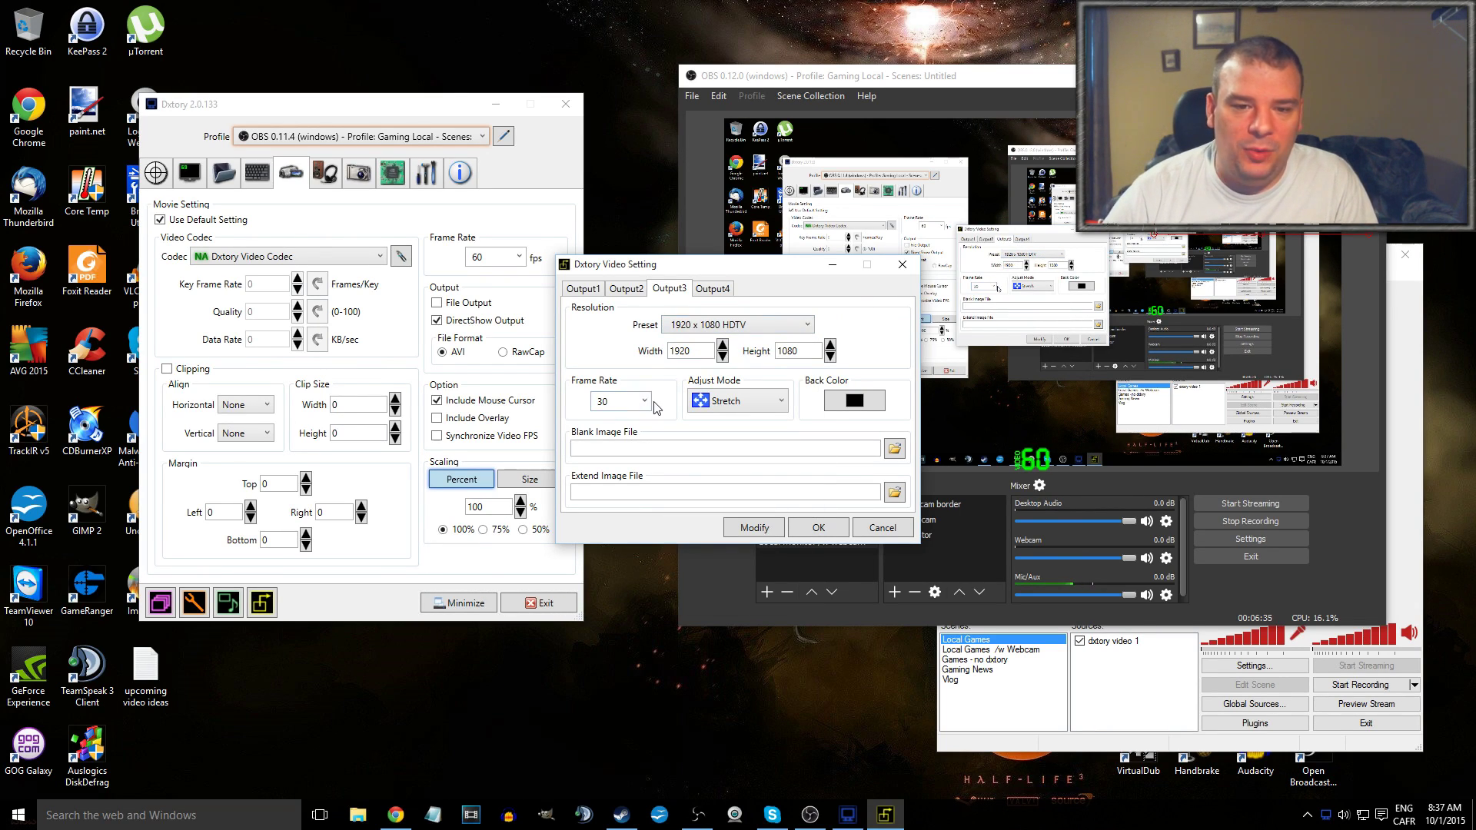
Step: Set the frame rate of Output2 to 60 in the Dxtory video settings
click(633, 295)
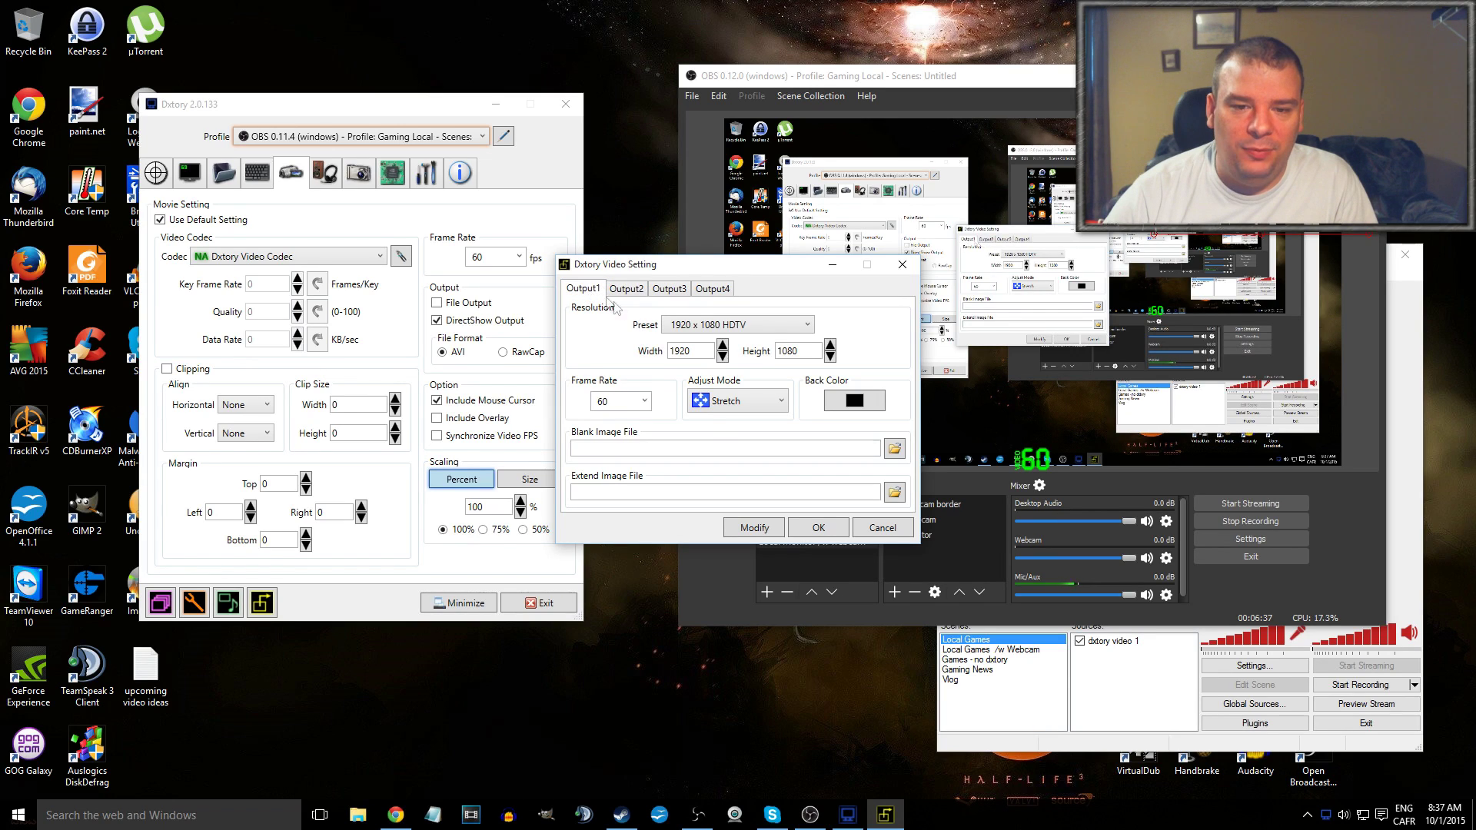
click(644, 401)
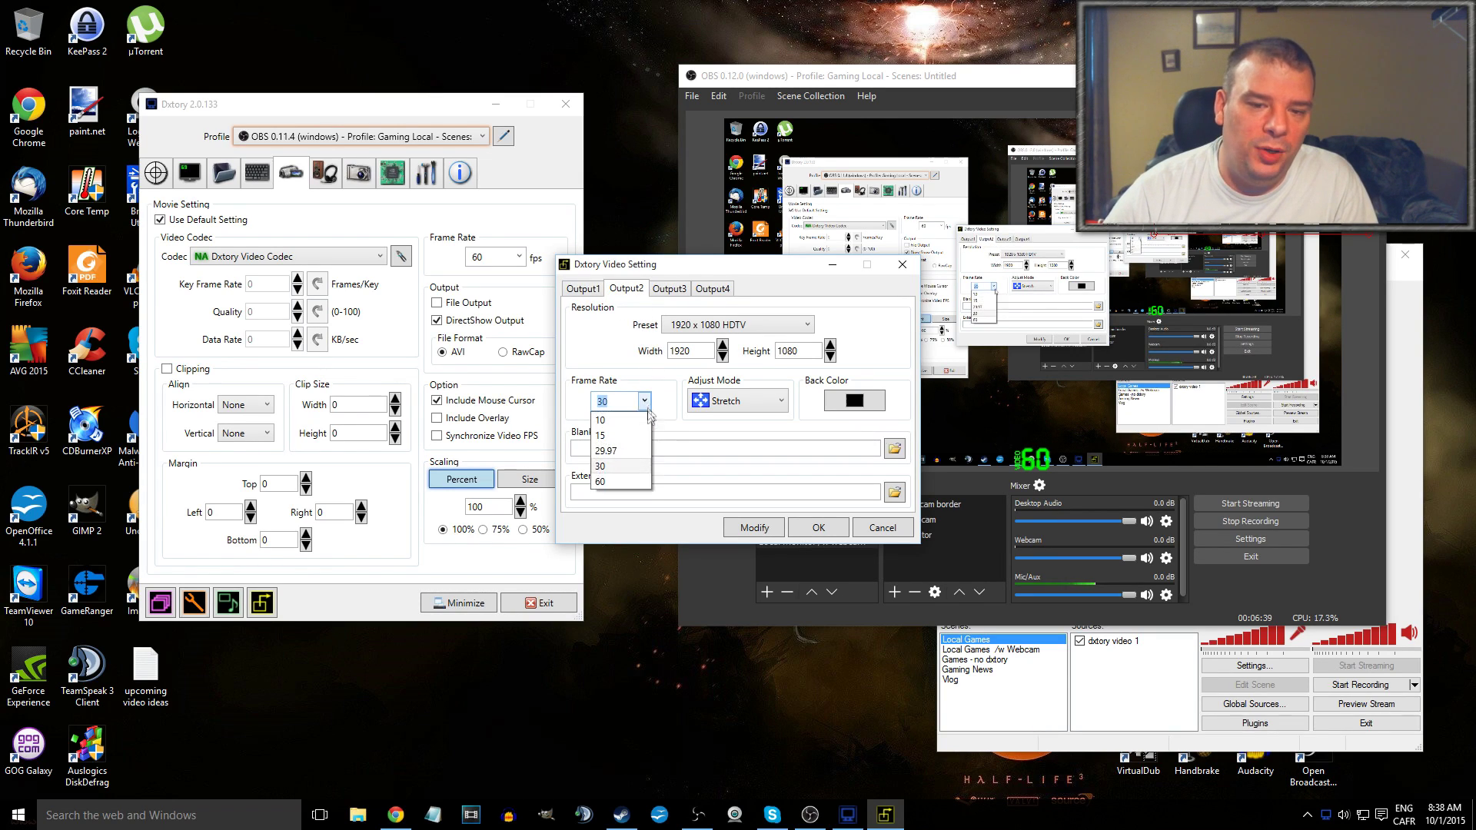
click(622, 482)
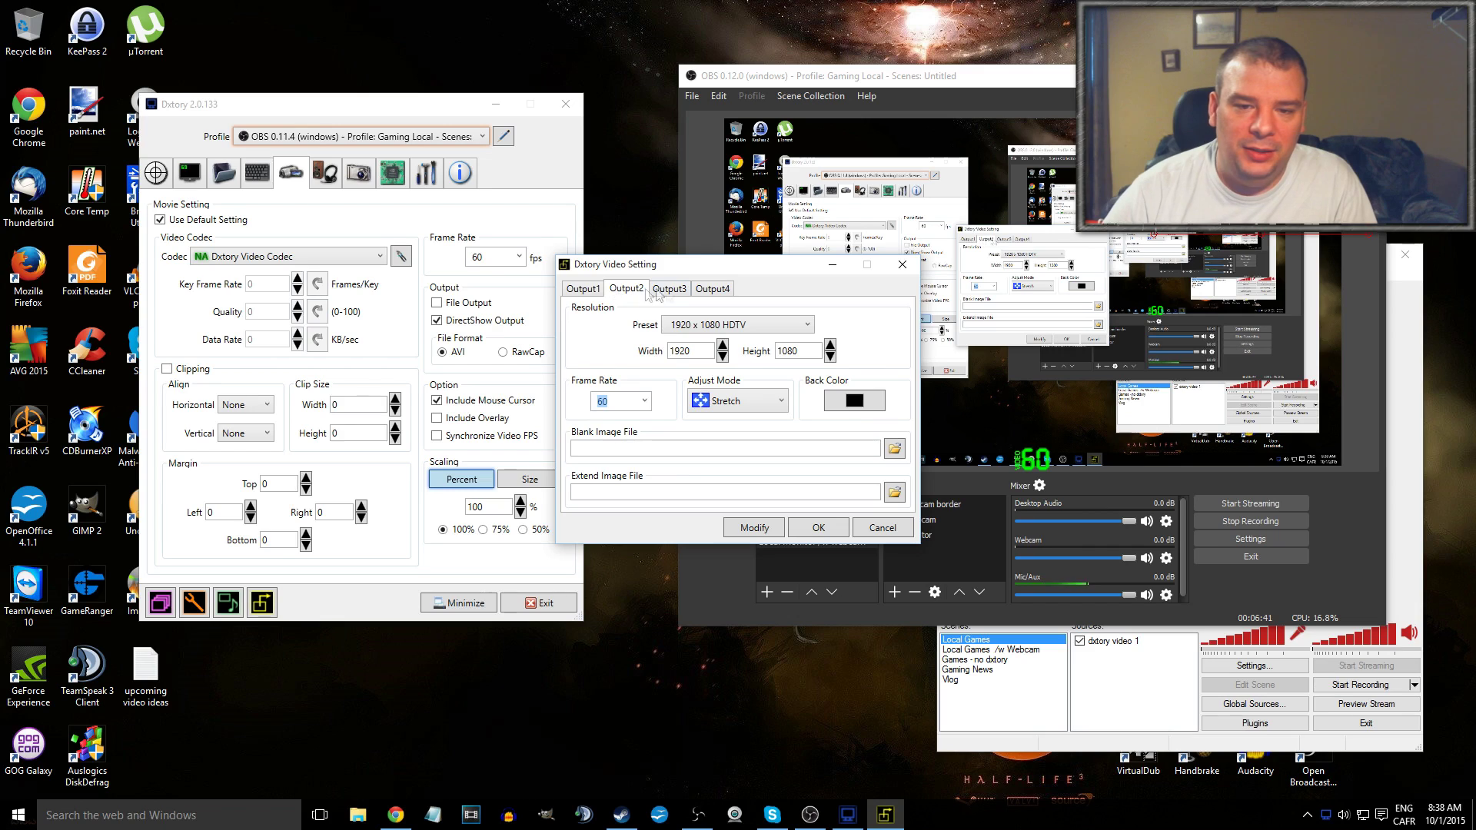
Step: Check the other outputs' frame rates and set Output3 to 60
click(582, 290)
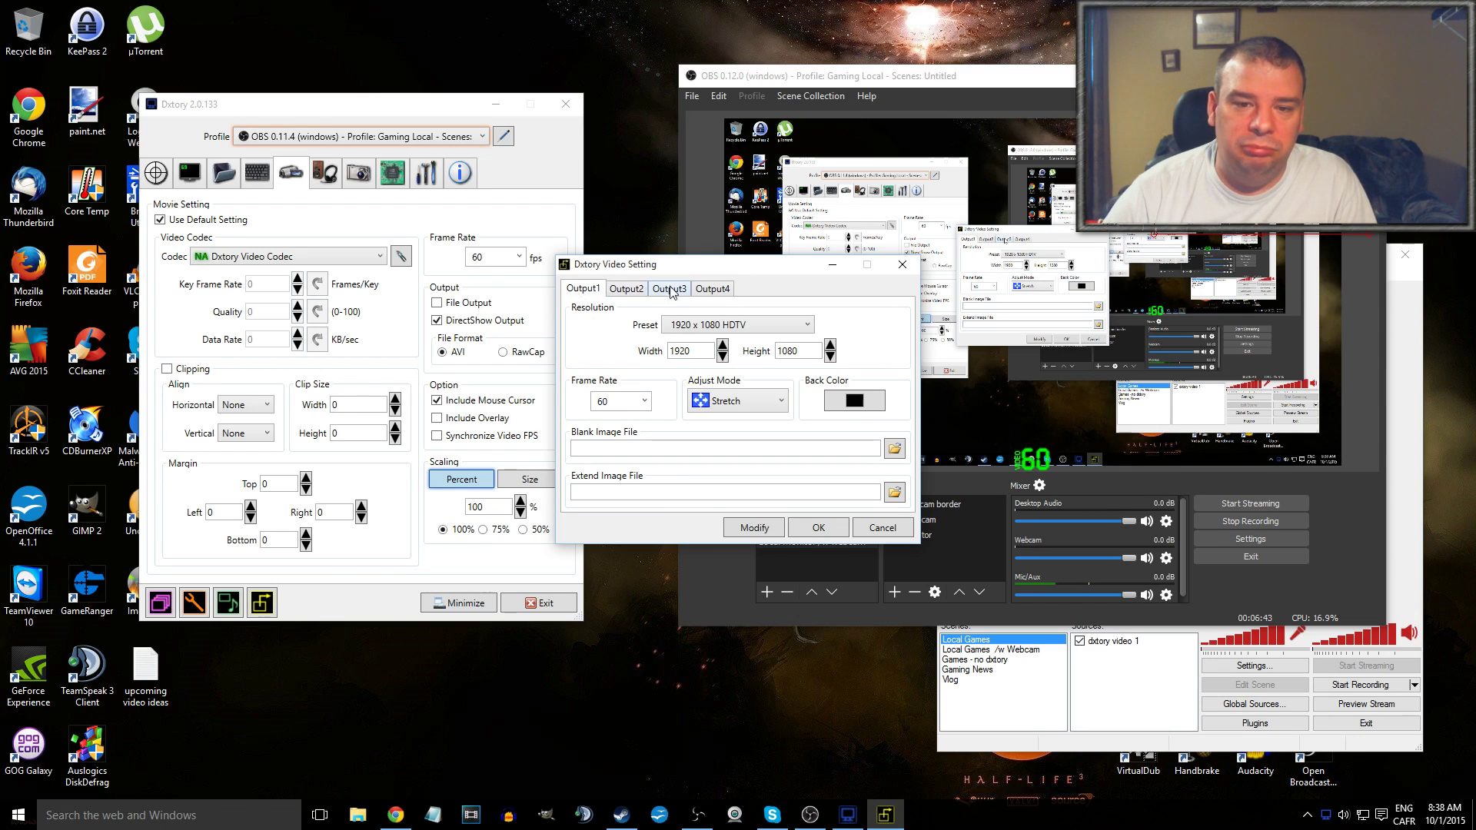
click(674, 291)
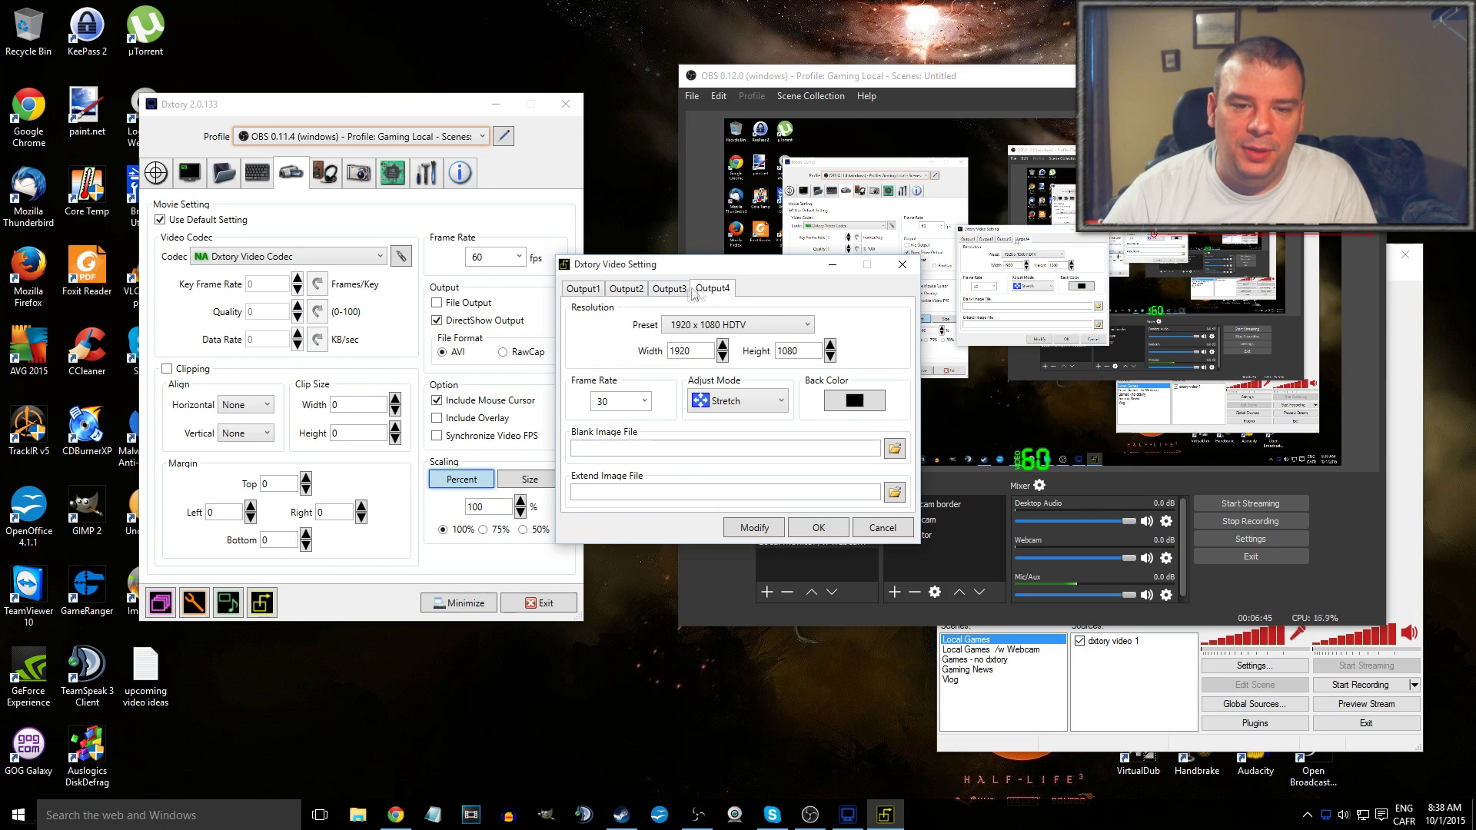
click(641, 291)
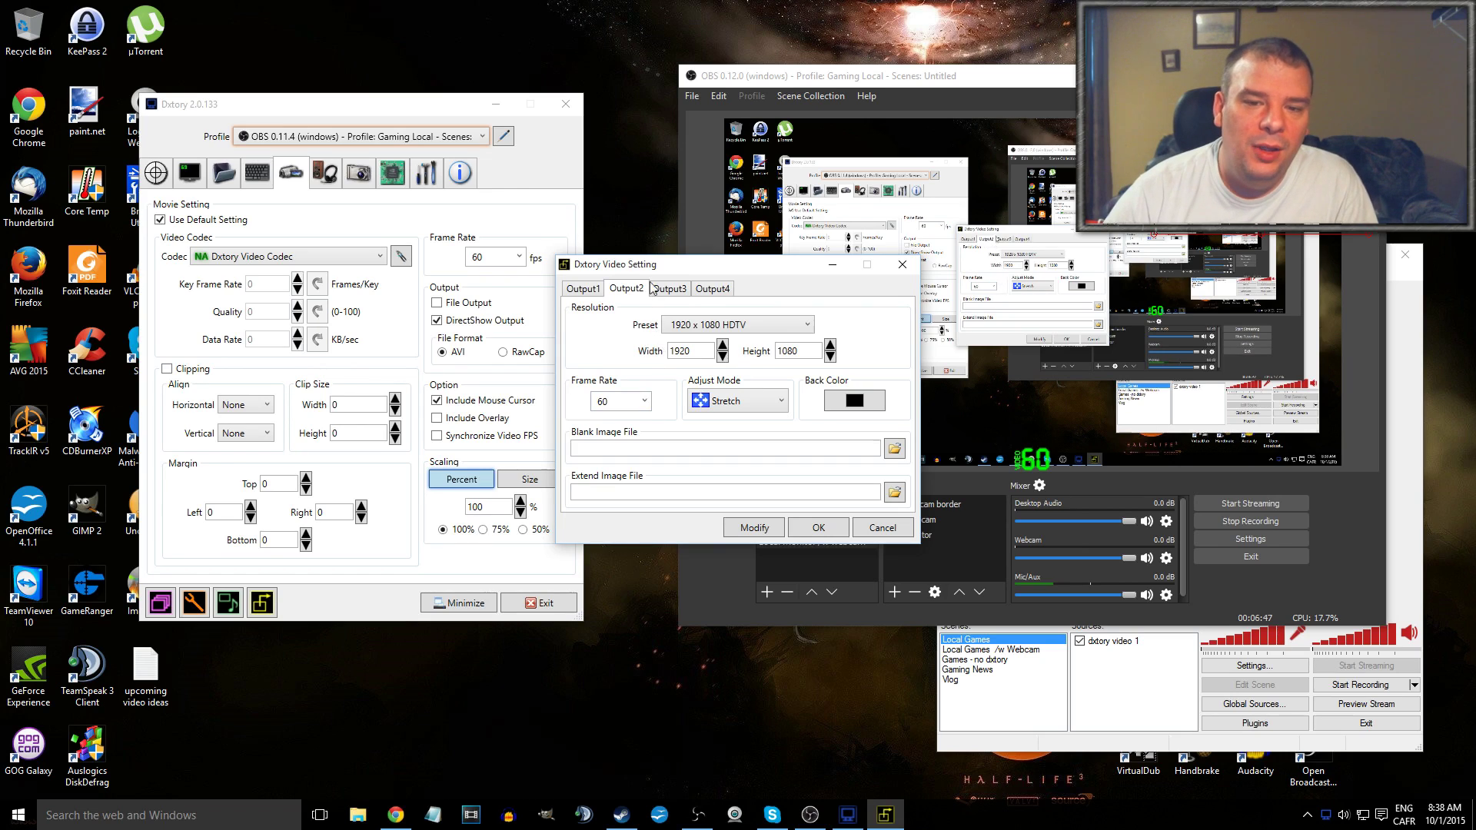
click(660, 290)
click(645, 401)
click(615, 433)
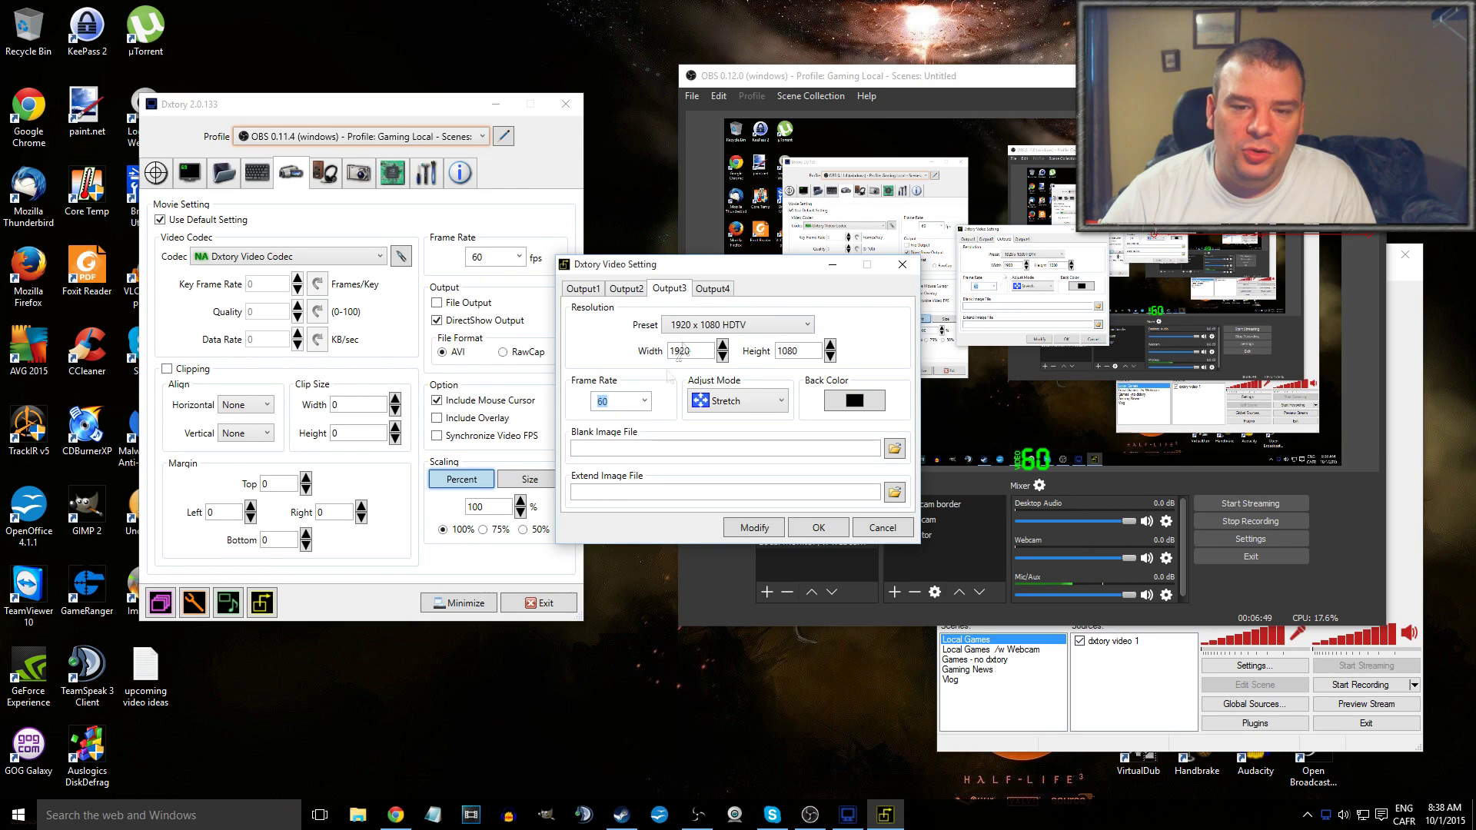
Step: Set the frame rate of Output4 to 60 and save the Dxtory video settings
click(712, 289)
click(645, 401)
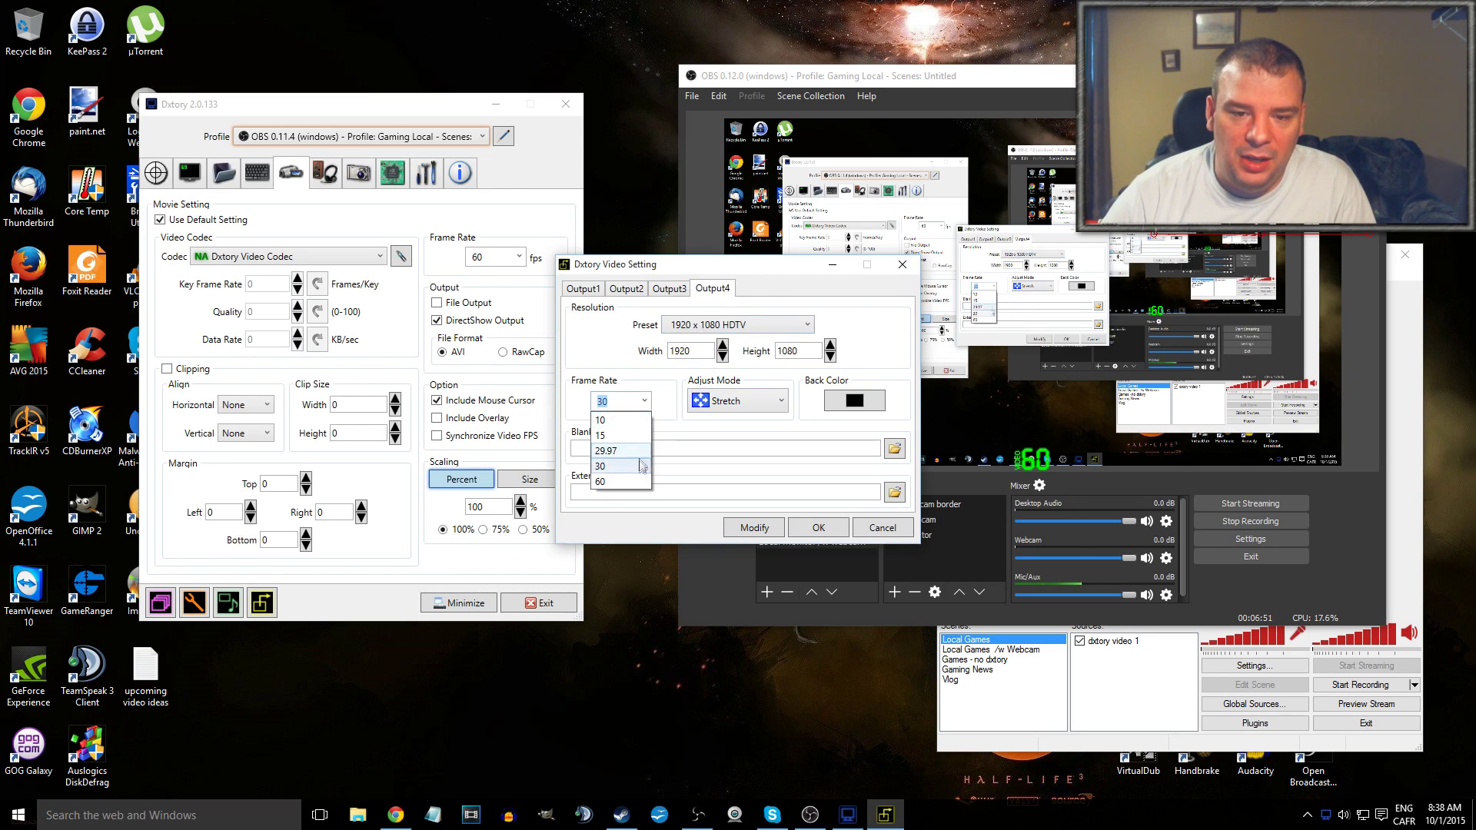
click(633, 486)
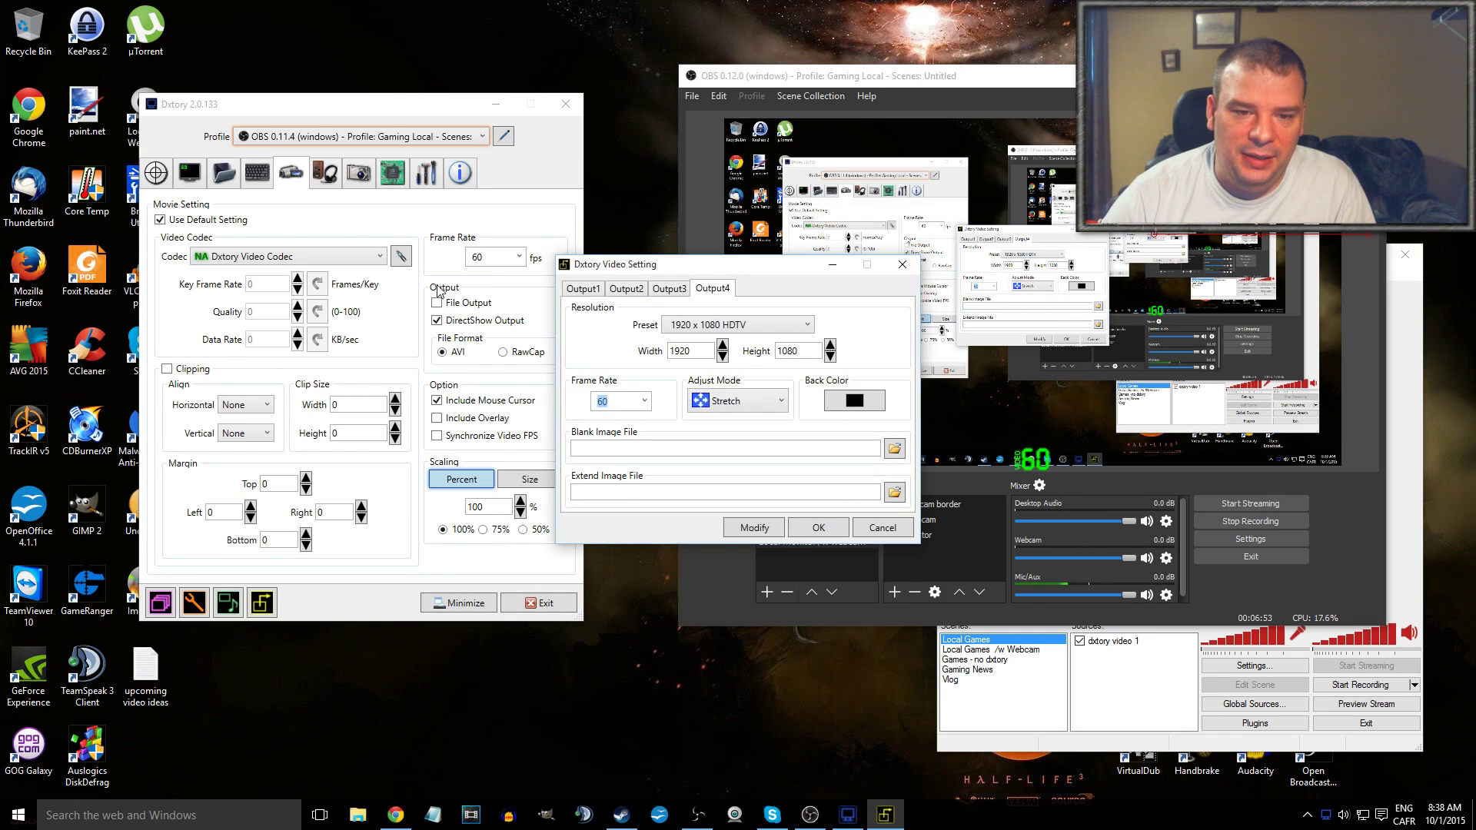
click(818, 527)
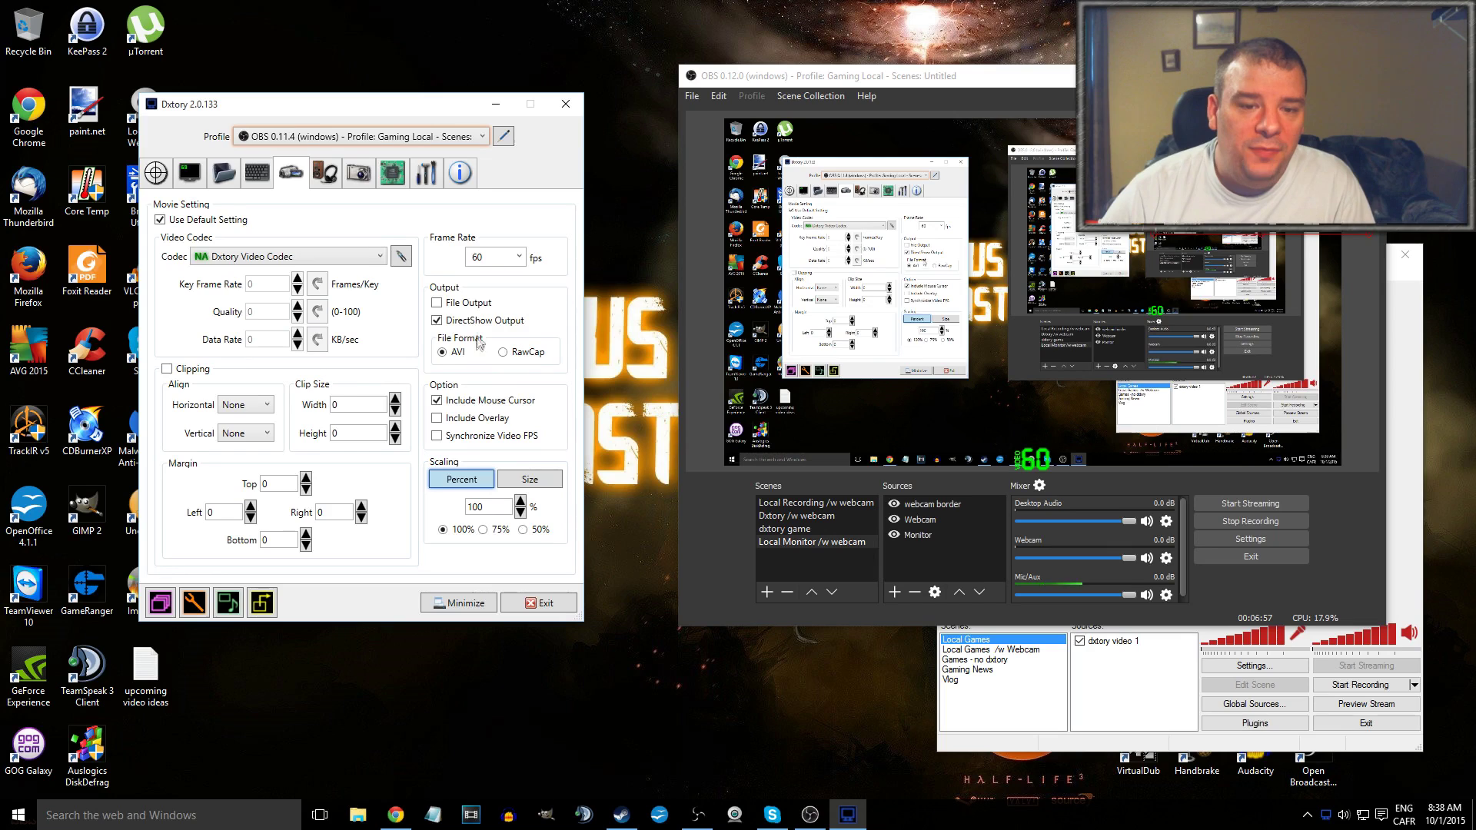
Step: Try the RawCap file format, check the folder settings for saved movies, and set the file format back to AVI
click(517, 360)
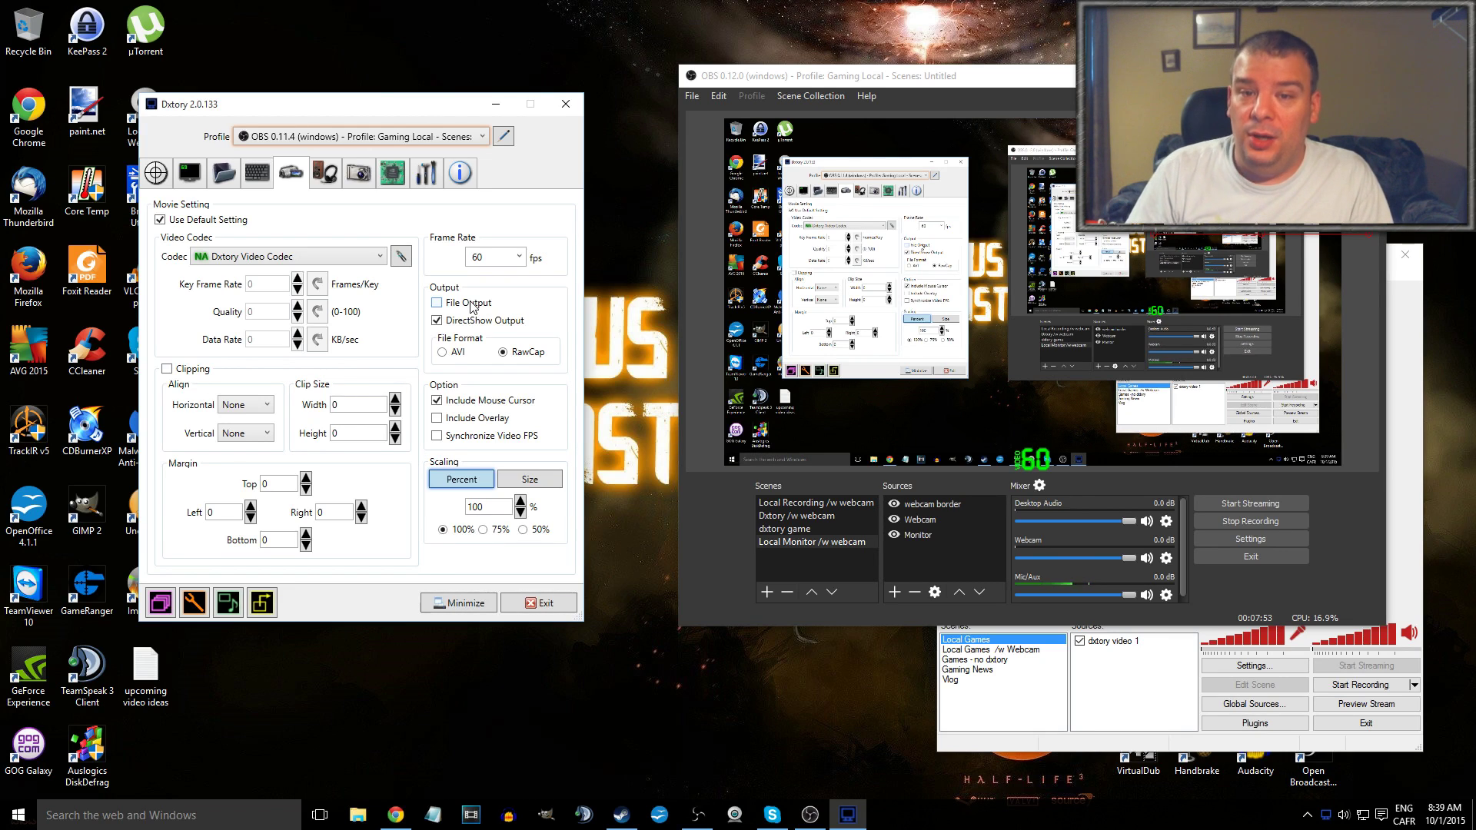
click(224, 172)
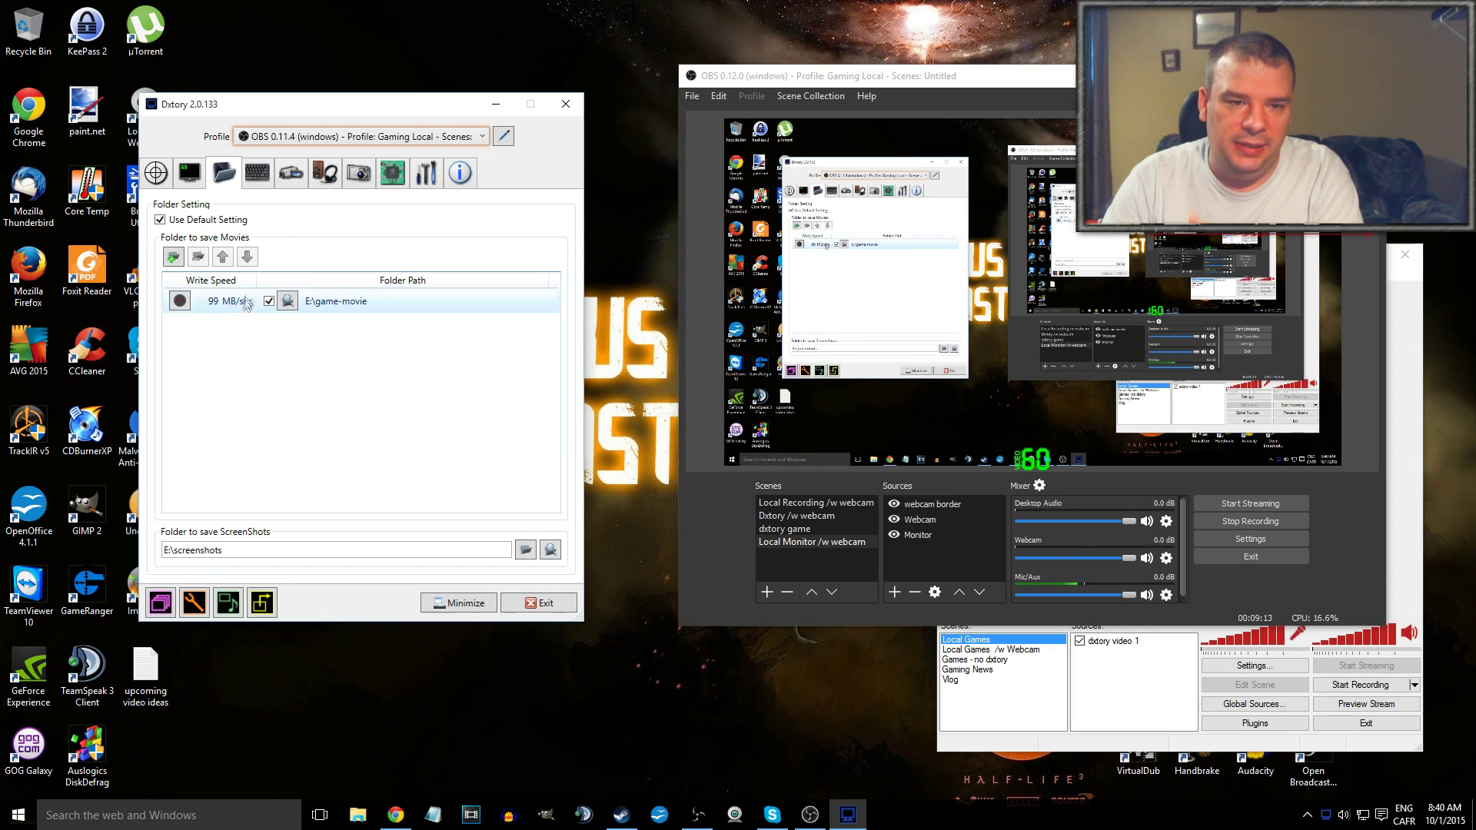
click(296, 173)
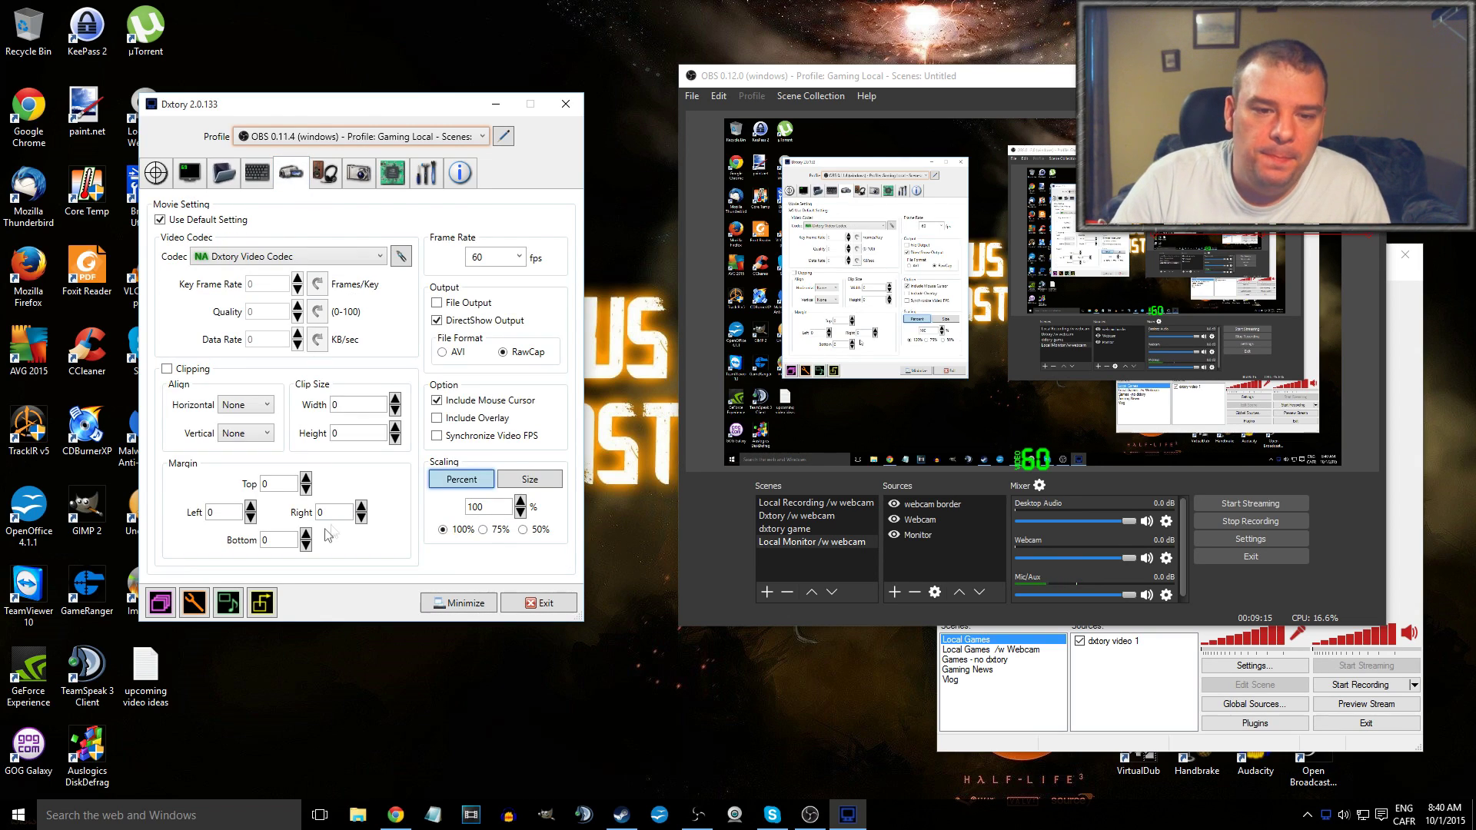
click(458, 353)
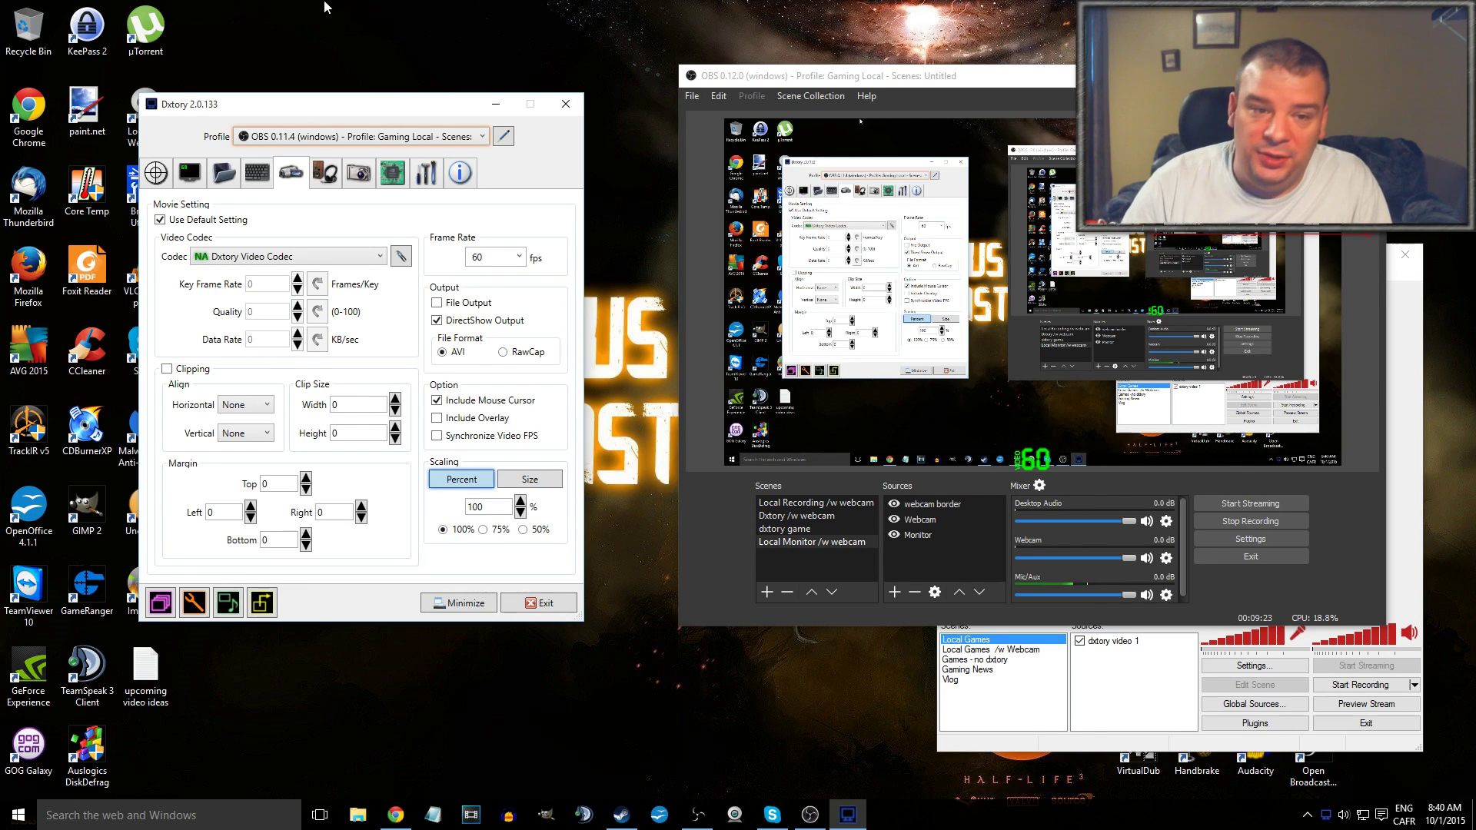
click(224, 174)
click(292, 174)
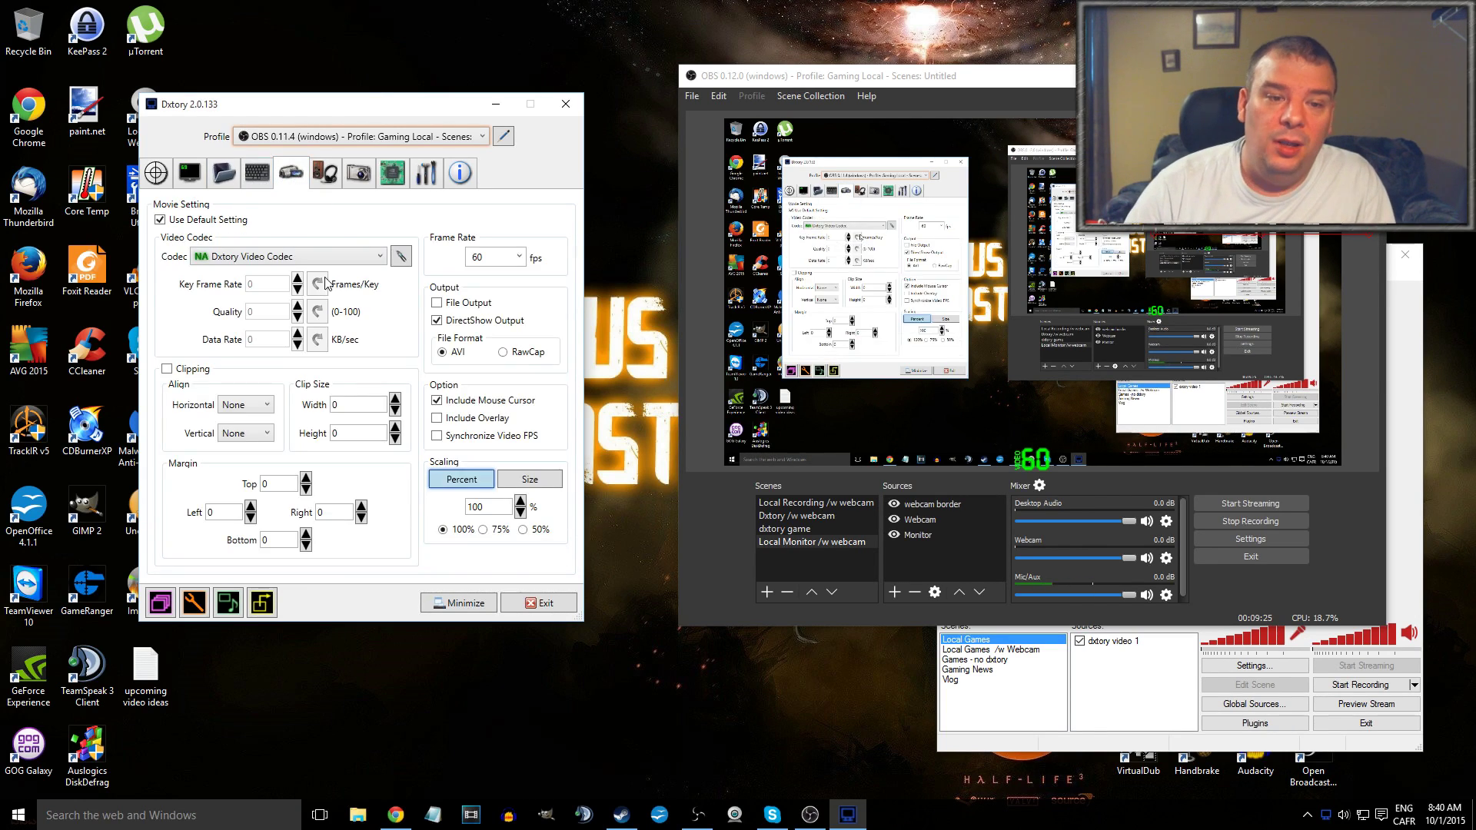
click(265, 178)
click(289, 173)
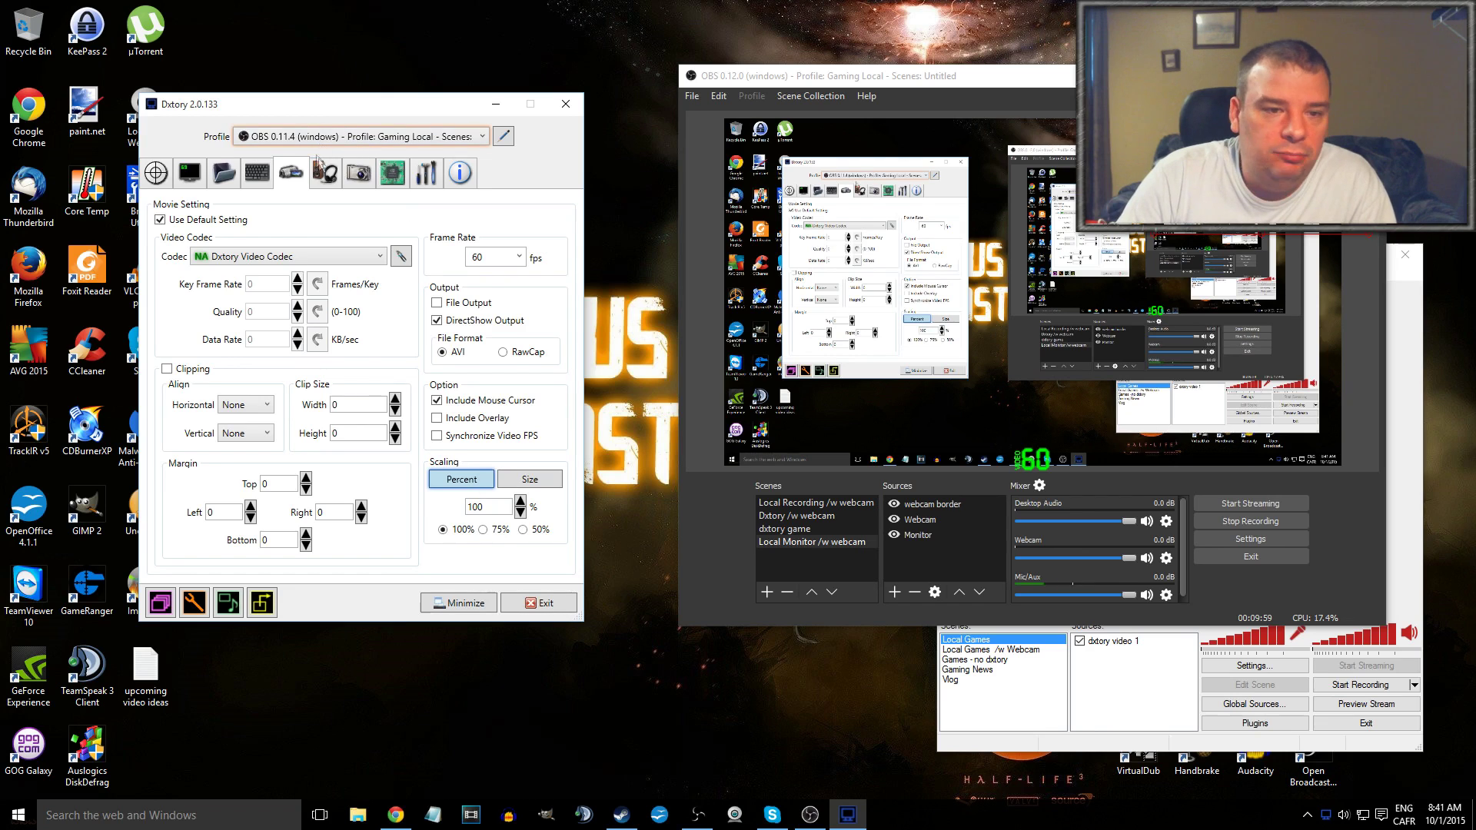
Step: Try the RGB - True Quality format in the Dxtory Video Codec options, and close them without saving
click(379, 257)
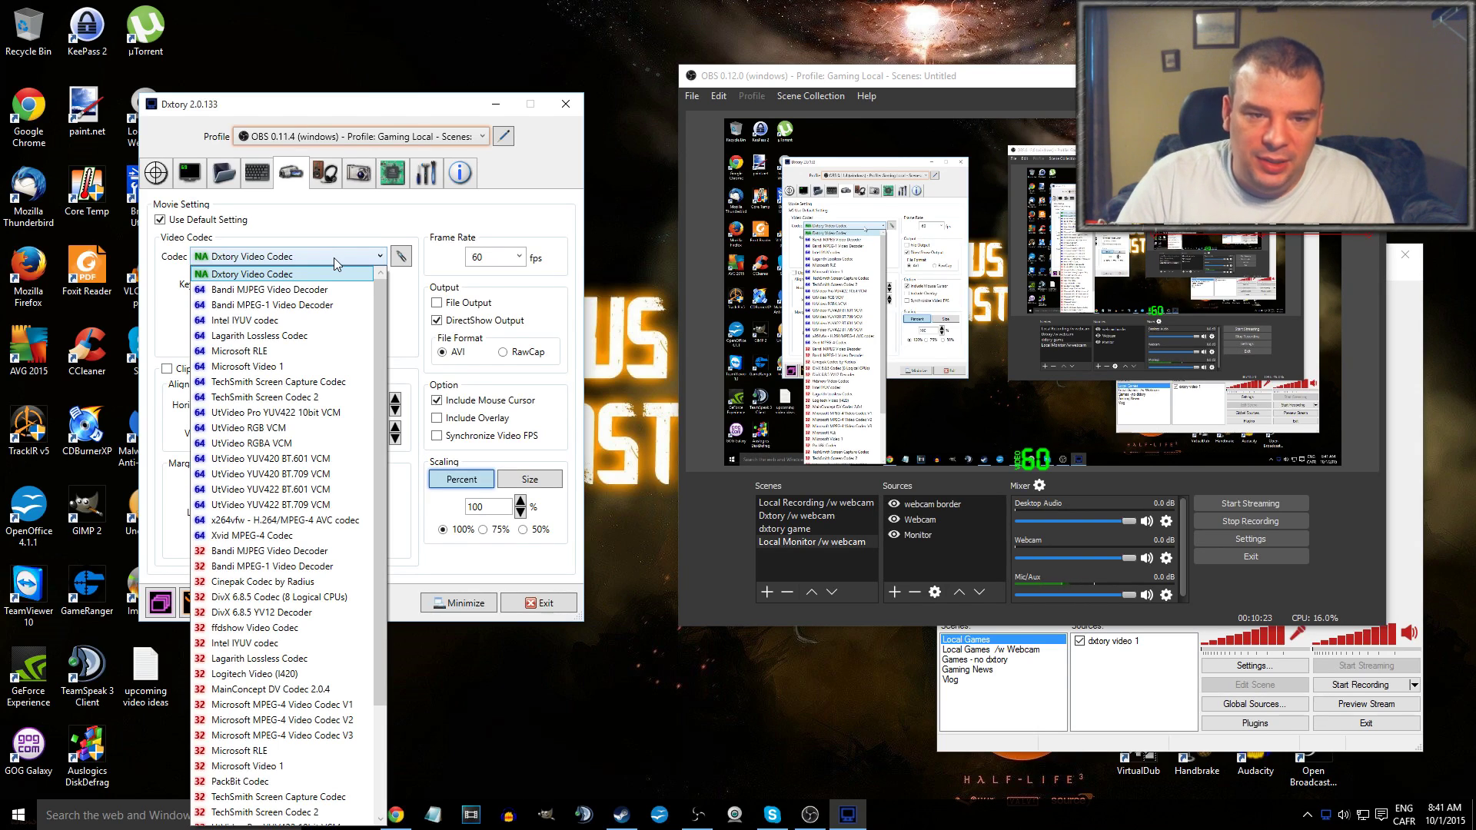
click(391, 259)
click(400, 257)
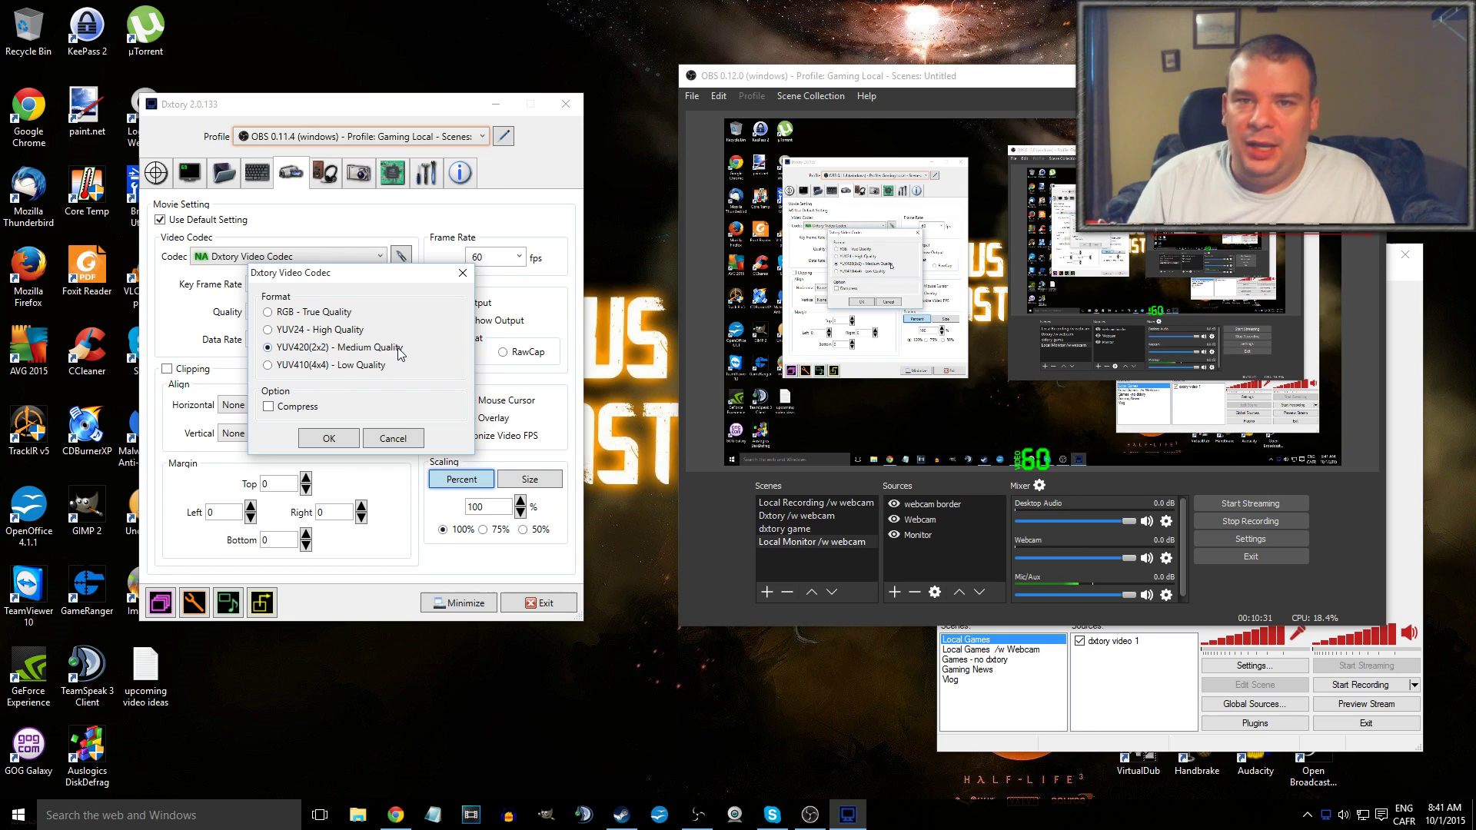
click(268, 312)
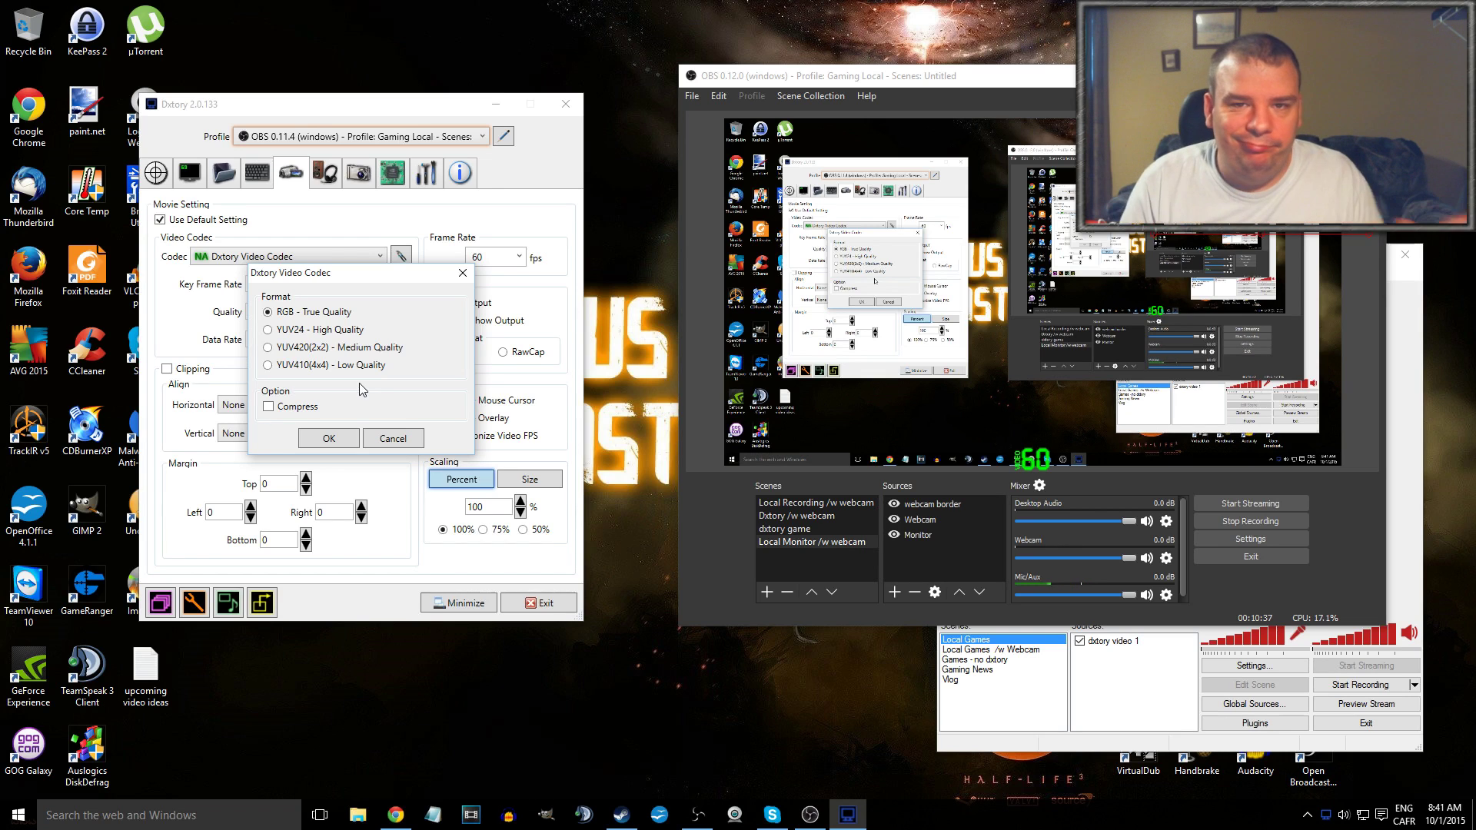
click(416, 443)
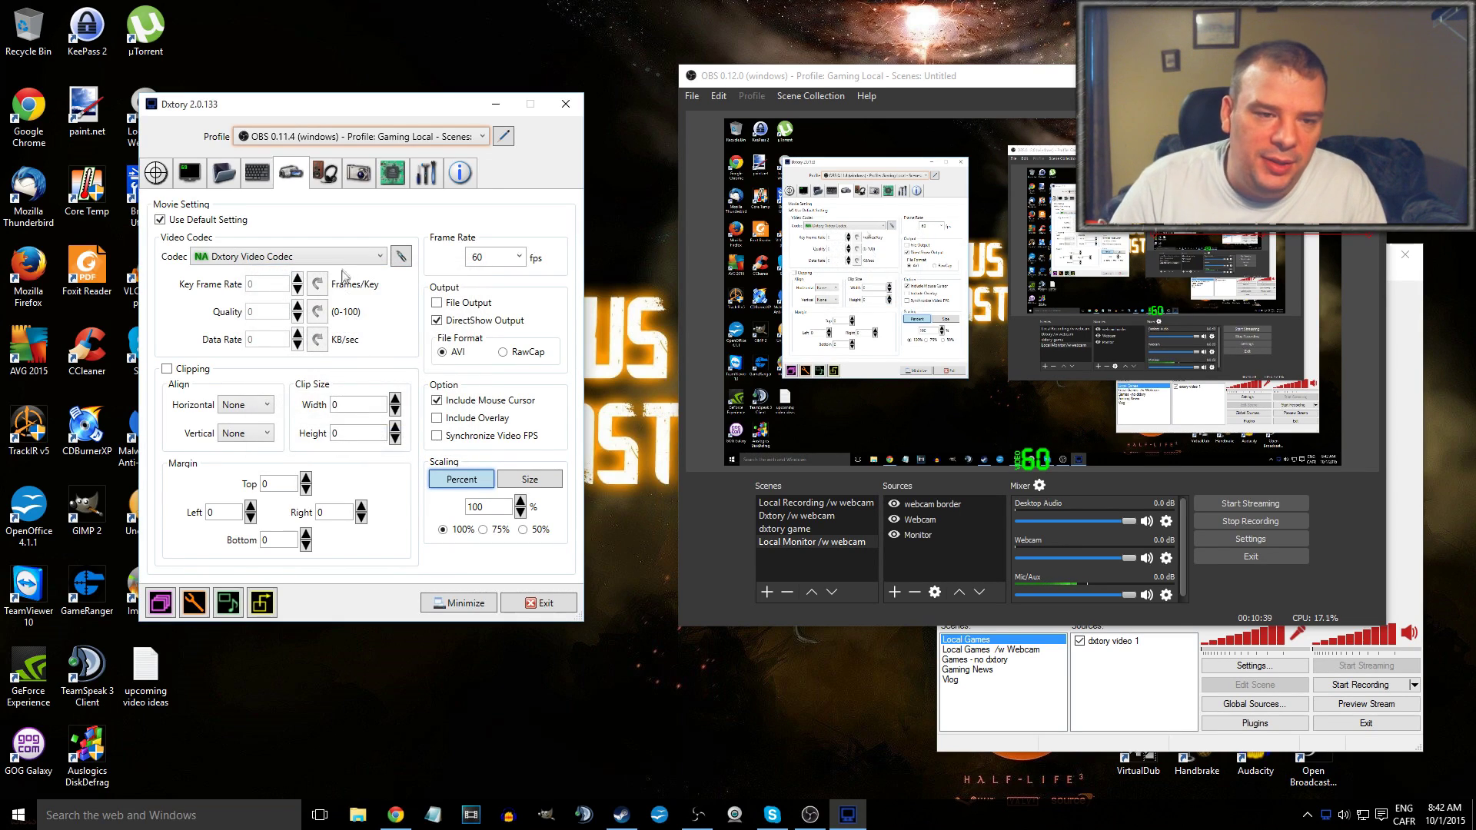
Step: Look through the available video codecs and select the 64-bit UtVideo YUV422 BT.709 VCM codec
click(370, 259)
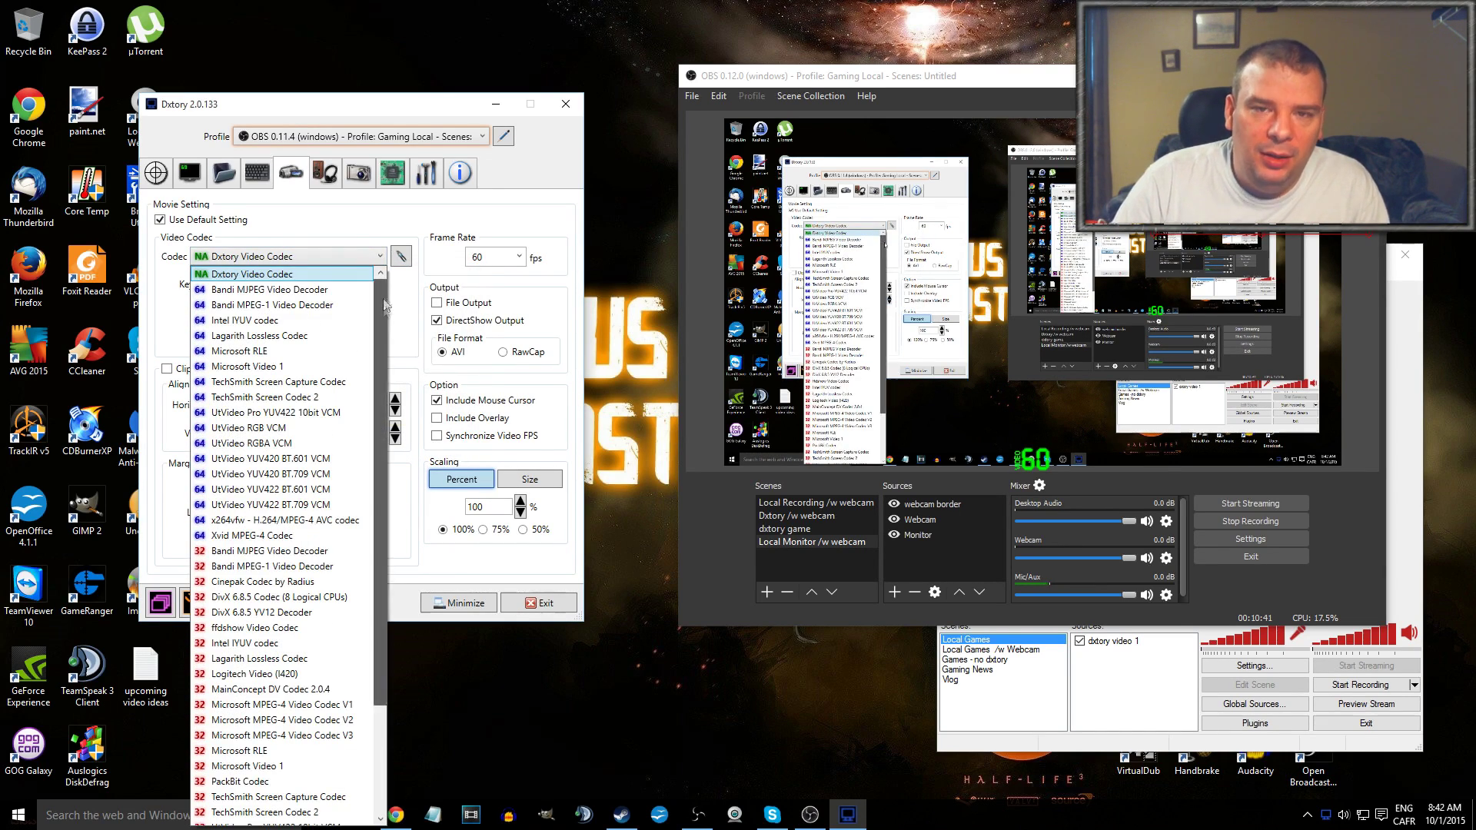
scroll(383, 295, down, 3)
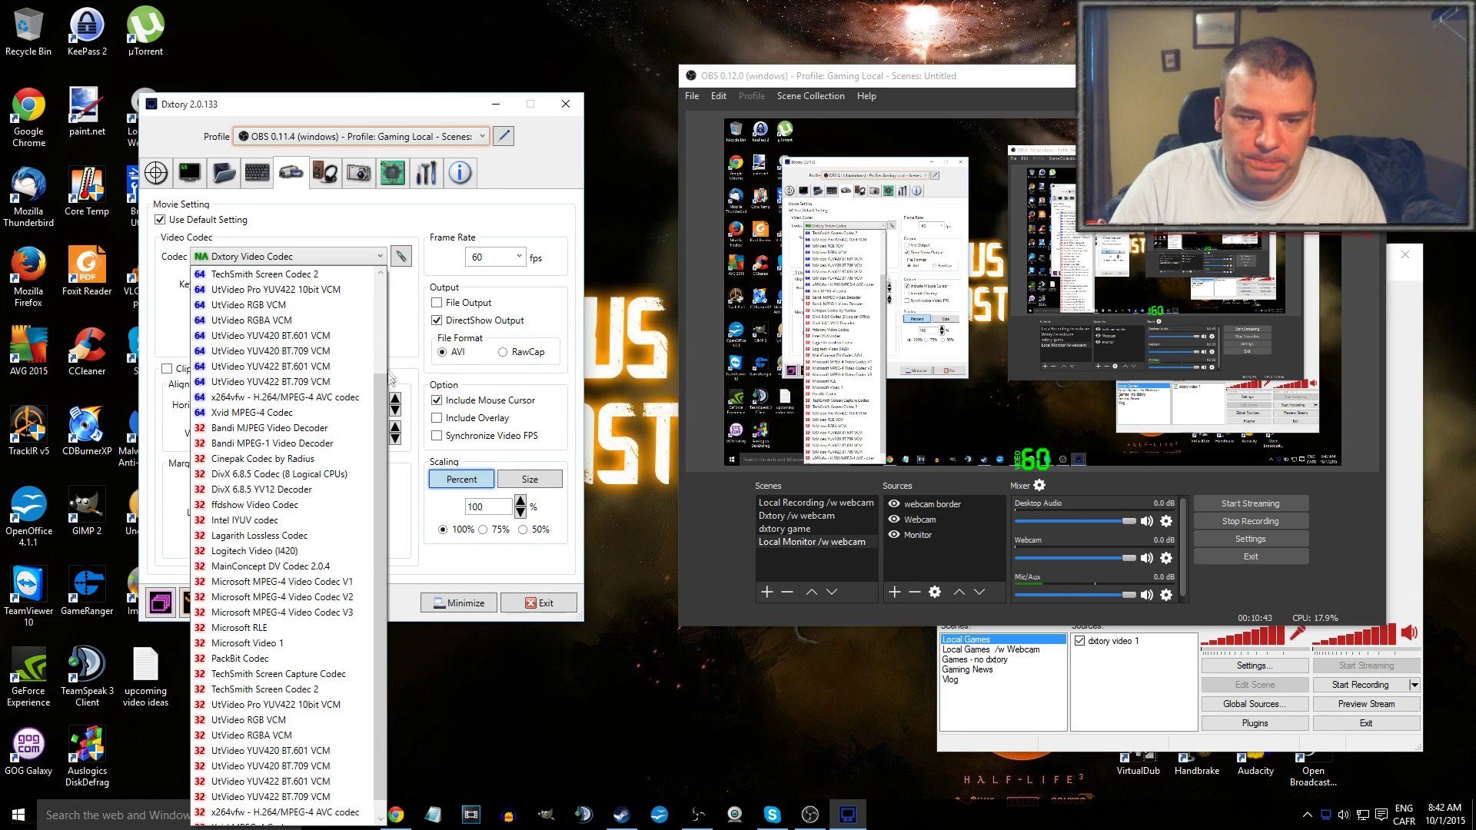
click(394, 315)
click(383, 256)
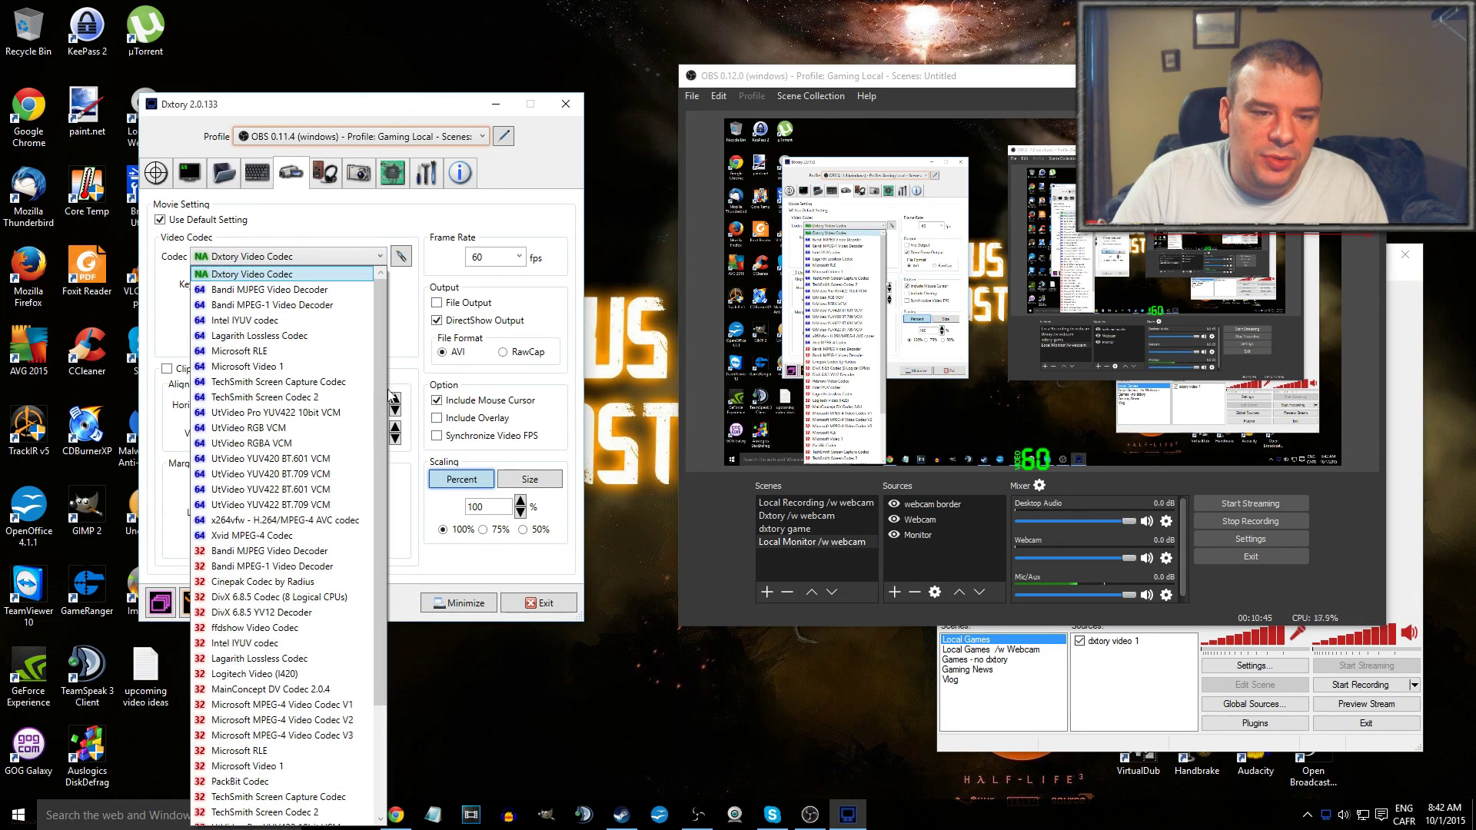
click(266, 506)
Step: Review the UtVideo codec's compression and decoding options, cancel them, and keep UtVideo YUV422 BT.709 VCM as the codec
click(401, 256)
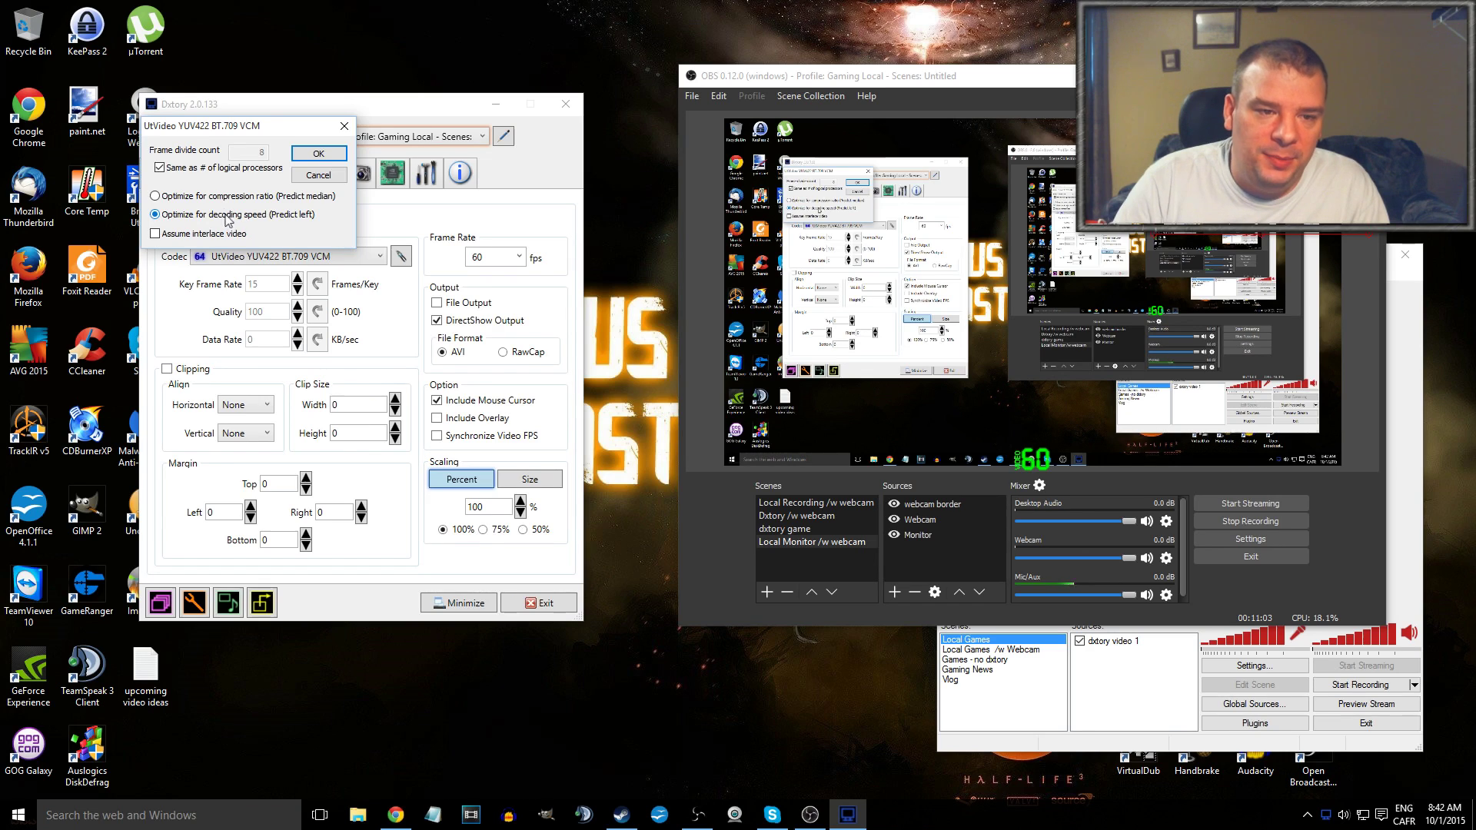
click(327, 175)
click(382, 256)
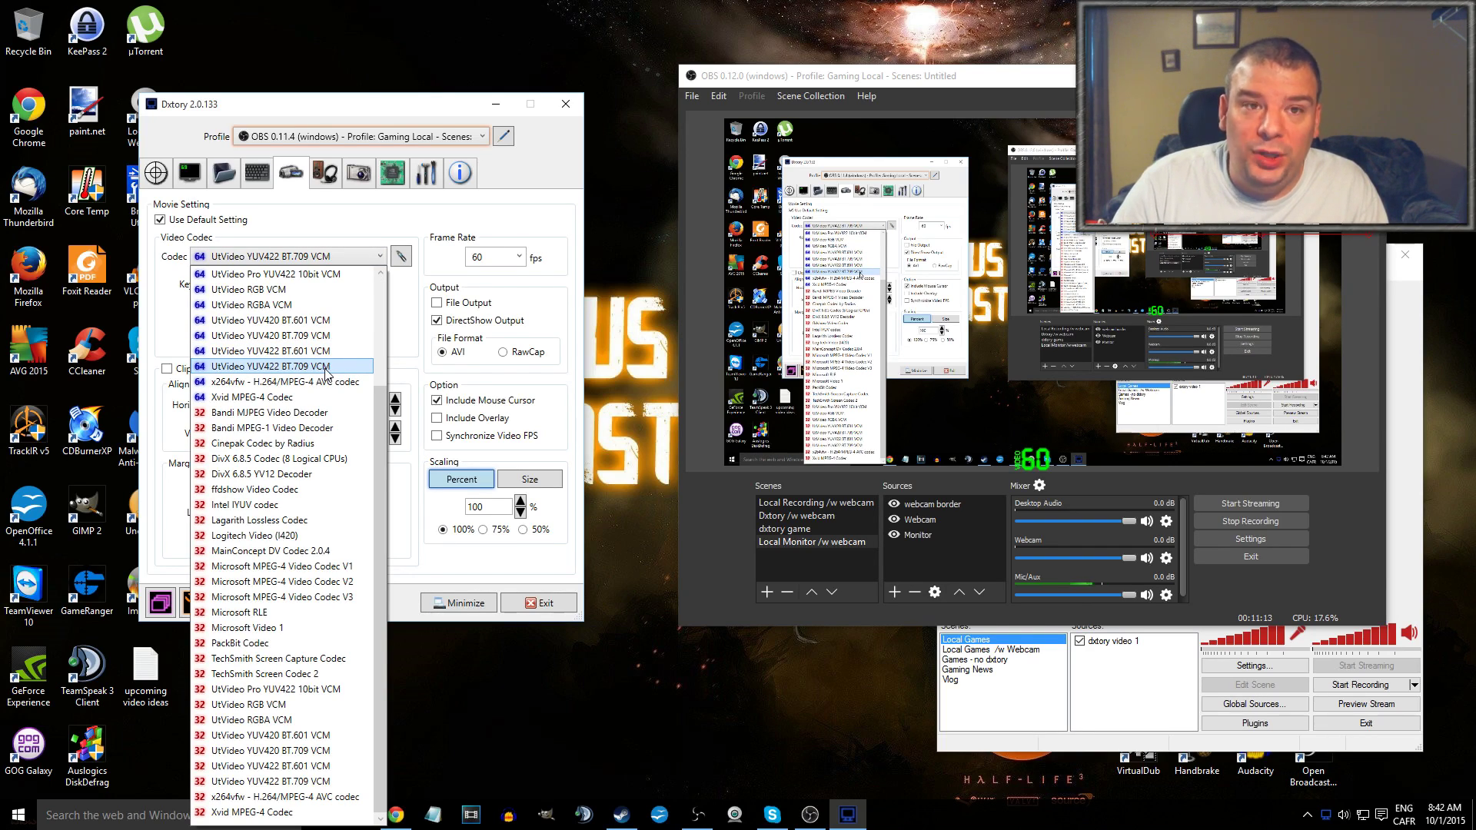
click(324, 366)
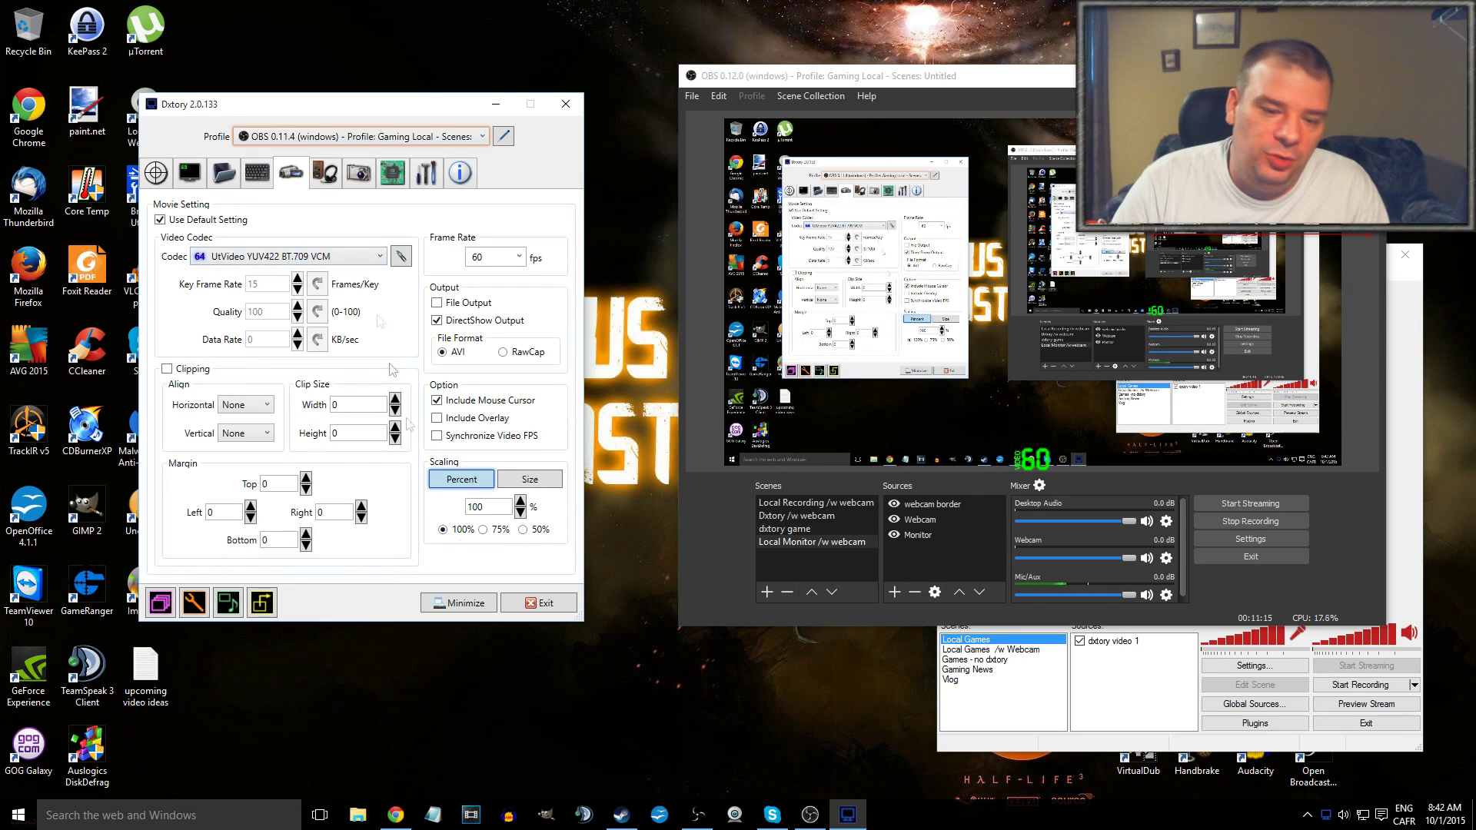
Step: Set the video codec to the 64-bit x264vfw - H.264/MPEG-4 AVC codec and open its configuration
click(379, 258)
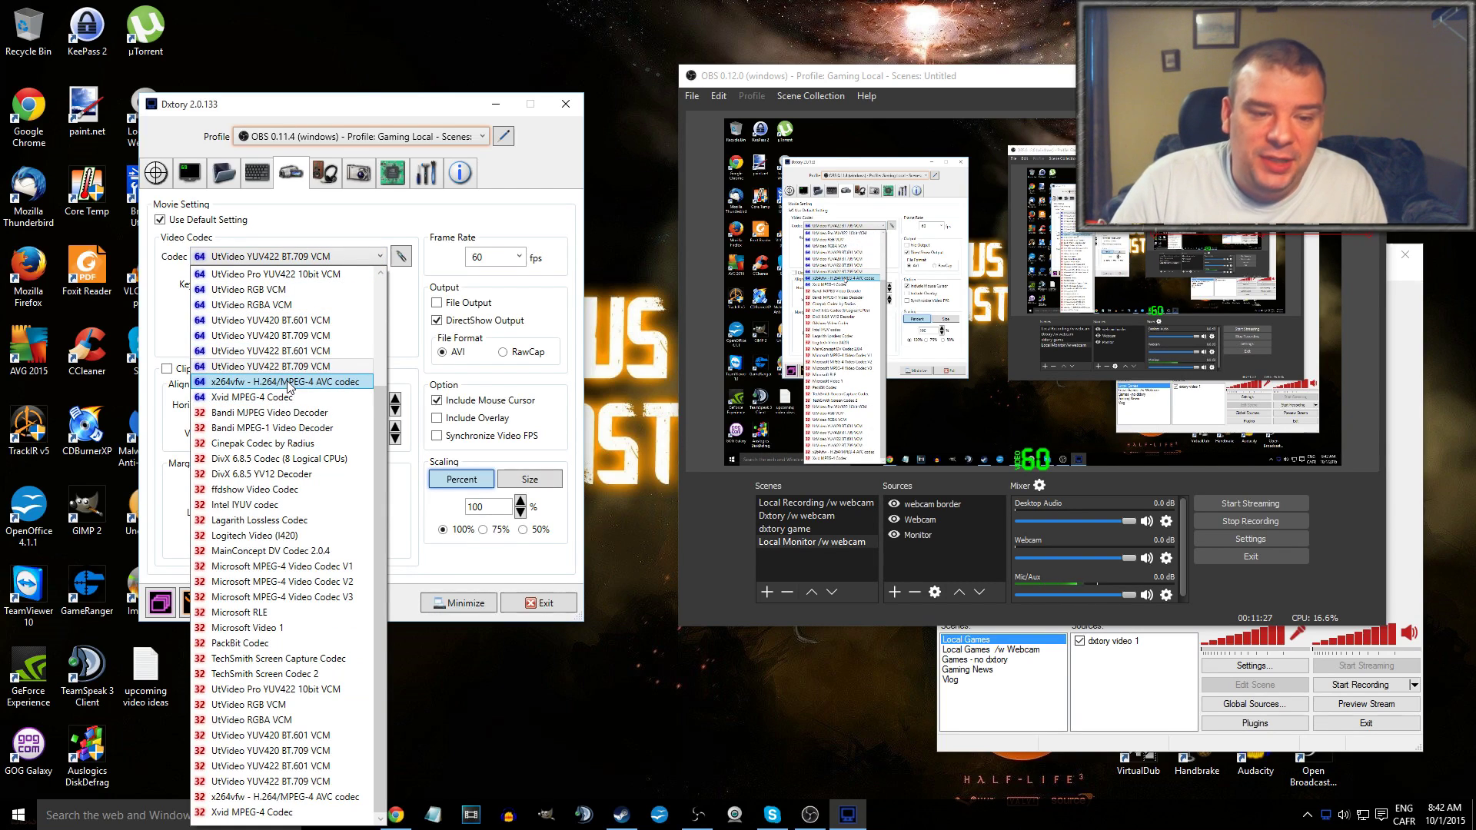
click(289, 383)
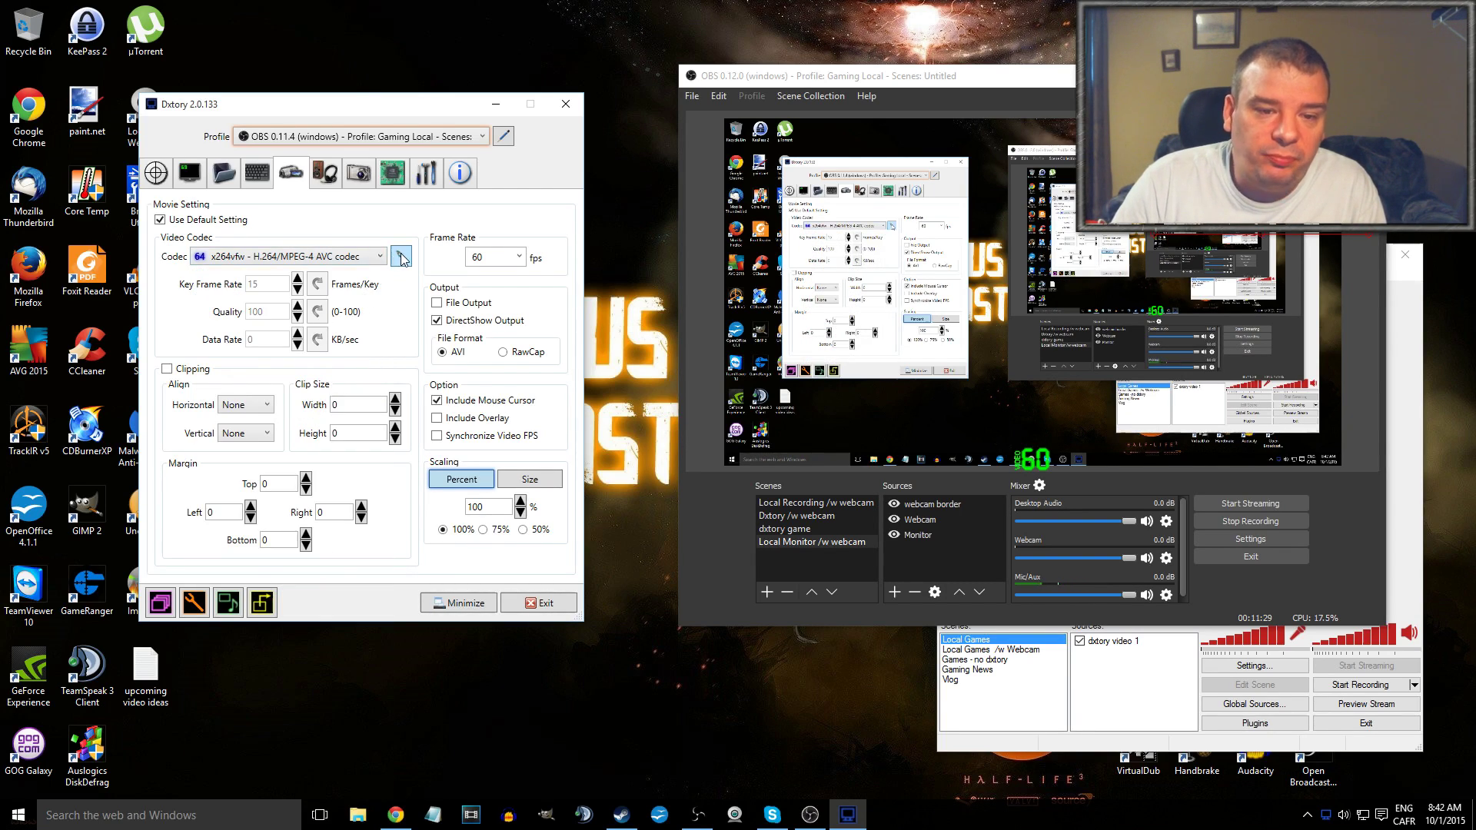
click(401, 257)
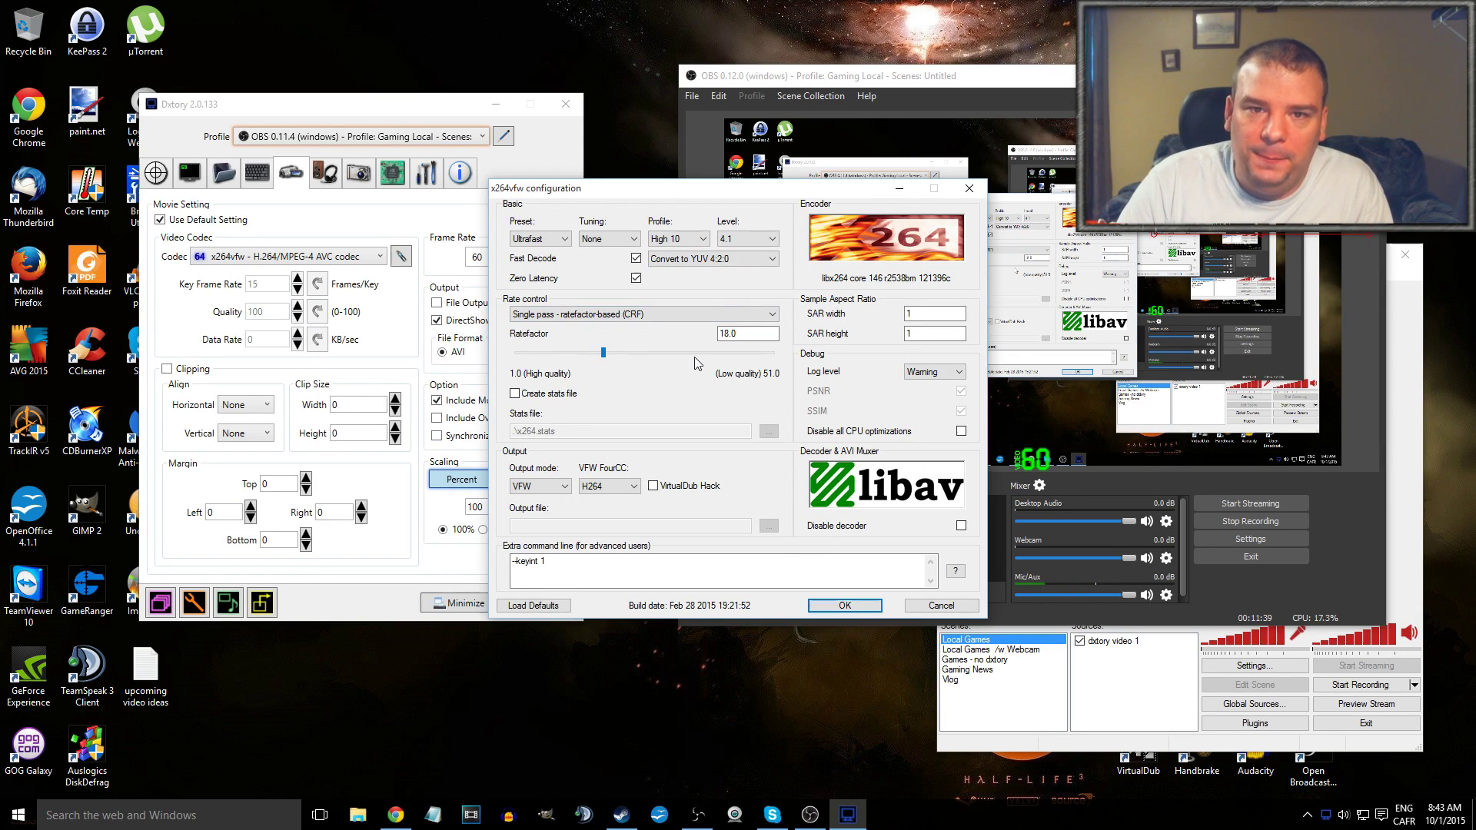
Step: Examine the x264vfw configuration and its extra command line, cancel it, and look over the codec list without changing the codec
mouse_move(687, 493)
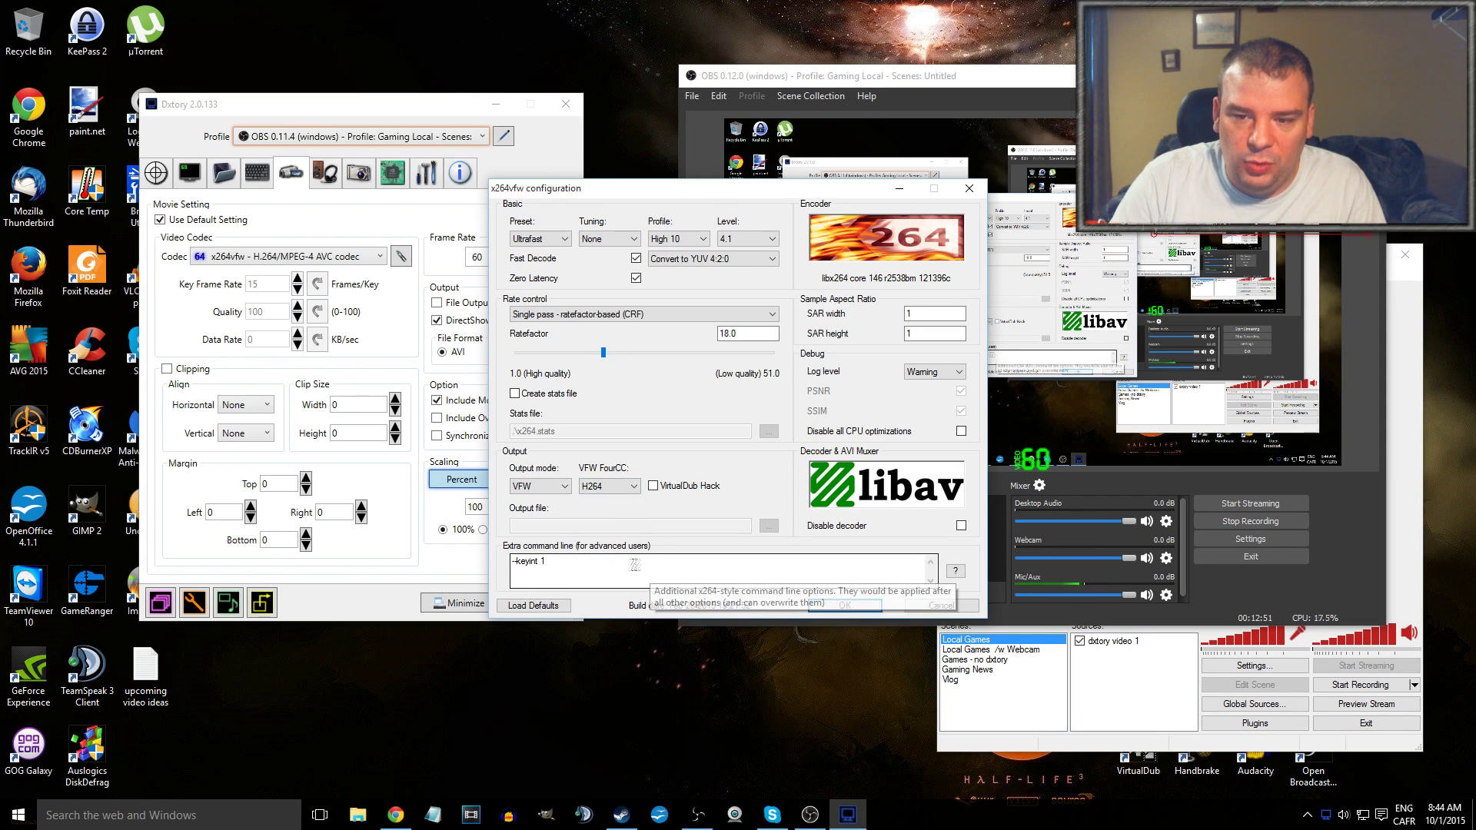
double_click(554, 567)
click(563, 565)
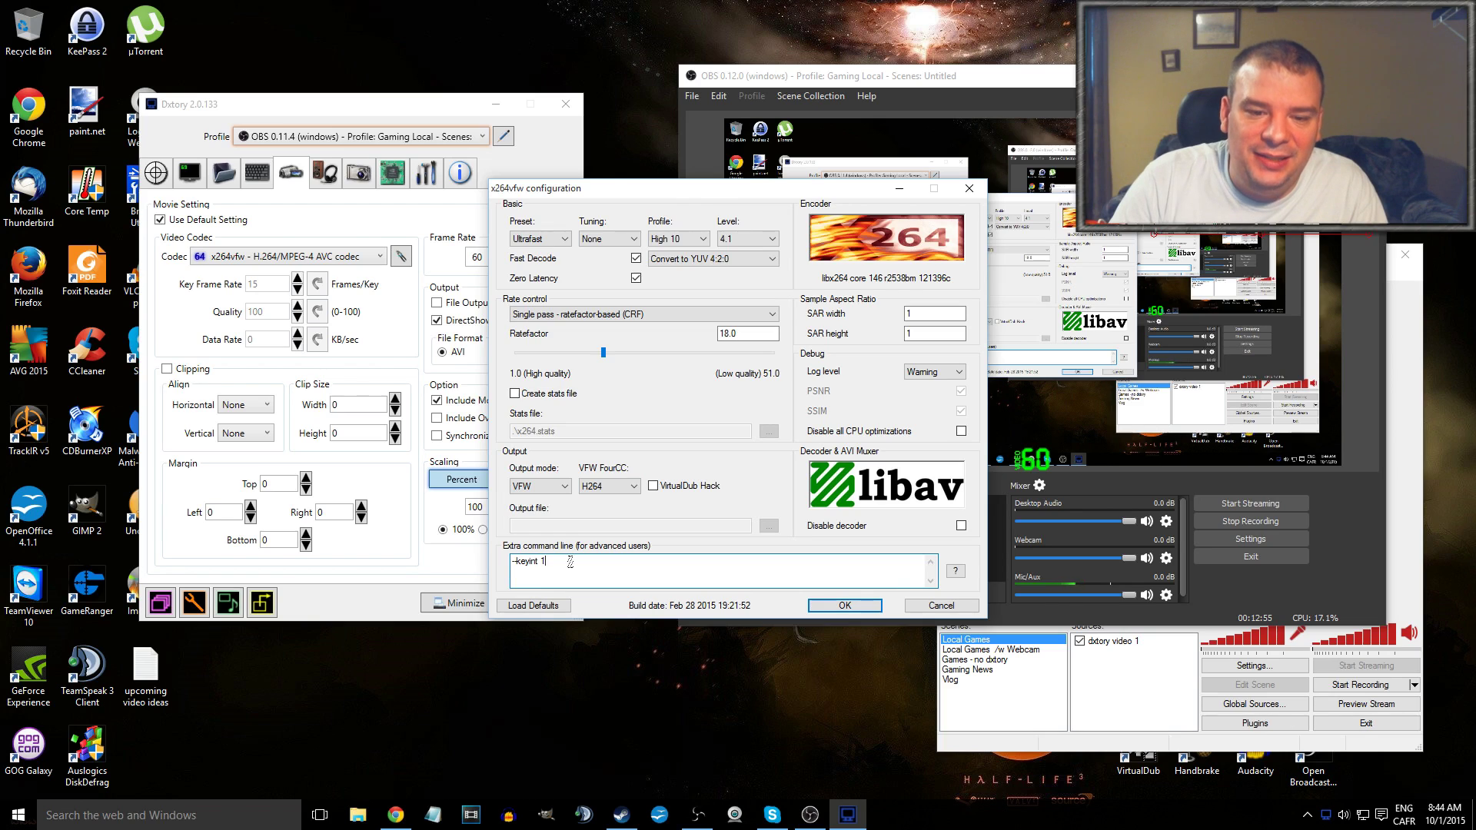
drag(569, 562, 416, 564)
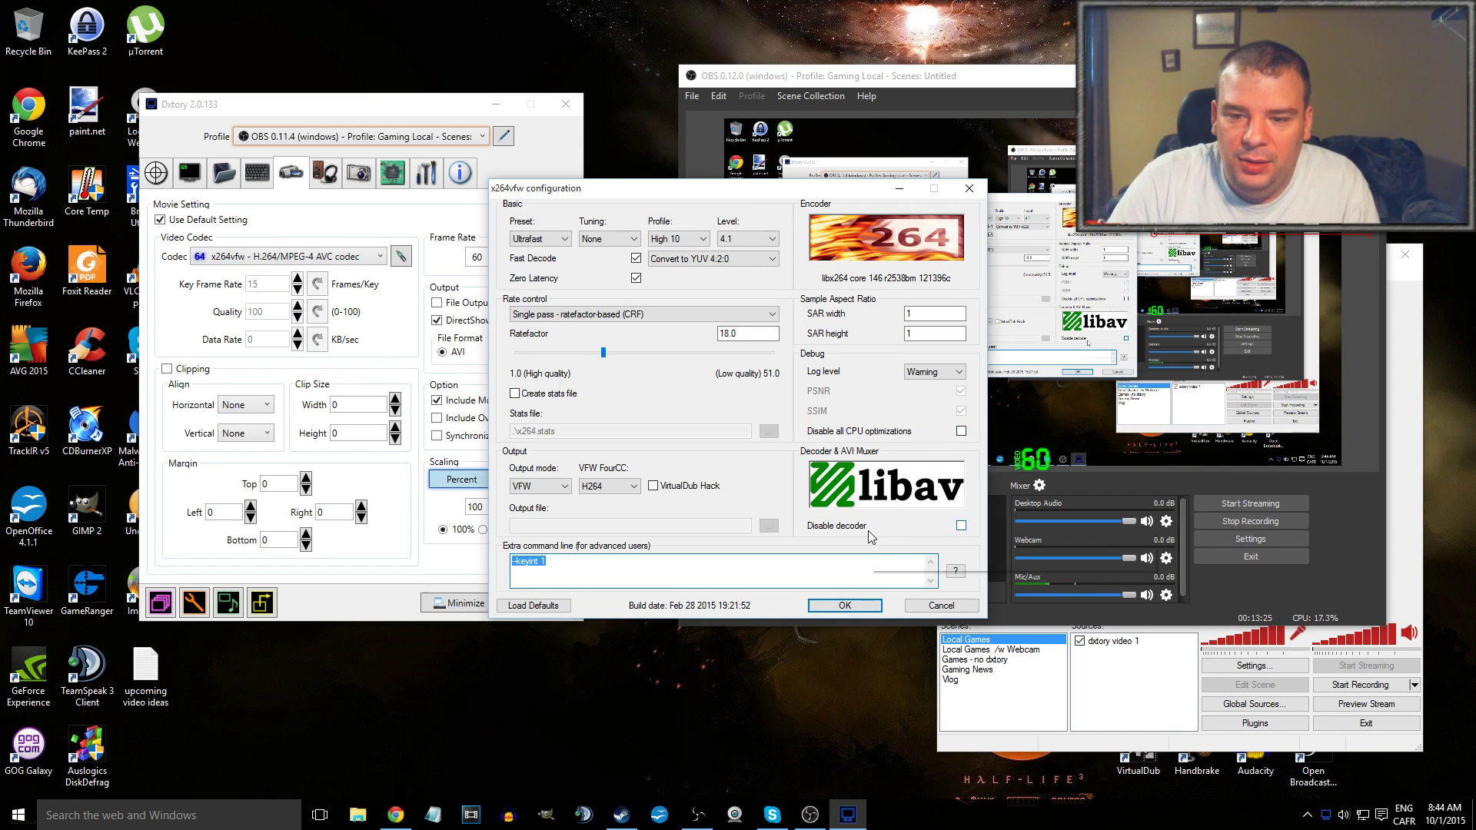
click(941, 606)
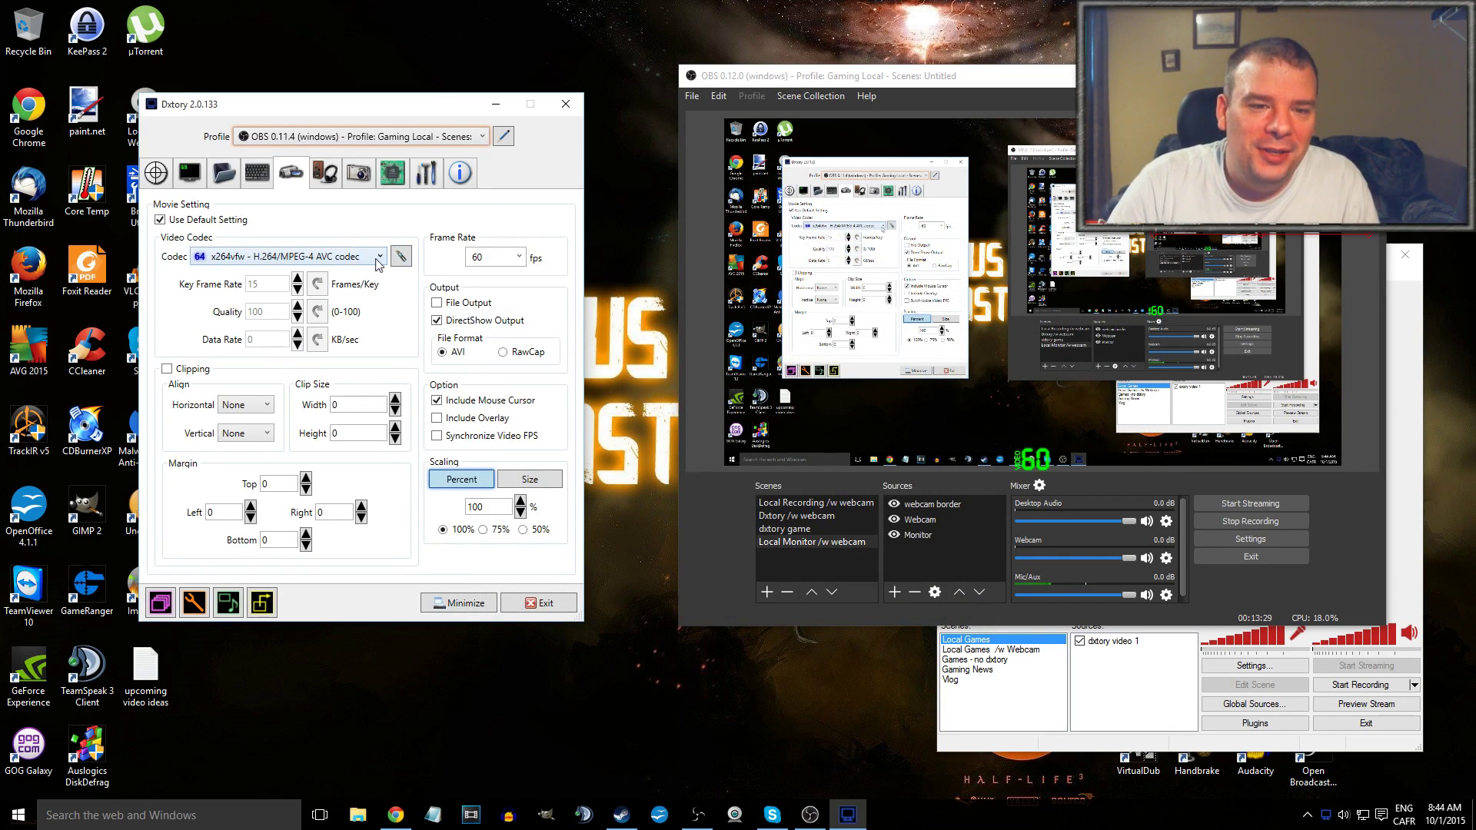
click(379, 262)
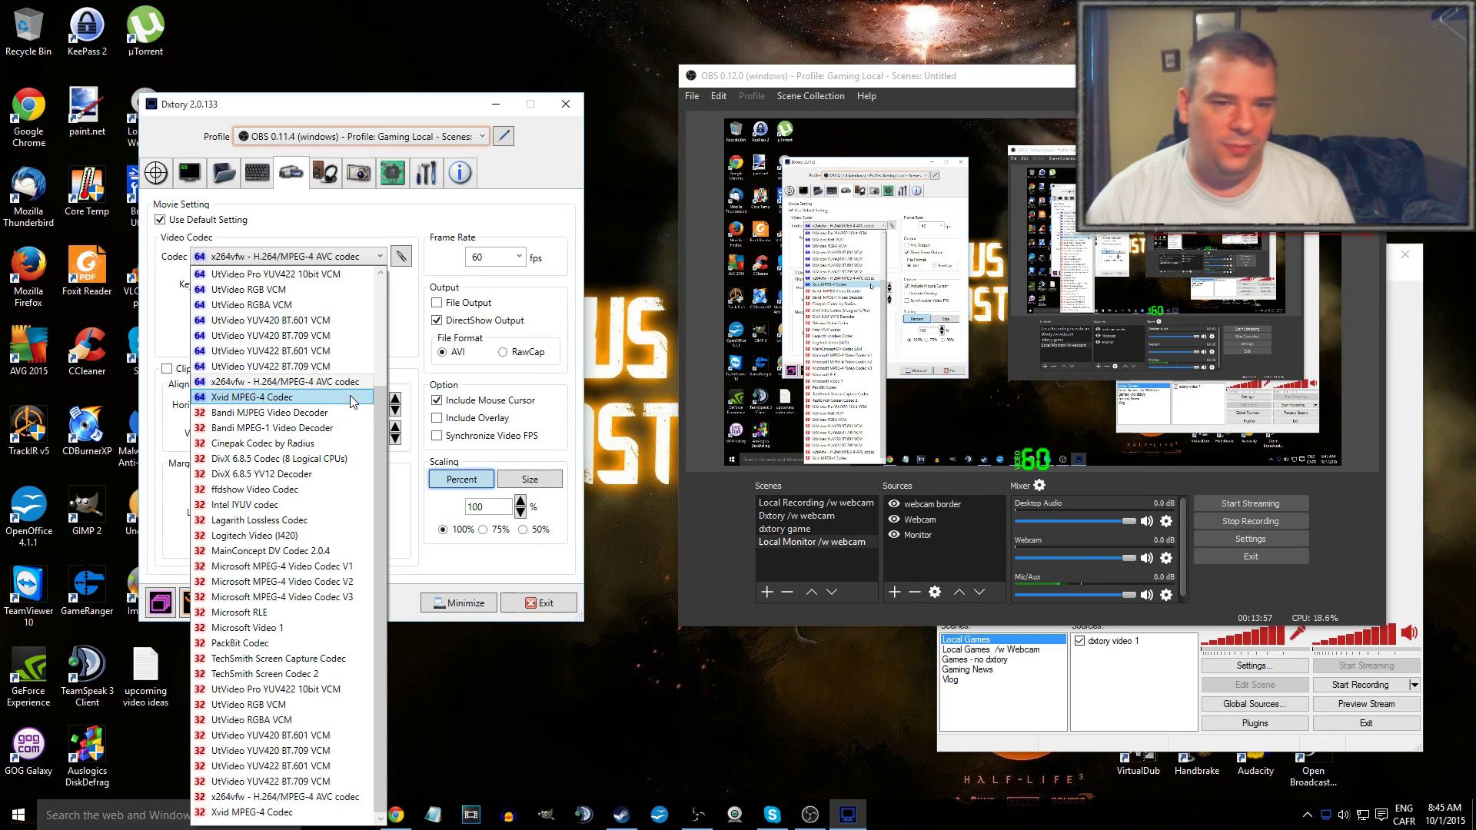
click(517, 196)
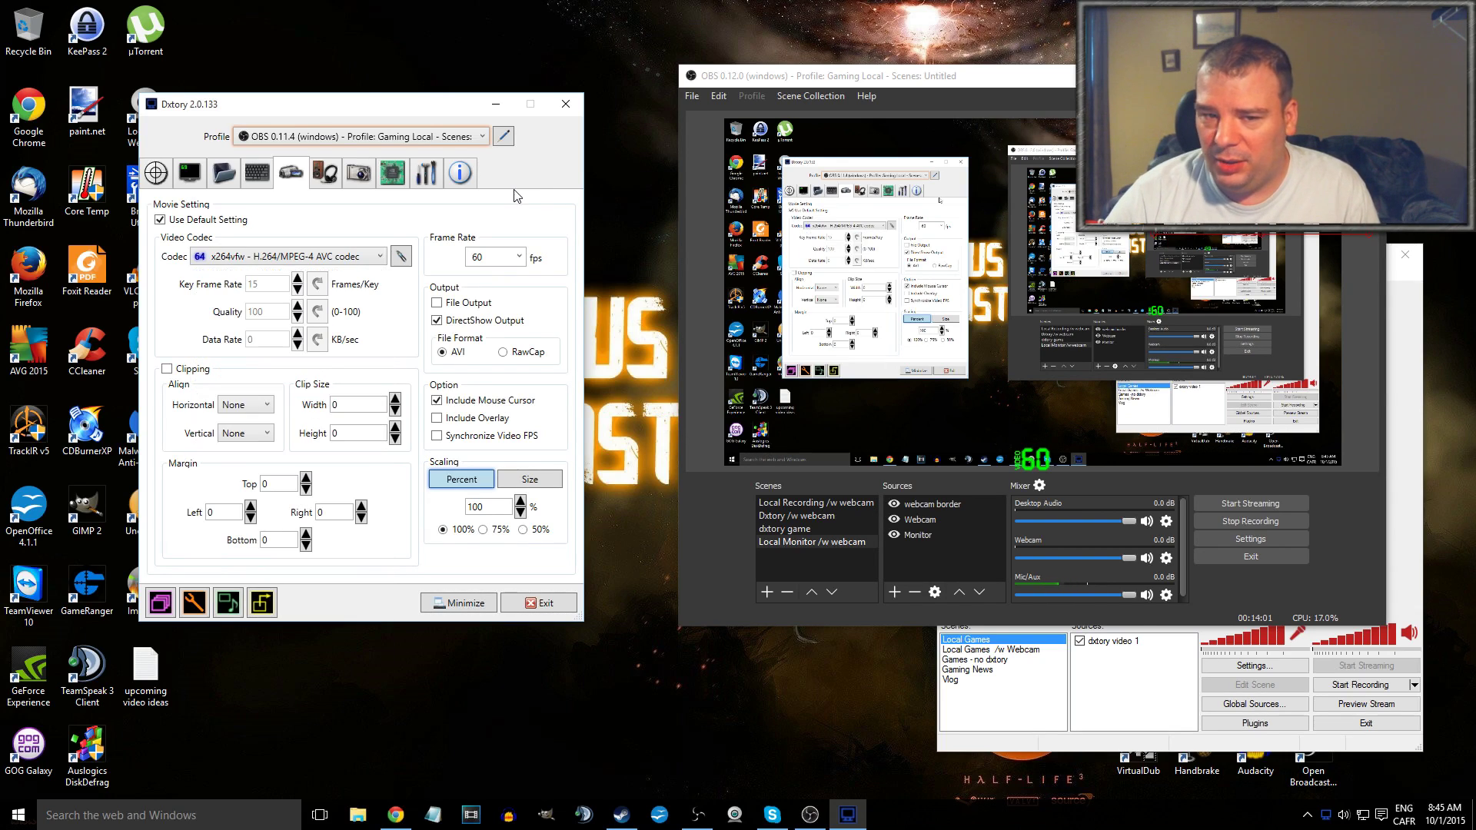
Step: Bring OBS 0.12.0 and Open Broadcaster Software v0.655b forward in turn, repositioning the v0.655b window
click(878, 79)
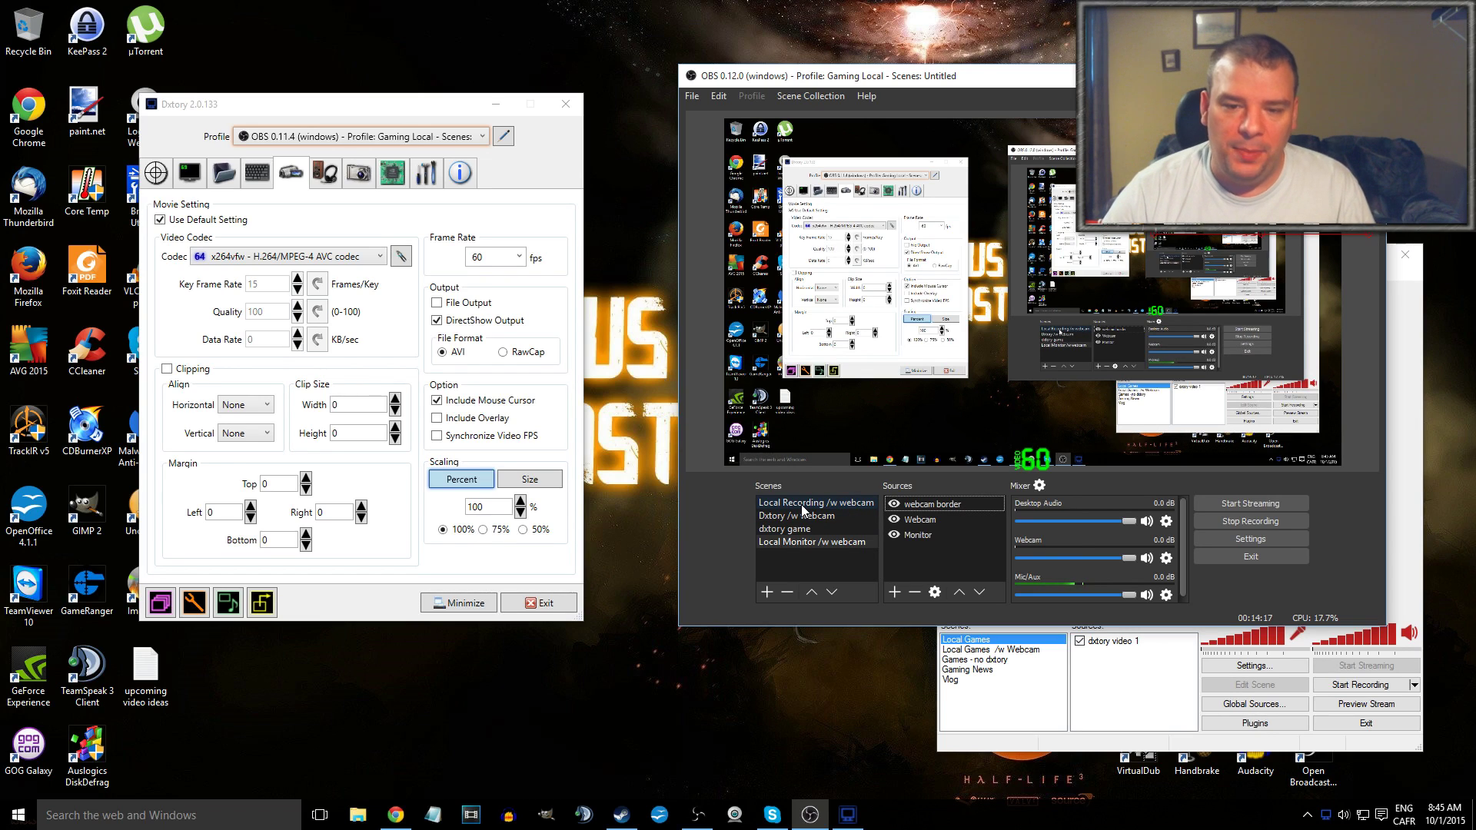
click(1135, 743)
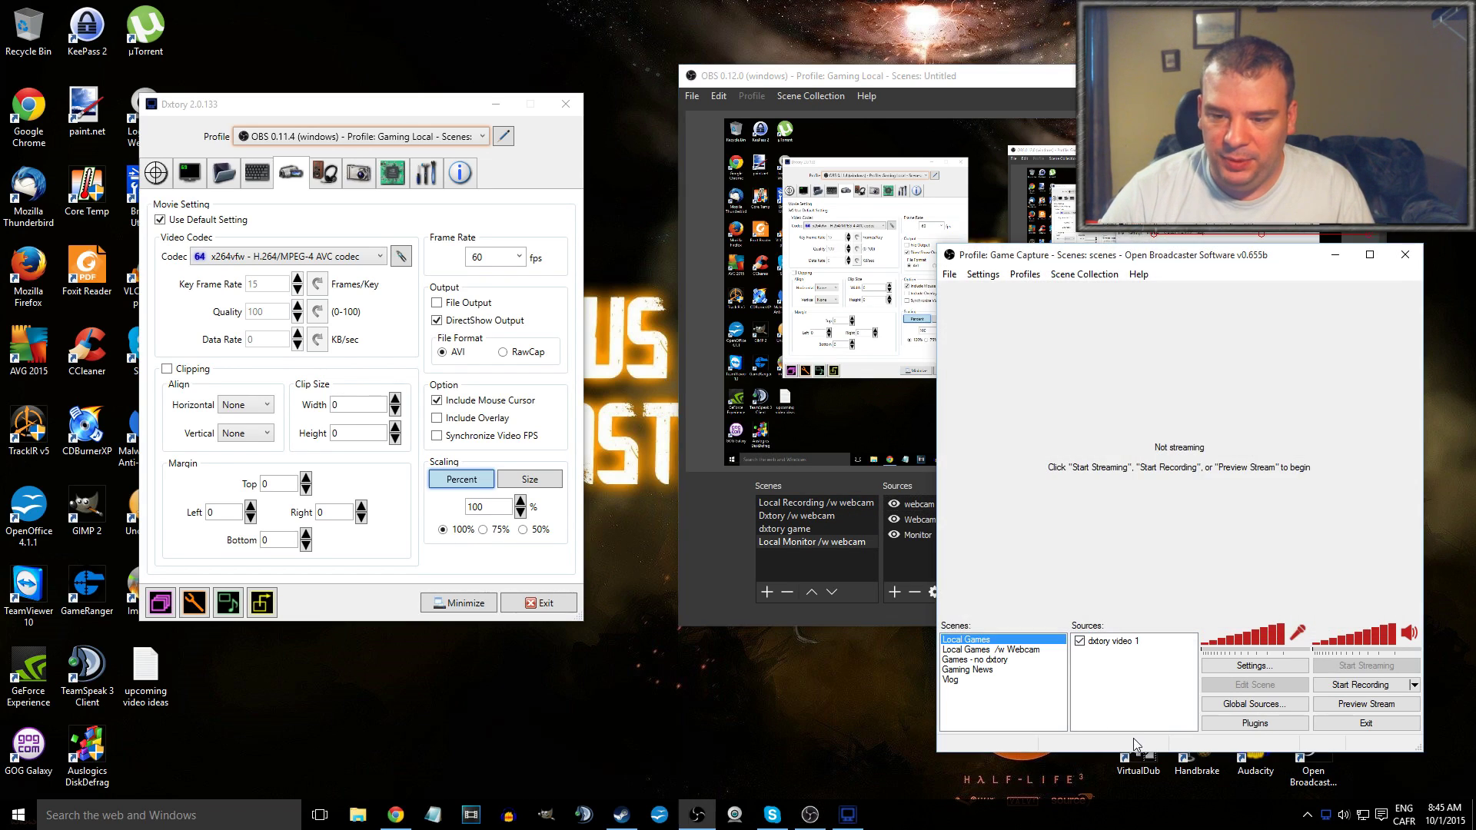
drag(1161, 260, 1038, 189)
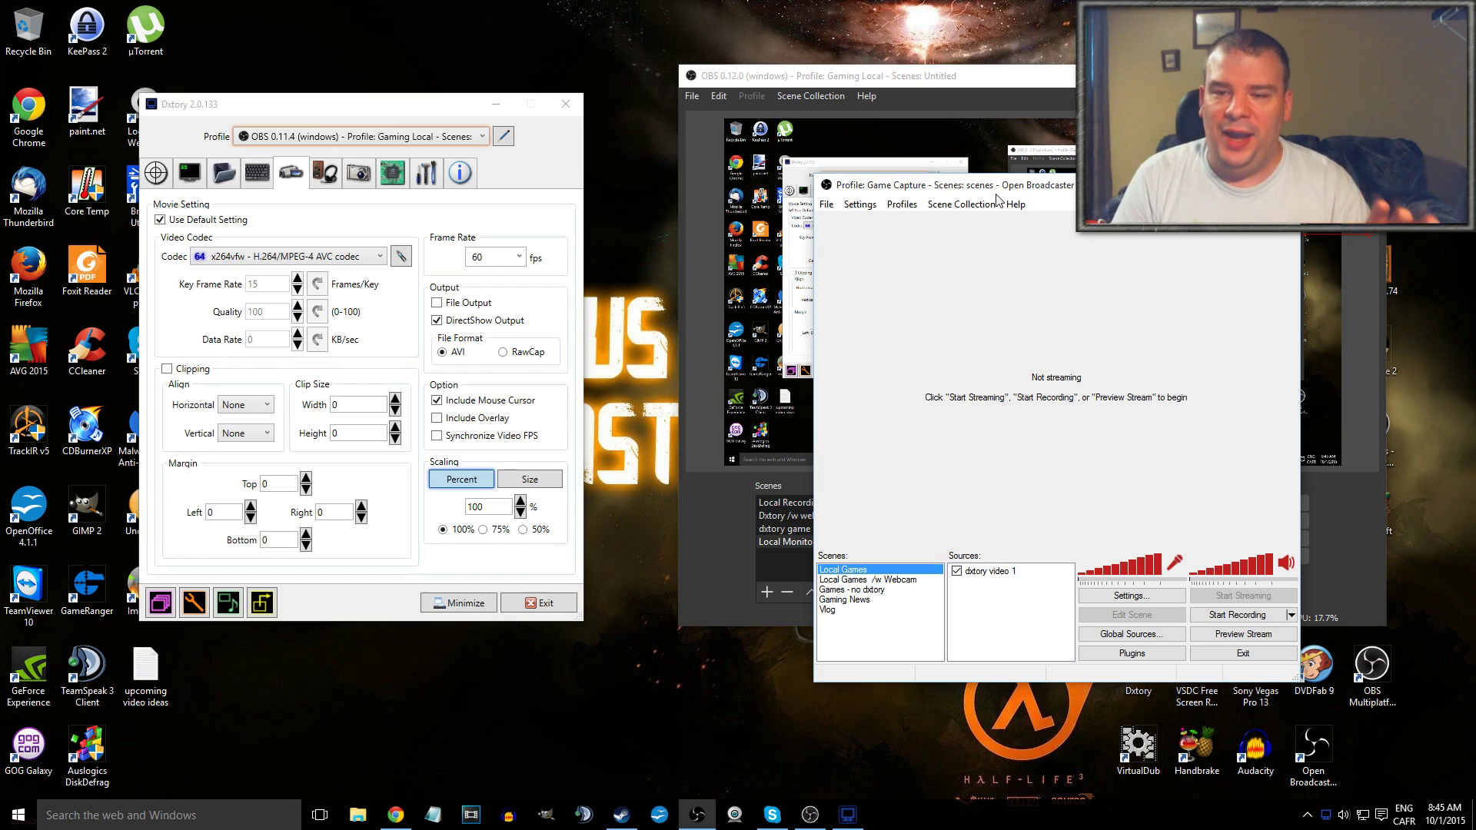
drag(1024, 190, 1030, 240)
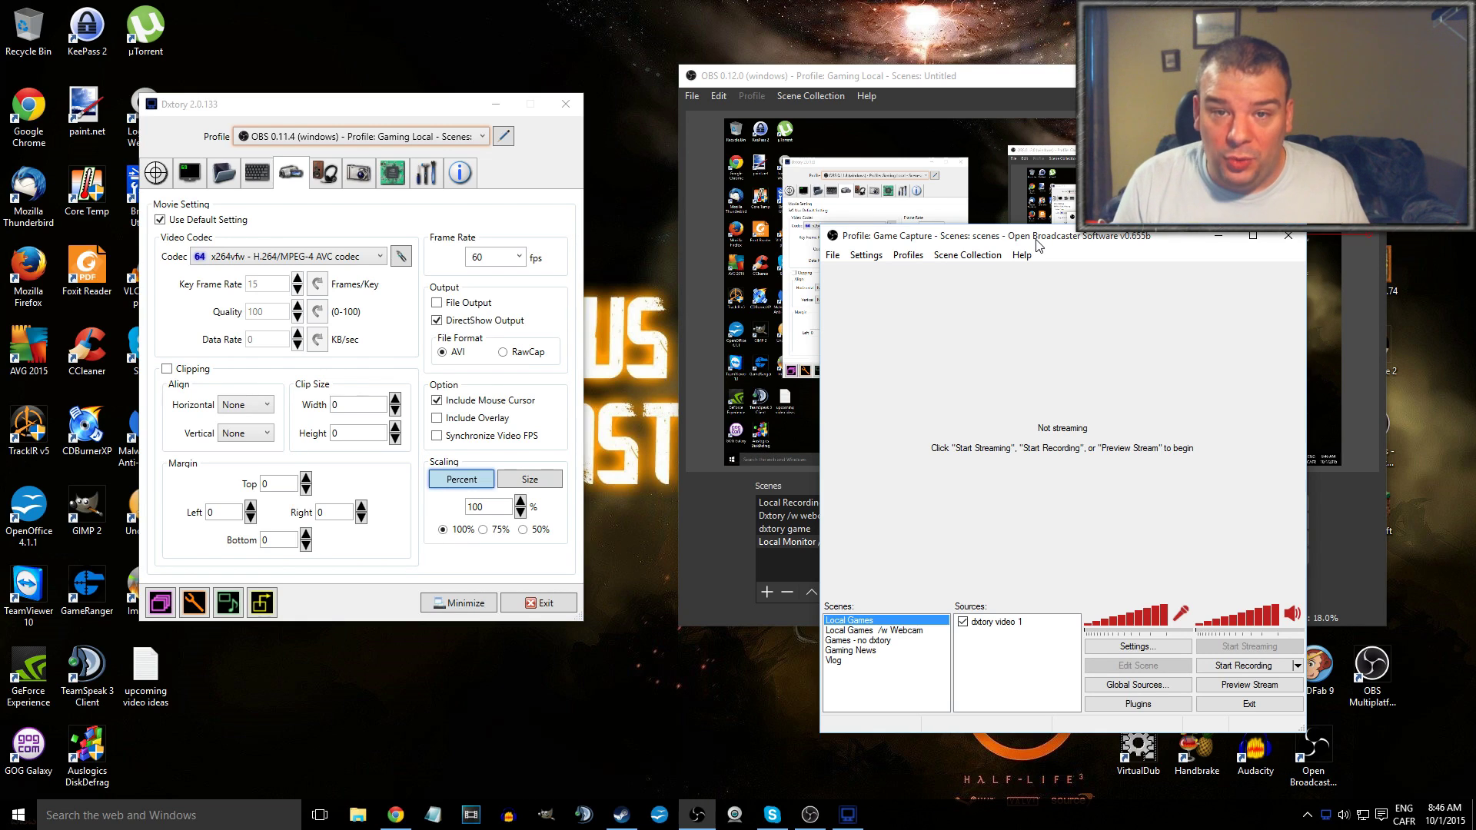
drag(1038, 245, 1149, 256)
click(1003, 81)
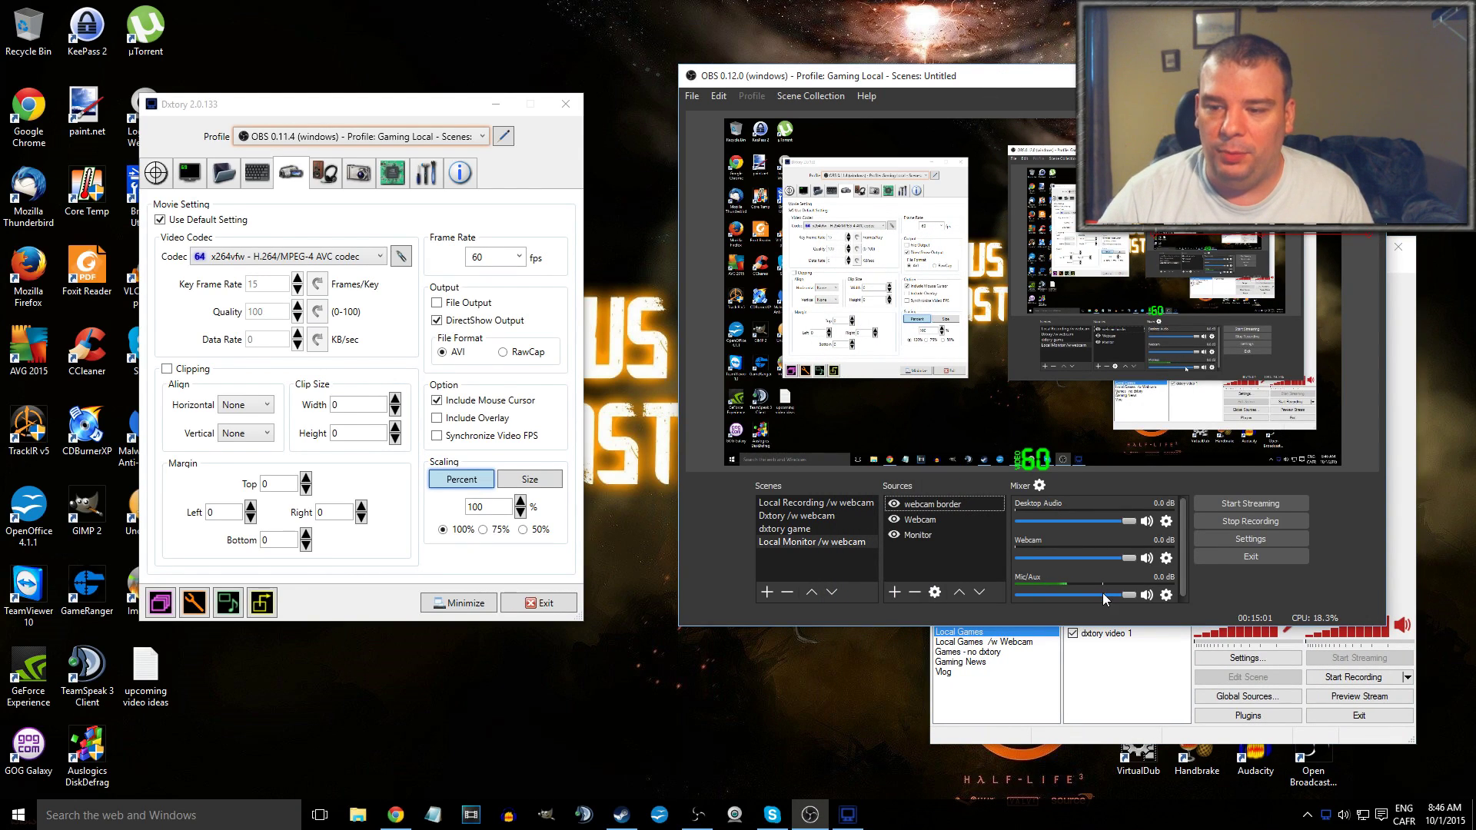
Step: Switch to Open Broadcaster Software v0.655b and inspect the Gaming News scene's Monitor, Webcam and border webcam sources
click(1099, 723)
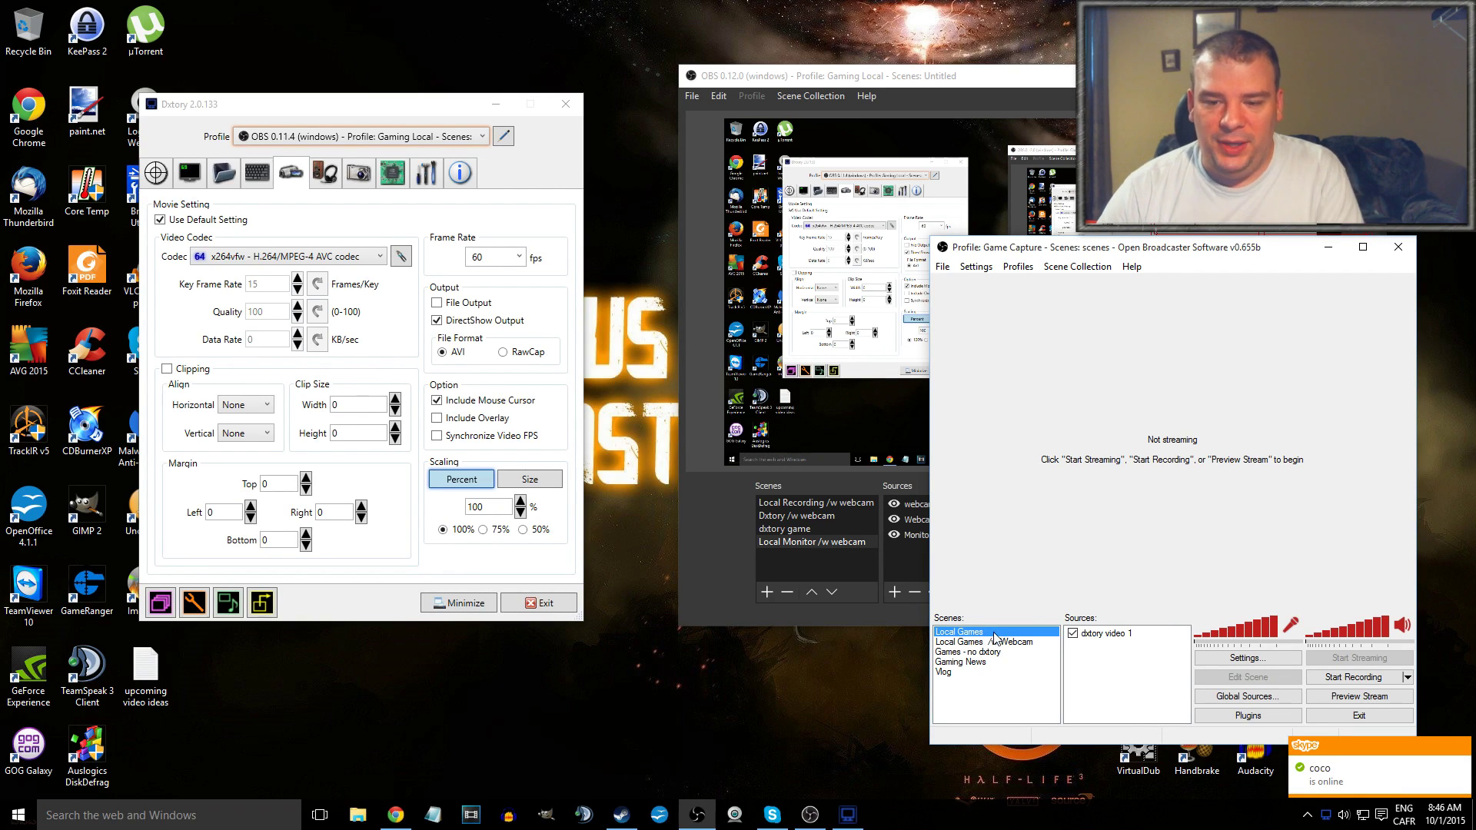
click(969, 662)
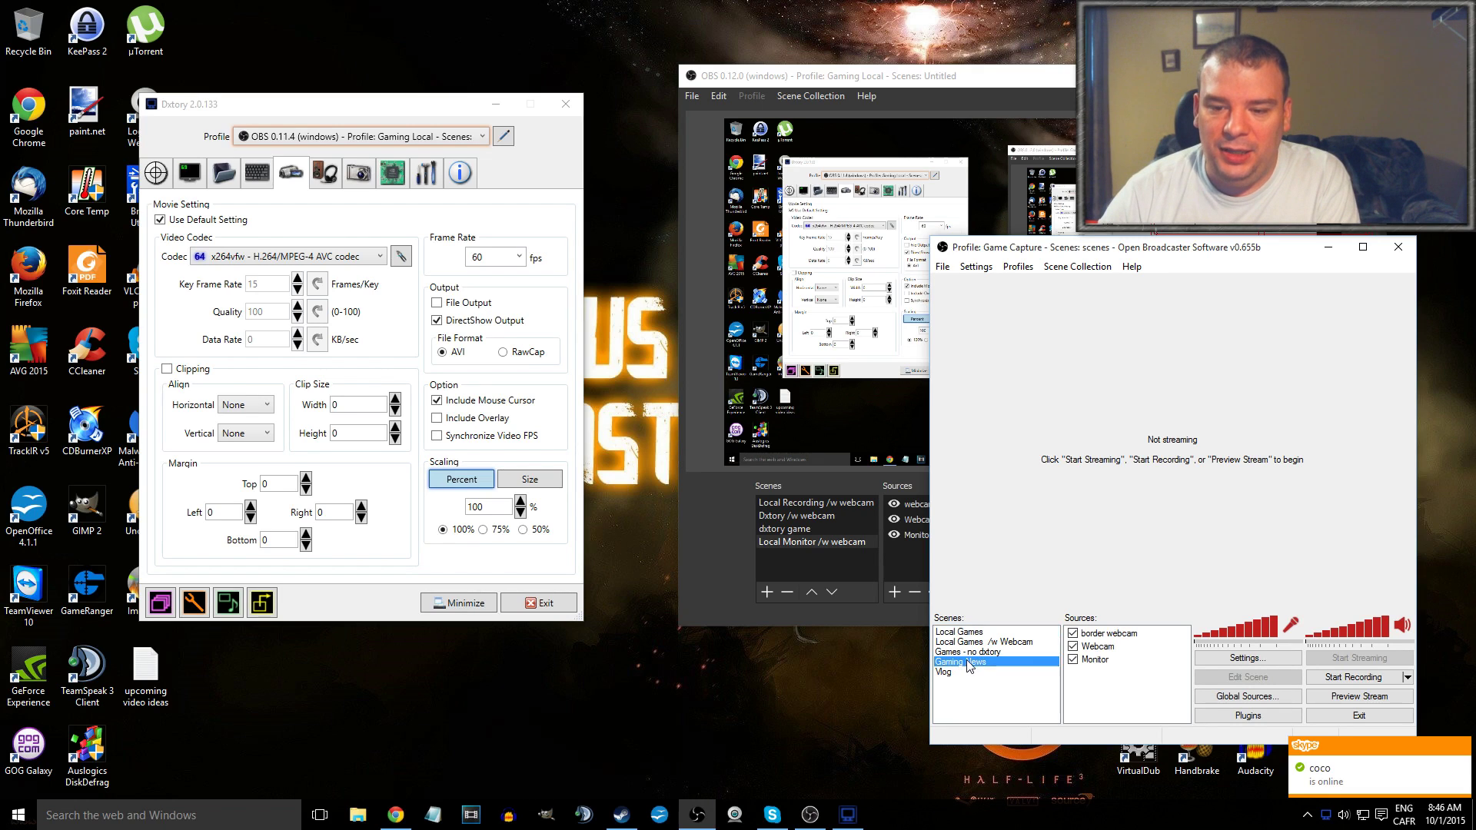
click(1104, 663)
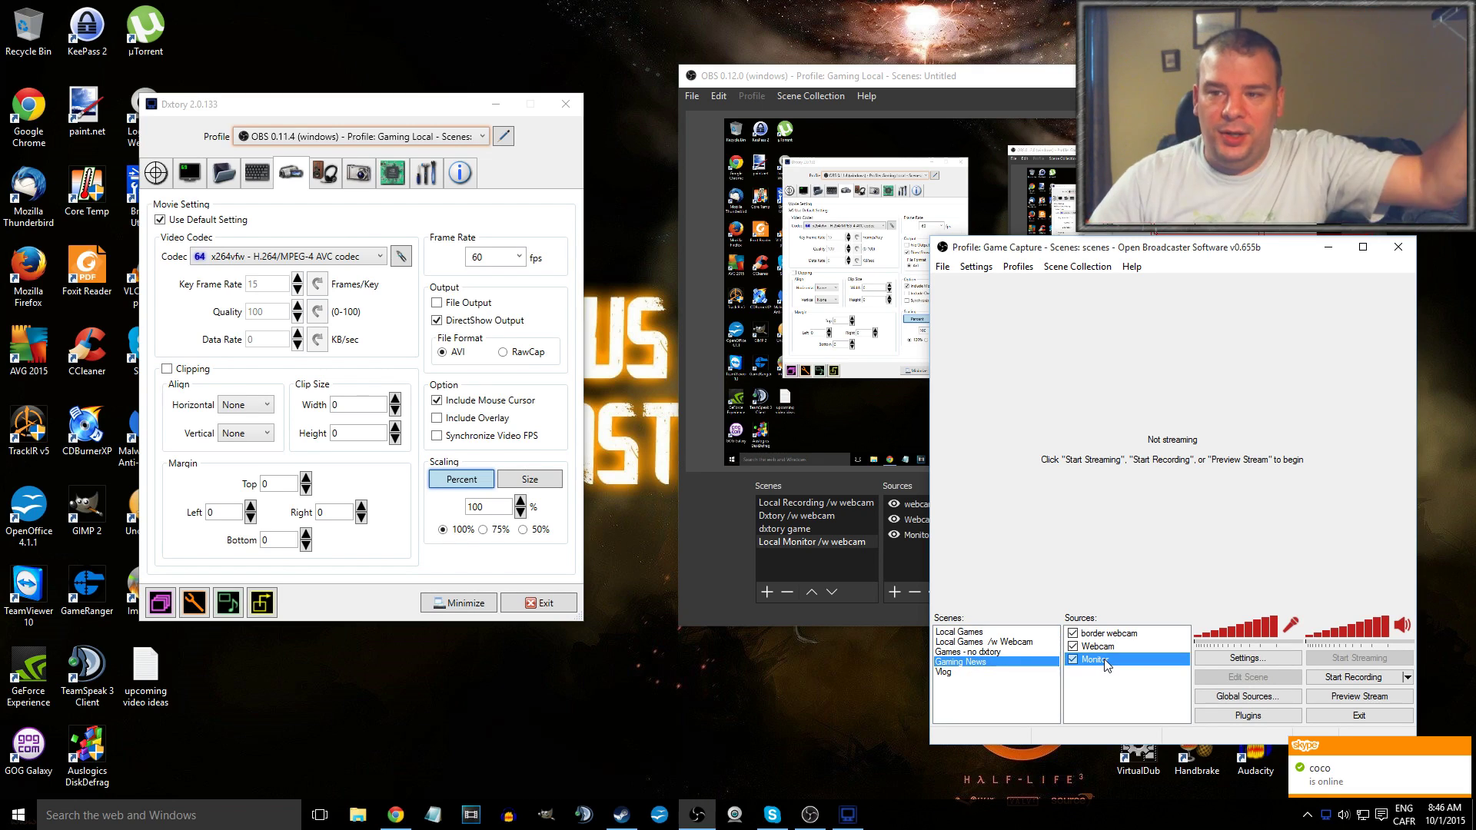
click(1110, 648)
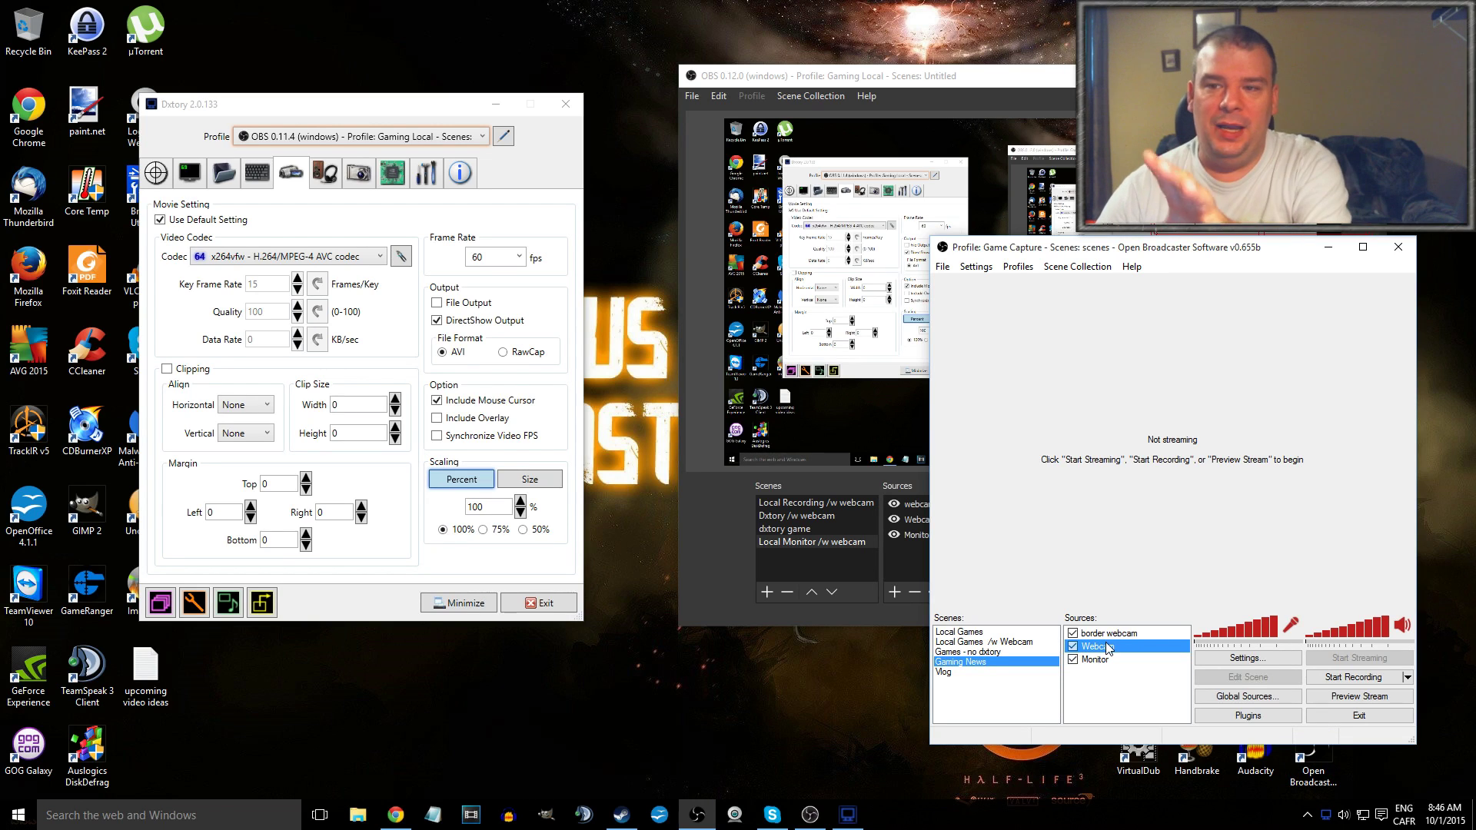
click(1115, 632)
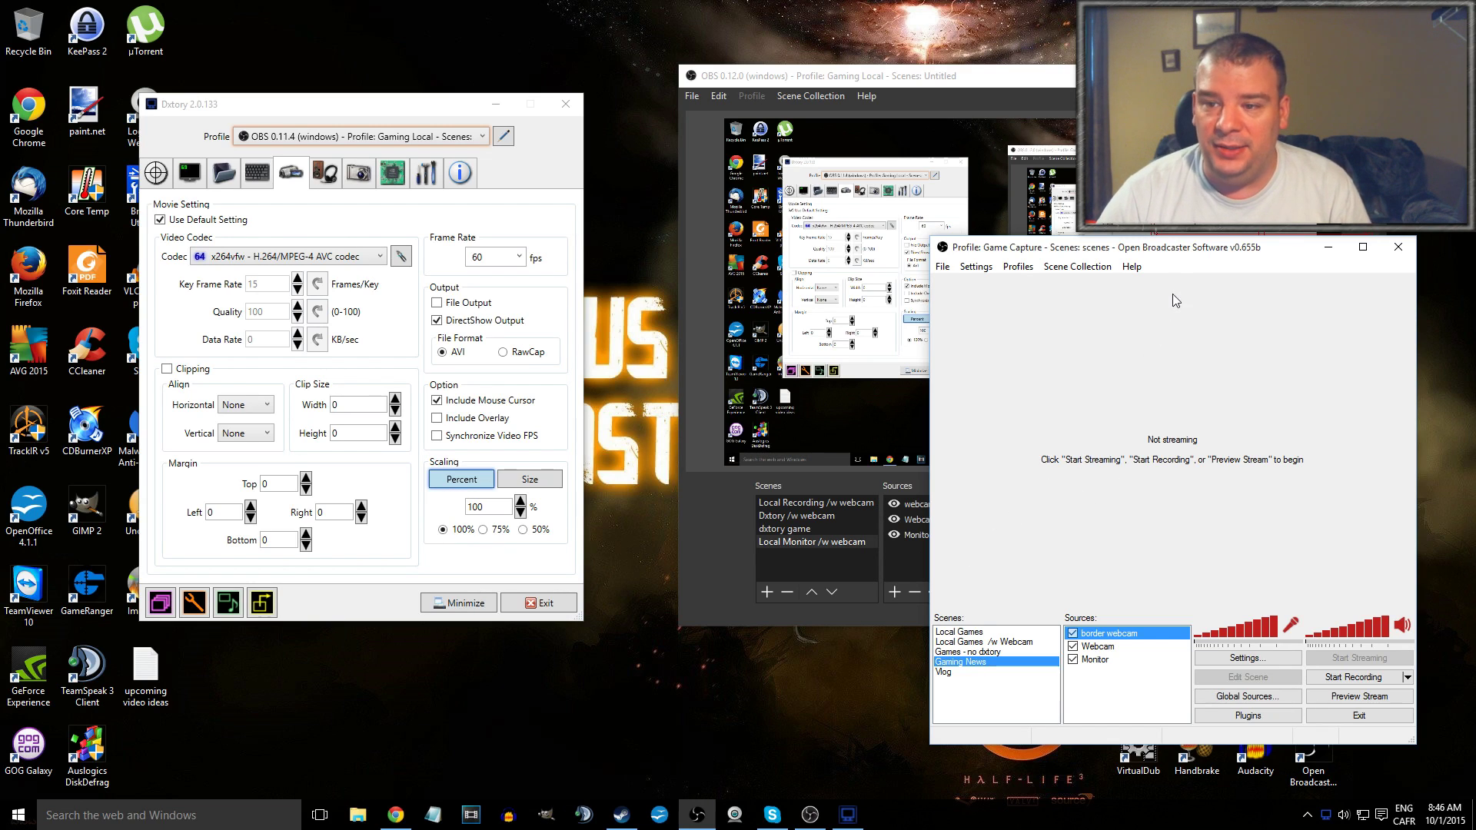
Step: Switch to OBS 0.12.0 and open its settings, and return to Open Broadcaster Software v0.655b
drag(1172, 256, 1102, 260)
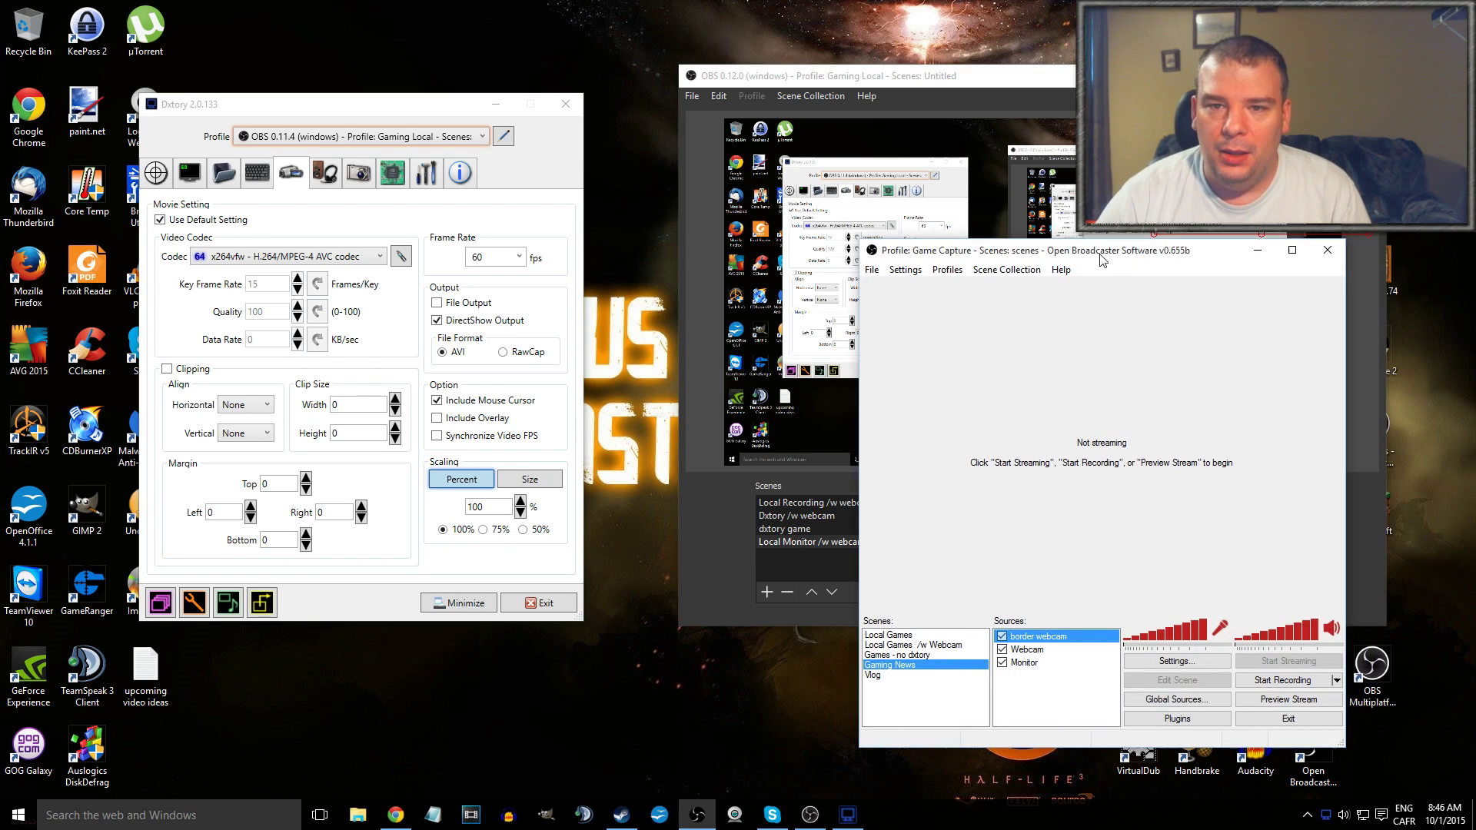
click(1021, 83)
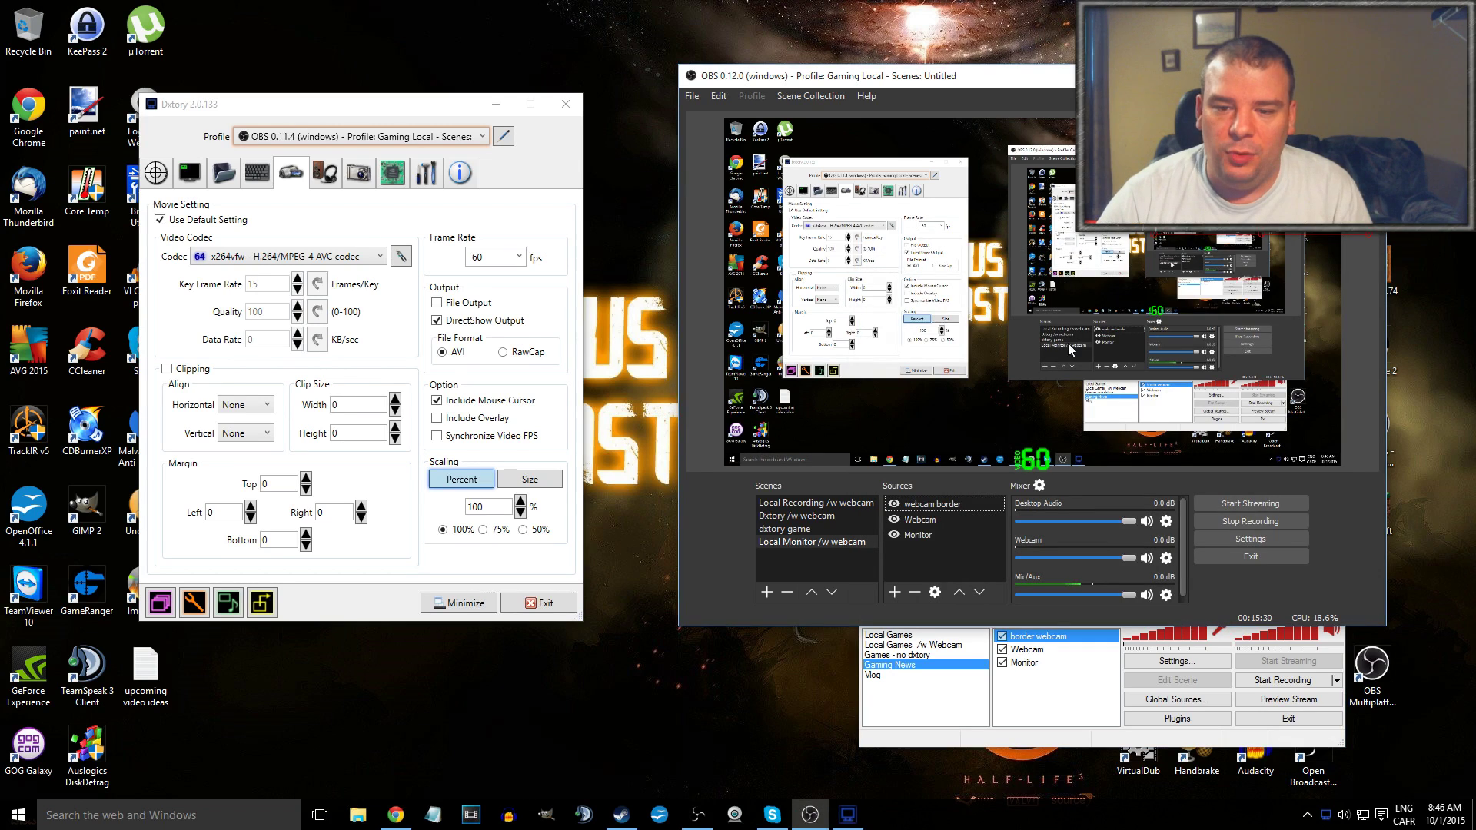
click(1251, 540)
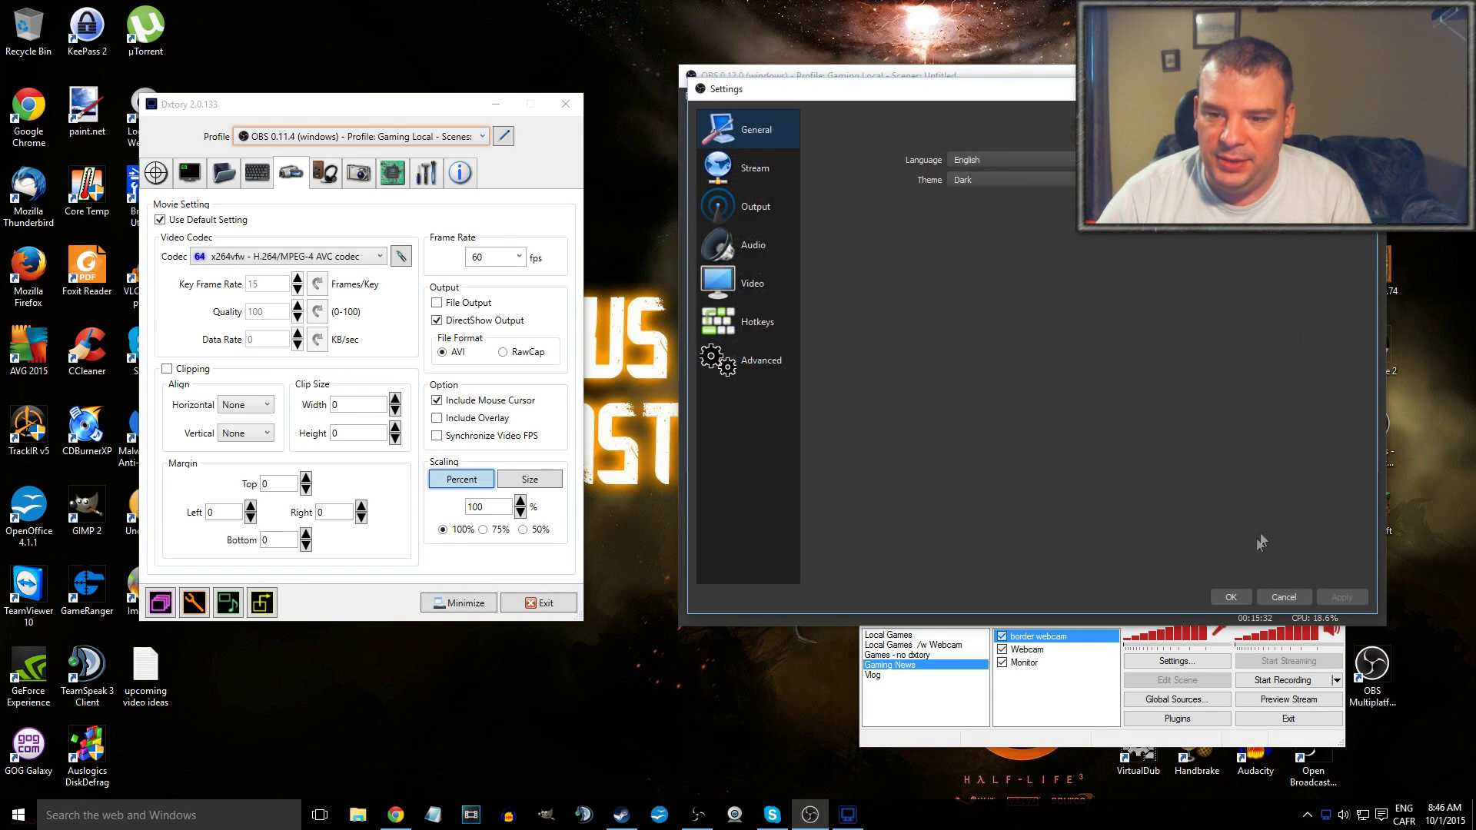
click(914, 696)
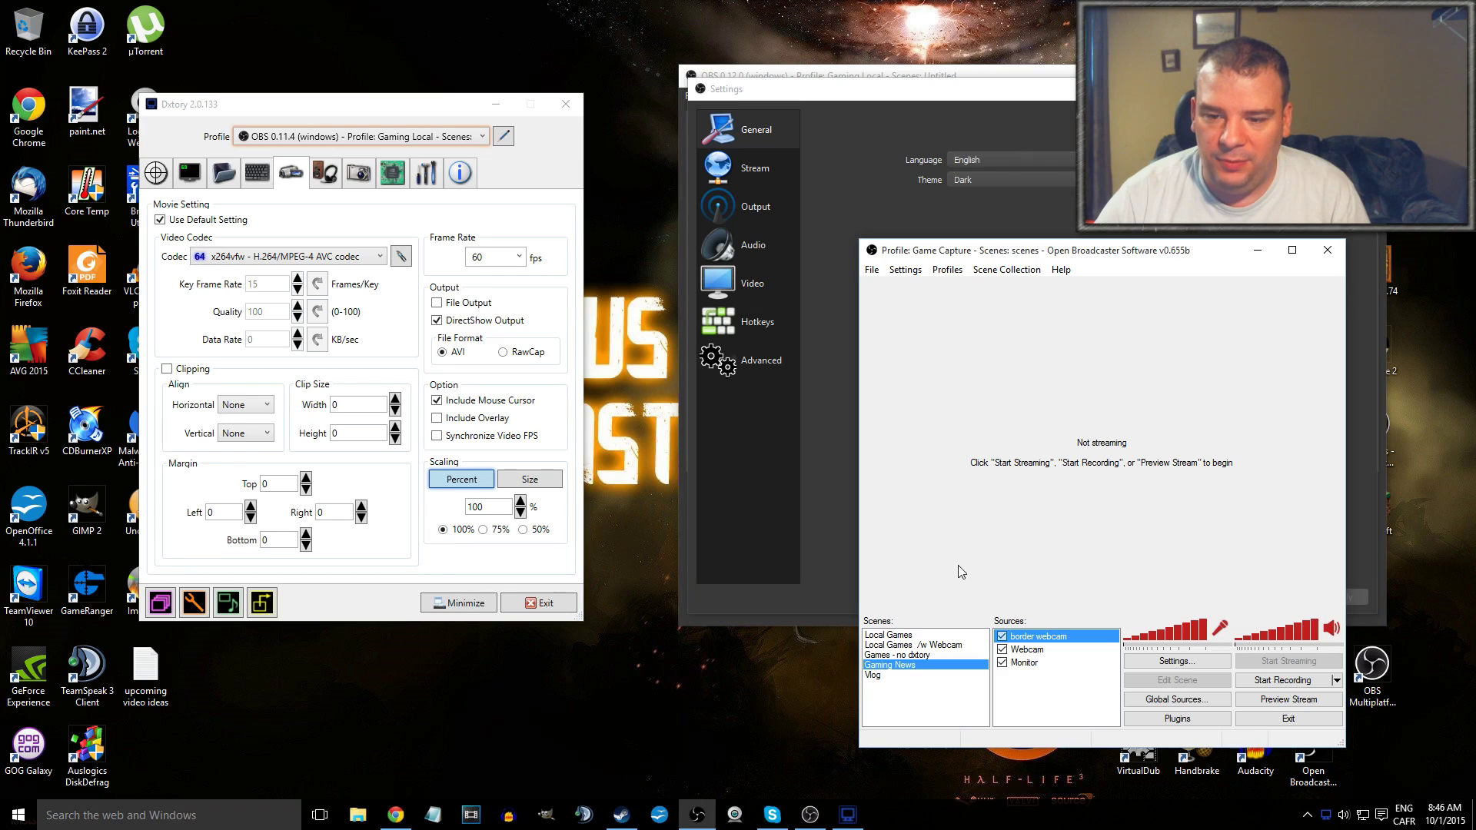
Step: Examine the sources of the Local Games /w Webcam, Games - no dxtory and Local Games scenes, returning to Local Games /w Webcam
click(909, 644)
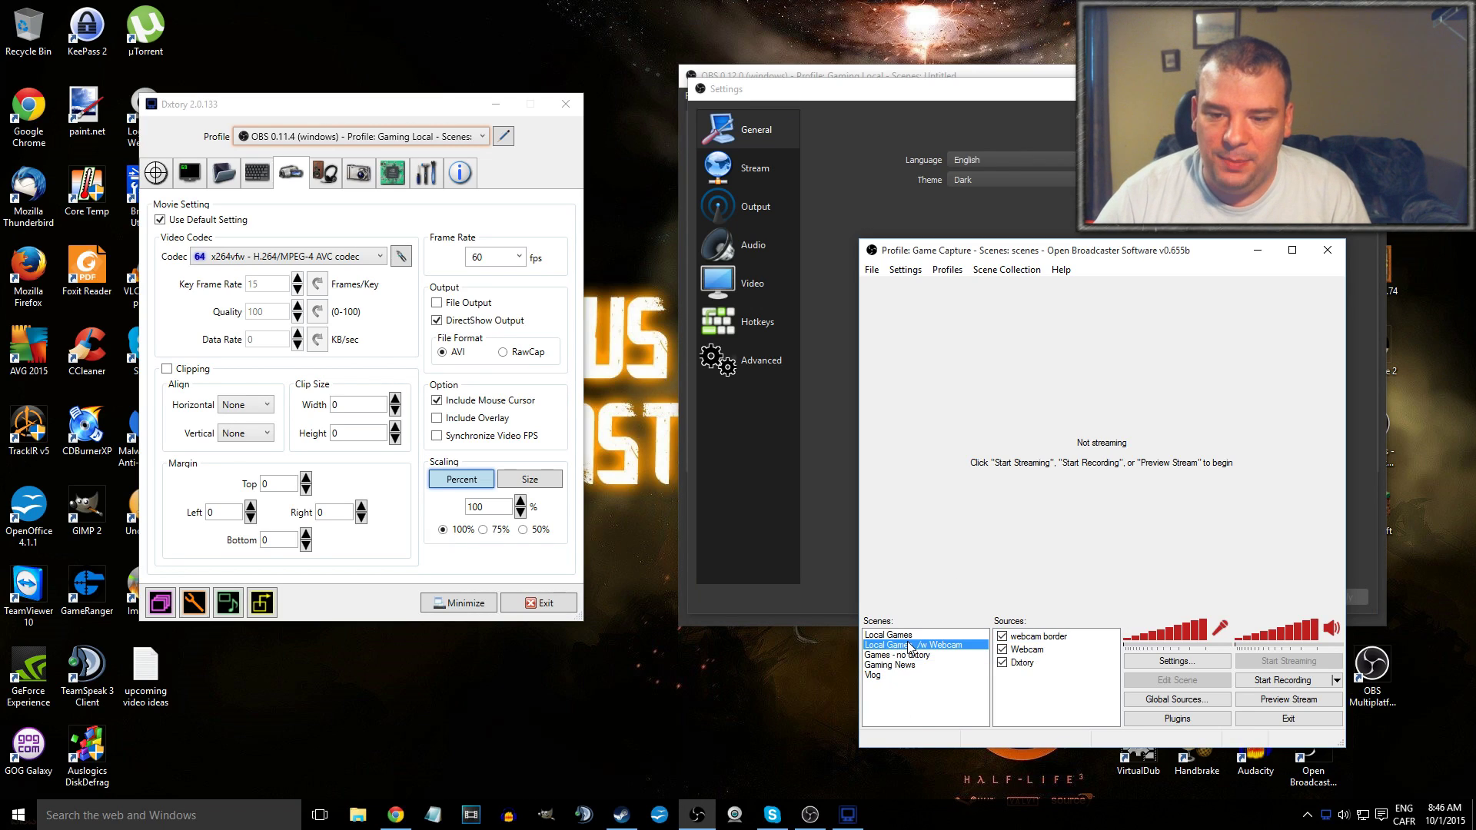
click(900, 655)
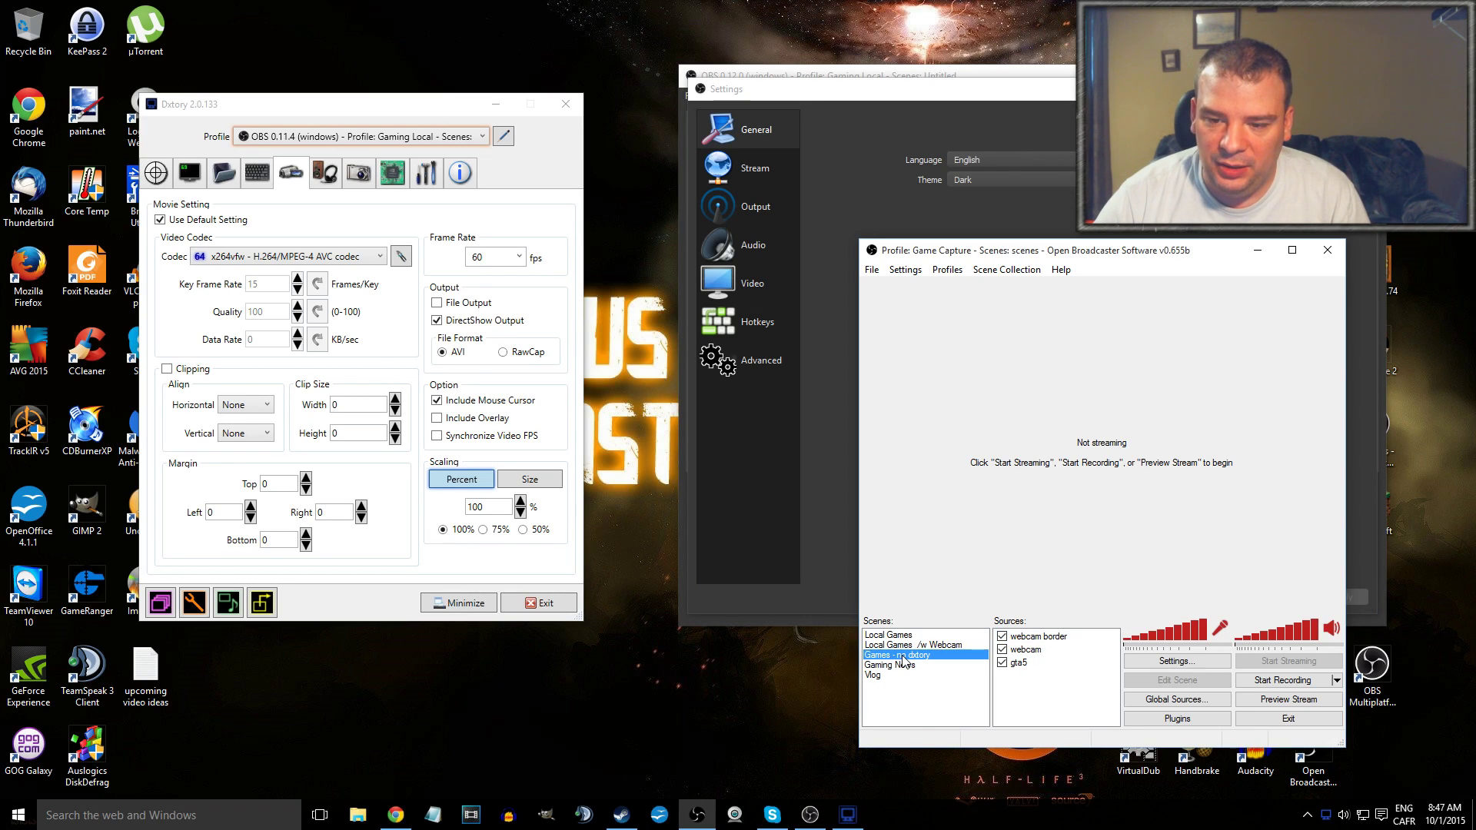
click(890, 646)
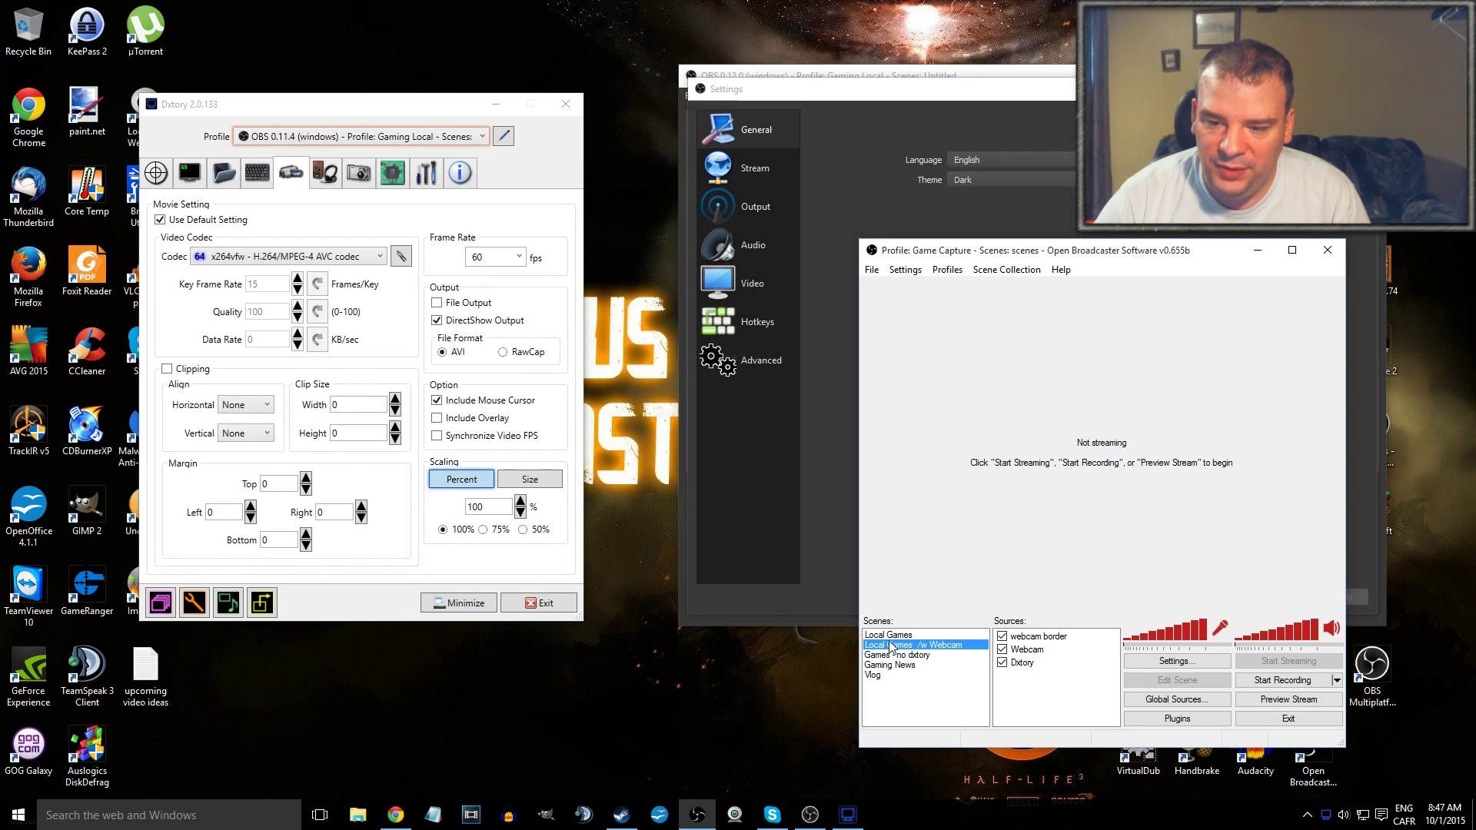
click(1023, 664)
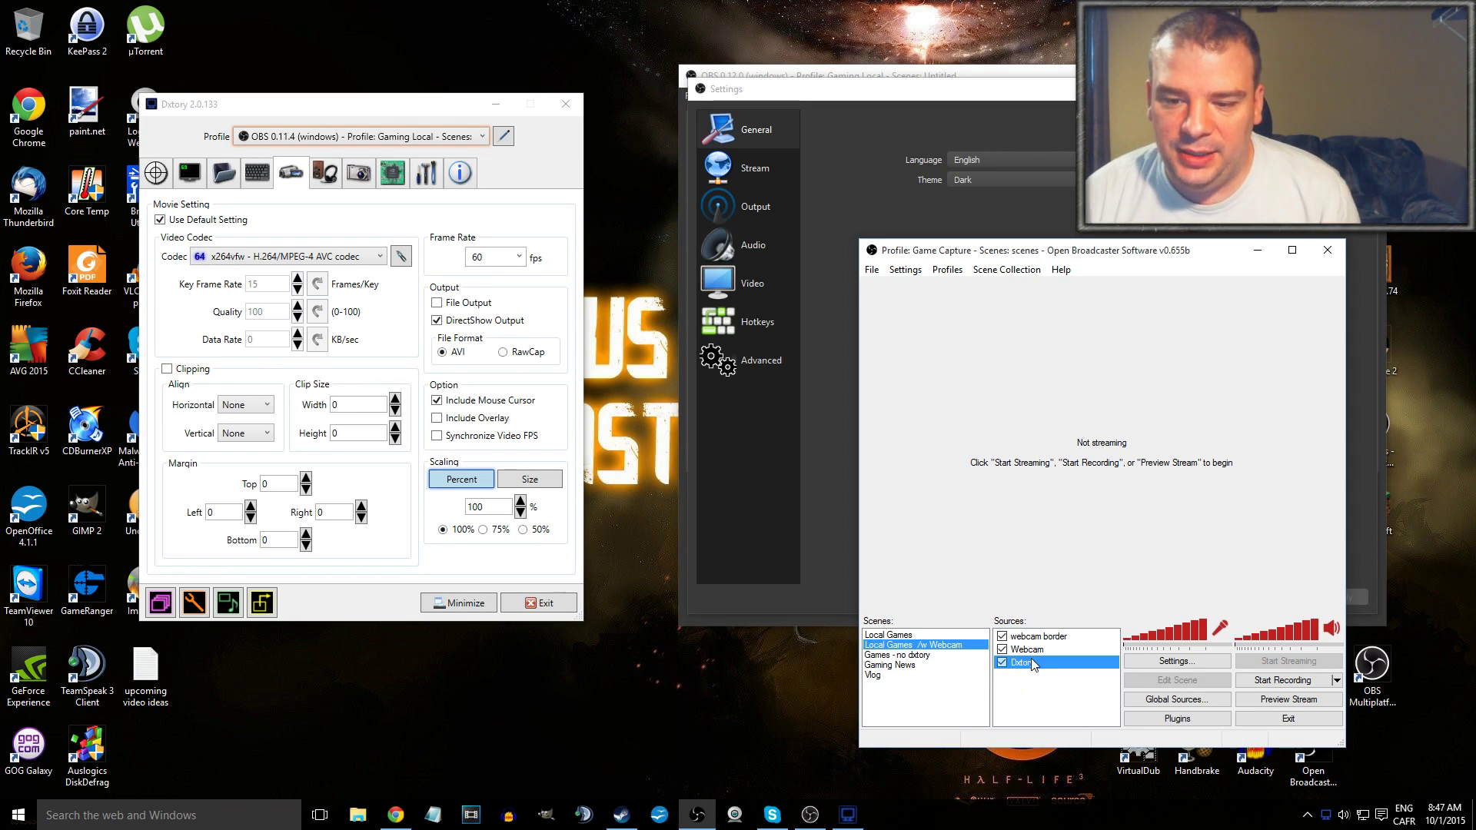
click(961, 635)
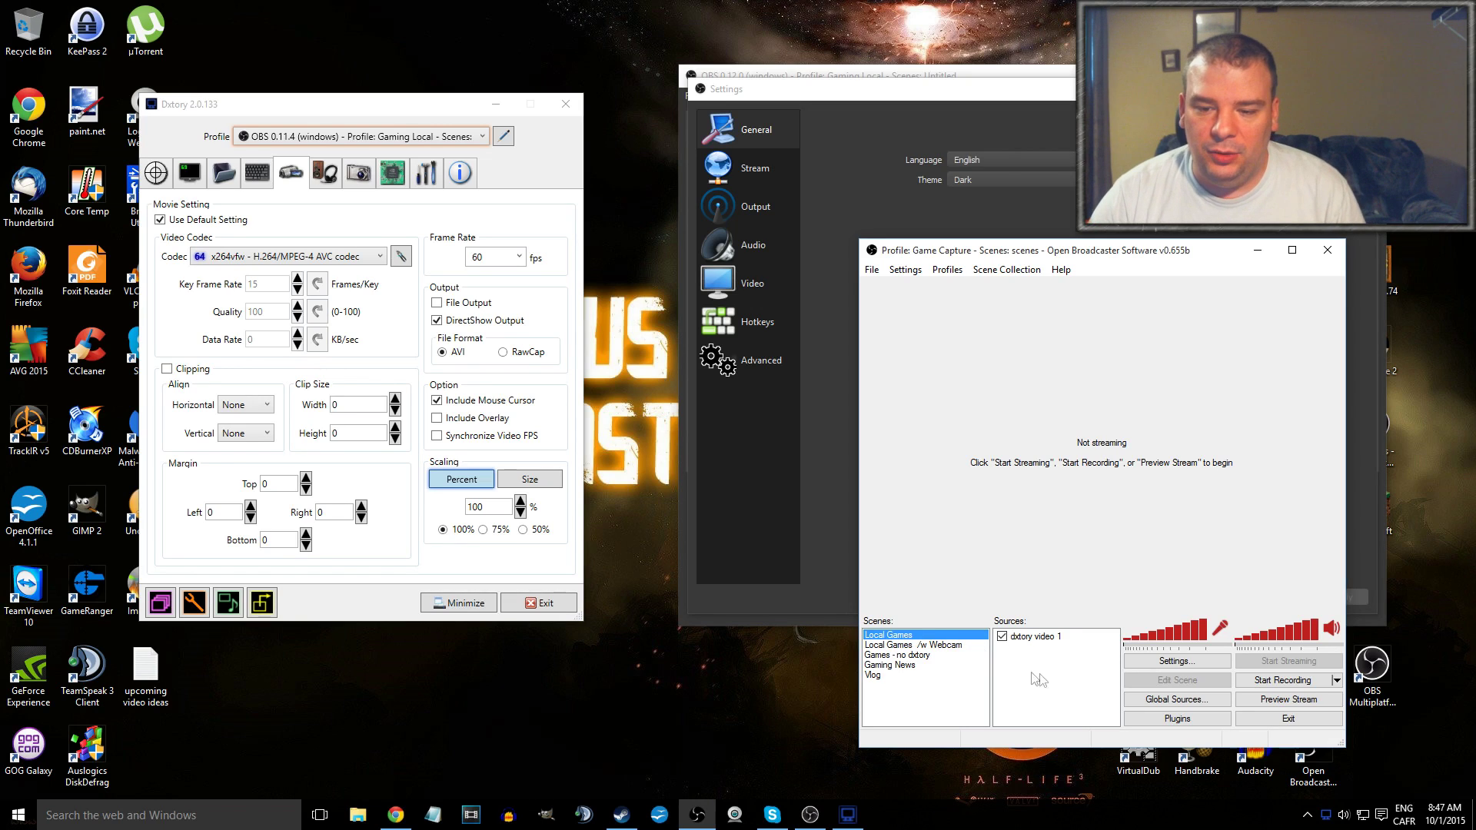
right_click(1034, 637)
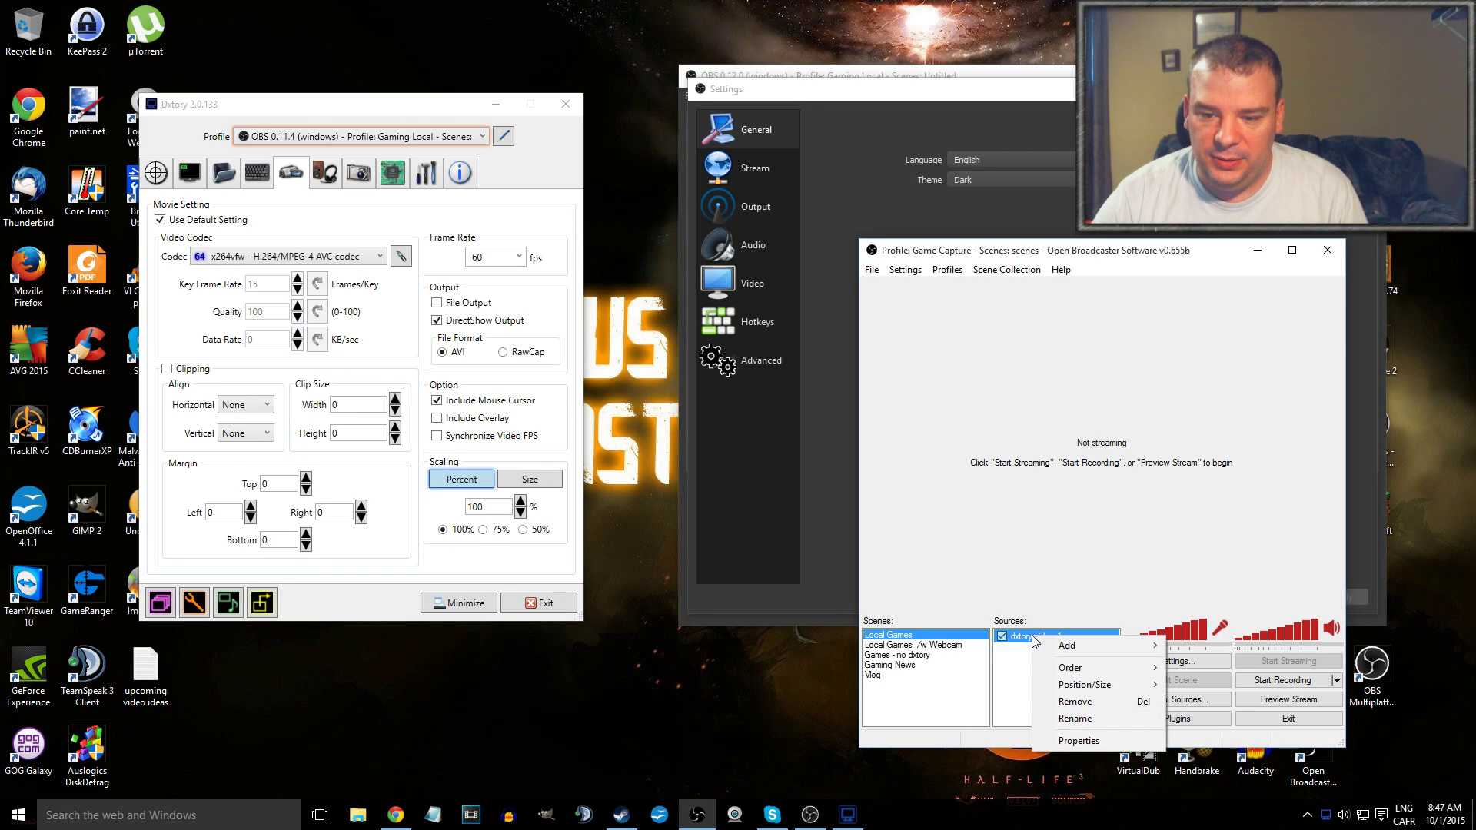
click(923, 646)
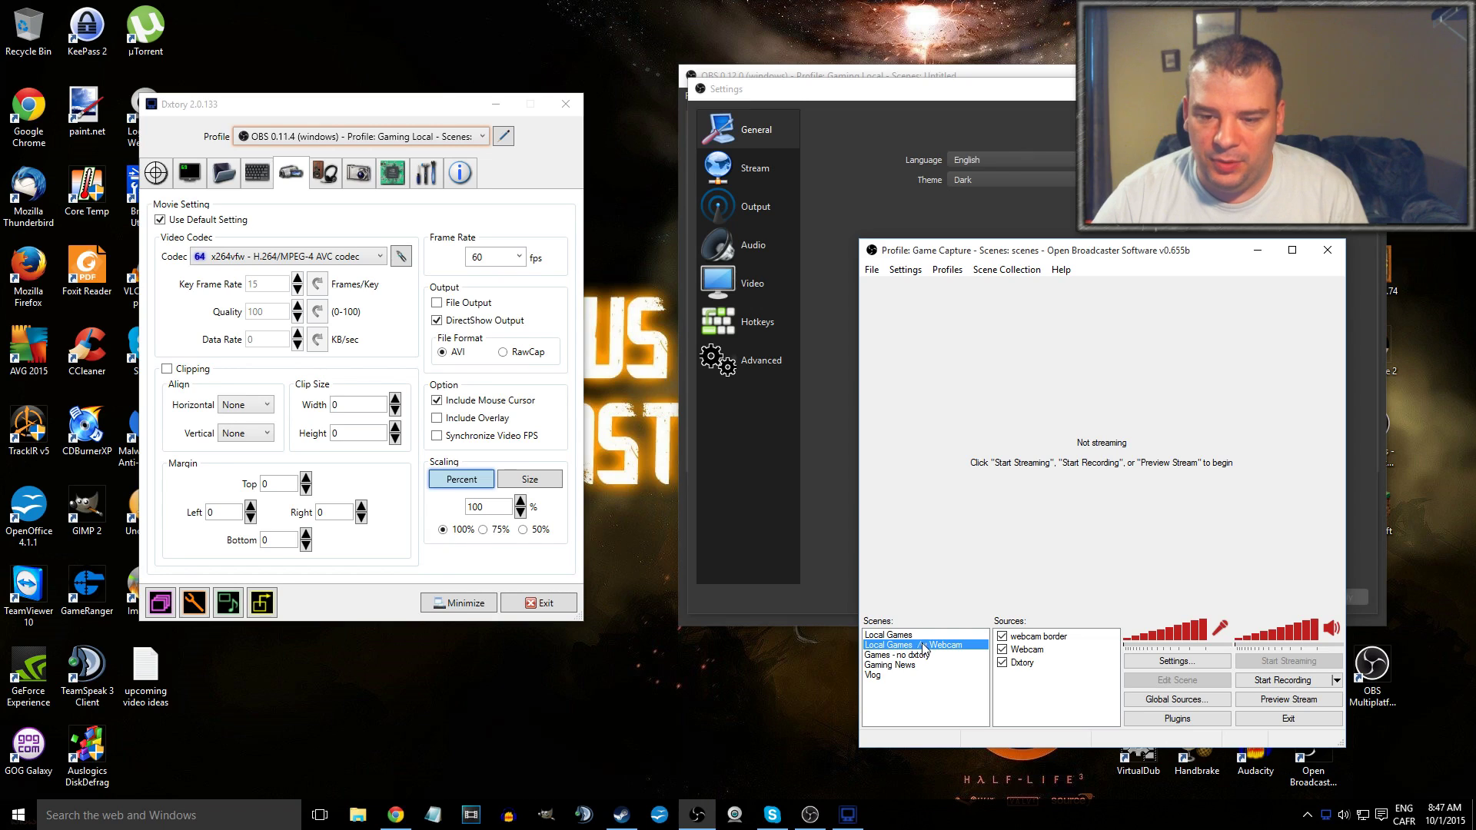
click(1024, 665)
right_click(1028, 694)
mouse_move(1092, 703)
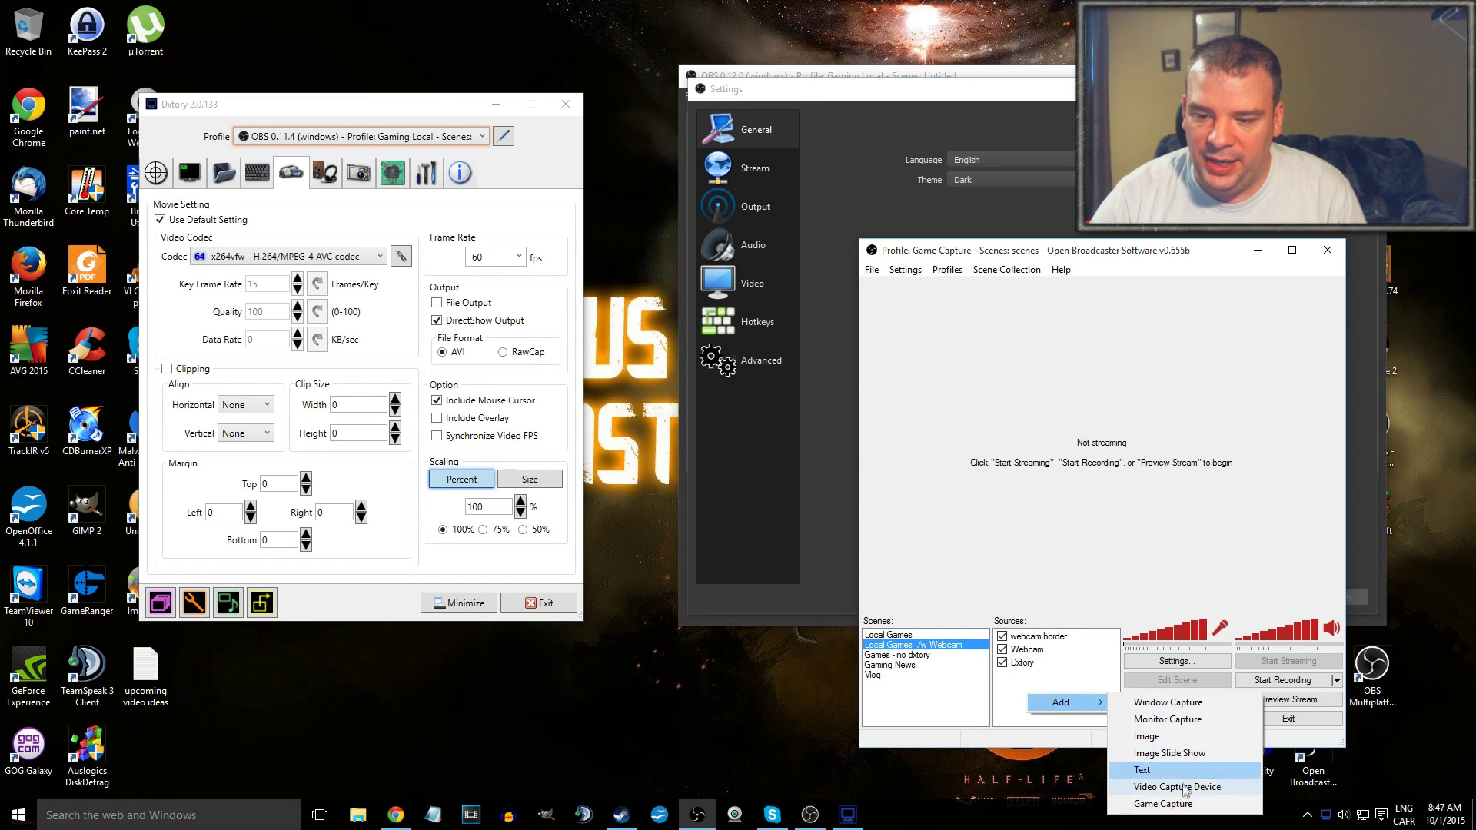
click(1171, 805)
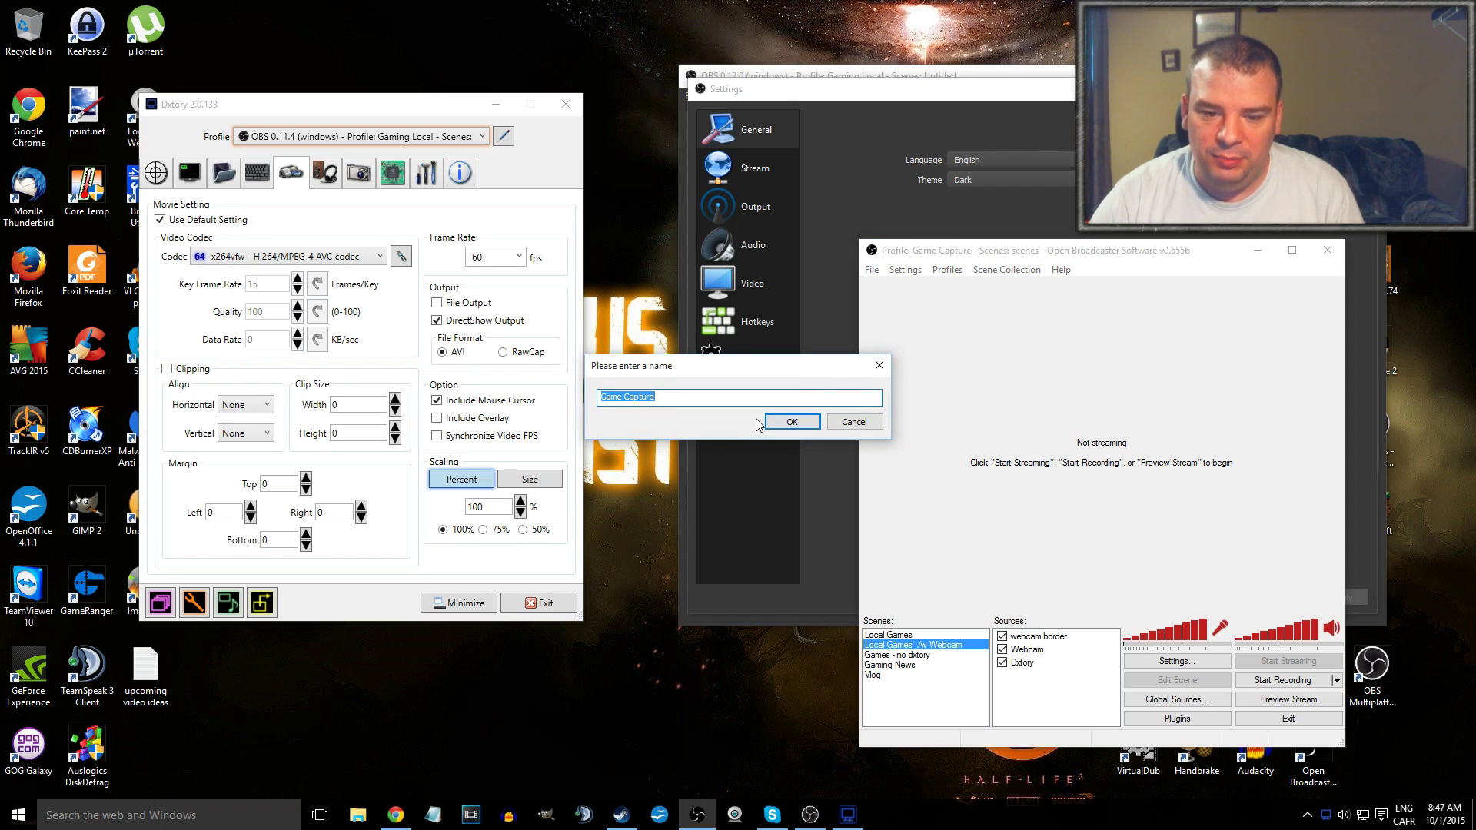
text(Game)
key(Return)
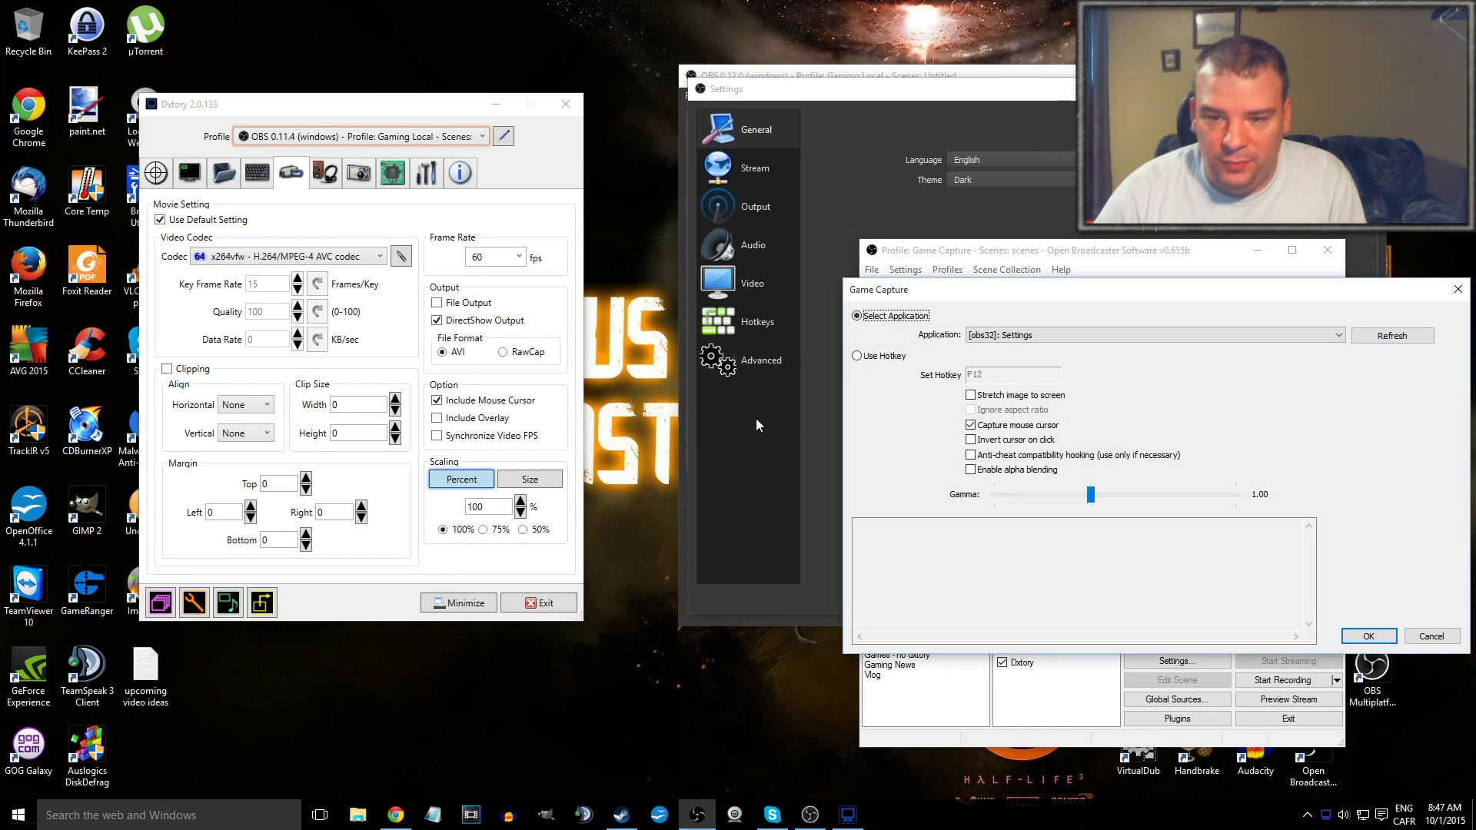
click(1034, 336)
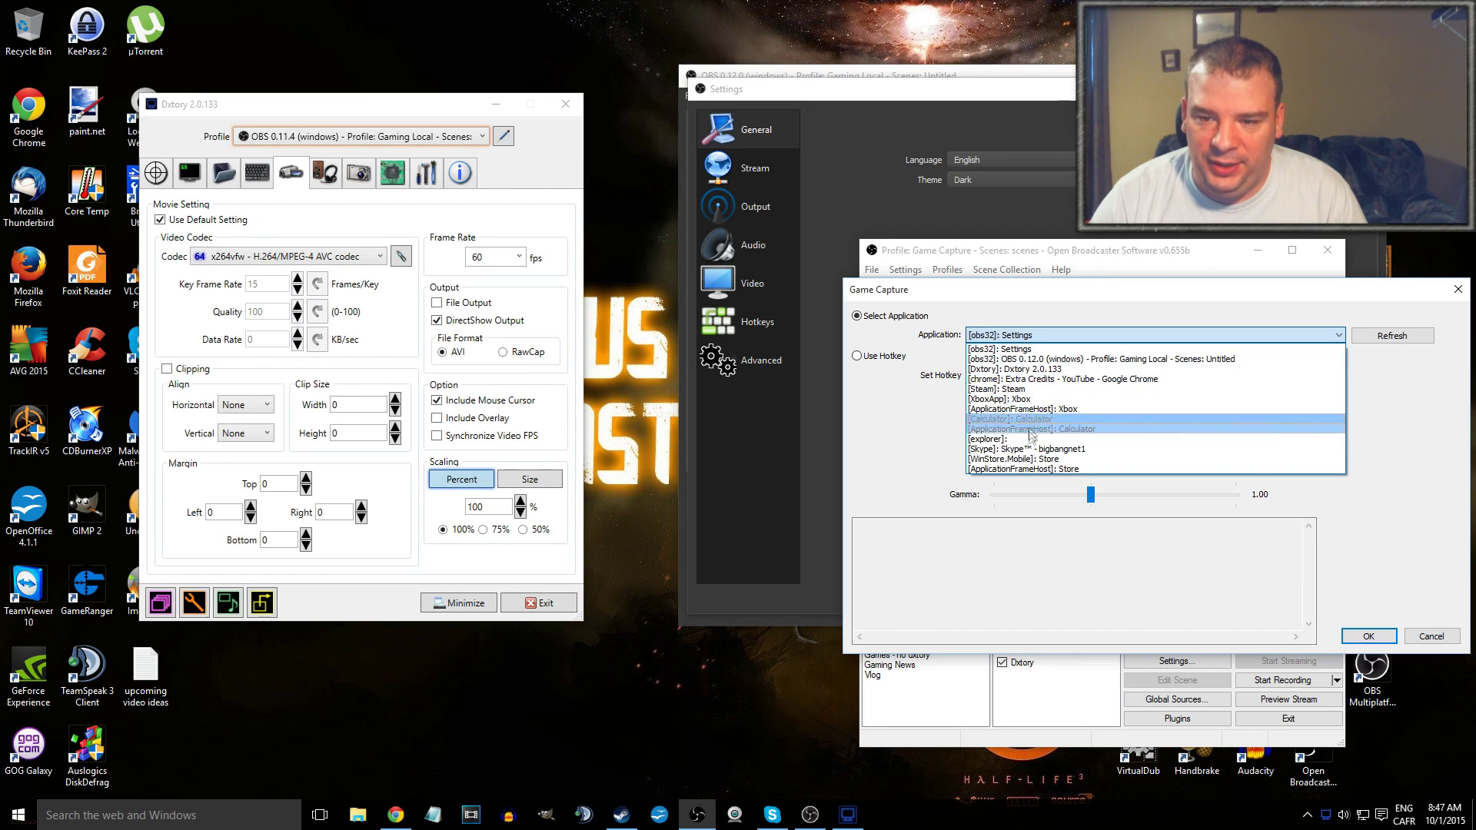
click(923, 447)
click(1457, 289)
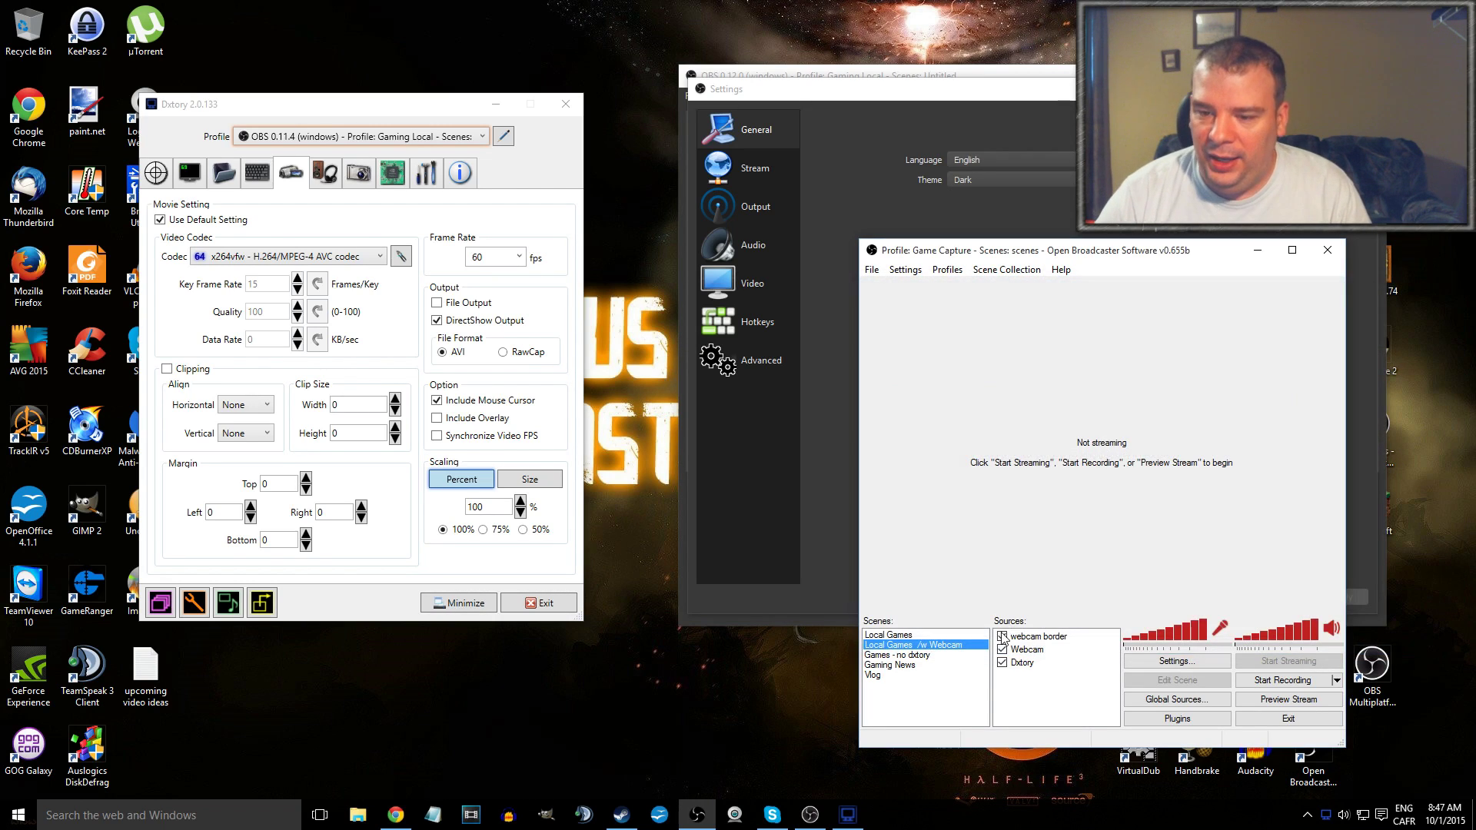
Step: Add a Game Capture source named mafia 2 to the Local Games /w Webcam scene, with [obs32]: Settings as its application
right_click(1045, 682)
mouse_move(1084, 692)
click(1184, 794)
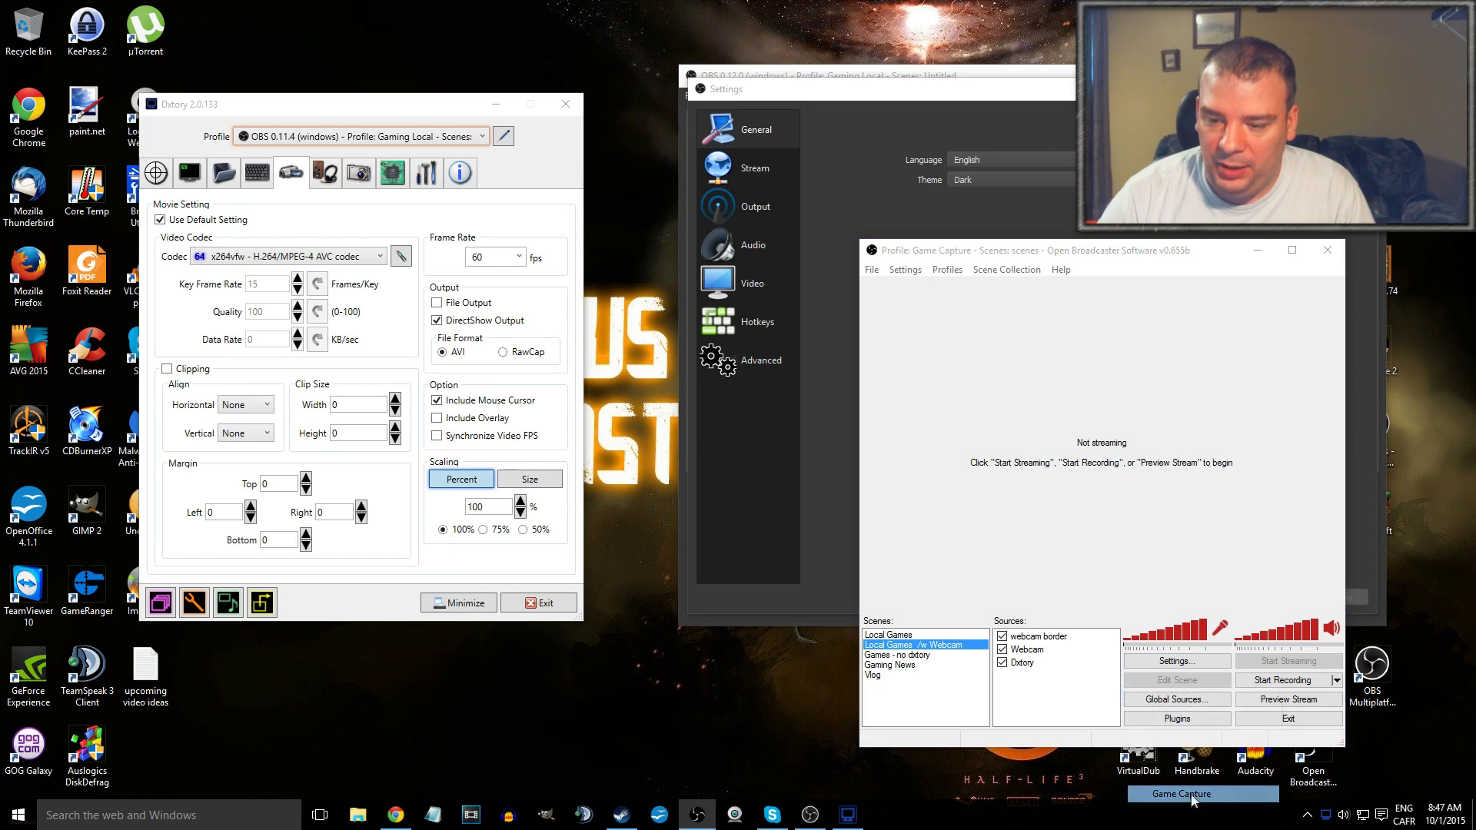
text(tombra)
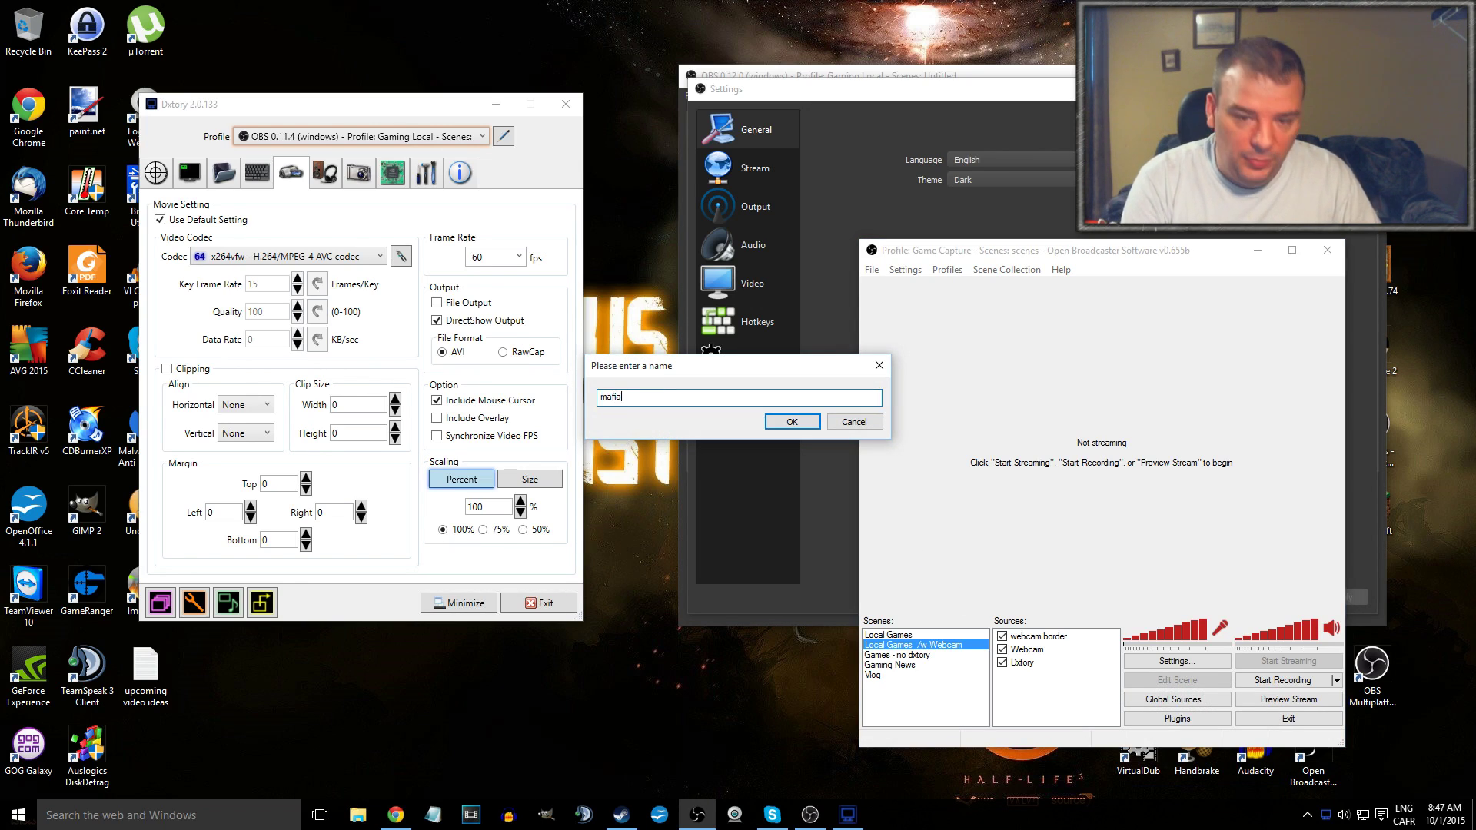
key(Return)
click(1007, 336)
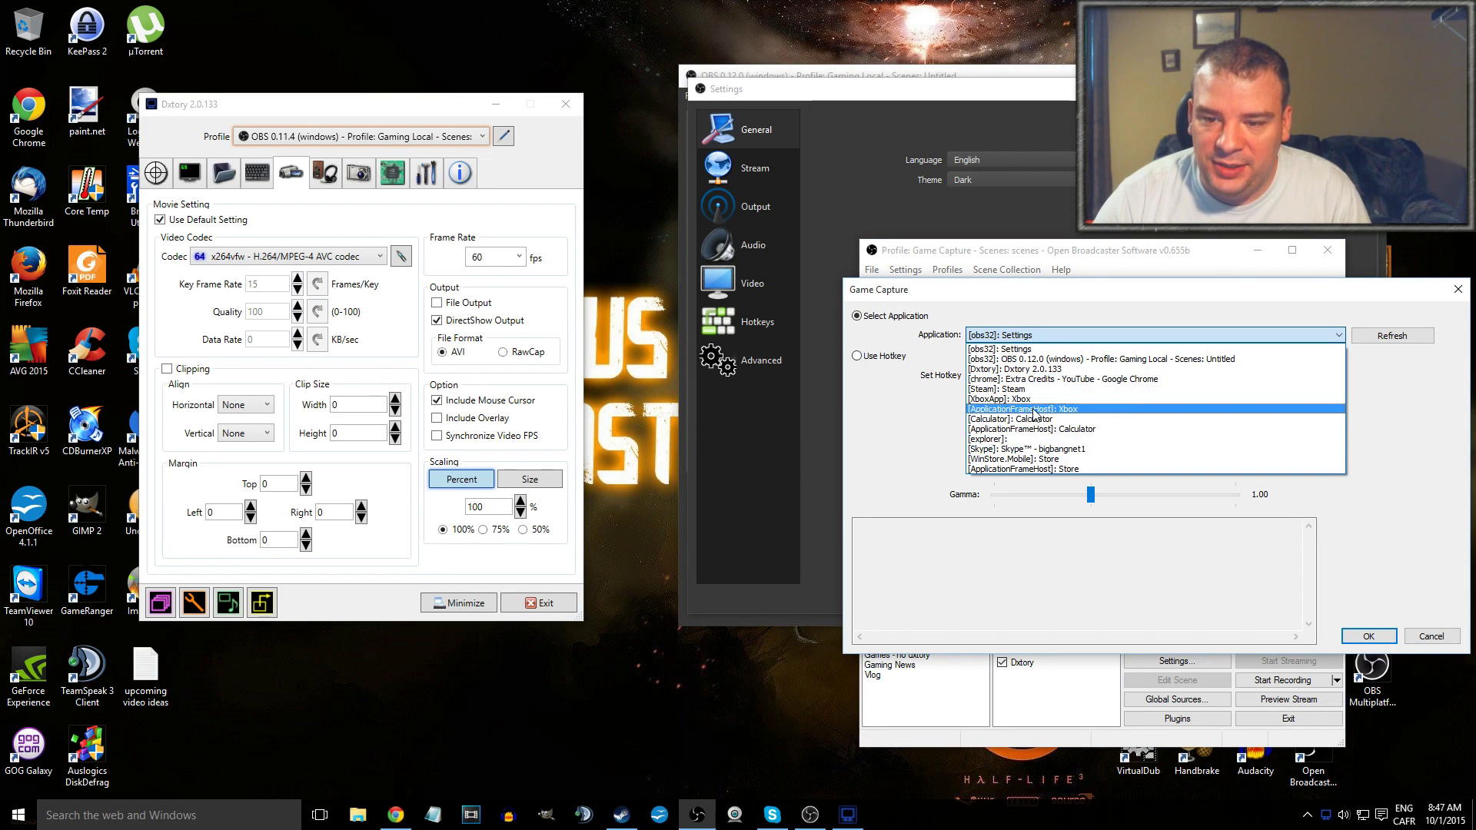
click(1007, 349)
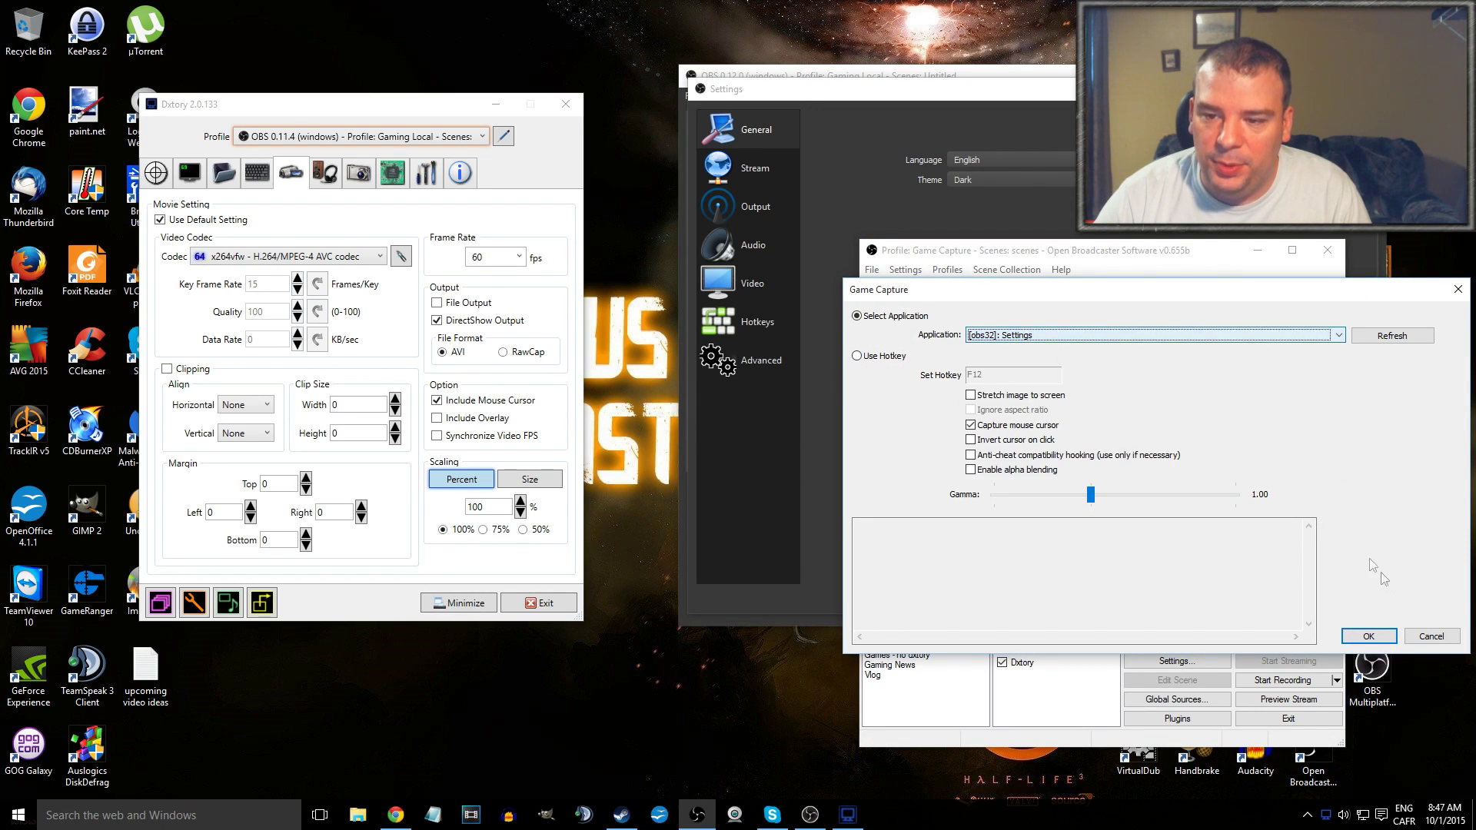
click(1369, 636)
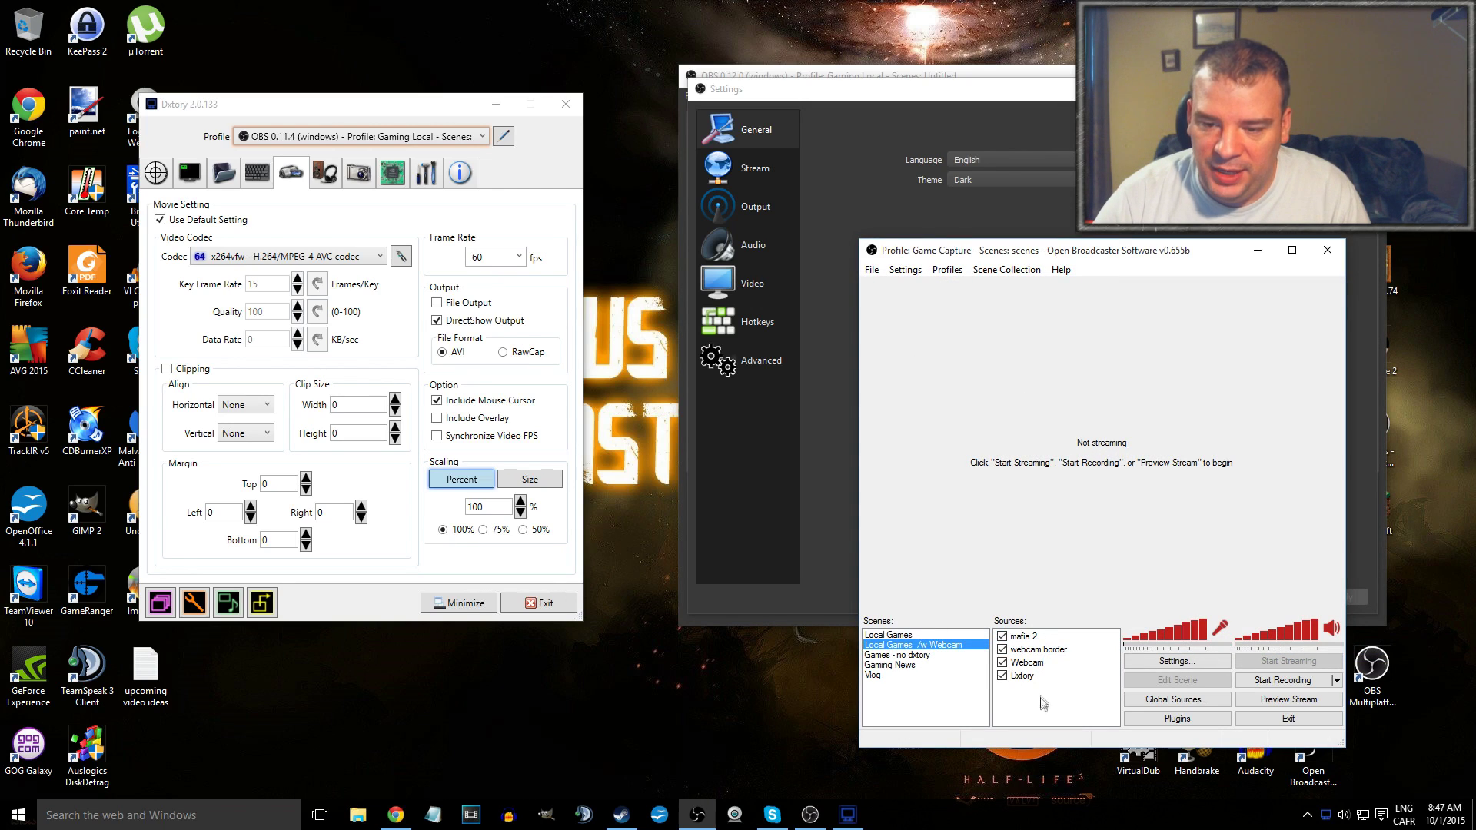
Step: Add a Game Capture source named gta 5 to the Local Games /w Webcam scene, keeping the default application
right_click(1010, 708)
mouse_move(1053, 716)
click(1167, 818)
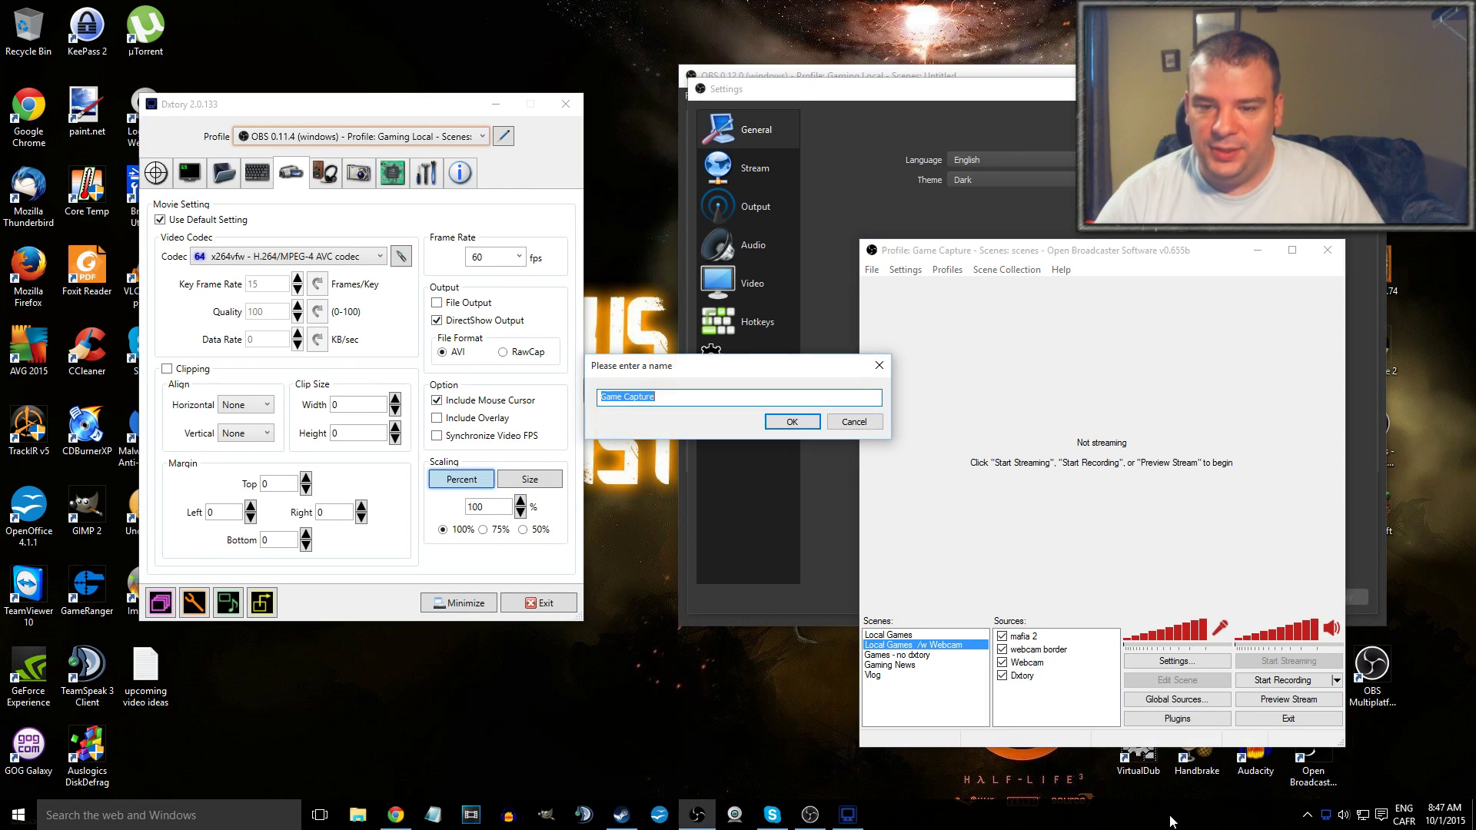
text(gta 5)
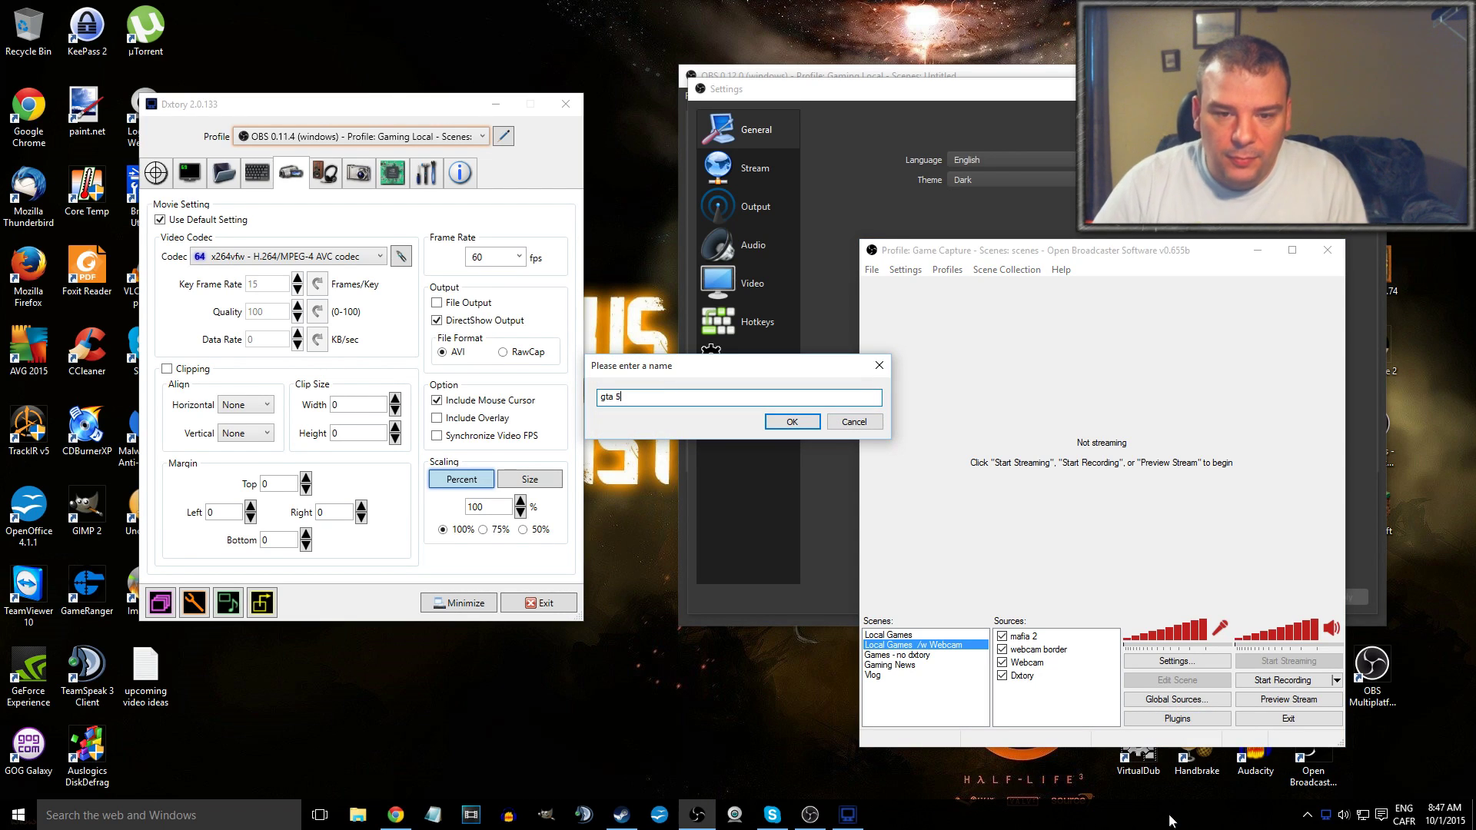
click(792, 421)
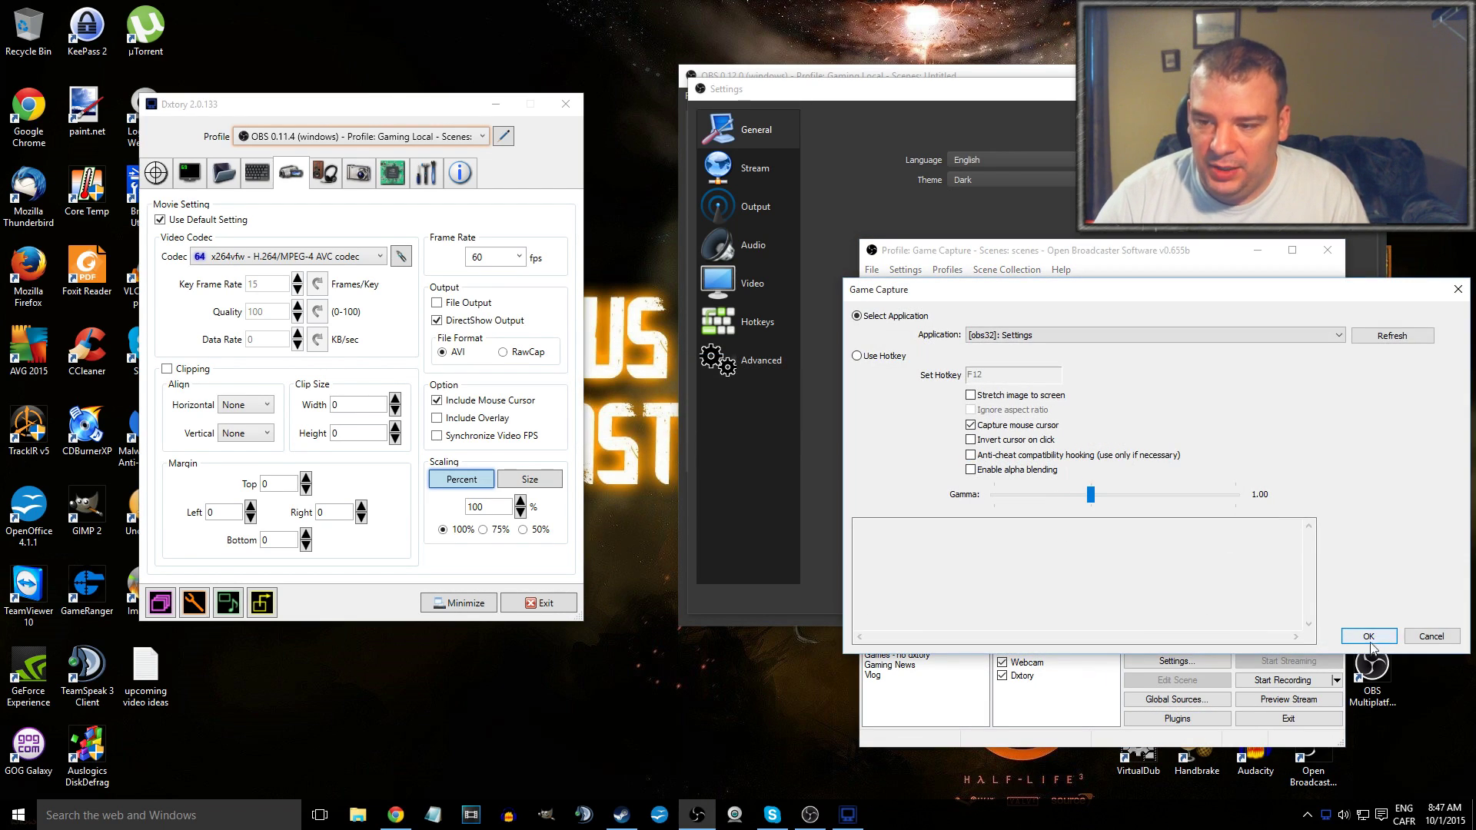
click(1369, 637)
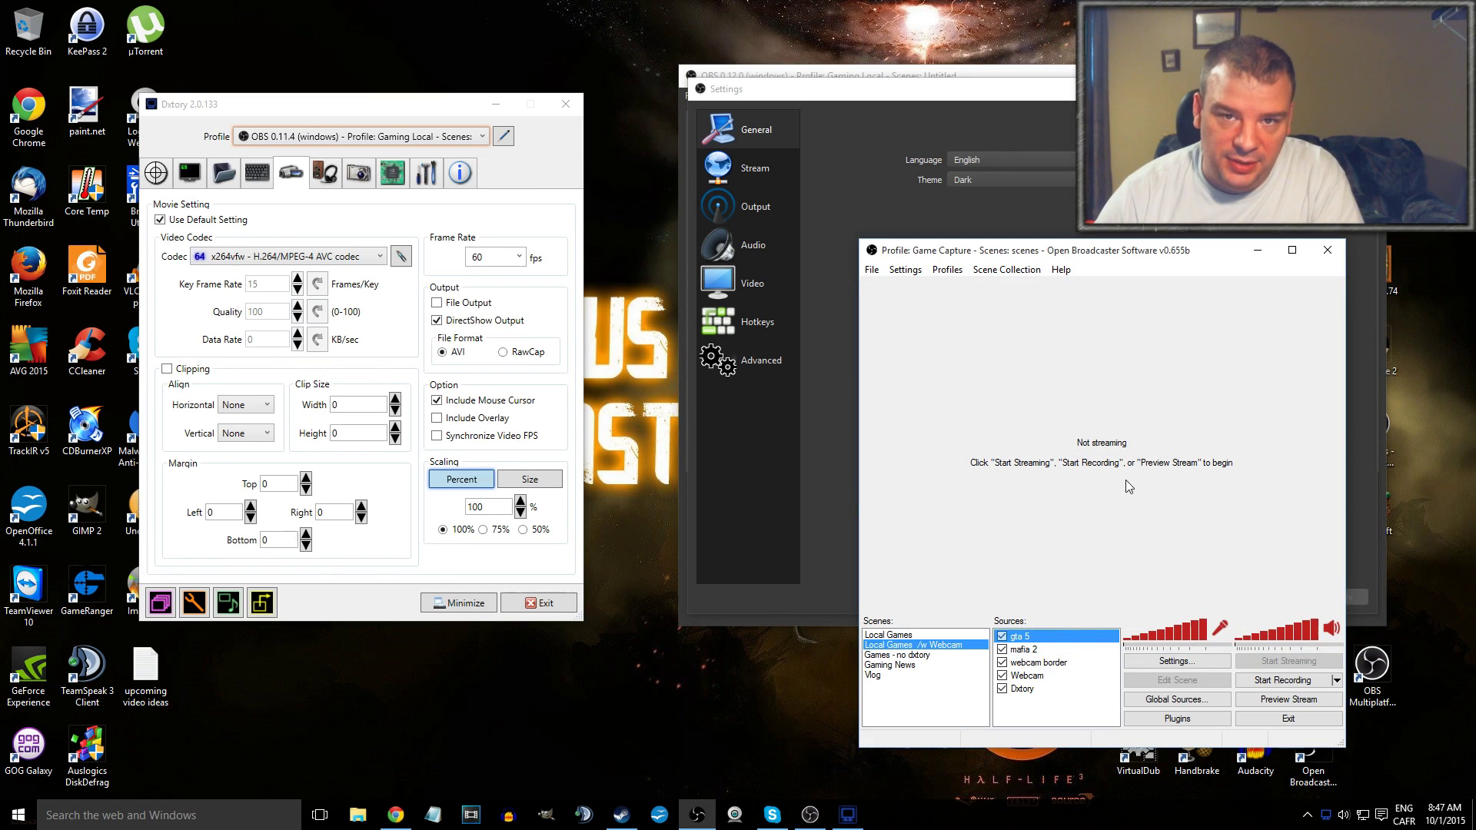
Step: Disable the mafia 2 source, and toggle the webcam border, Webcam and Dxtory sources off and back on
click(1002, 636)
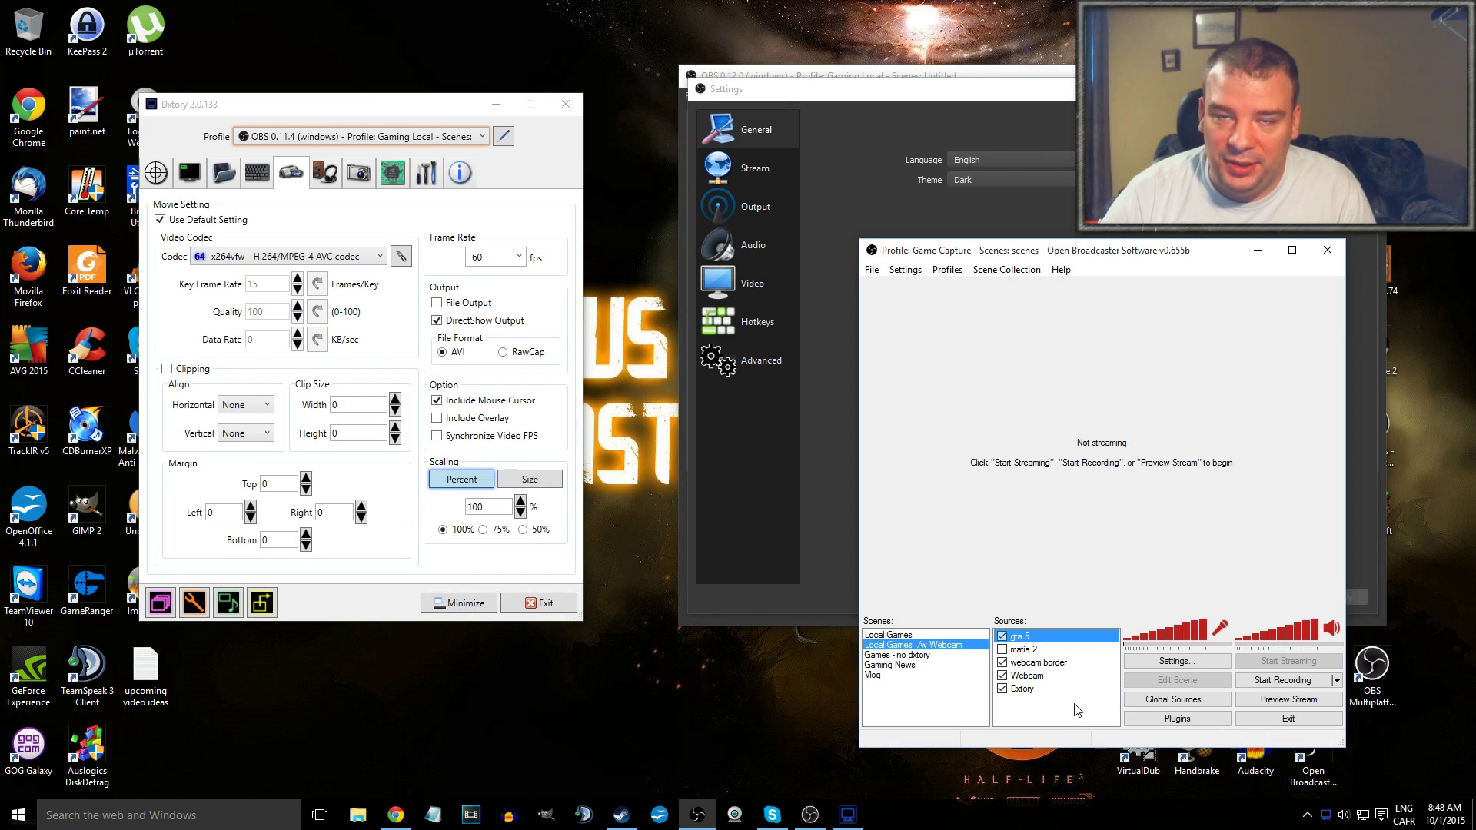
click(1001, 663)
click(1003, 676)
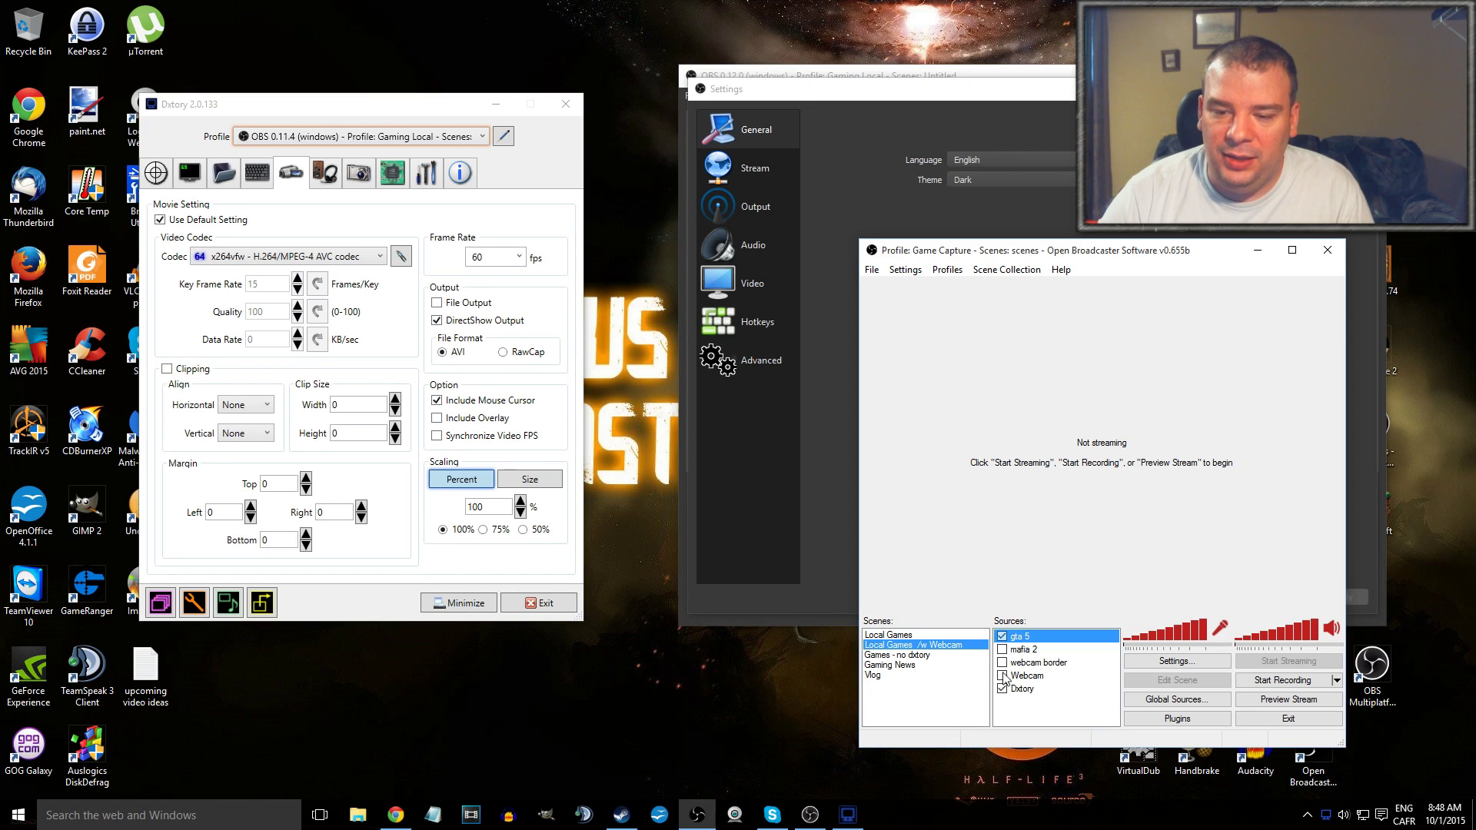
click(1003, 689)
click(1002, 676)
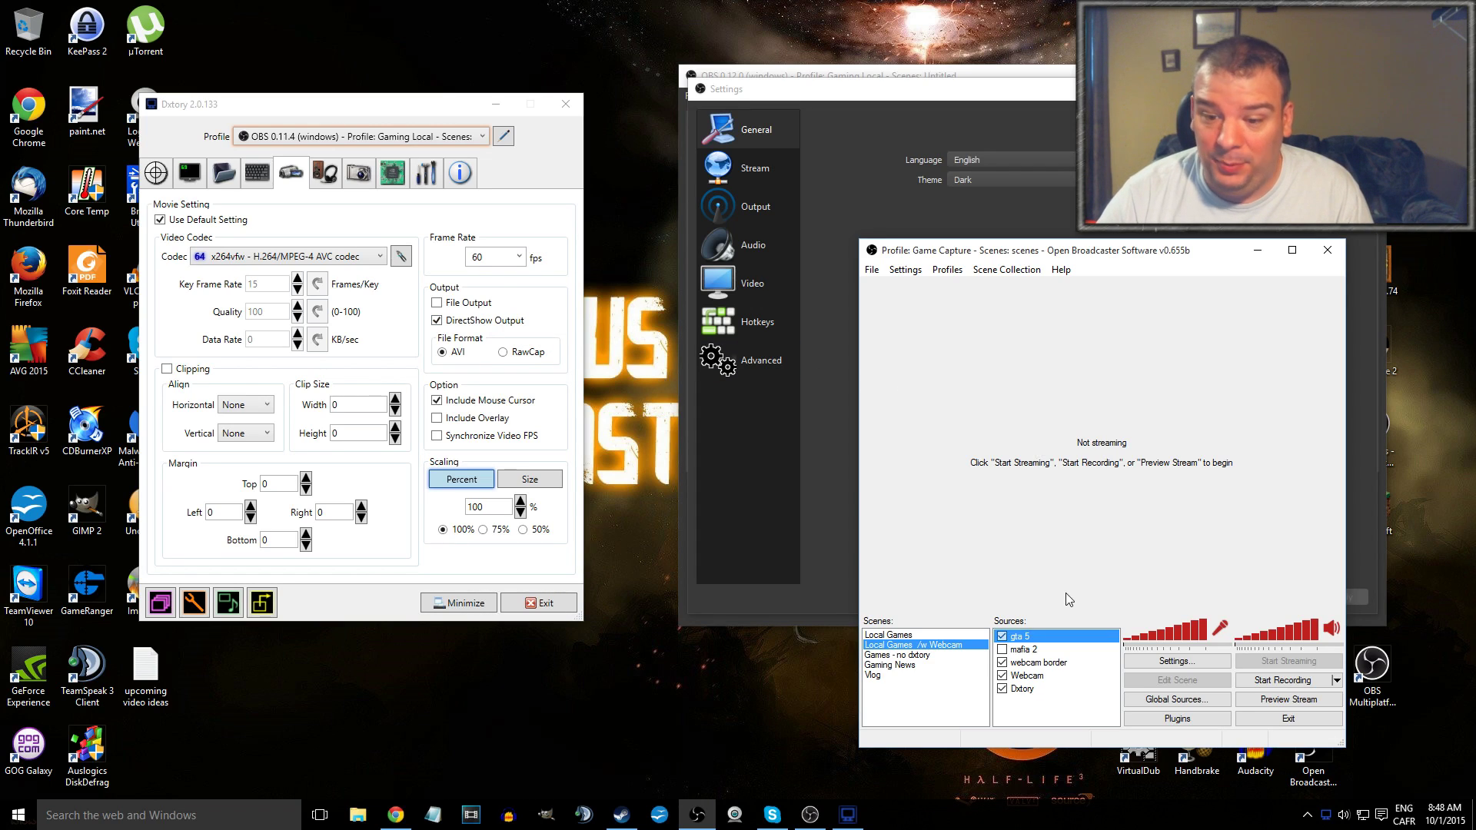
Step: Inspect the Gaming News scene's border webcam and Webcam sources, and compare the other scenes, ending on Local Games /w Webcam
click(901, 666)
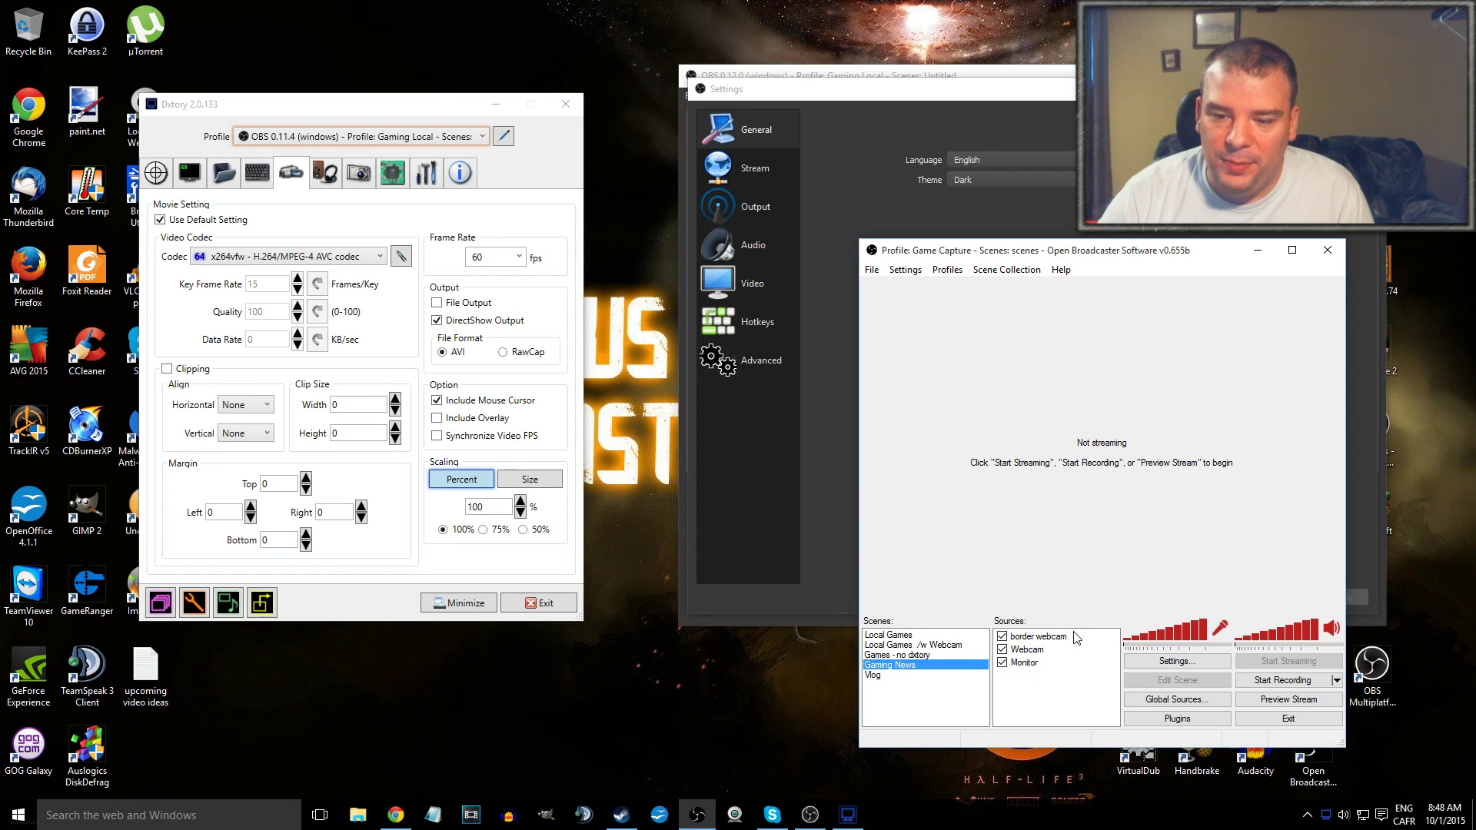
click(1058, 640)
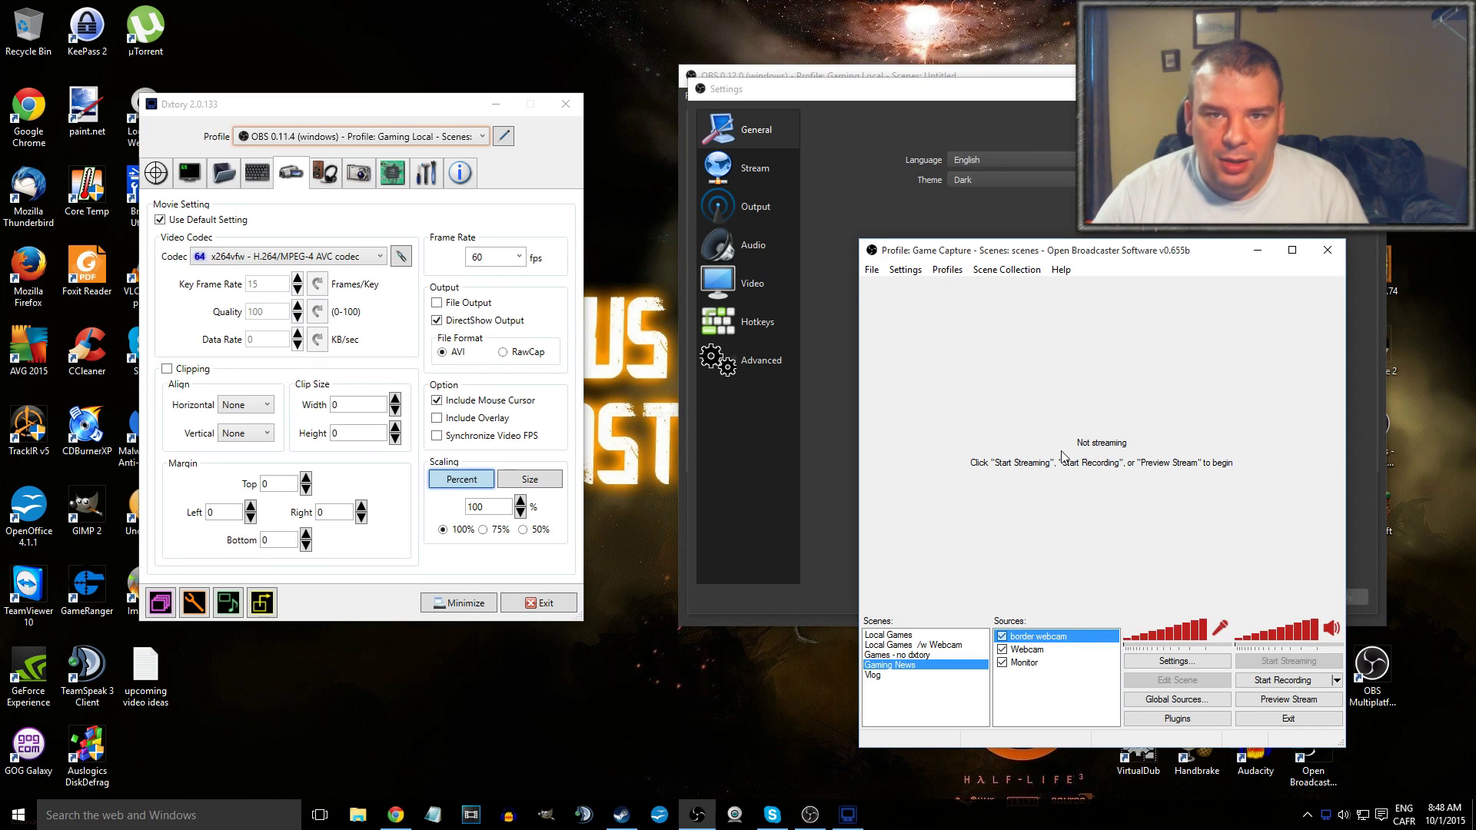
click(1036, 652)
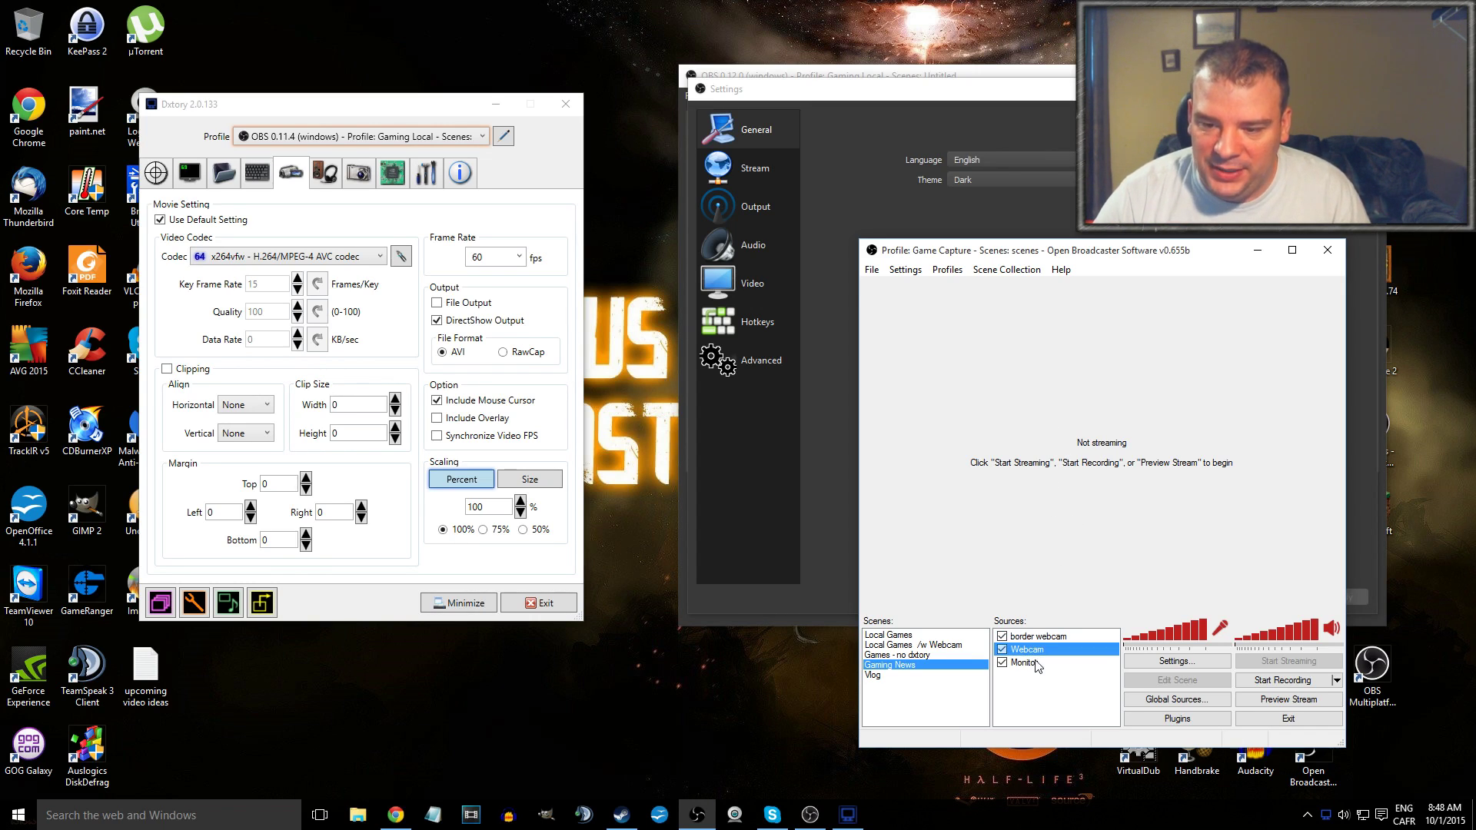
click(915, 635)
click(911, 666)
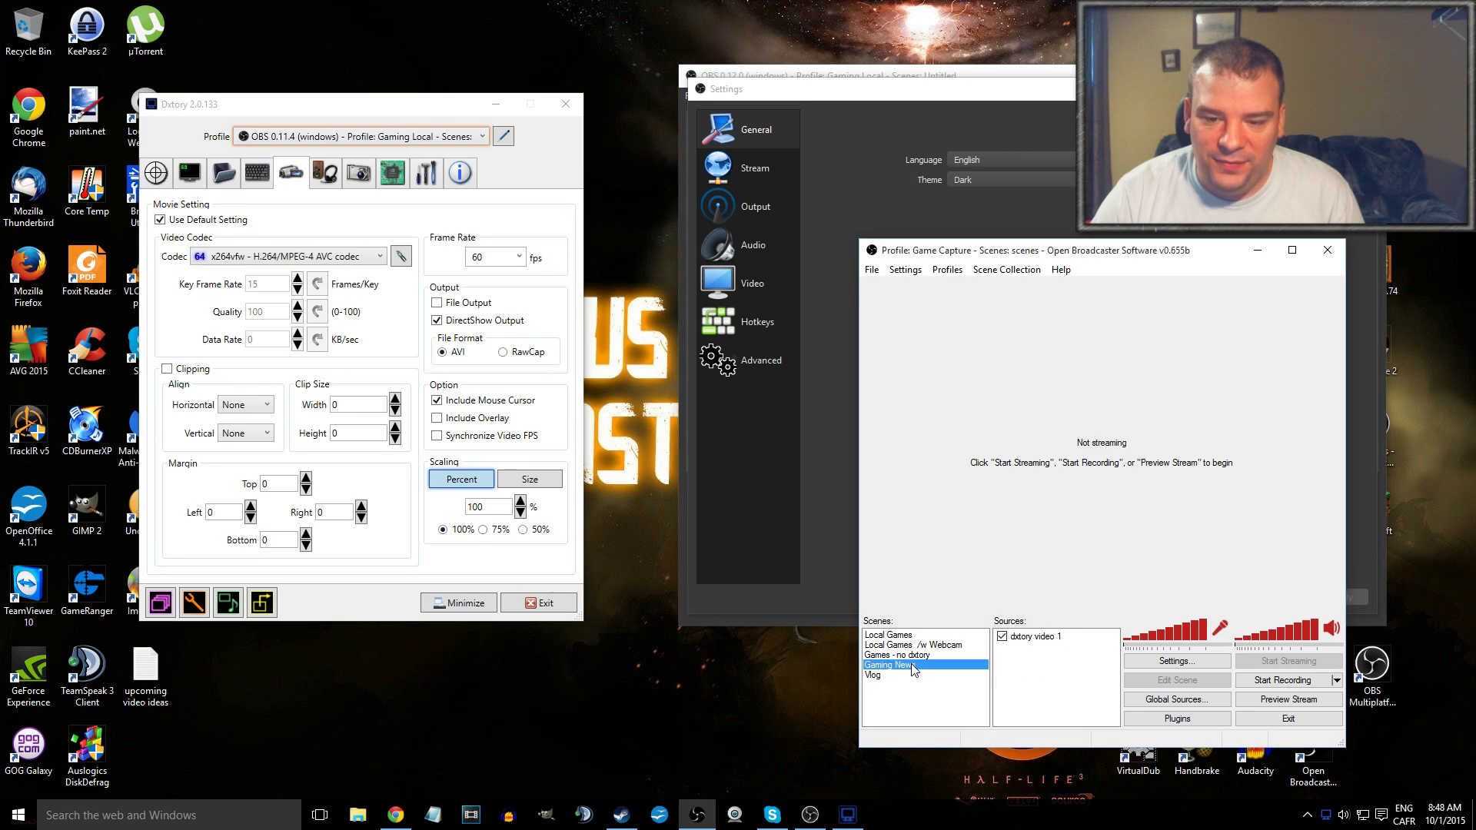
click(918, 655)
click(923, 646)
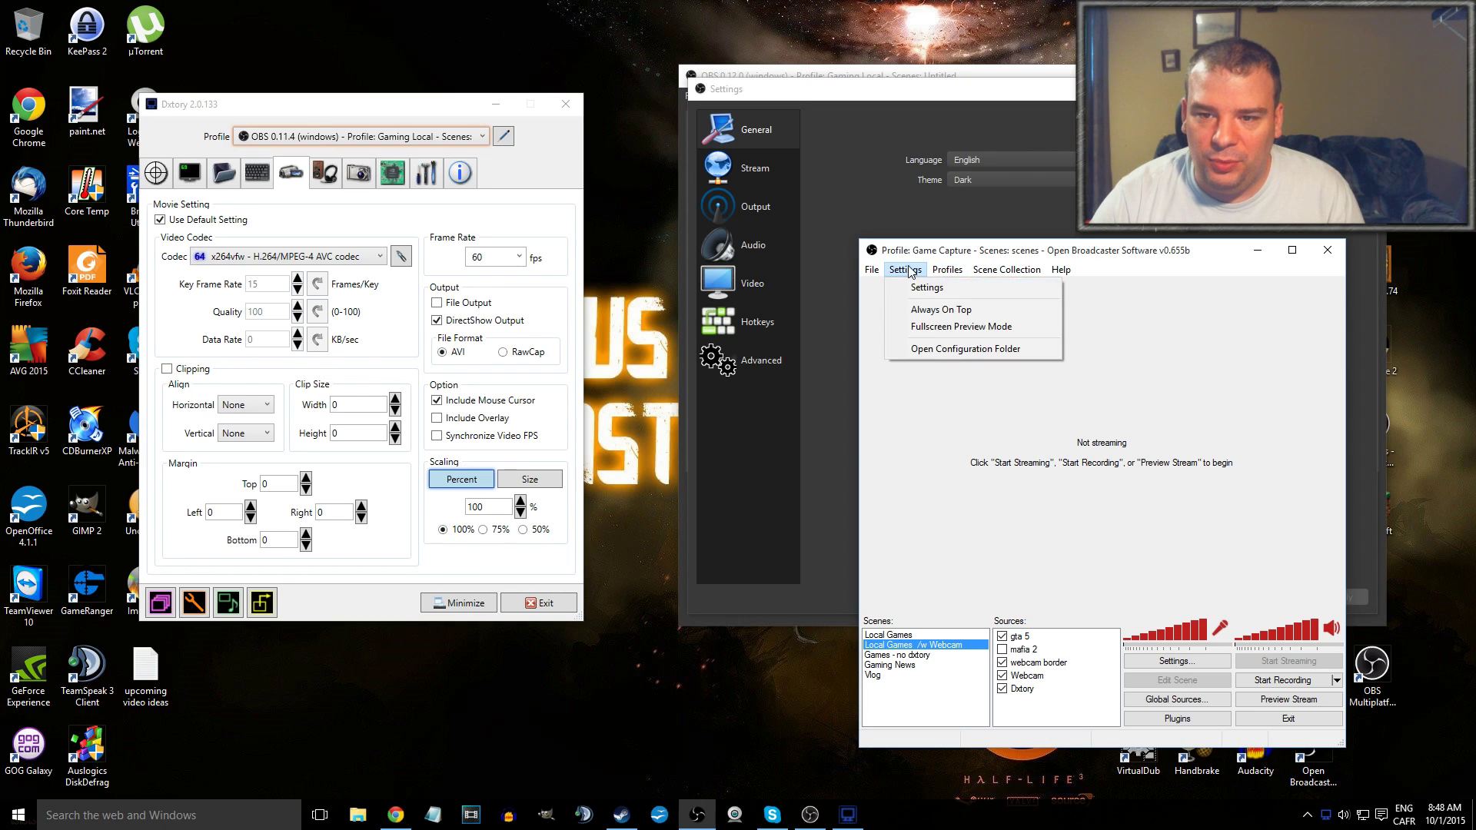
Step: Open the Scene Switcher settings of Open Broadcaster Software v0.655b
click(927, 289)
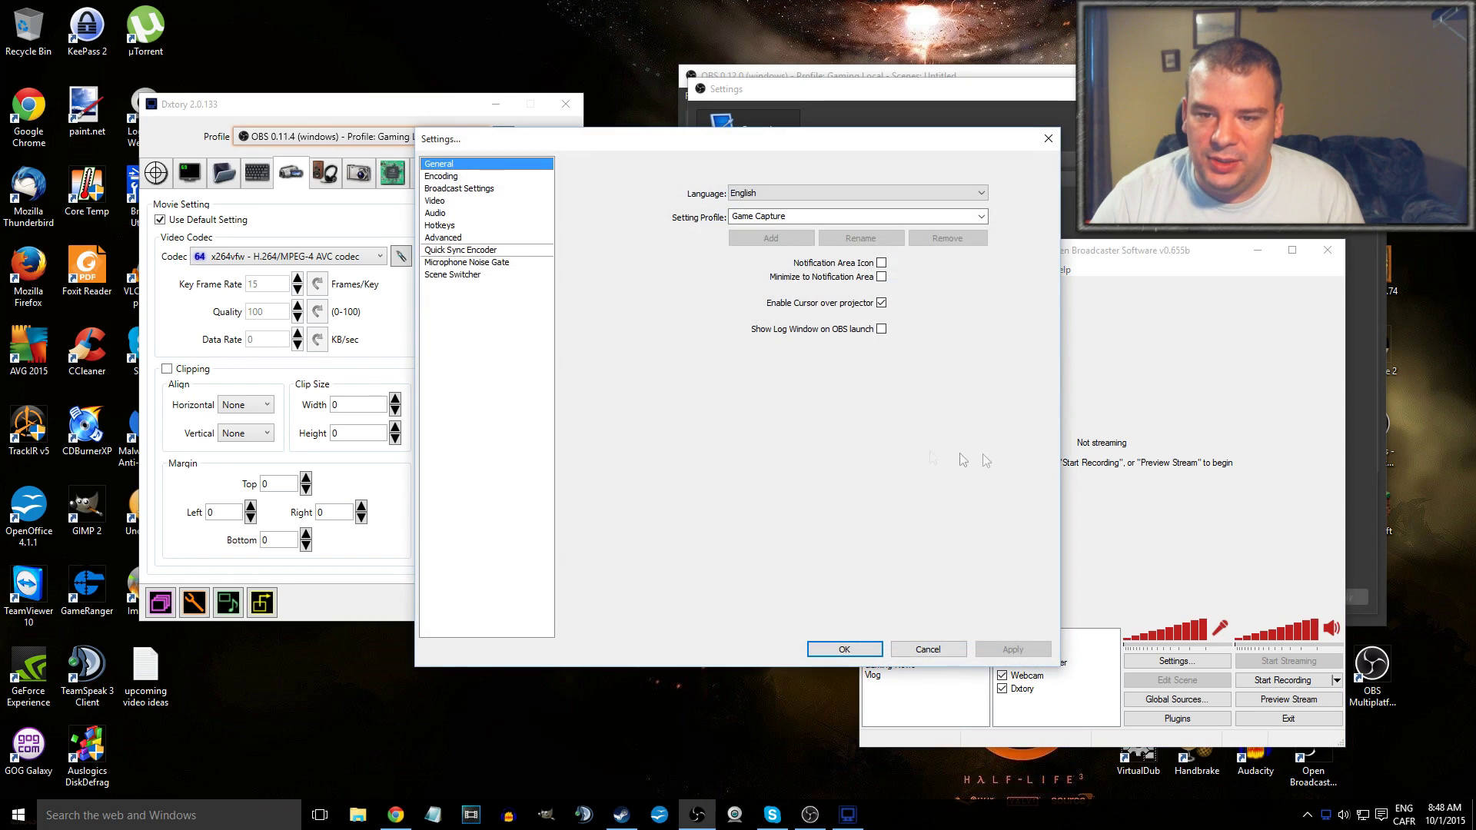
click(490, 274)
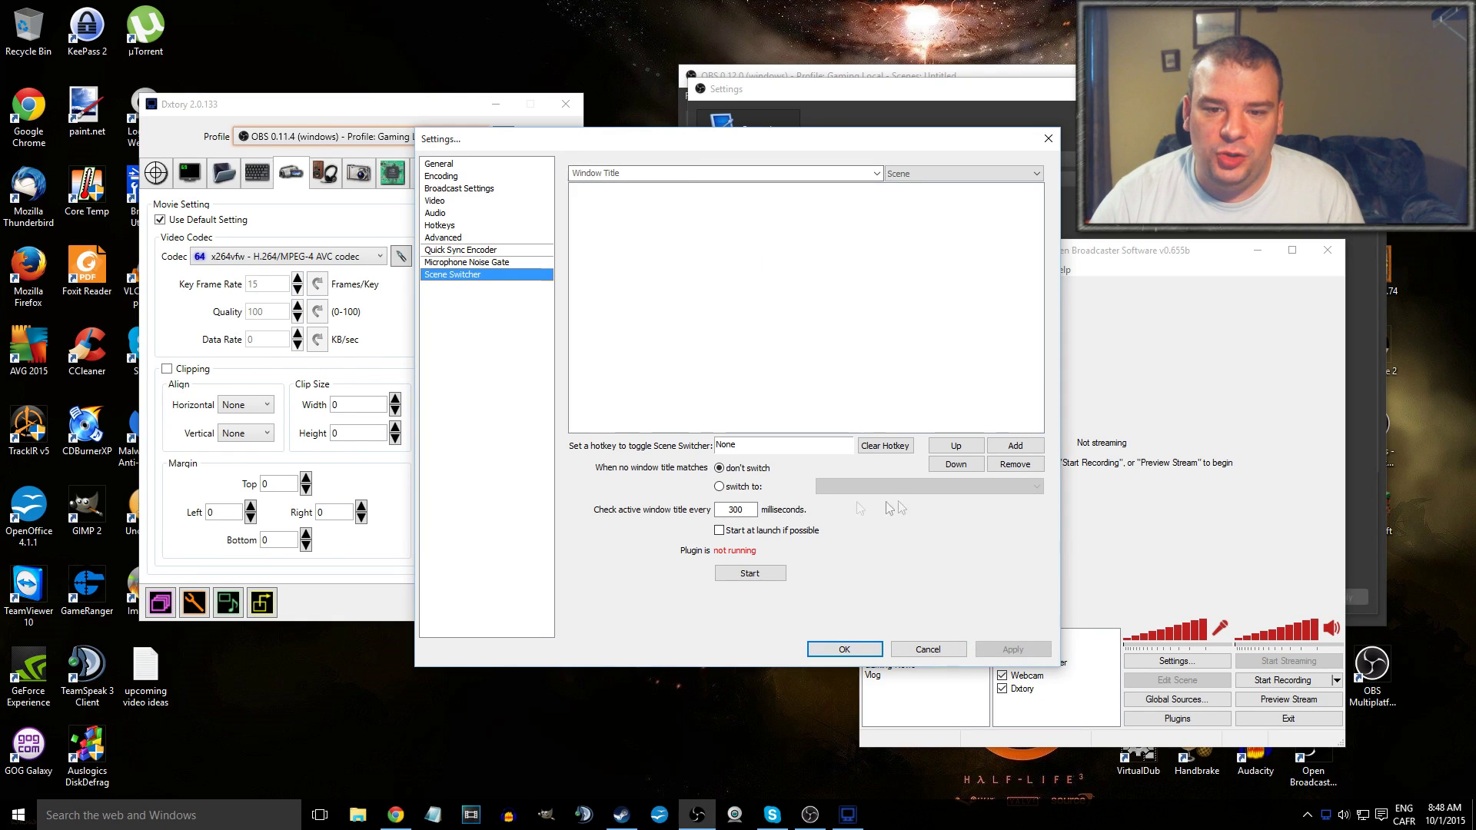
Step: Cancel the Scene Switcher settings, and review the Stream page and the recording output's audio tracks and bitrate in OBS 0.12.0
click(942, 649)
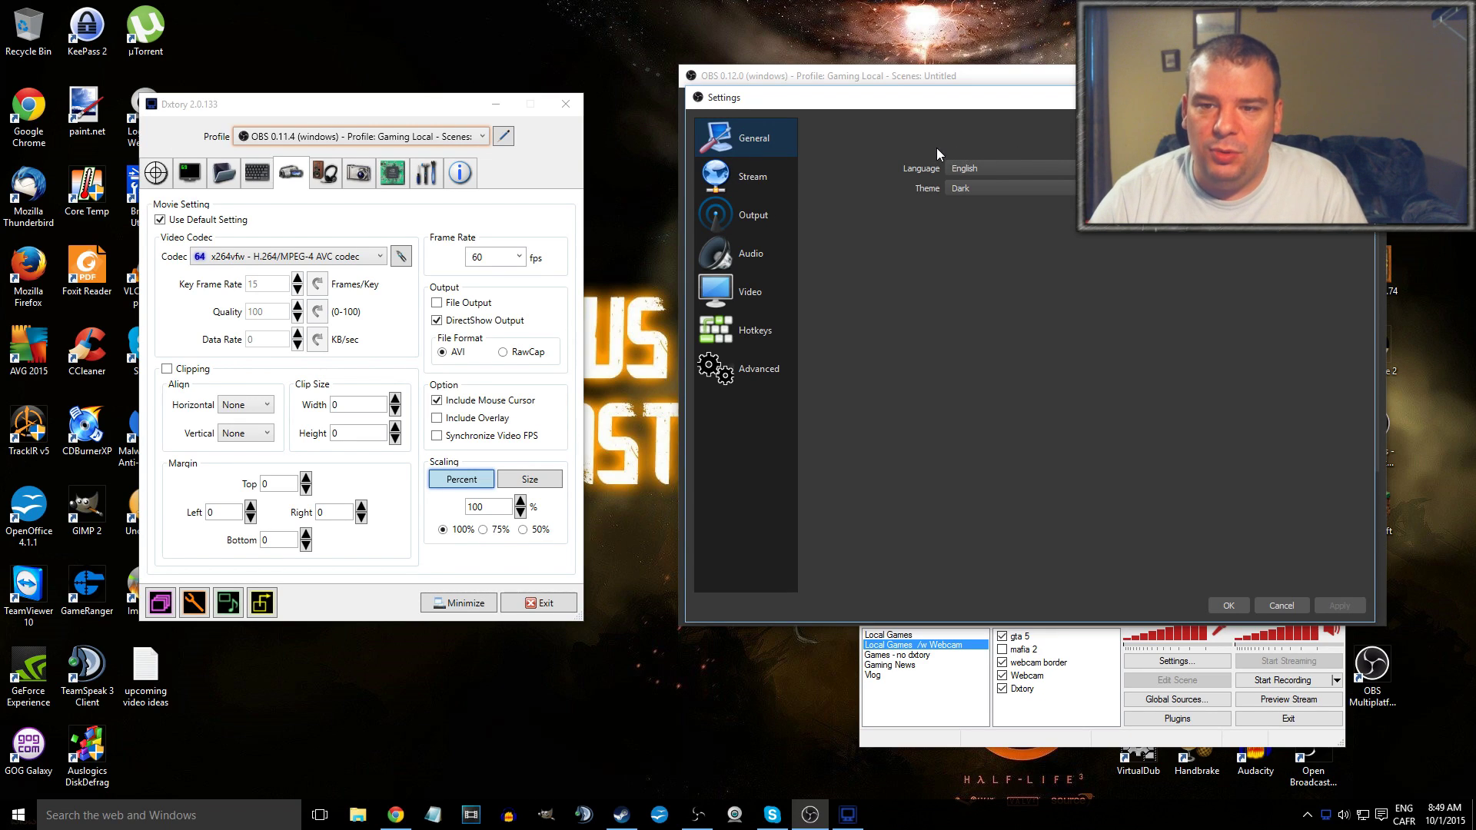
click(764, 183)
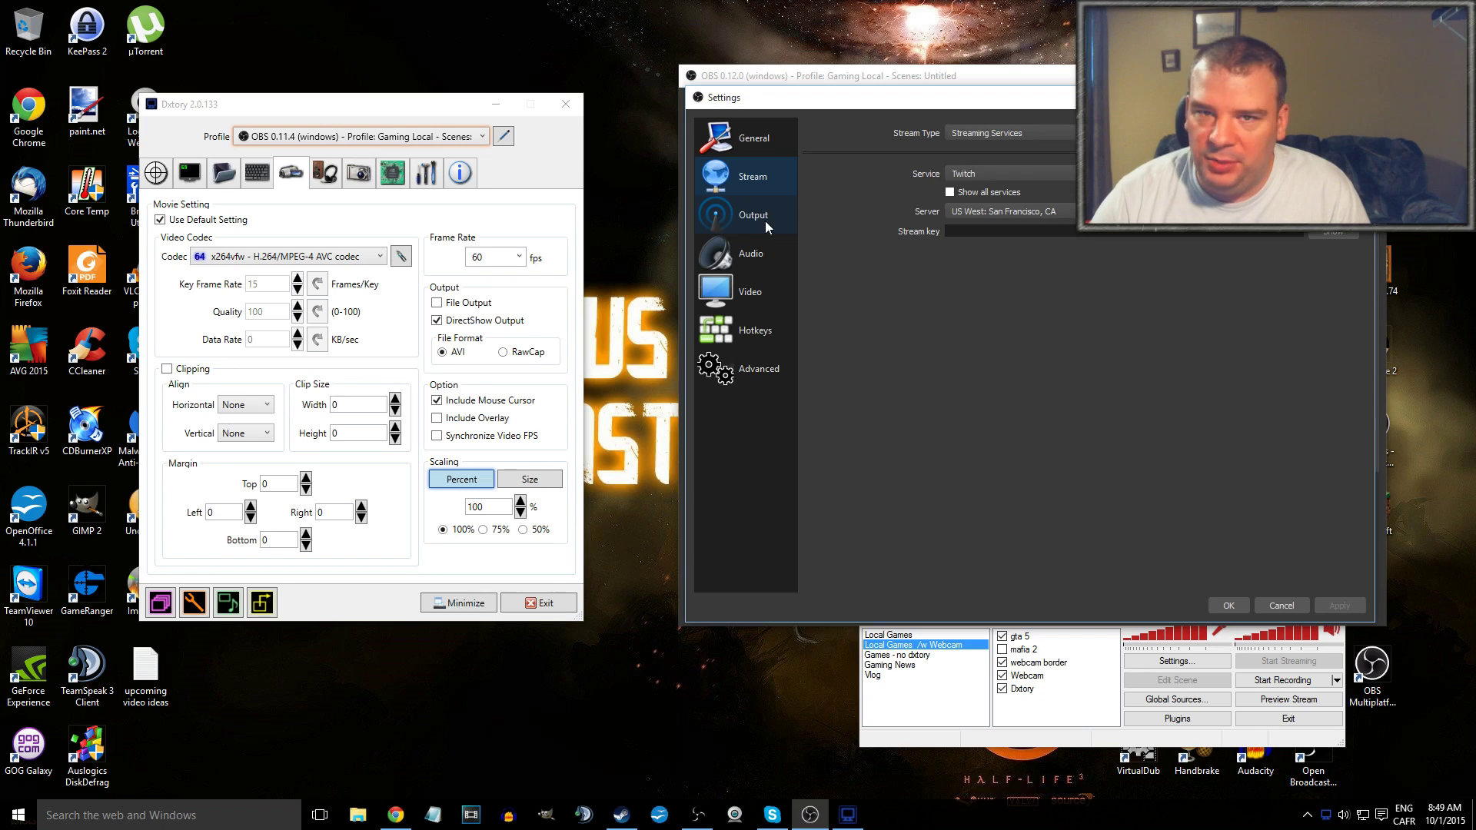
click(764, 220)
click(1087, 166)
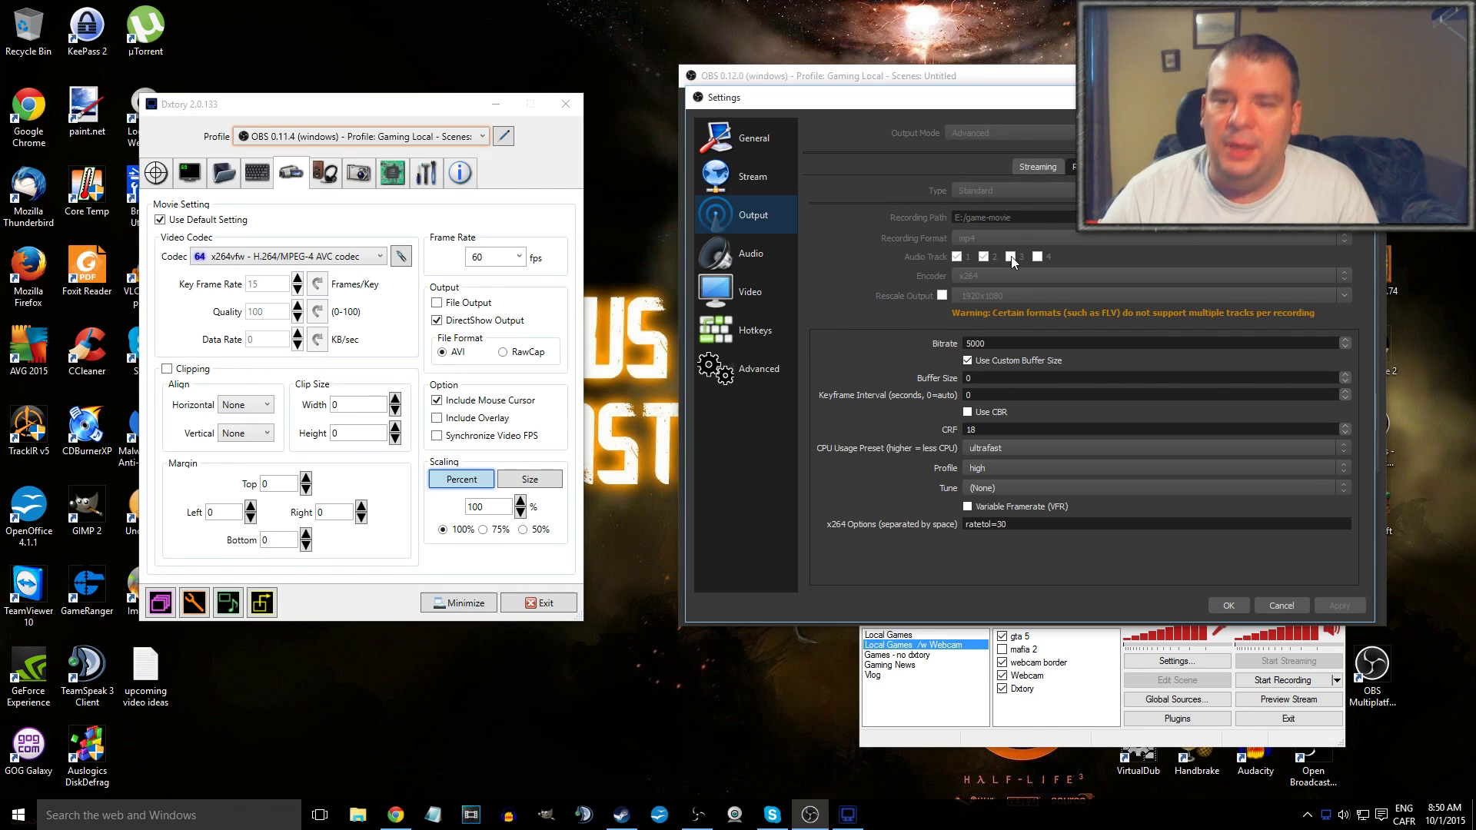
click(959, 256)
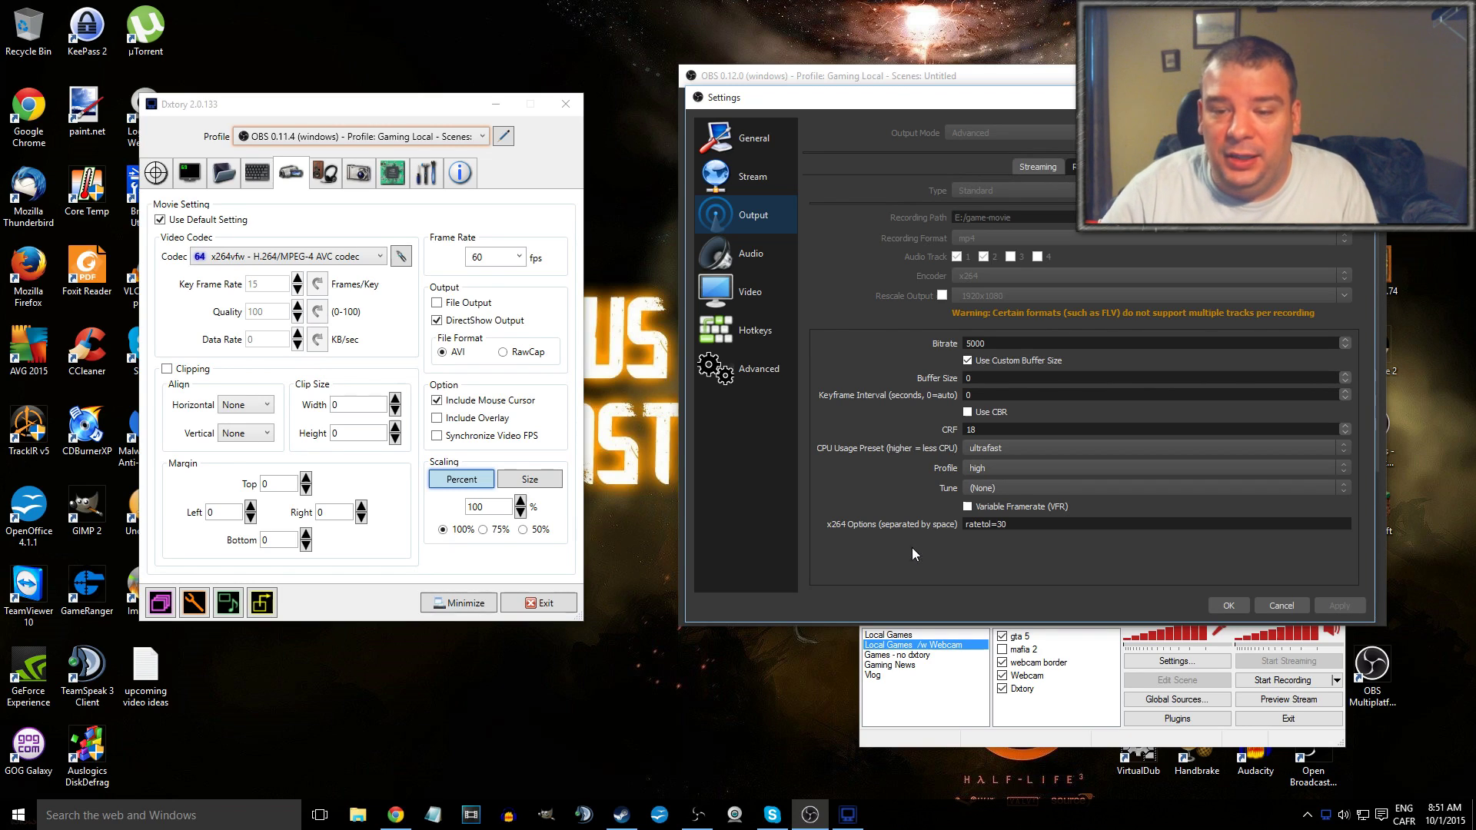
double_click(999, 344)
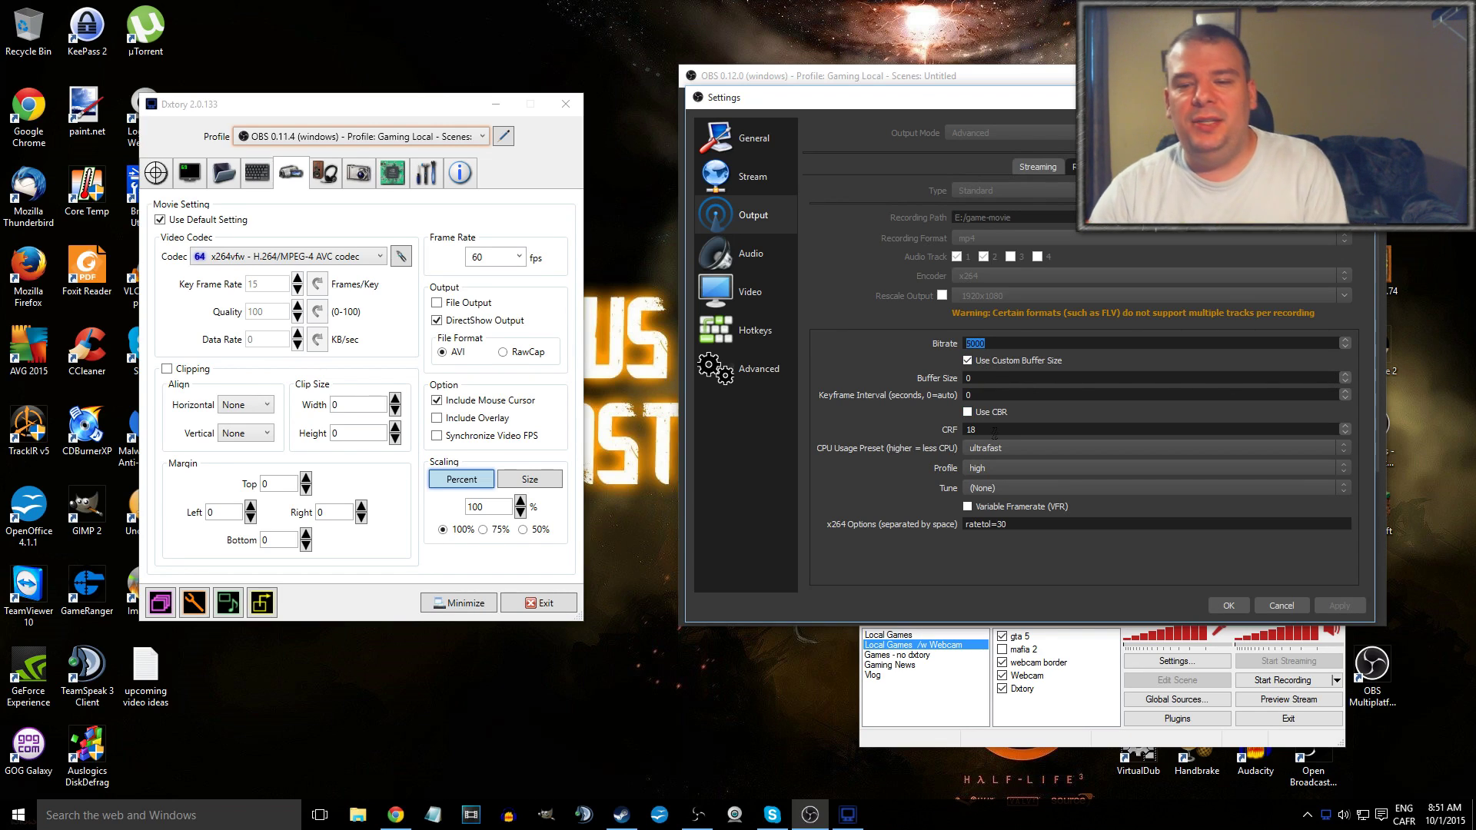
Step: Inspect the rate control options in Dxtory's x264vfw codec configuration and close it without changes
click(405, 258)
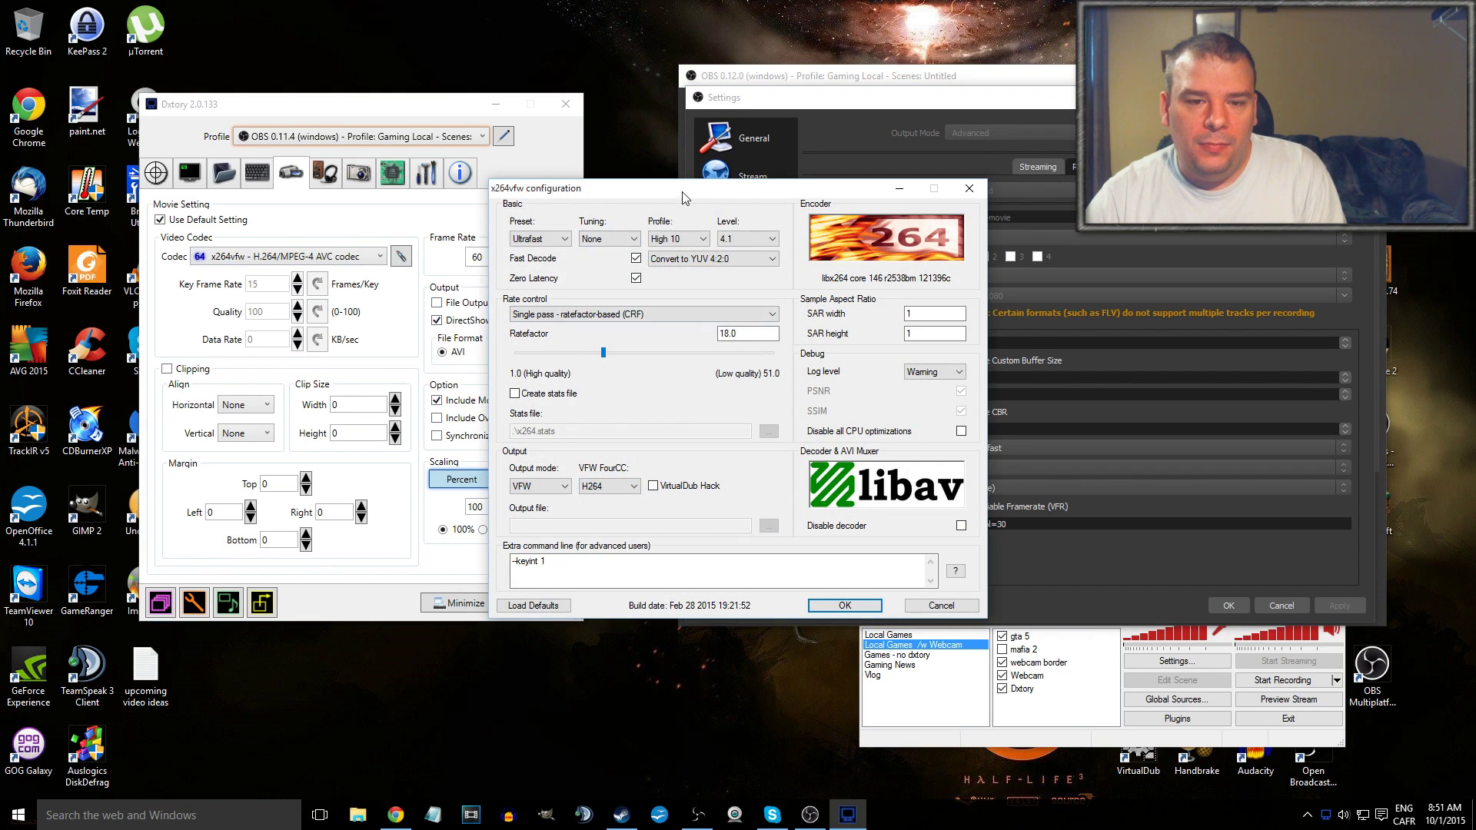
drag(683, 194, 526, 194)
click(471, 312)
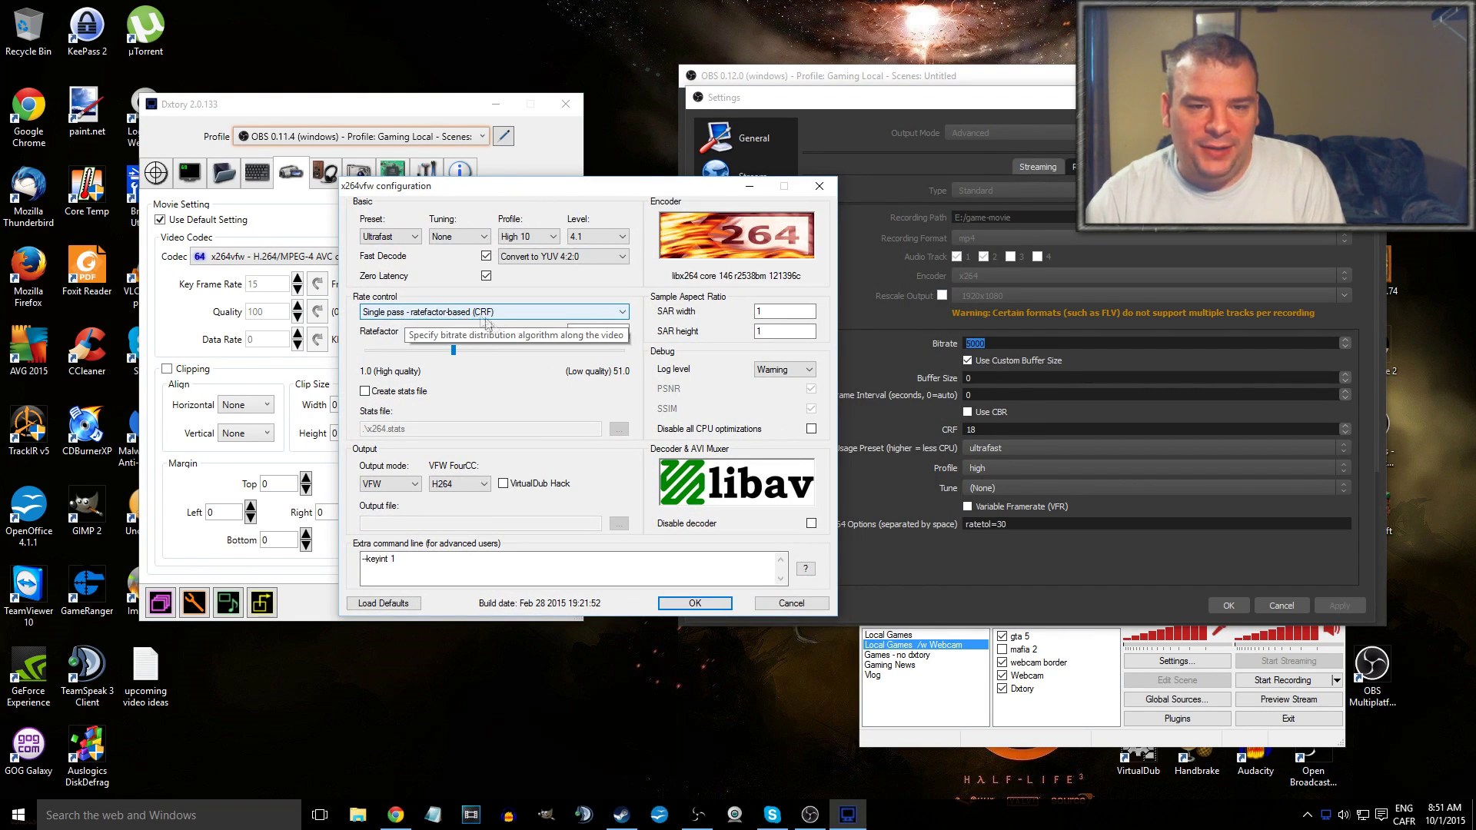
click(483, 323)
click(819, 186)
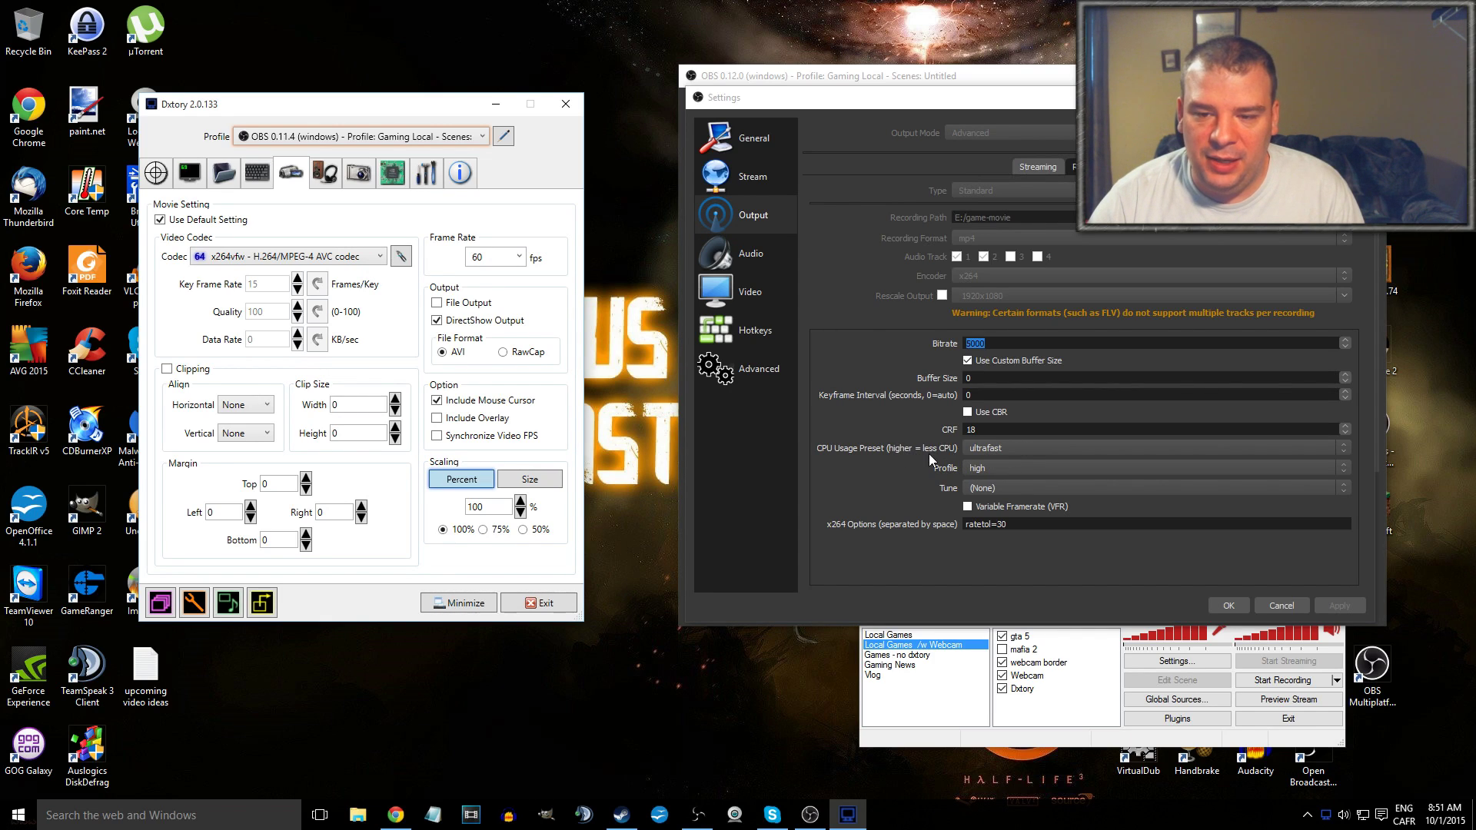
Step: Review the OBS 0.12.0 recording output's CPU usage presets and x264 options, along with the audio track bitrates and names
click(1005, 446)
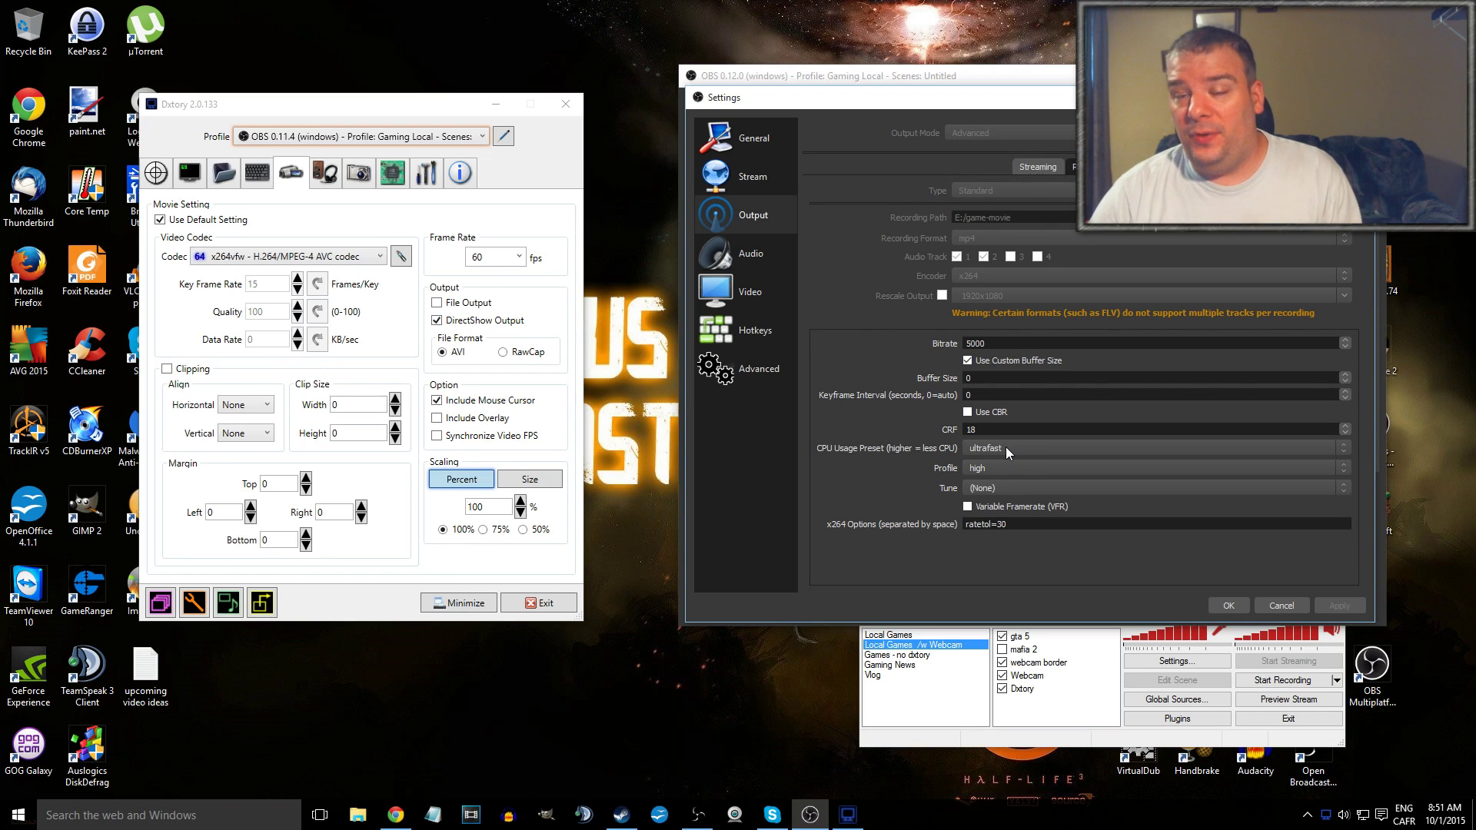
click(1005, 449)
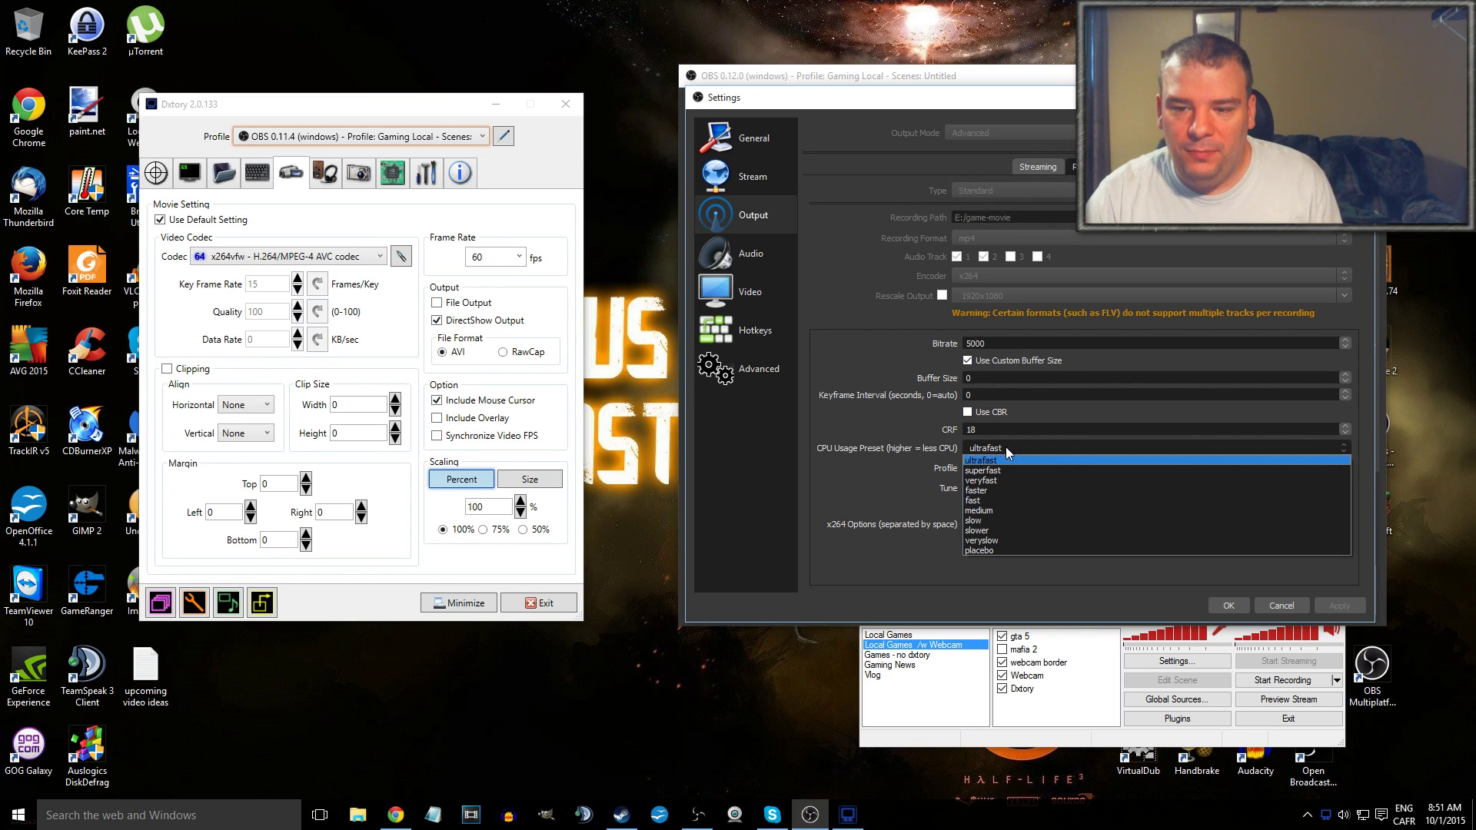
click(1010, 447)
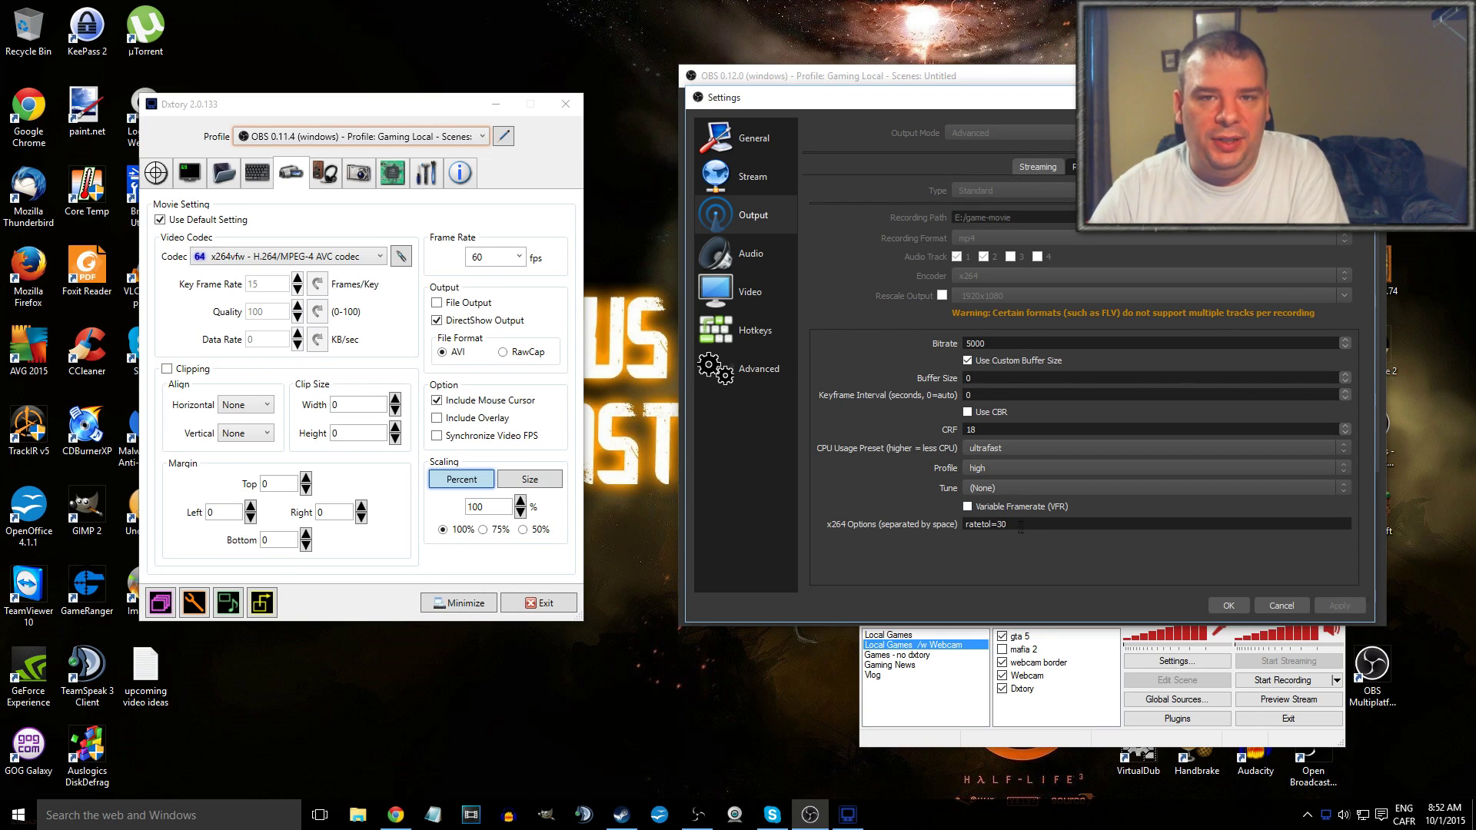
drag(1021, 526, 915, 522)
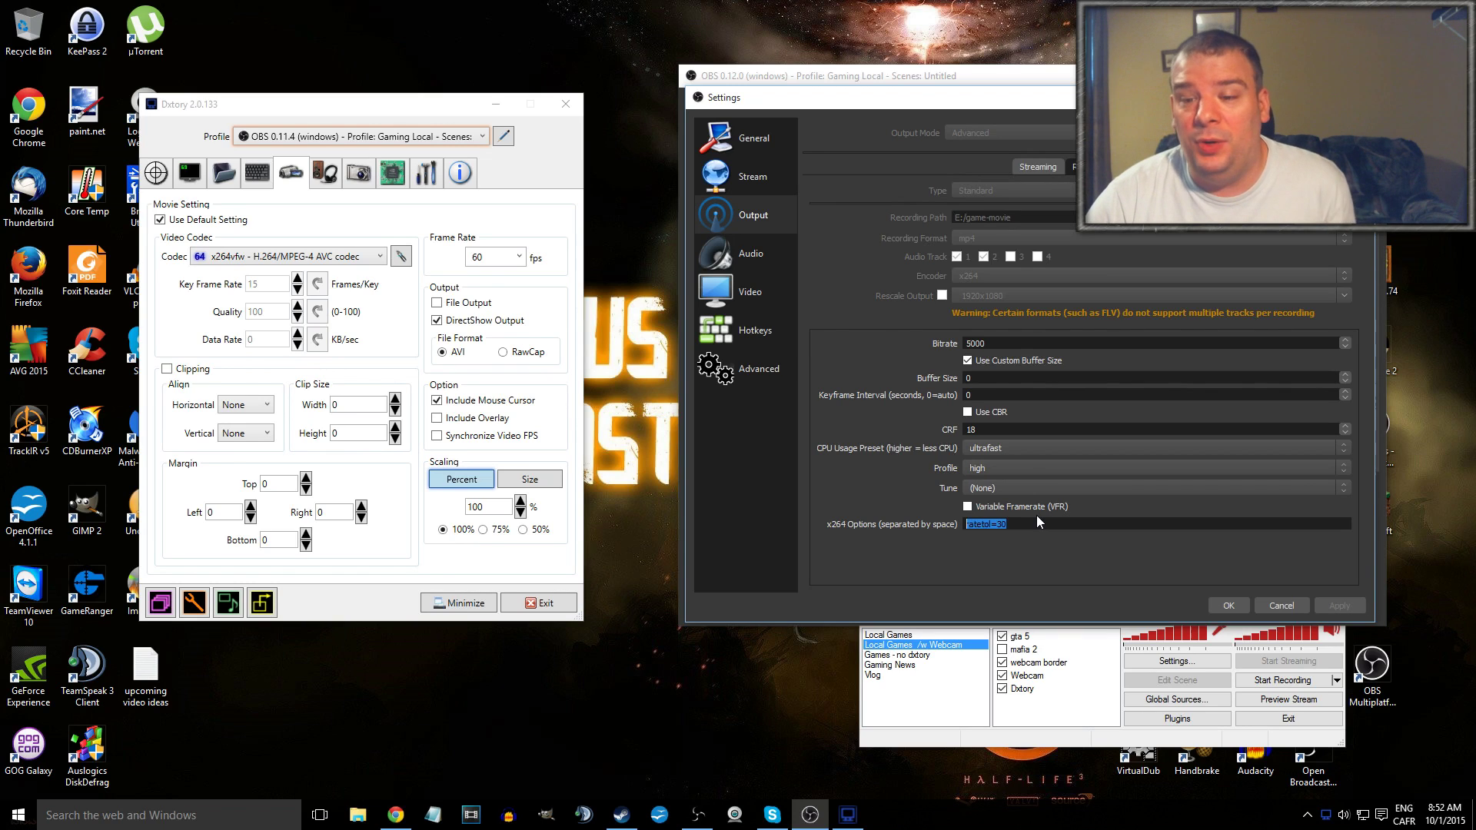
click(1144, 167)
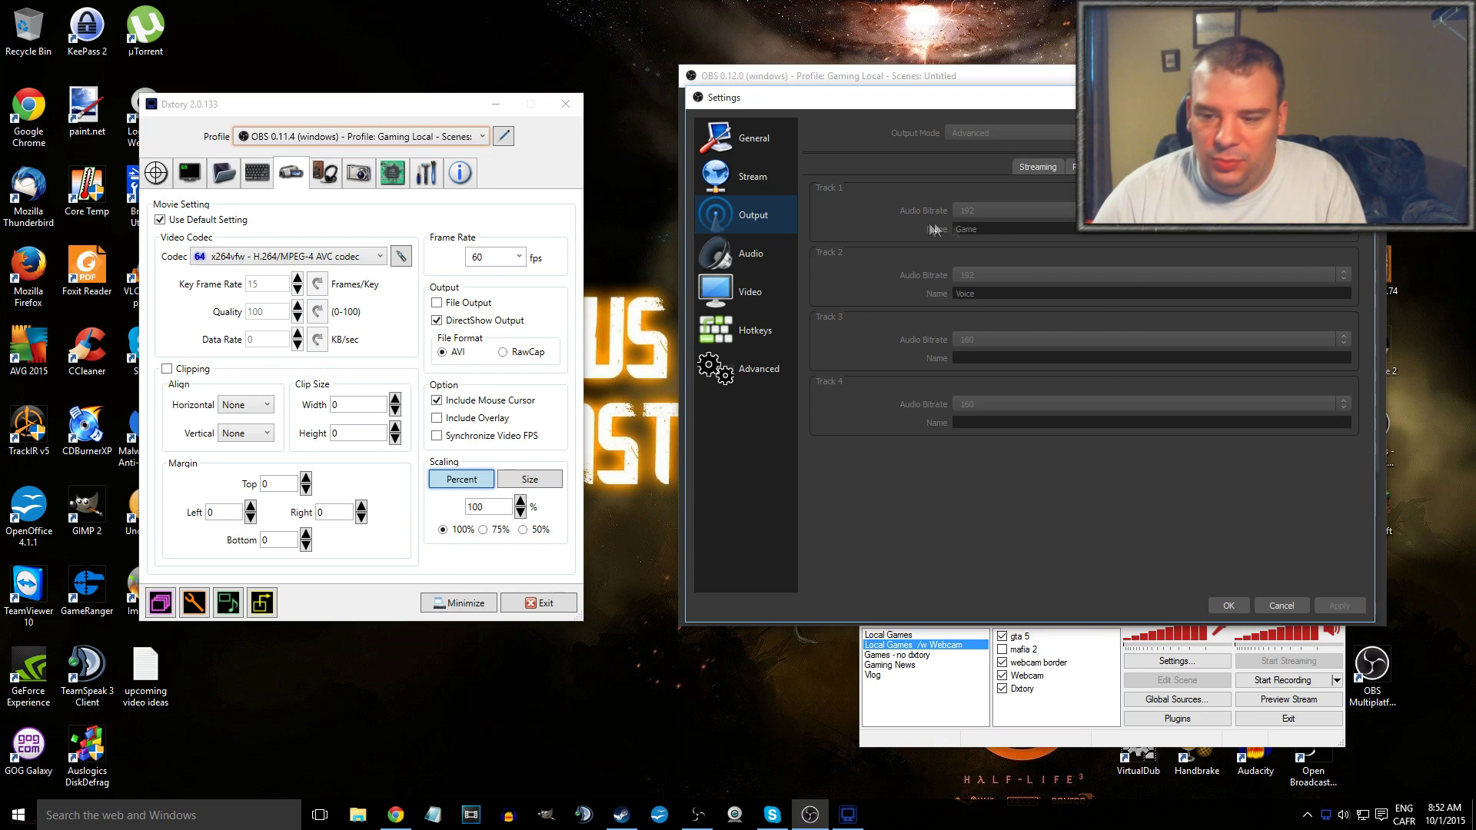
Step: Check the SB Audigy Speakers' default format in the Windows playback device properties, and close the sound dialogs
right_click(1343, 821)
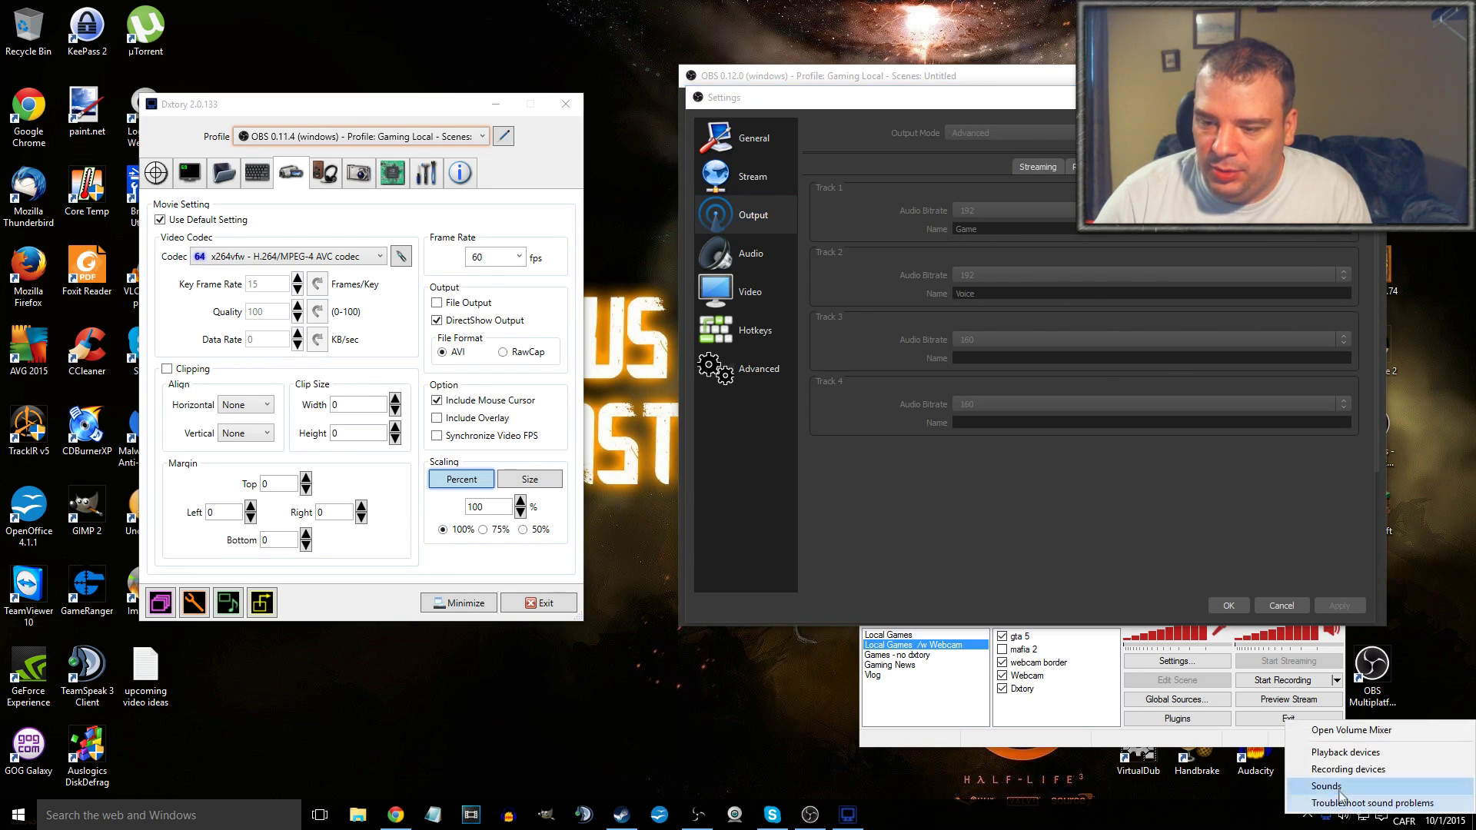
click(1340, 753)
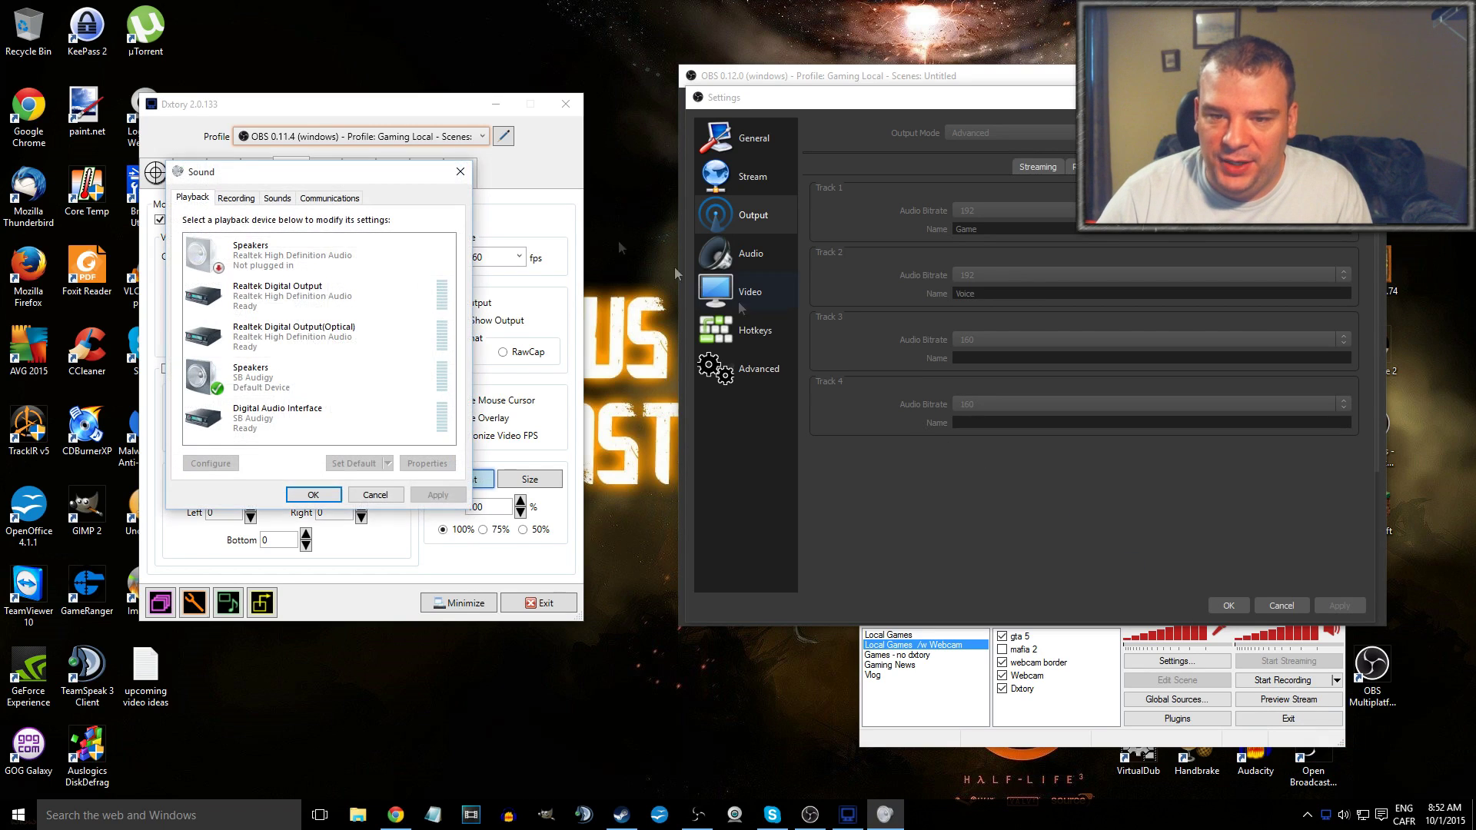
right_click(279, 380)
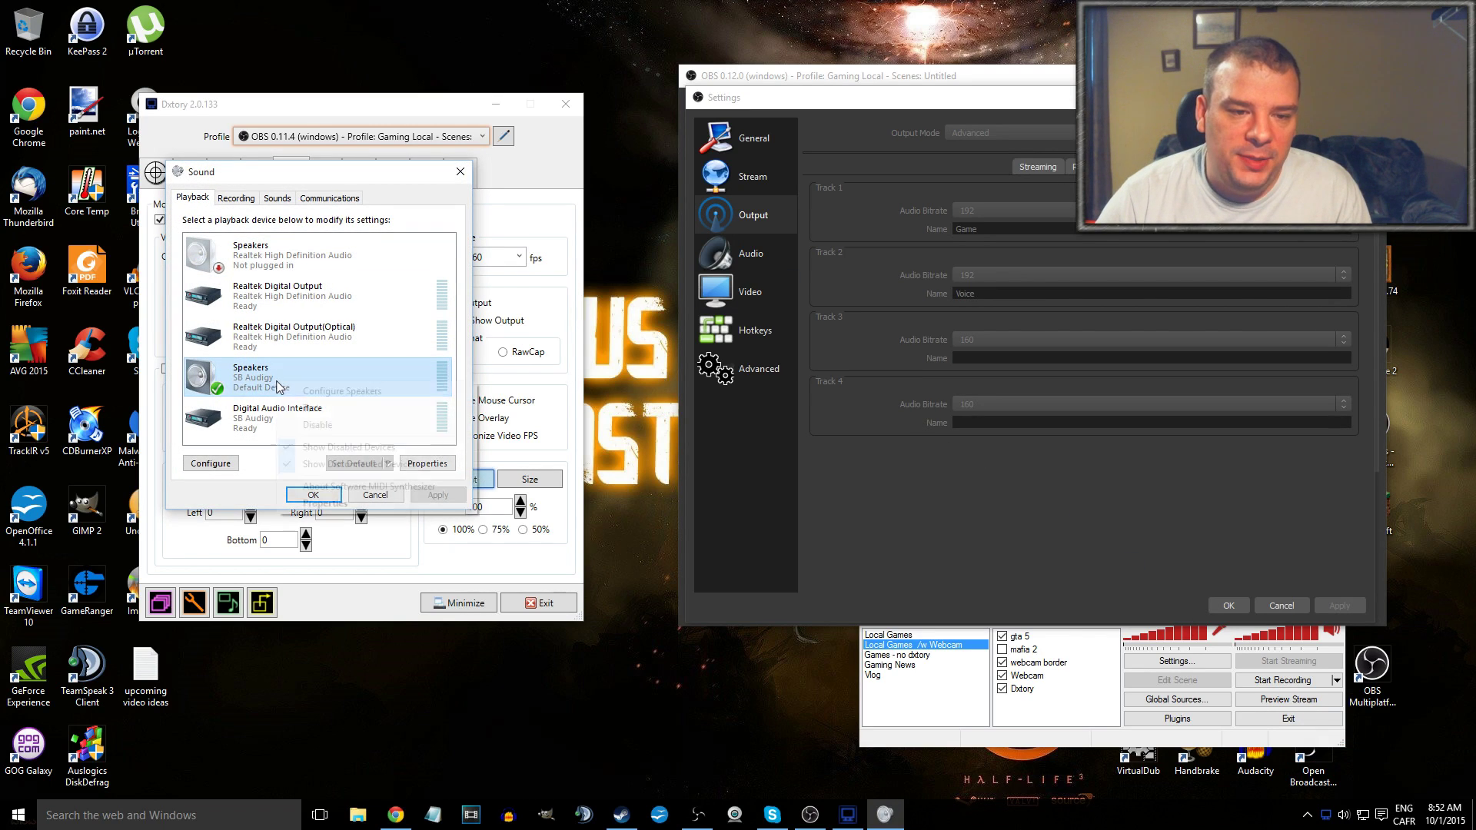
click(353, 504)
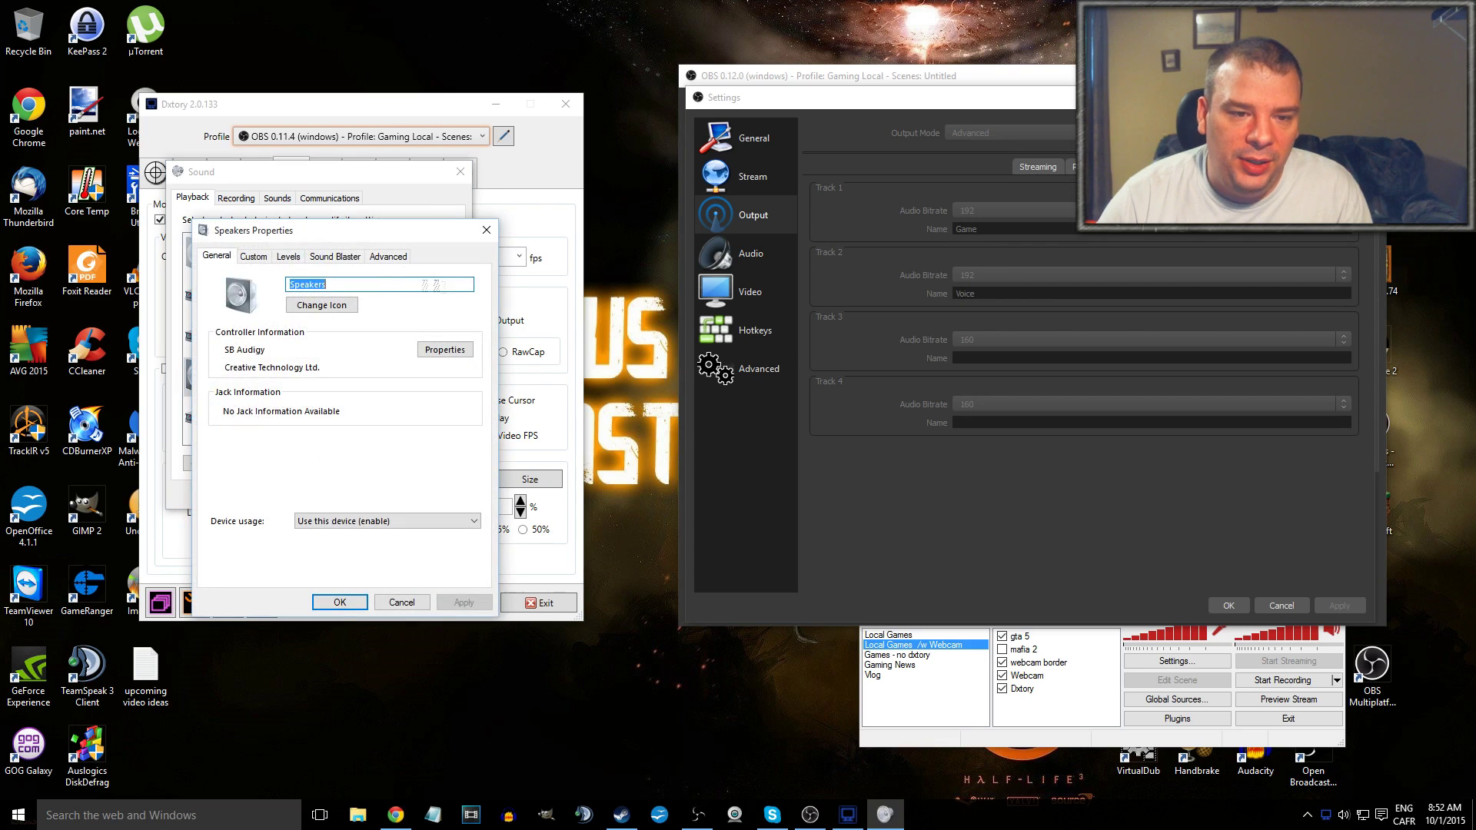
click(289, 258)
click(253, 258)
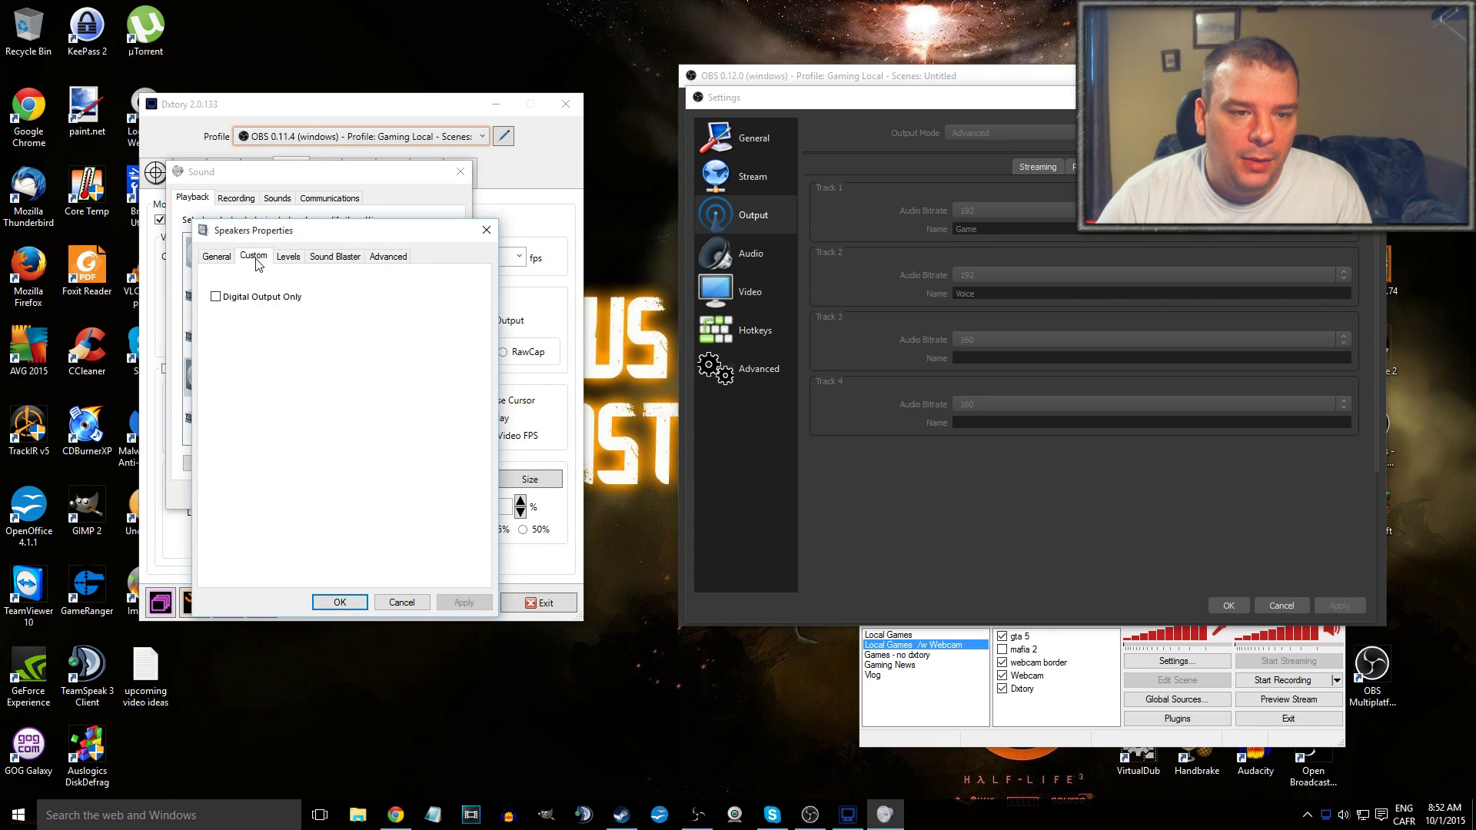
click(343, 259)
click(387, 259)
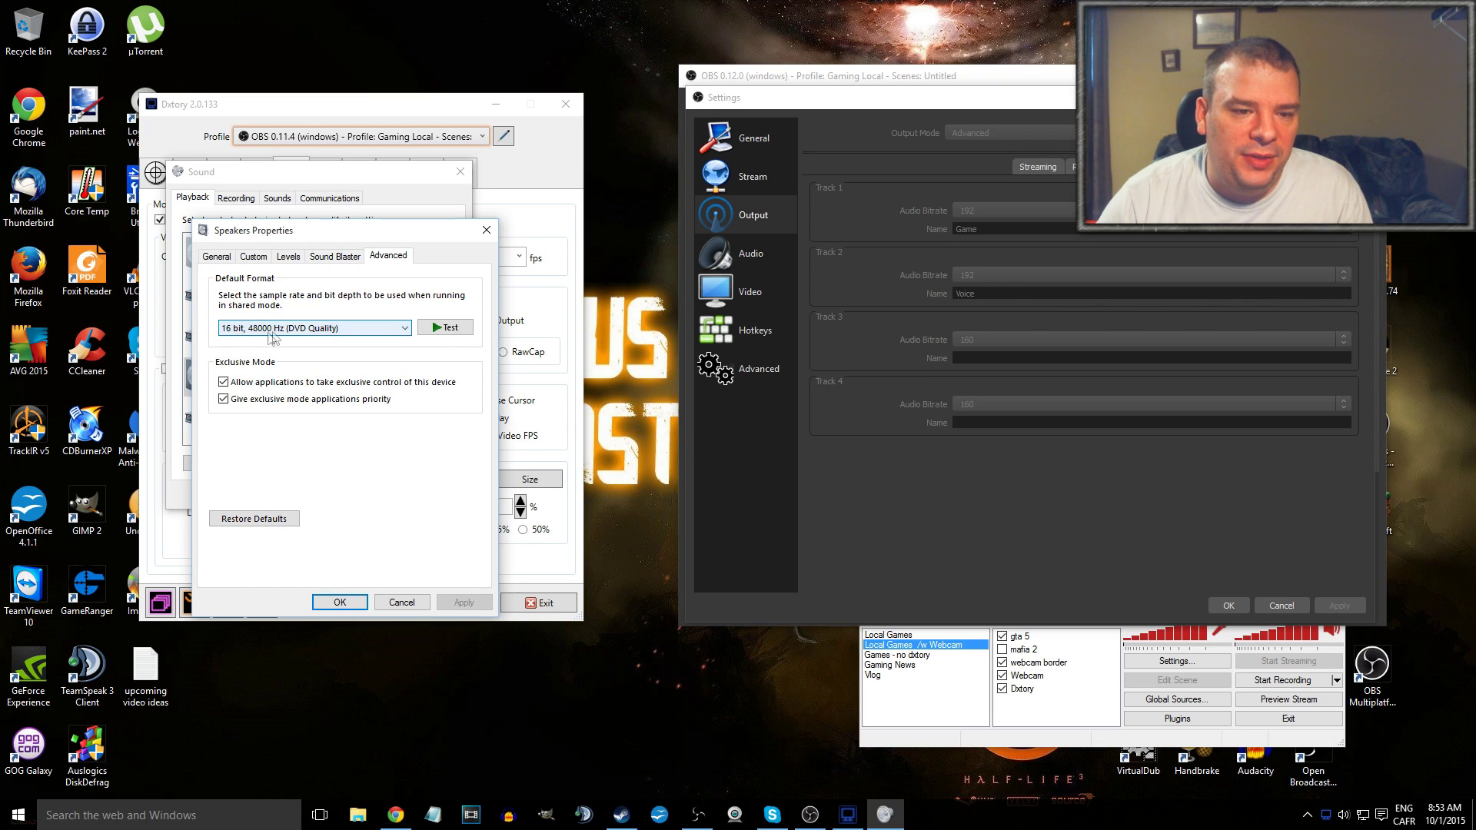
click(486, 230)
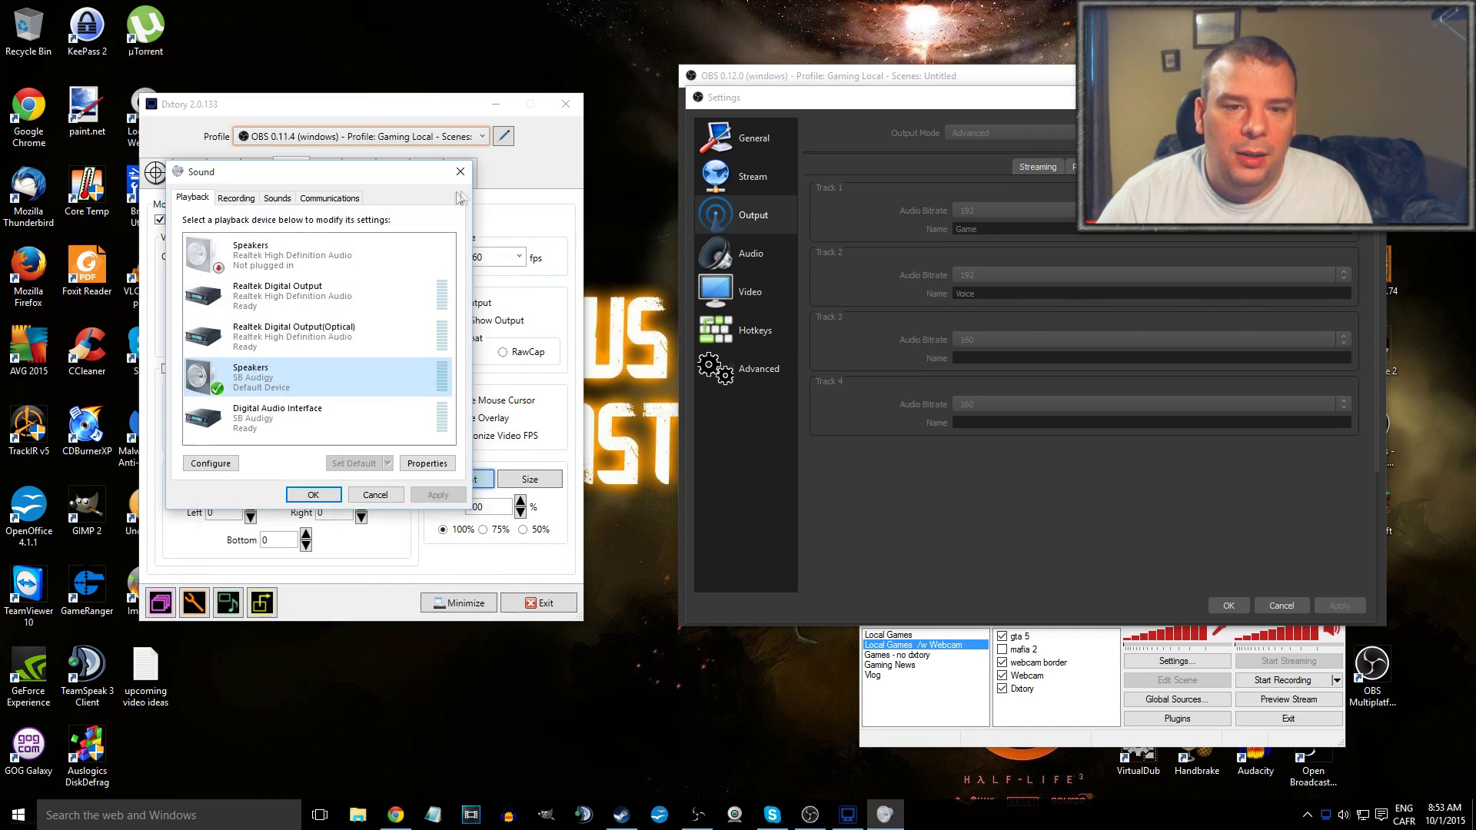
click(461, 172)
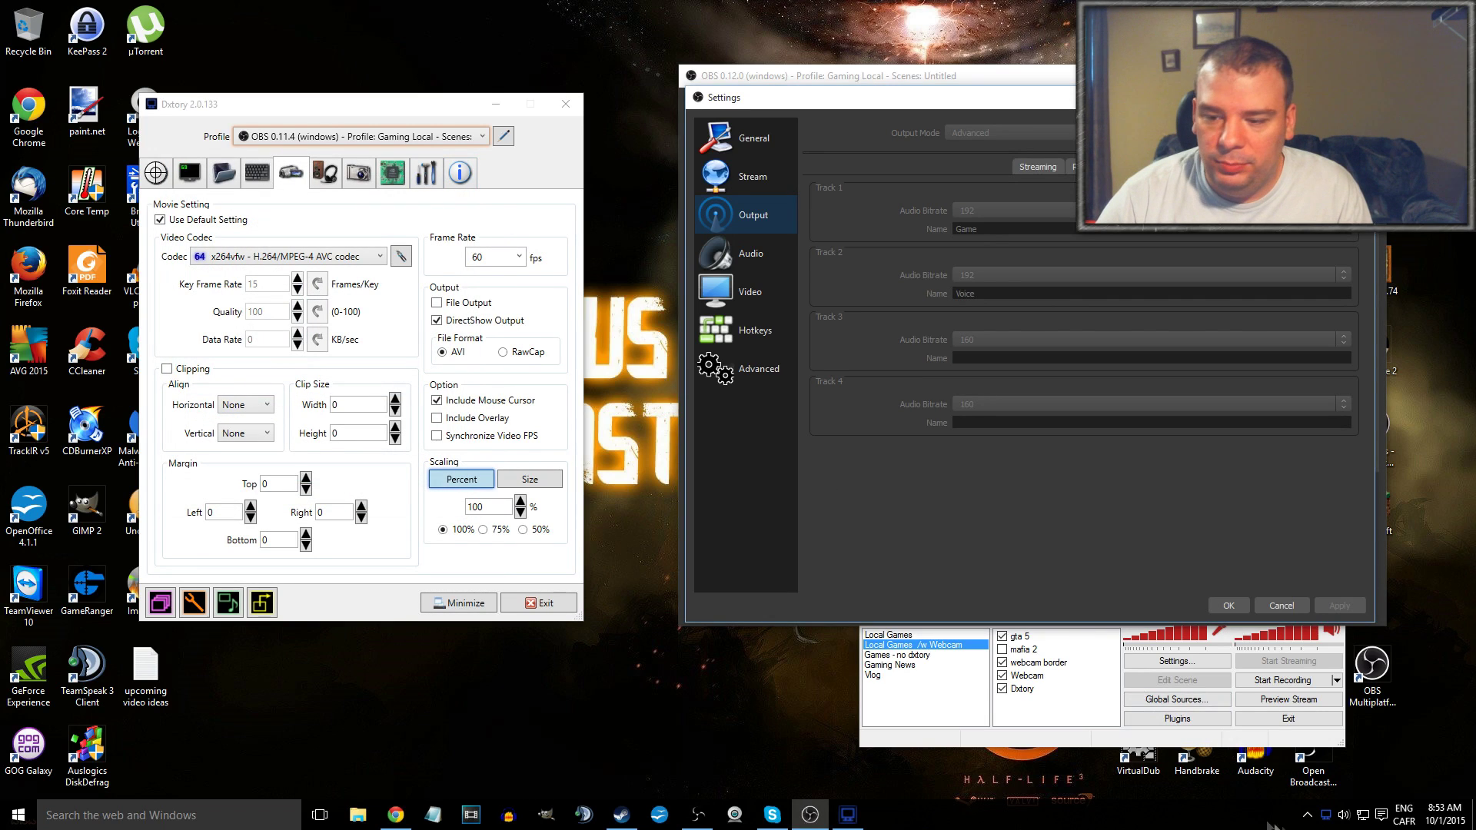
Step: Check the Blue Snowball microphone's default format in the Windows recording device properties, and close the sound dialogs
right_click(1343, 815)
click(1354, 771)
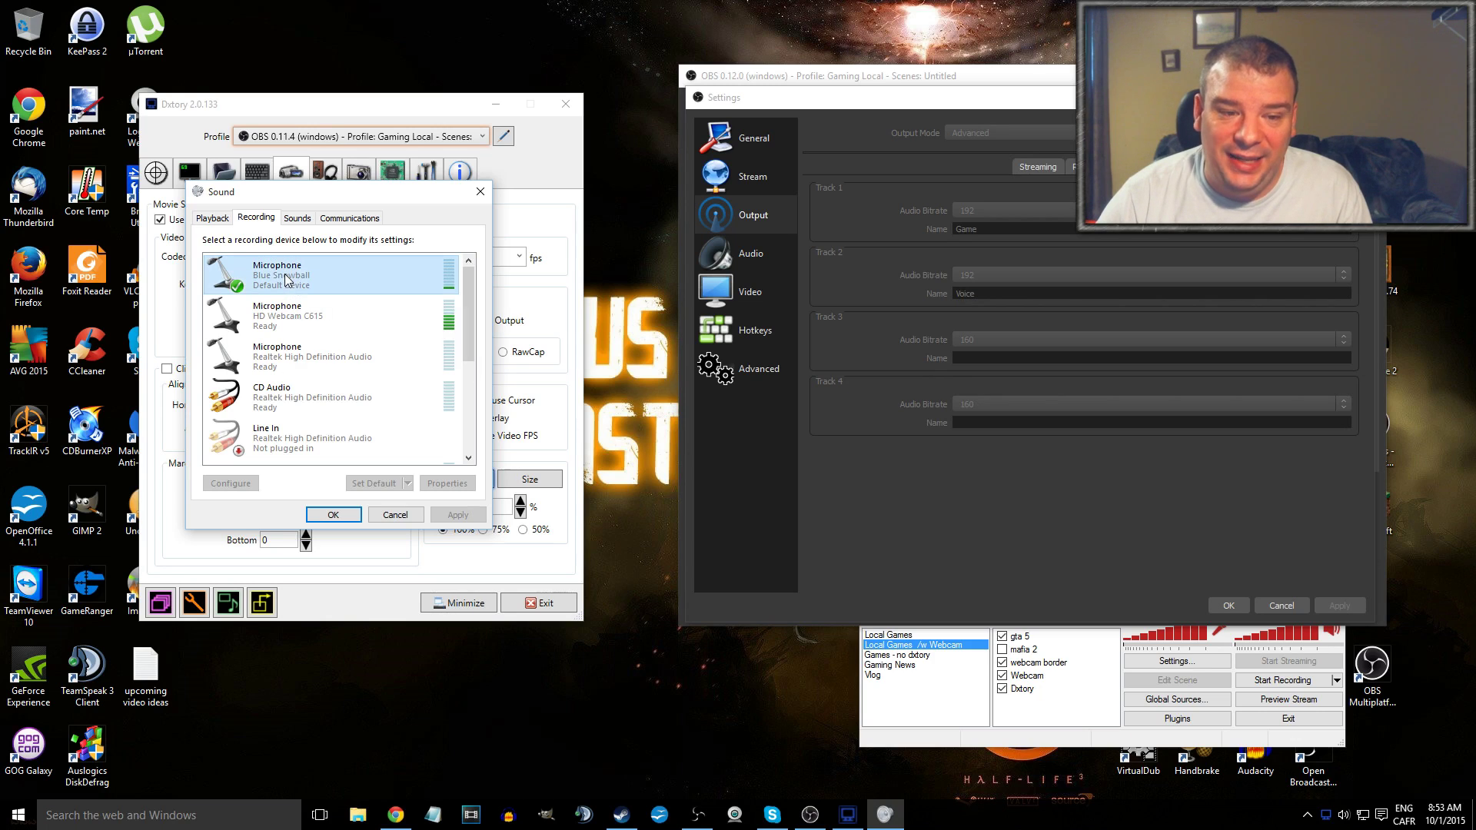
right_click(285, 279)
click(359, 362)
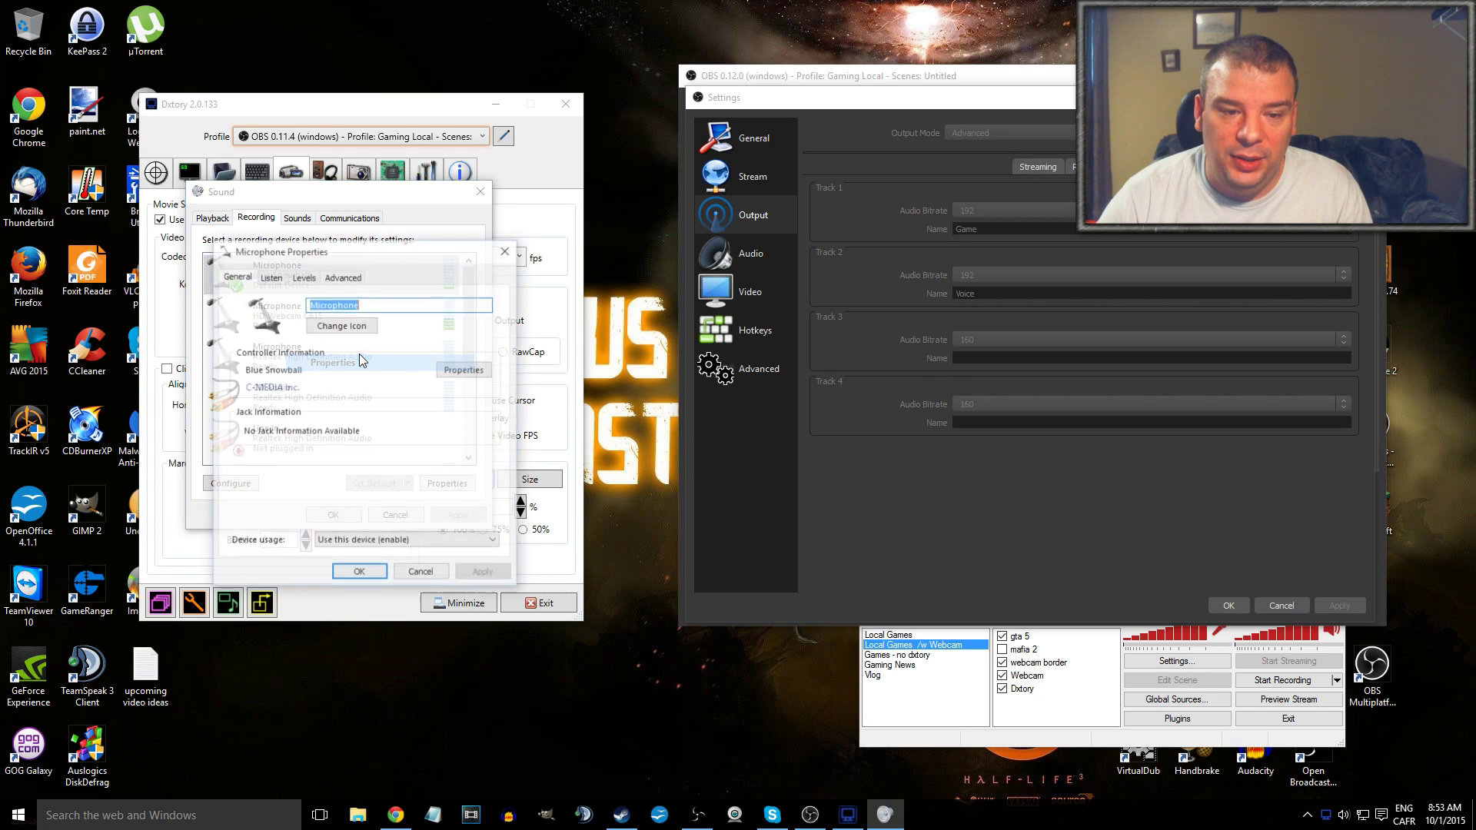
click(341, 276)
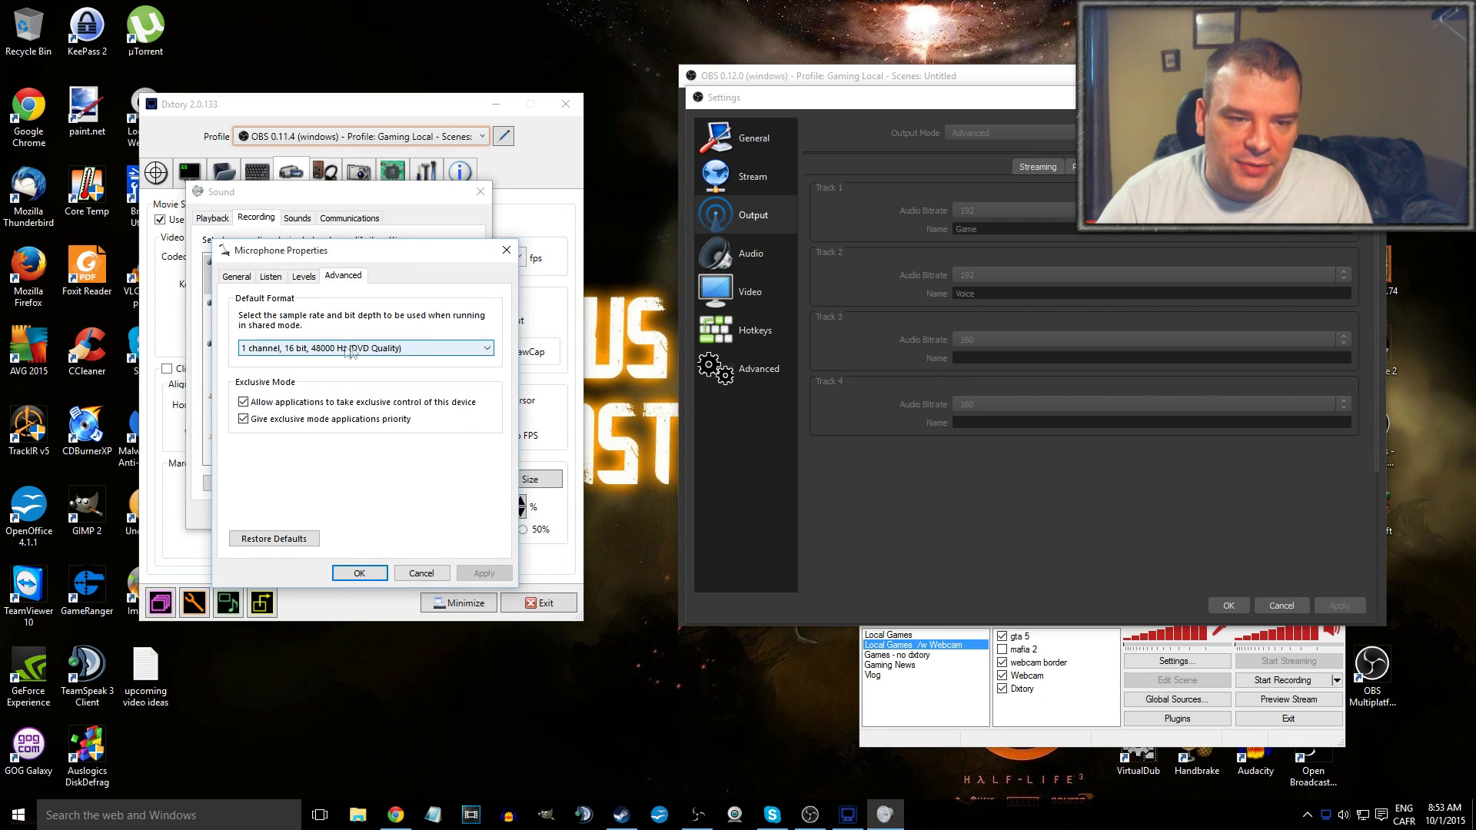
click(506, 250)
click(481, 191)
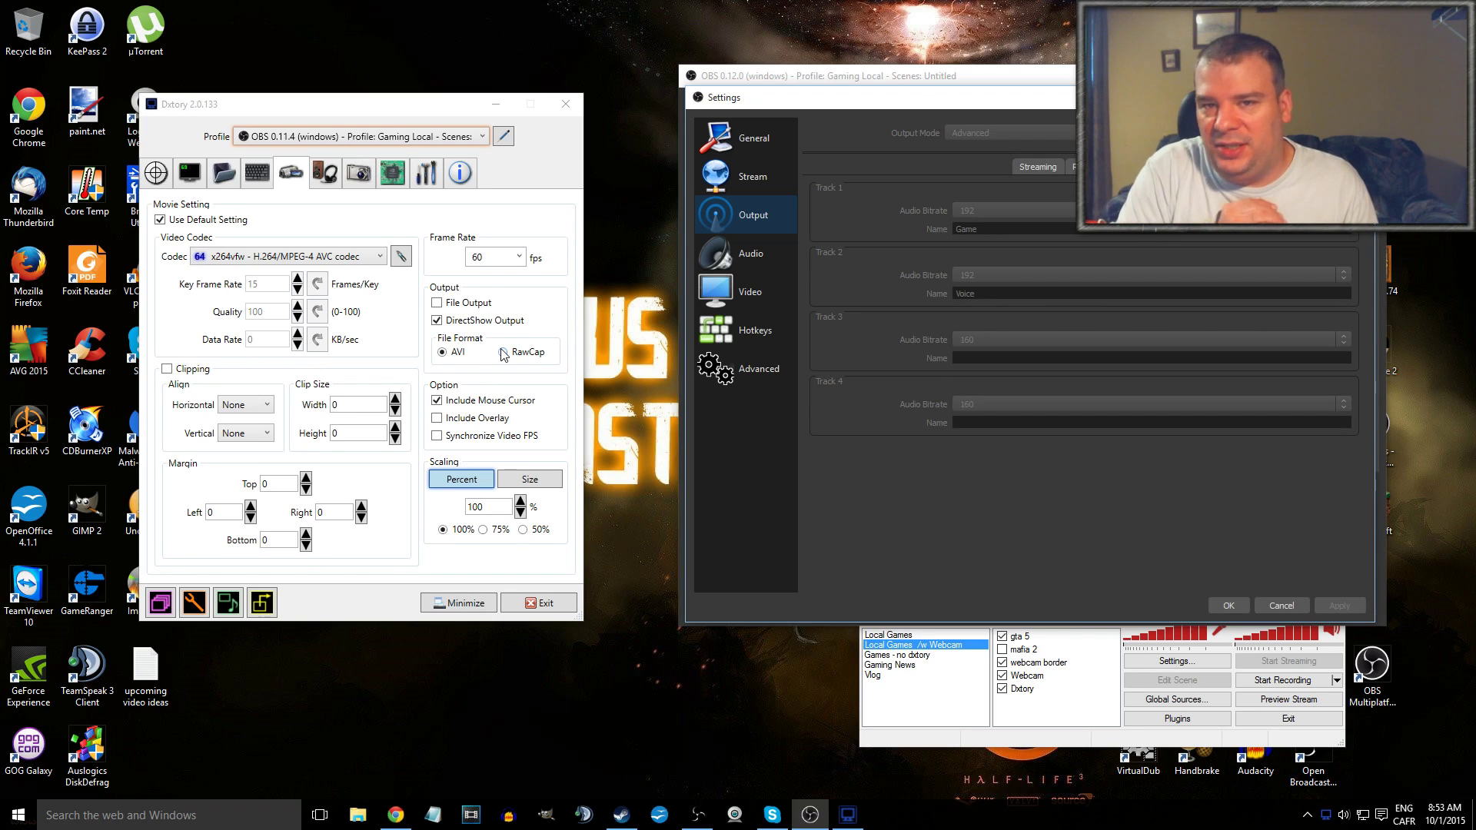
Step: Review the OBS 0.12.0 Audio settings and the device choices for Mic/Auxiliary Audio Device, keeping Microphone (Blue Snowball)
click(751, 256)
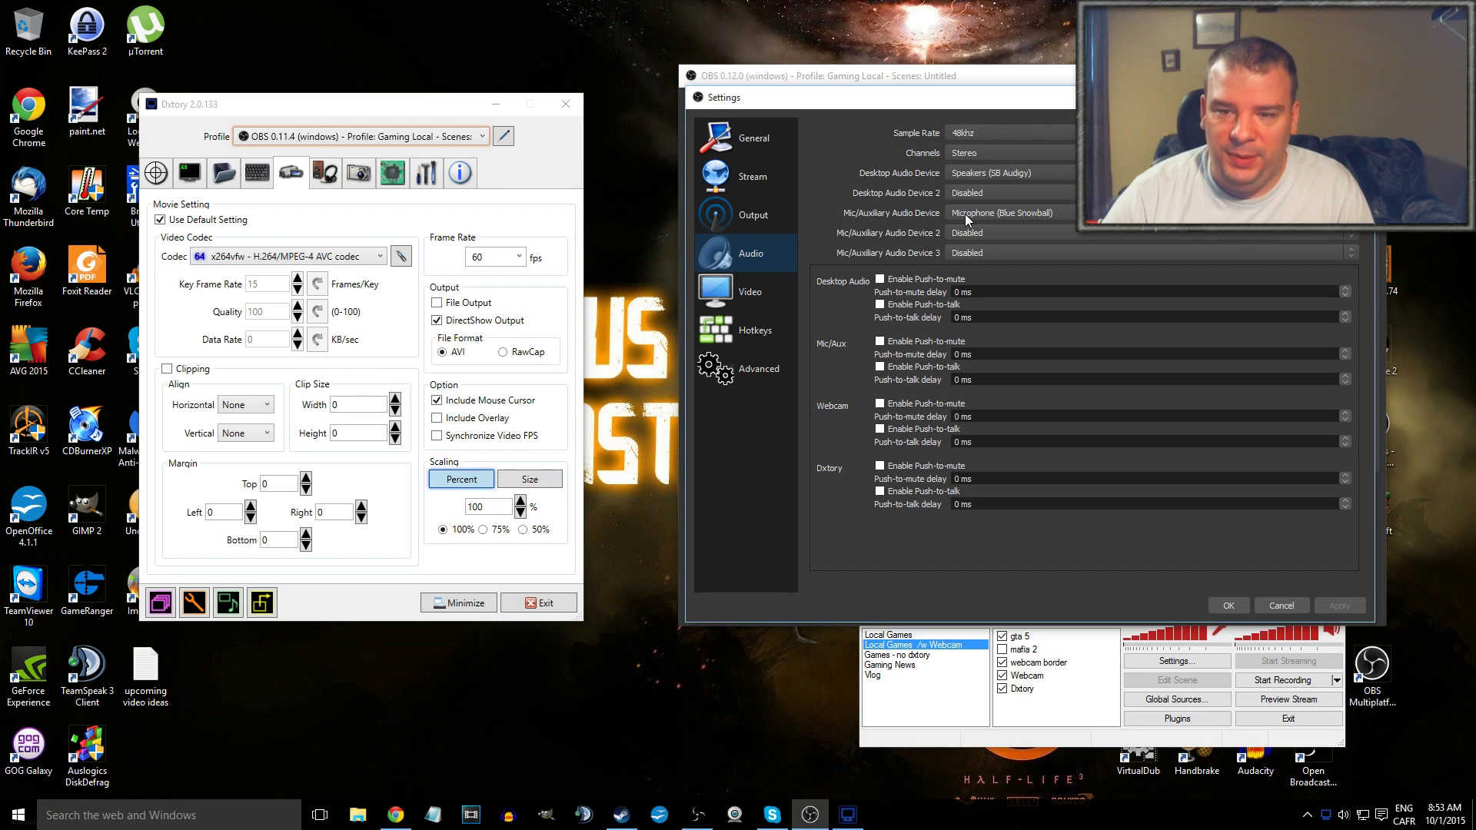
click(1026, 211)
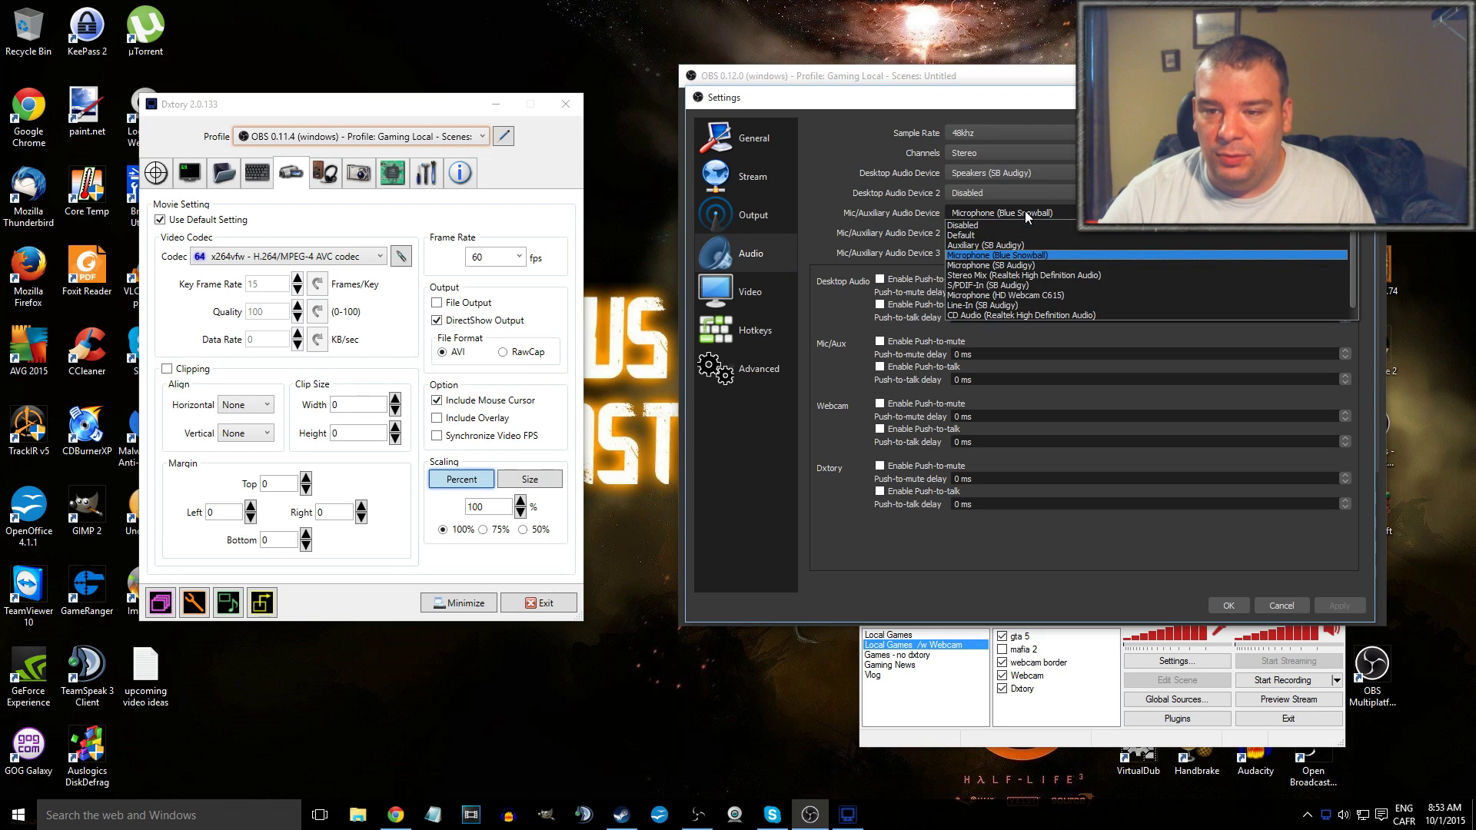
click(1025, 211)
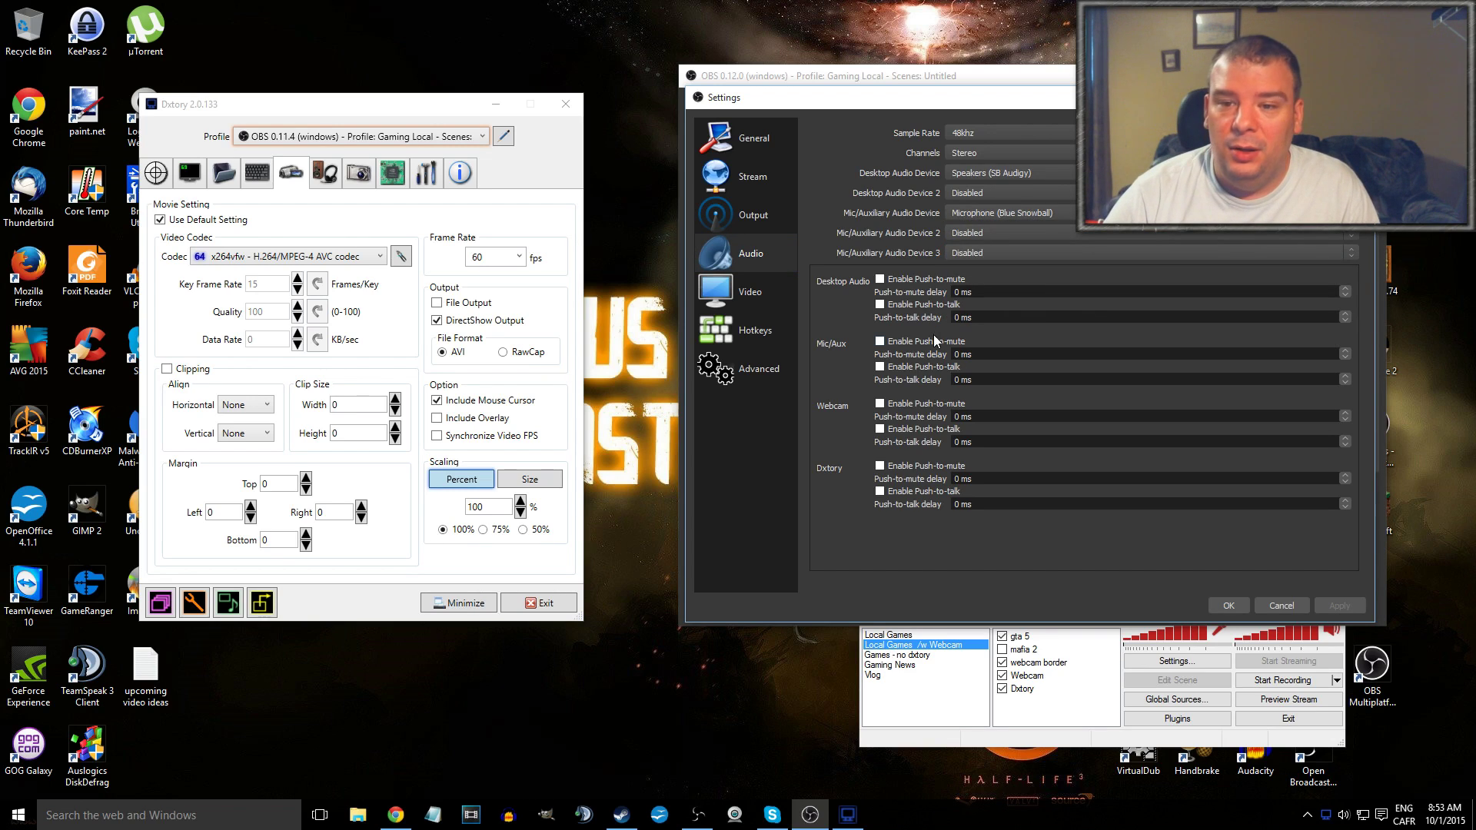
Step: Review the Video, Hotkeys and Advanced settings of OBS 0.12.0
click(750, 292)
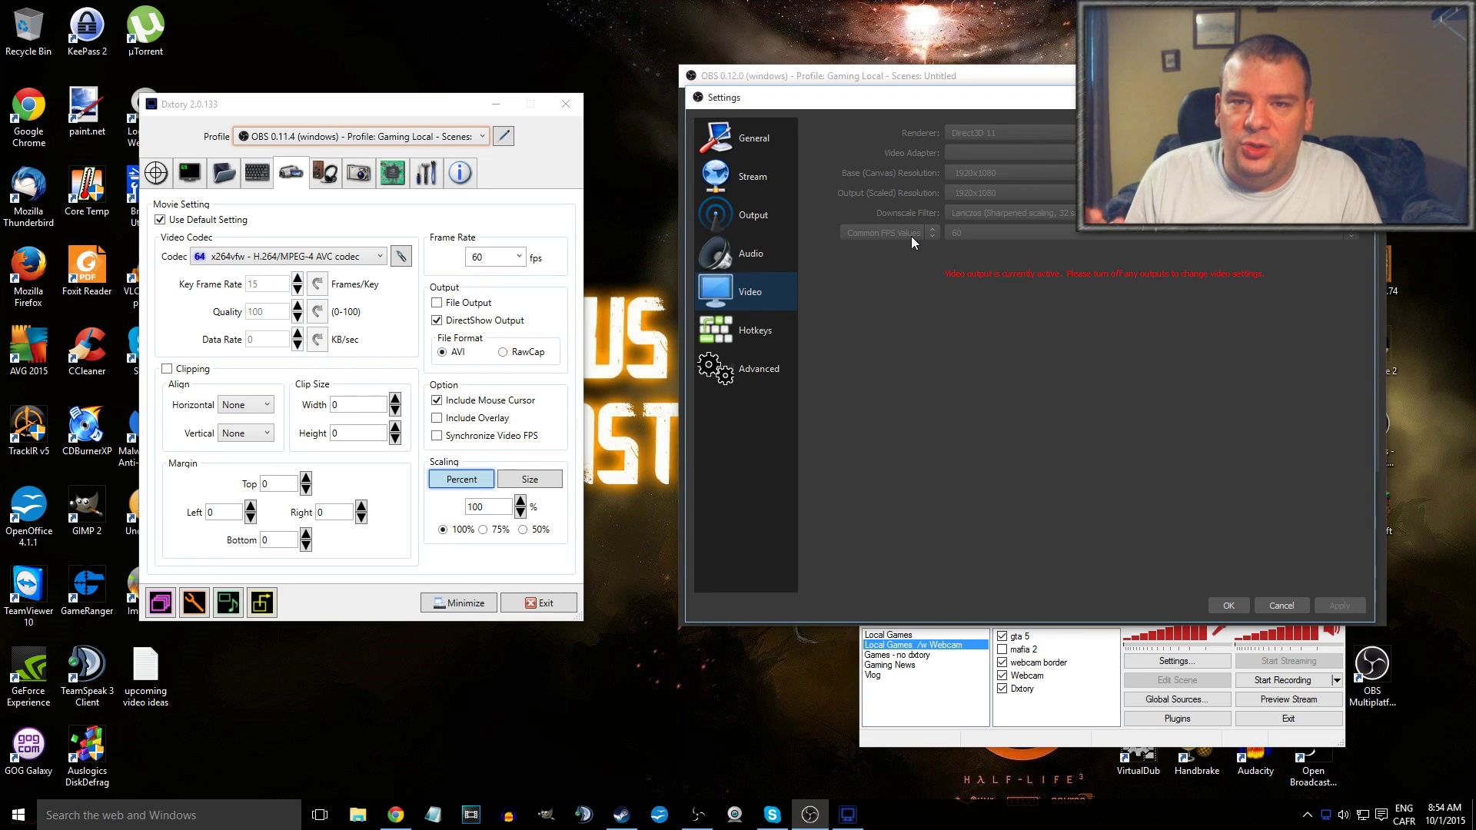
click(749, 338)
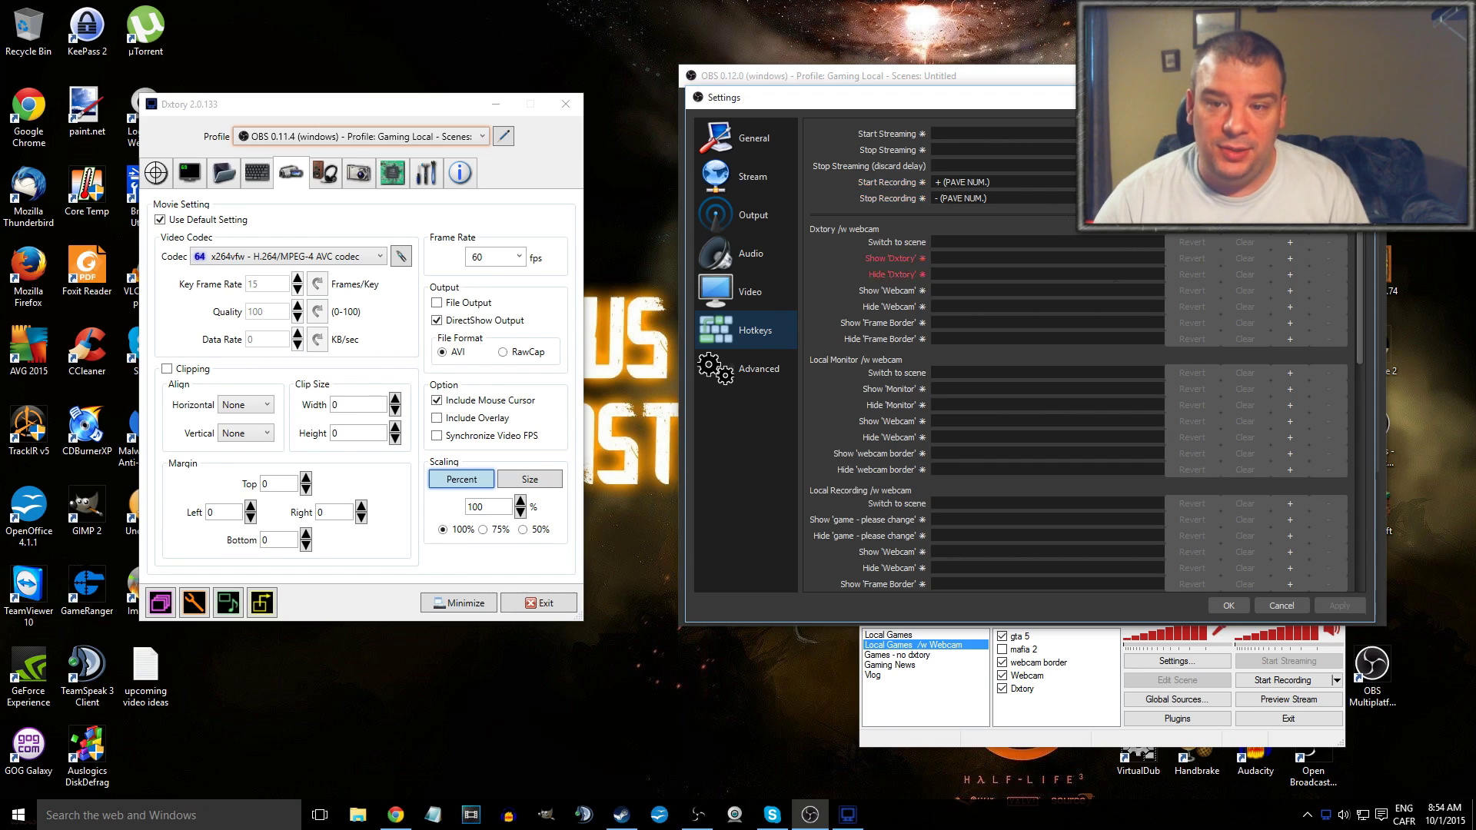
click(758, 370)
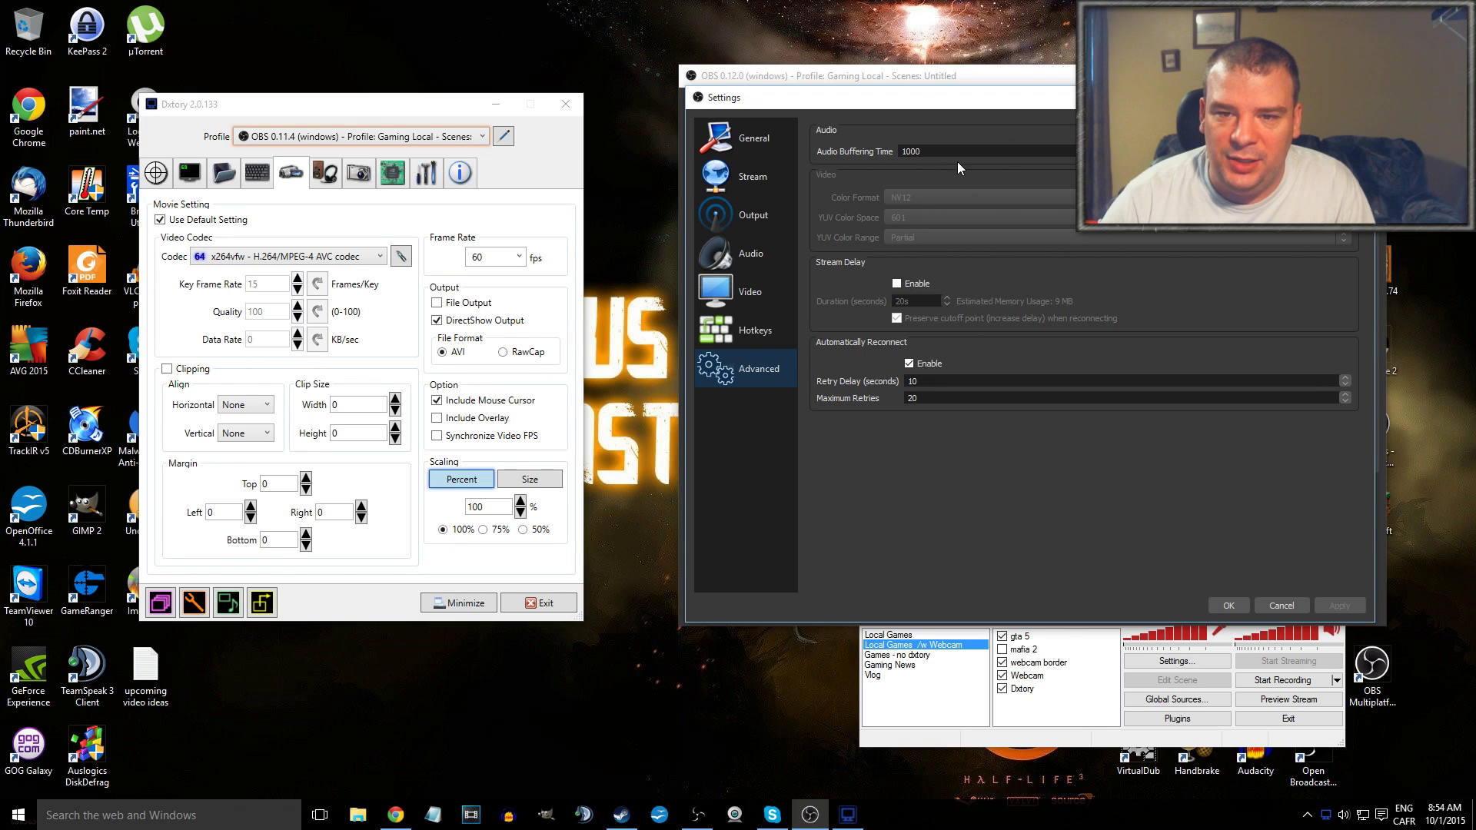
Step: Switch to Open Broadcaster Software v0.655b and open its Encoding settings, glancing at the Video and General settings on the way
click(980, 735)
click(906, 270)
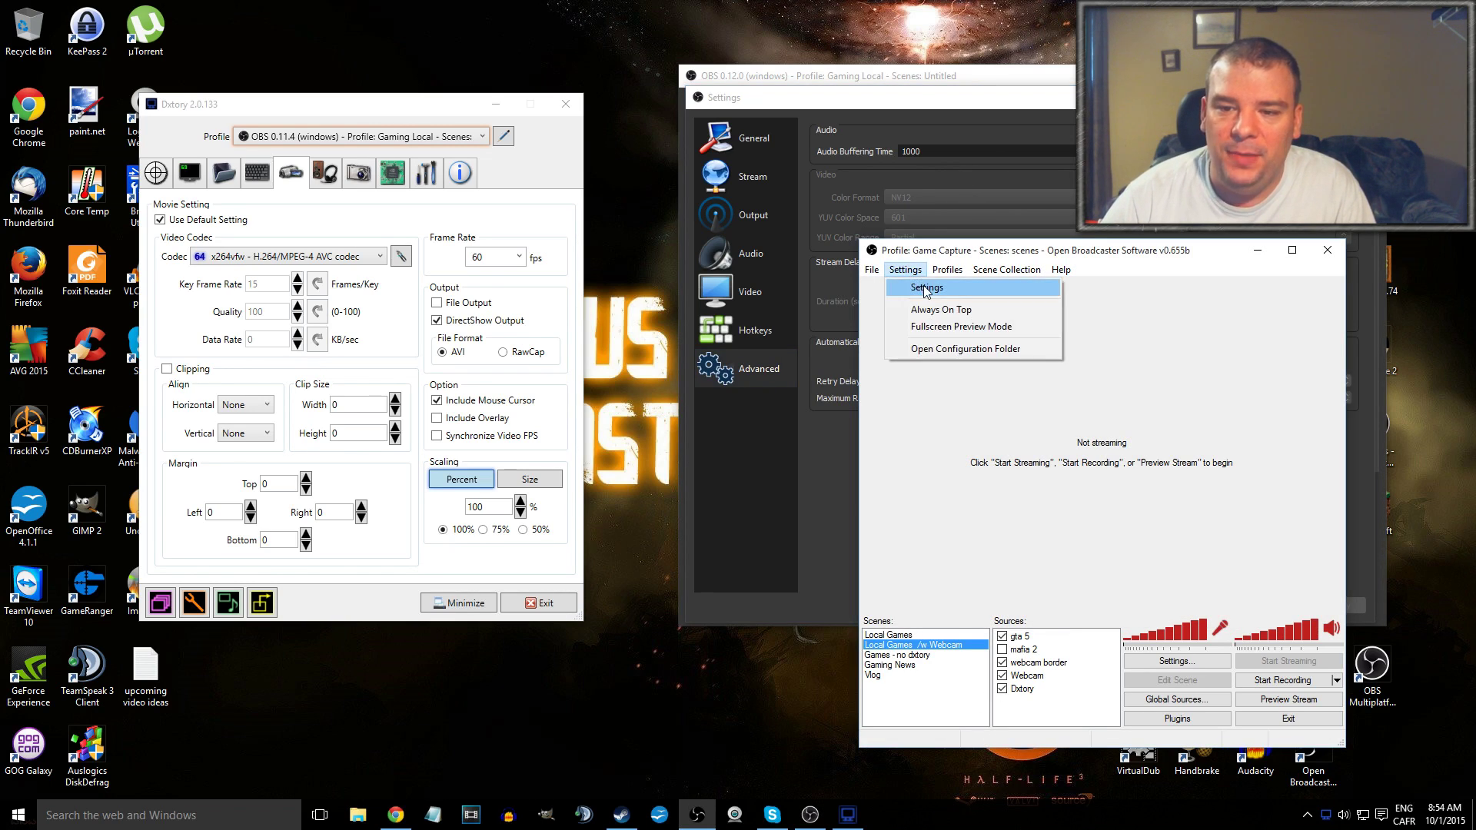
click(926, 288)
click(464, 202)
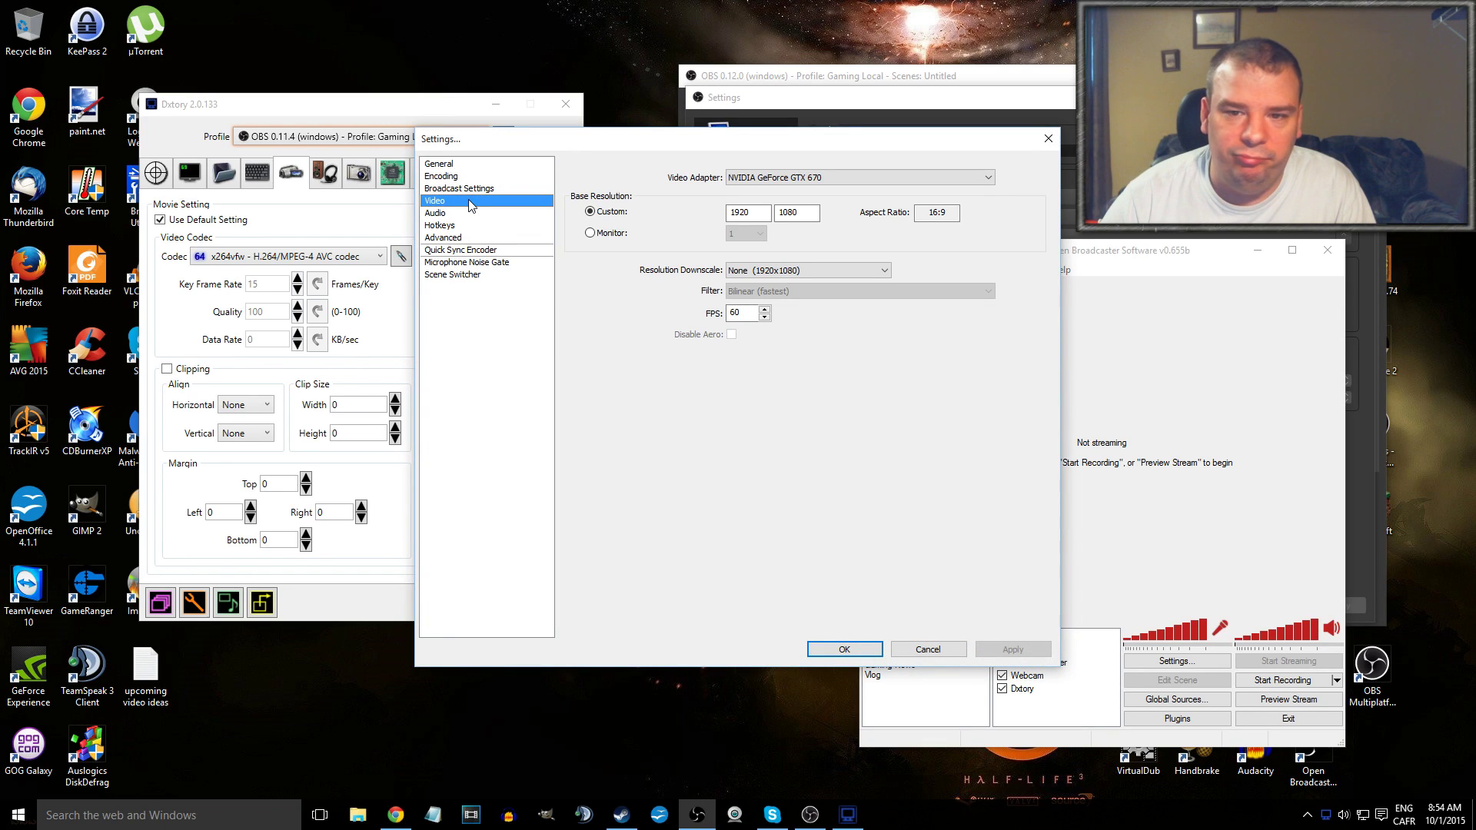
click(481, 164)
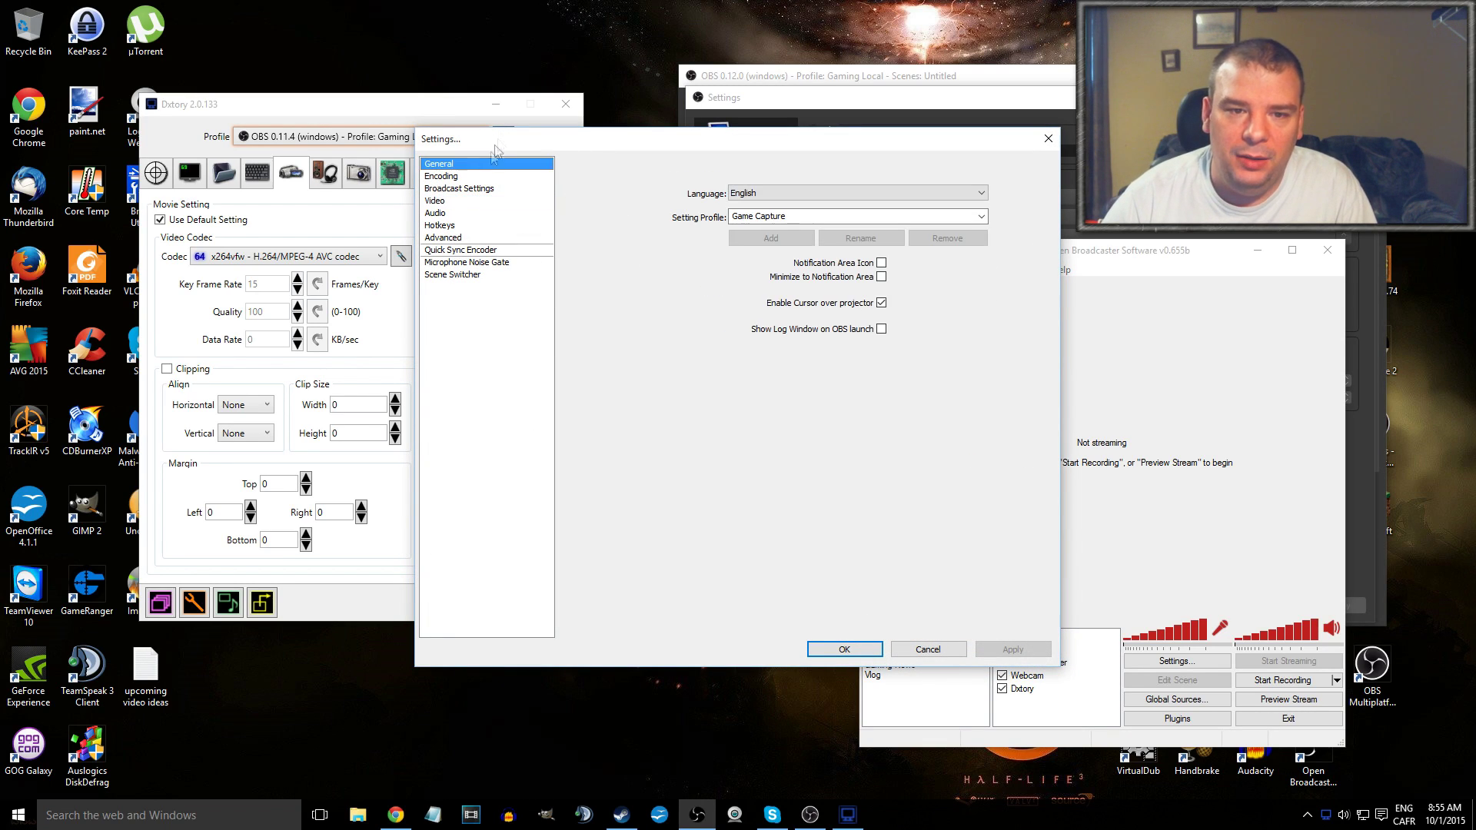
drag(508, 139, 681, 166)
click(639, 204)
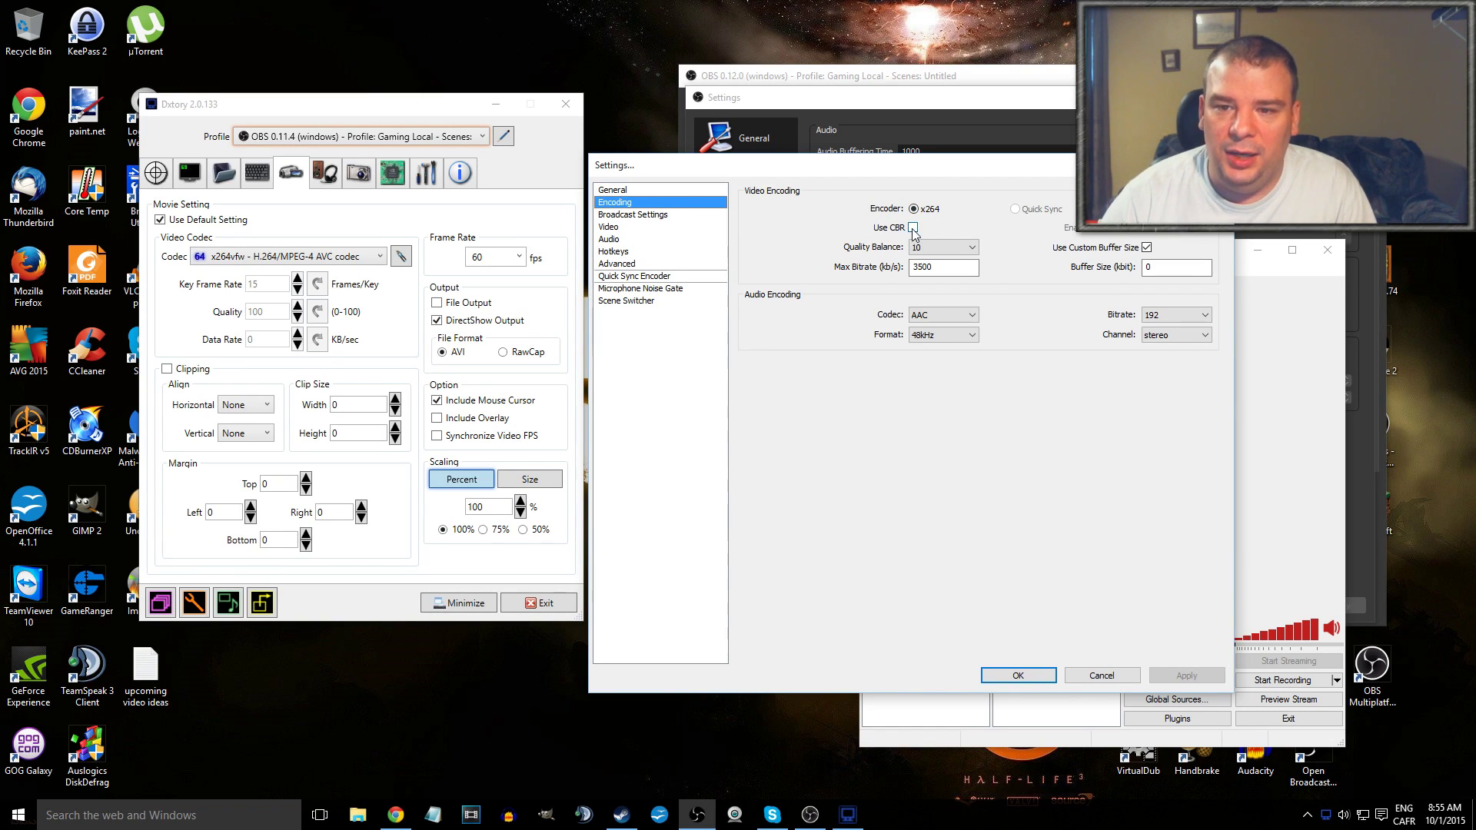
Step: Review the Encoding, Broadcast, Video, Audio and Hotkeys settings of Open Broadcaster Software v0.655b
mouse_move(897, 269)
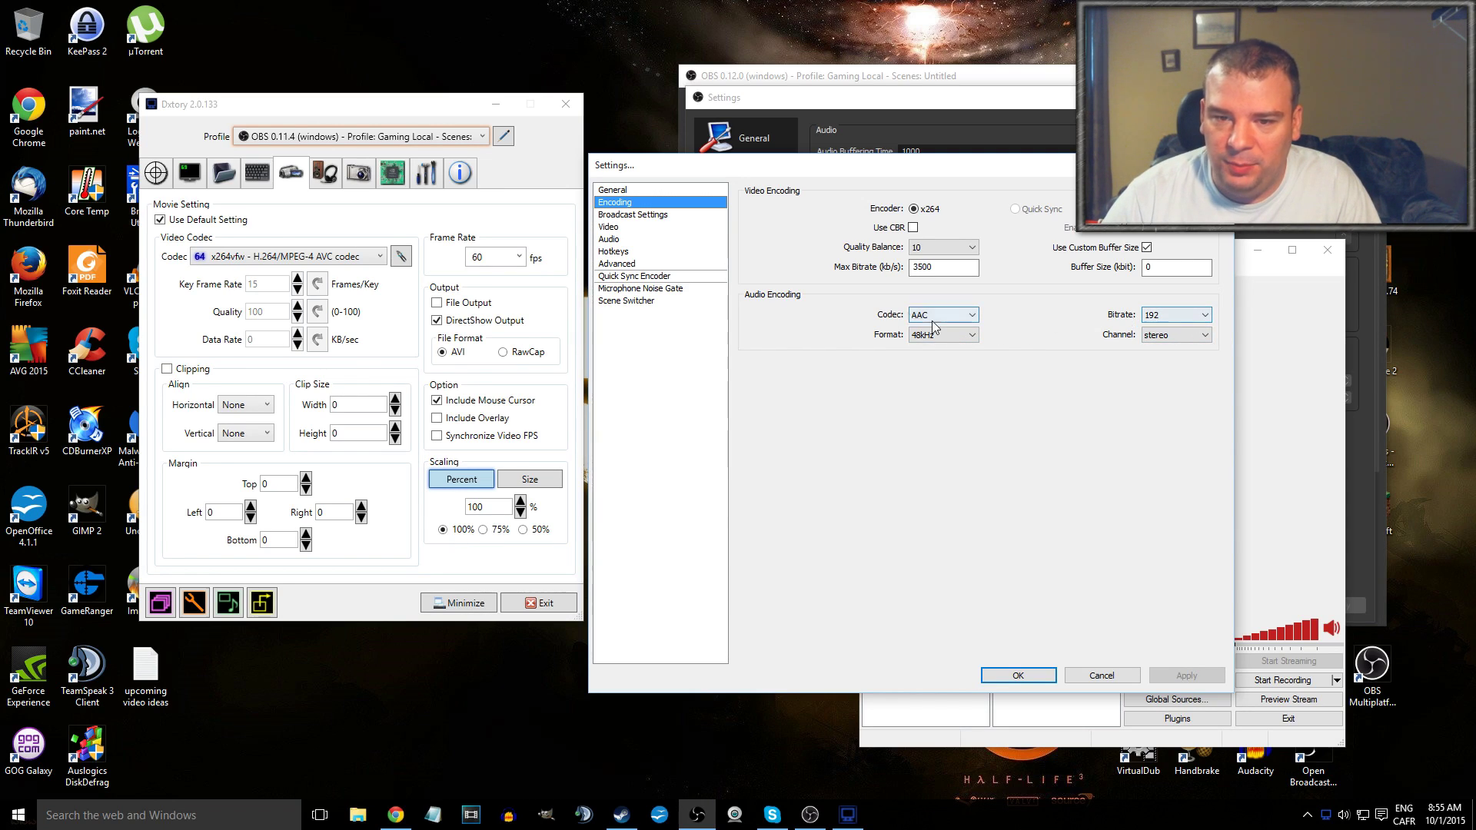
click(639, 215)
click(639, 228)
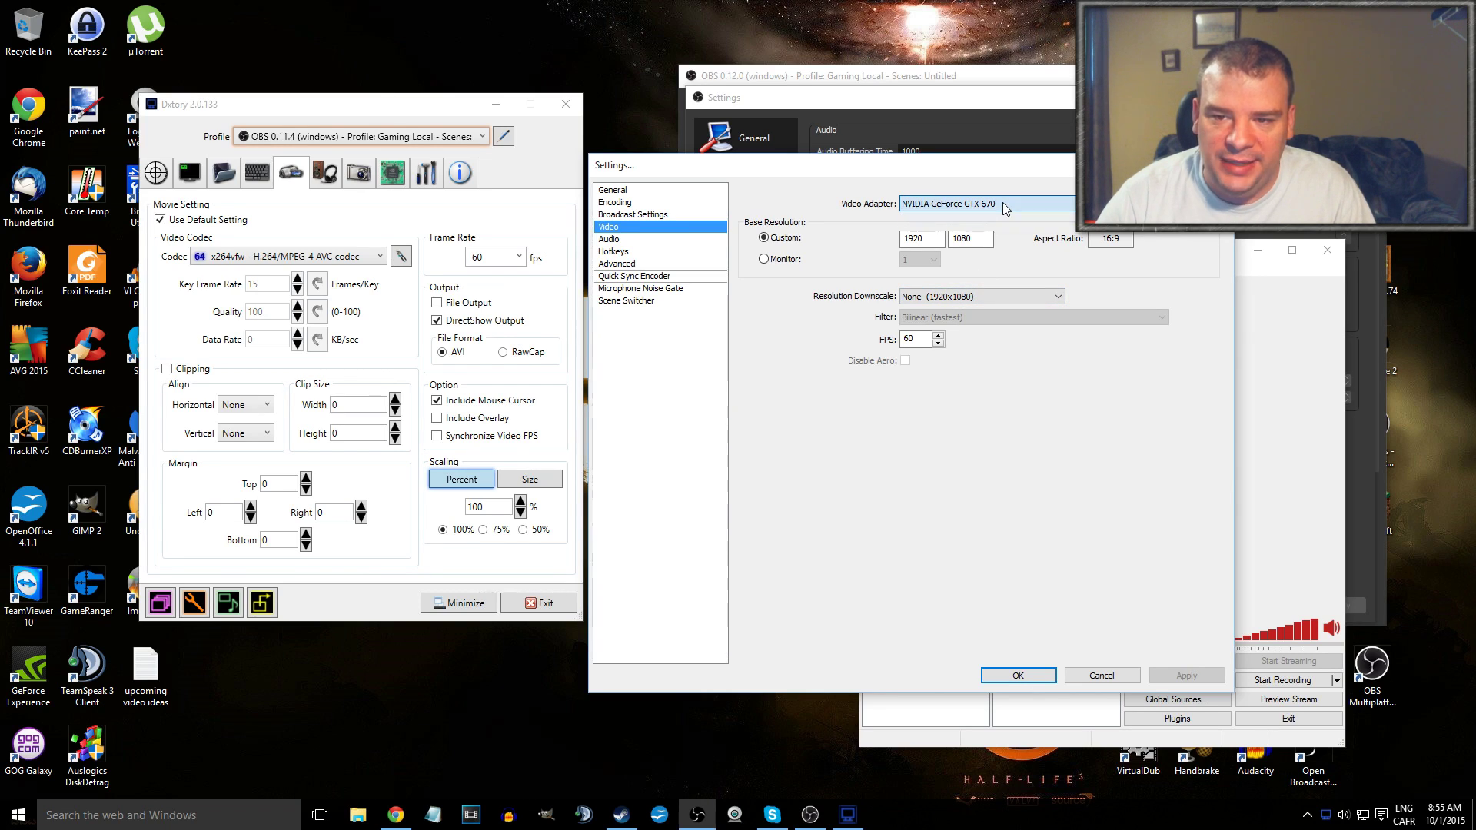
click(663, 244)
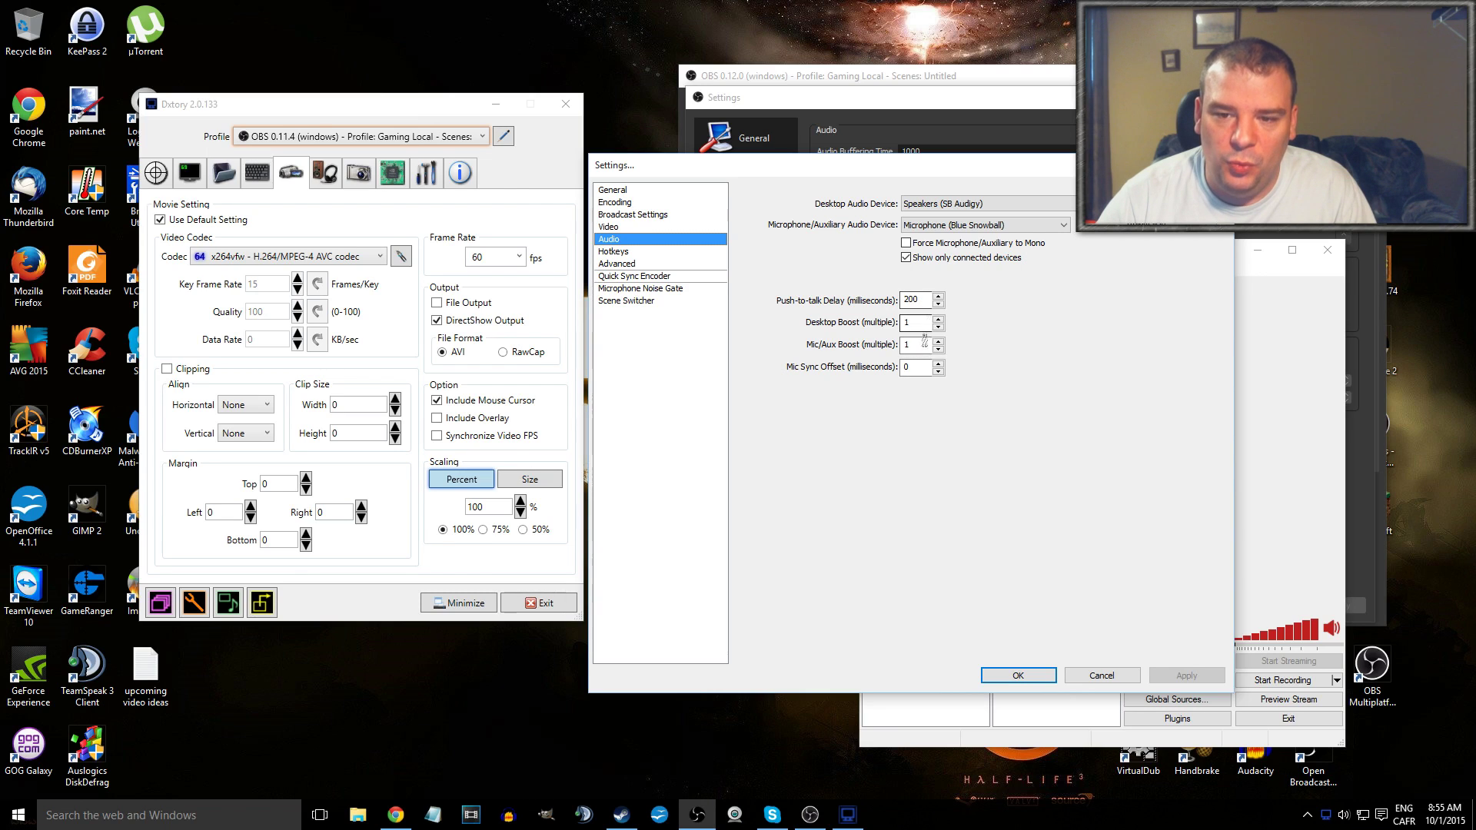
click(659, 253)
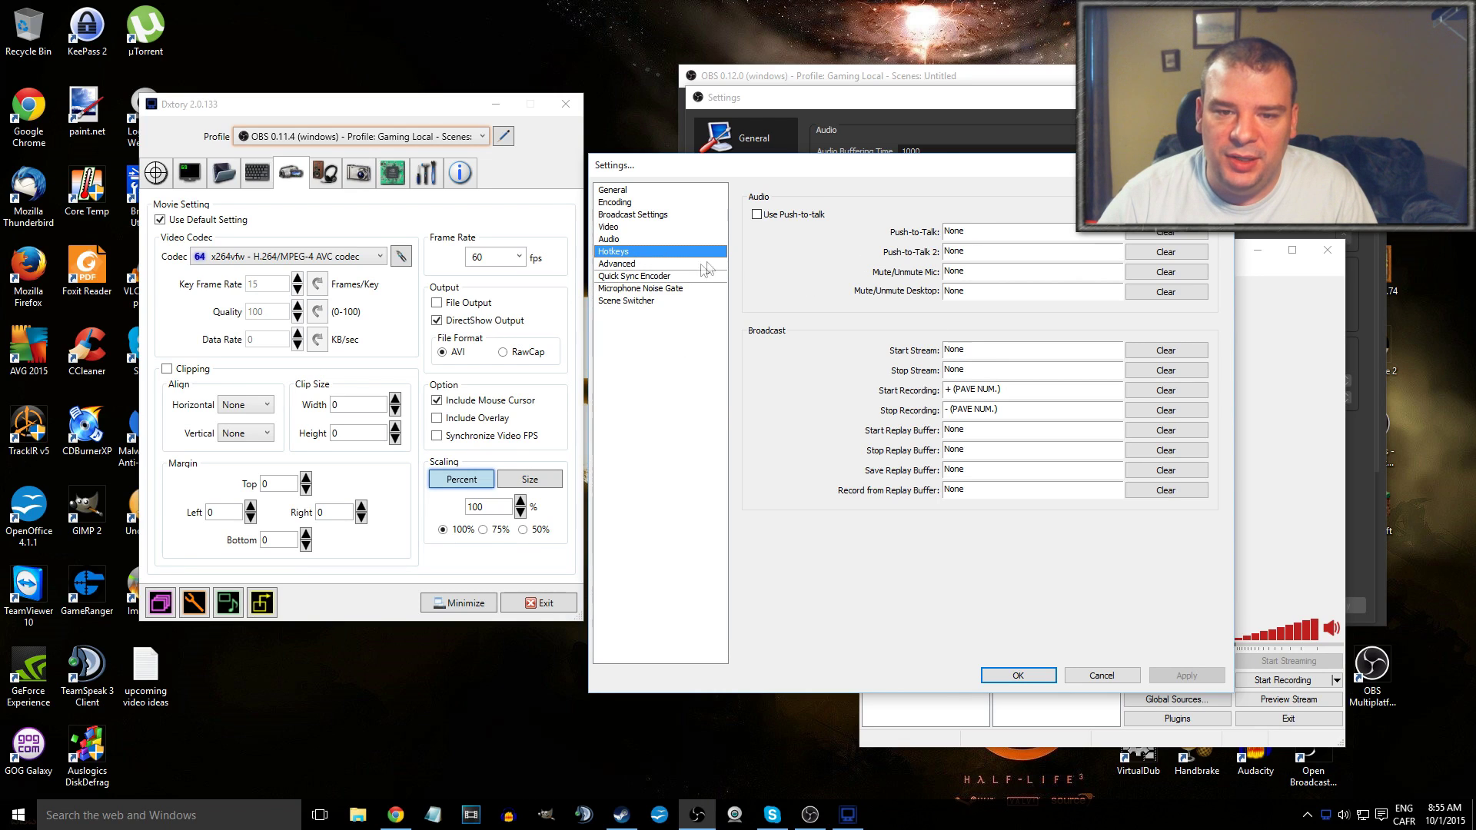
Step: Review the Advanced settings and the x264 CPU Preset choices, keeping ultrafast
click(659, 263)
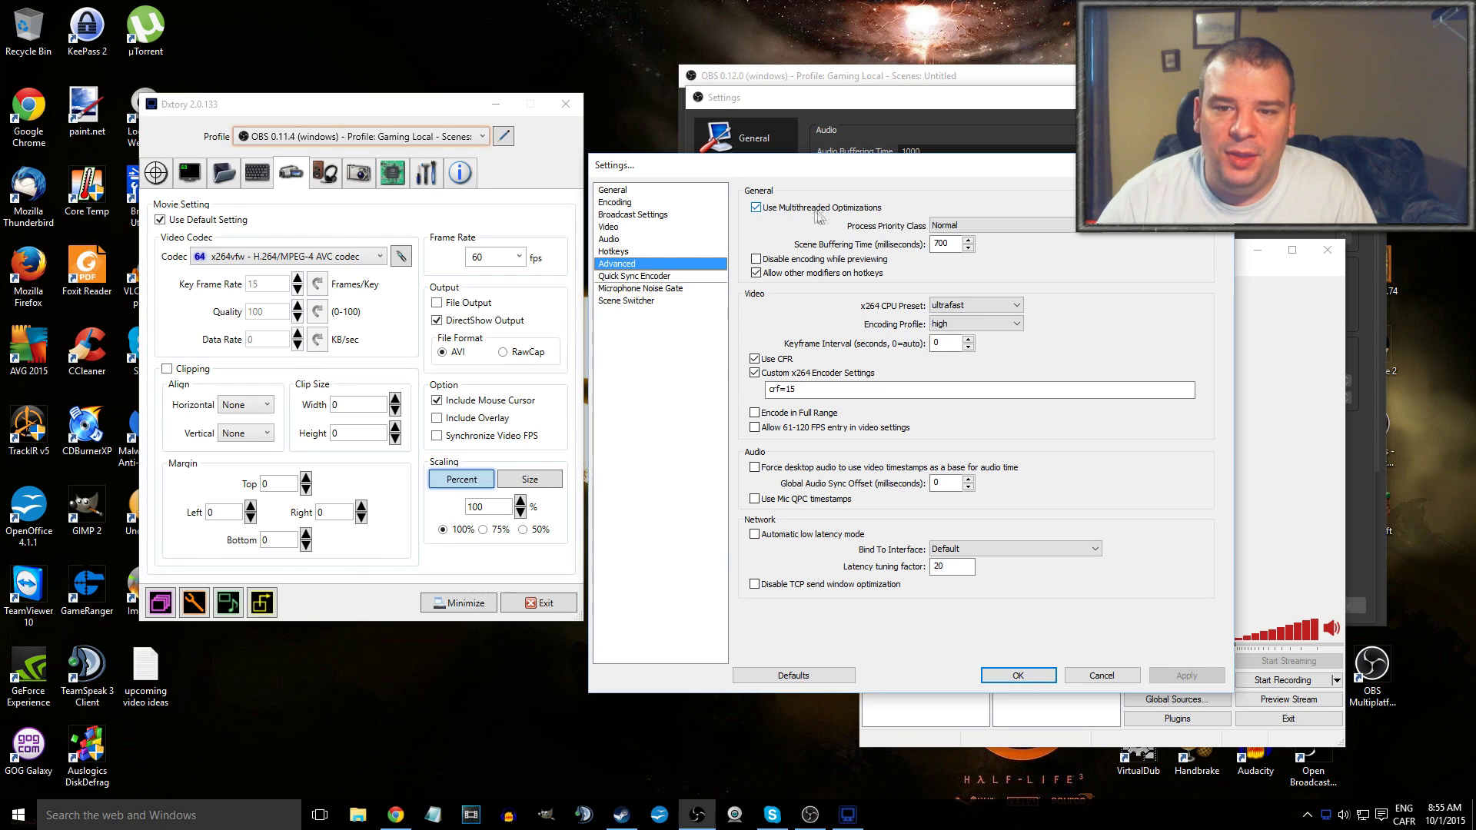
click(987, 226)
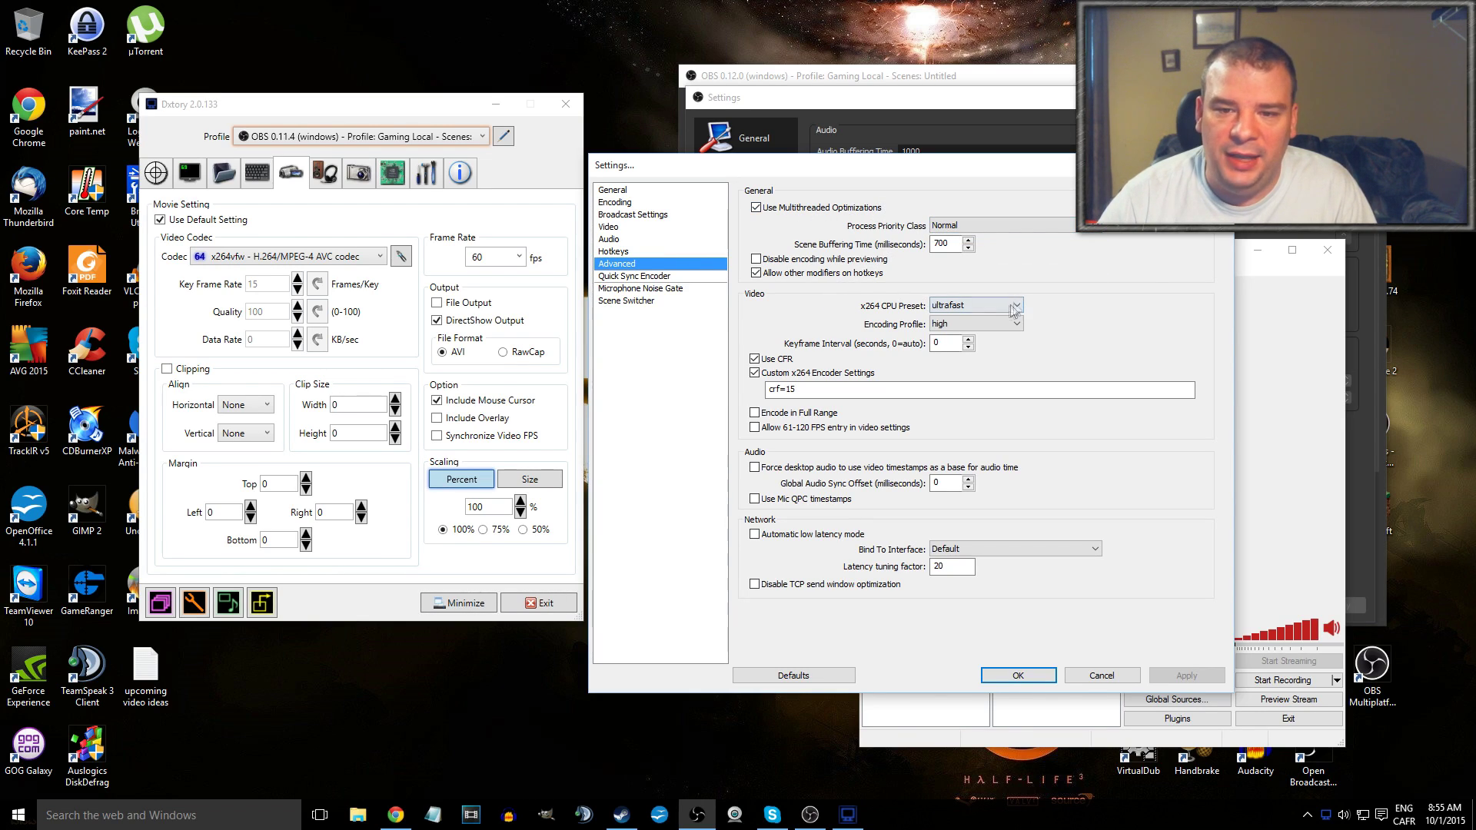
mouse_move(977, 310)
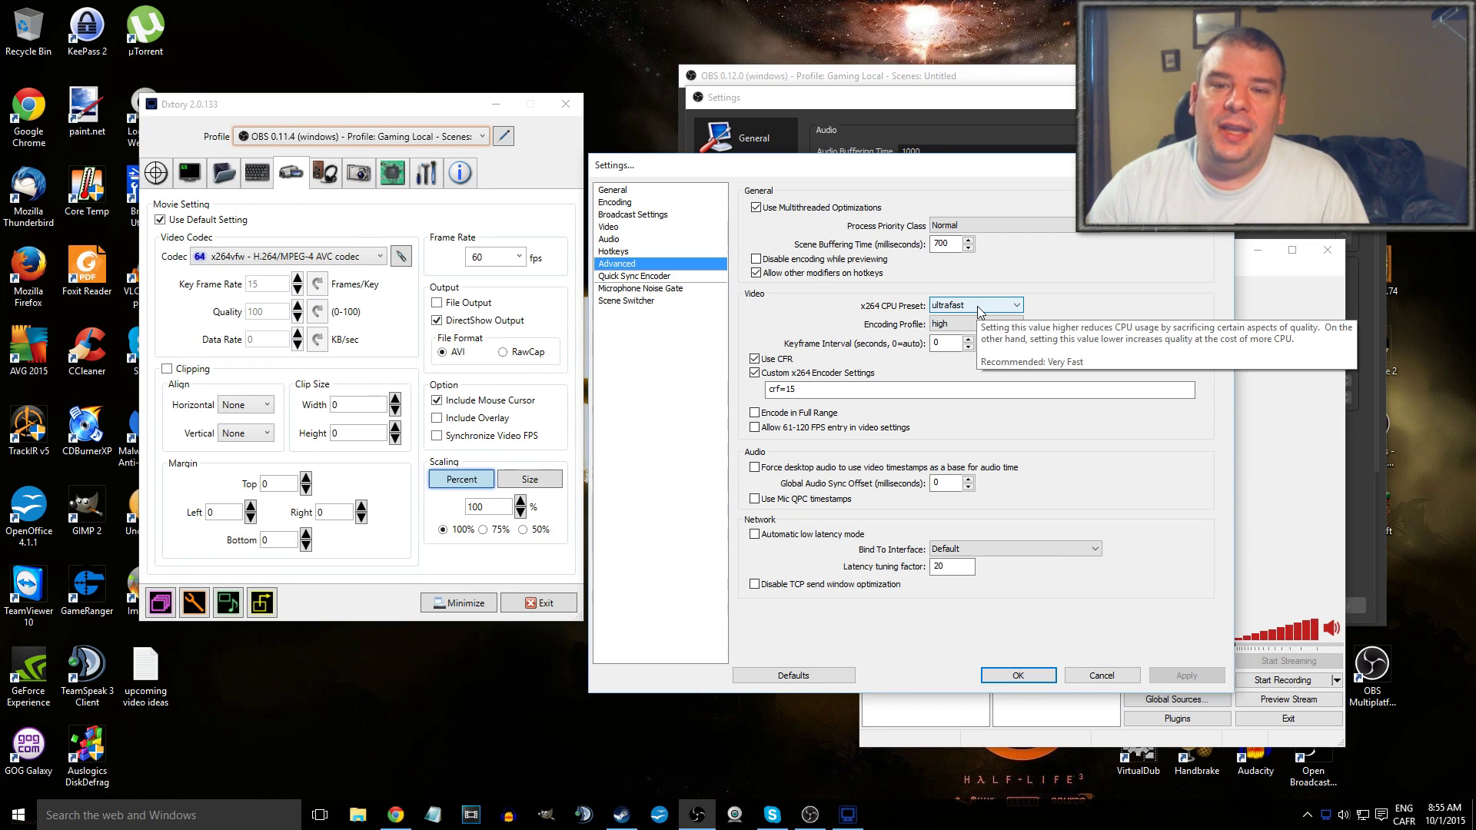
click(982, 305)
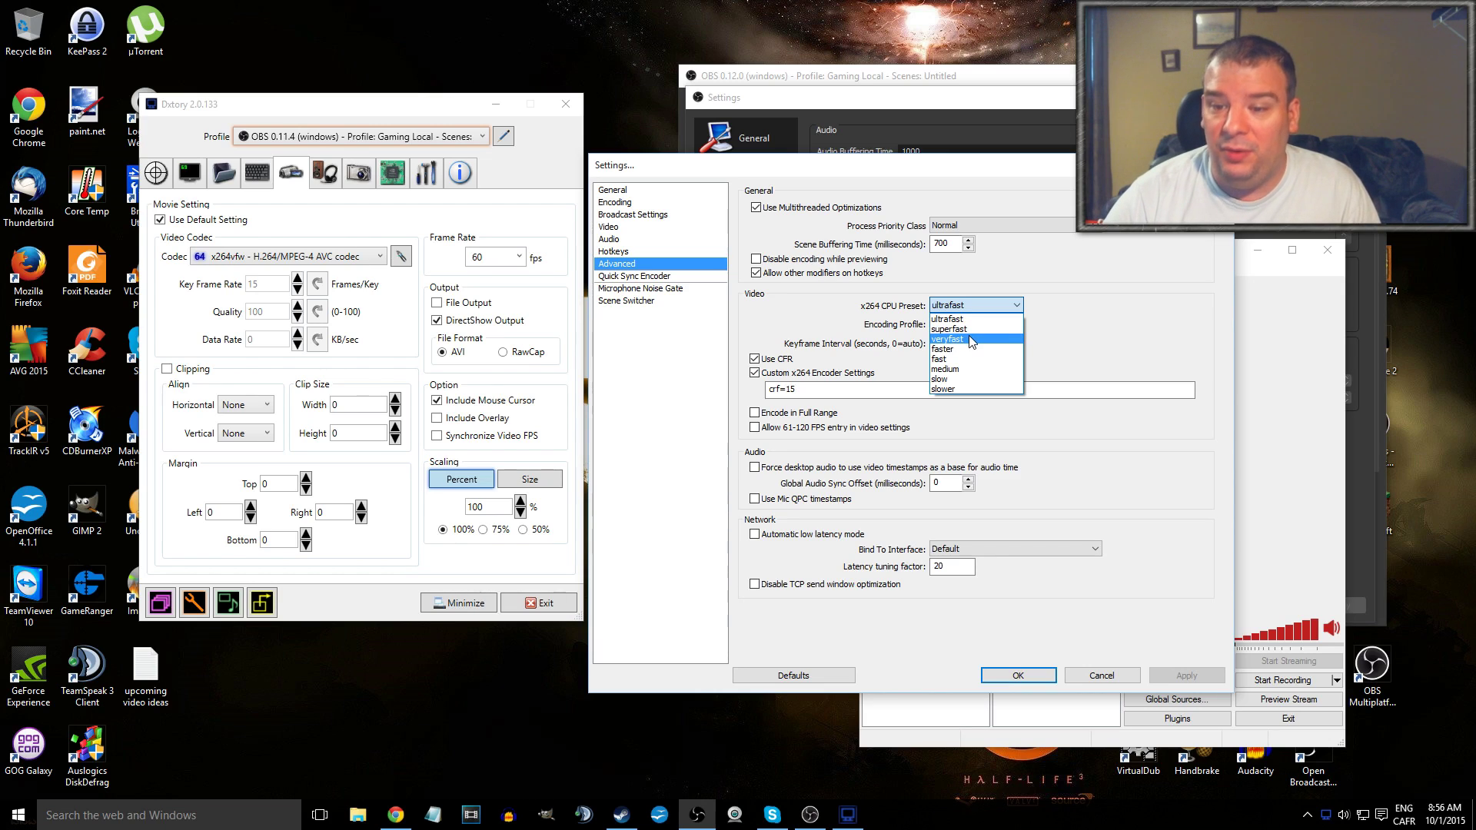
click(971, 303)
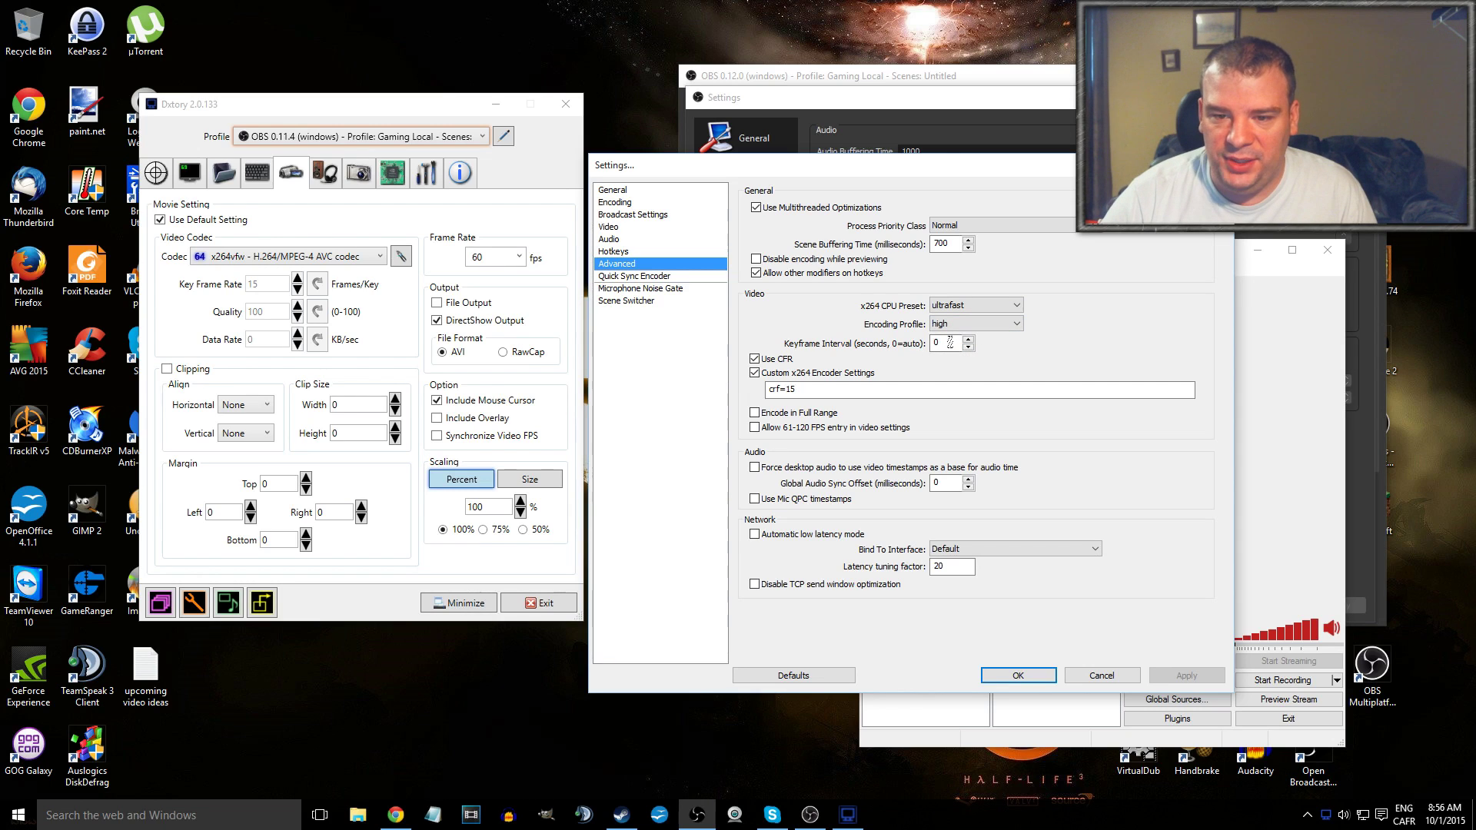
Step: Set the custom x264 encoder settings to crf=18 and apply the change
click(808, 388)
key(BackSpace)
text(8)
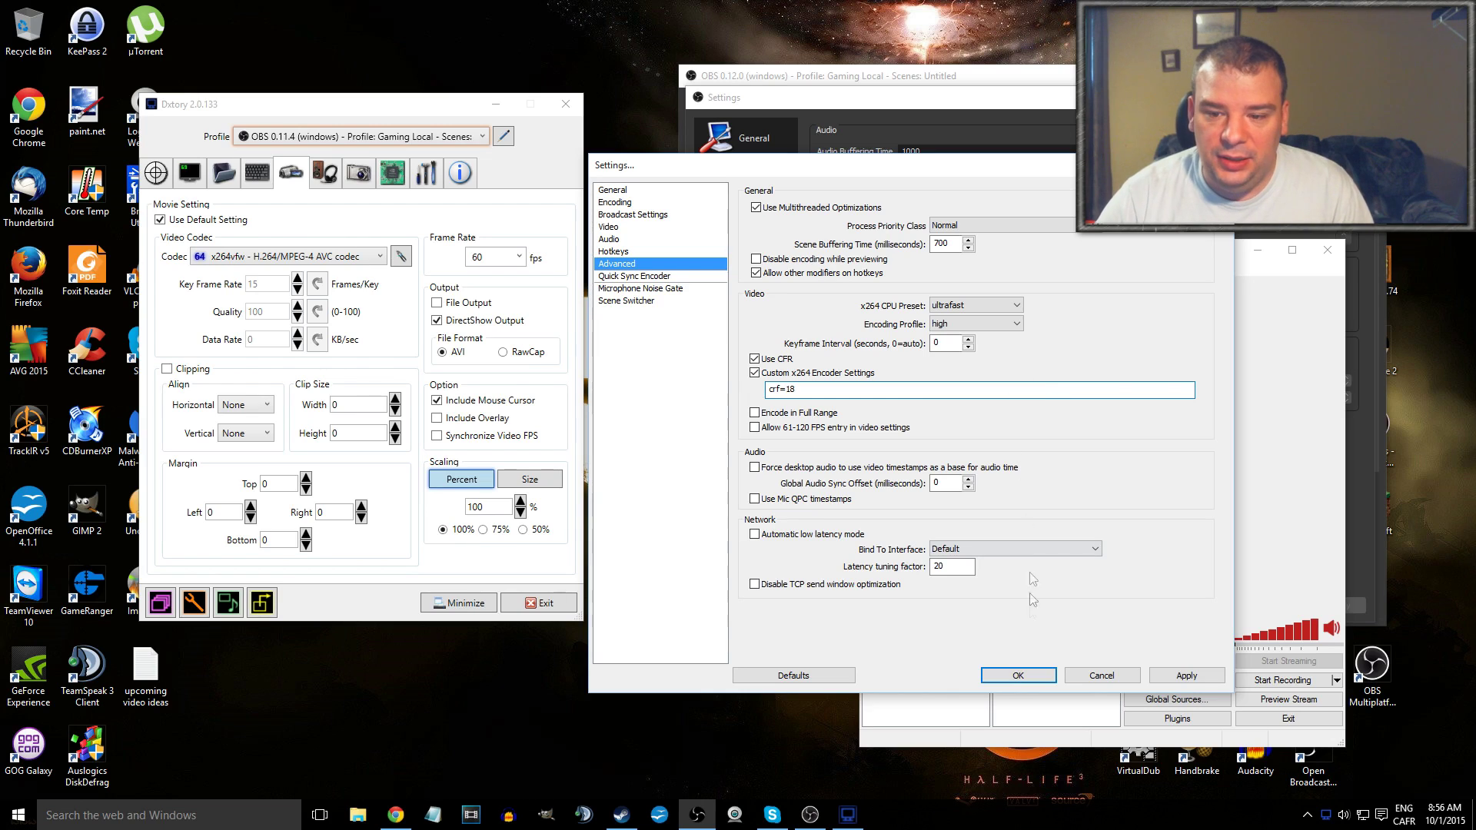
click(1186, 675)
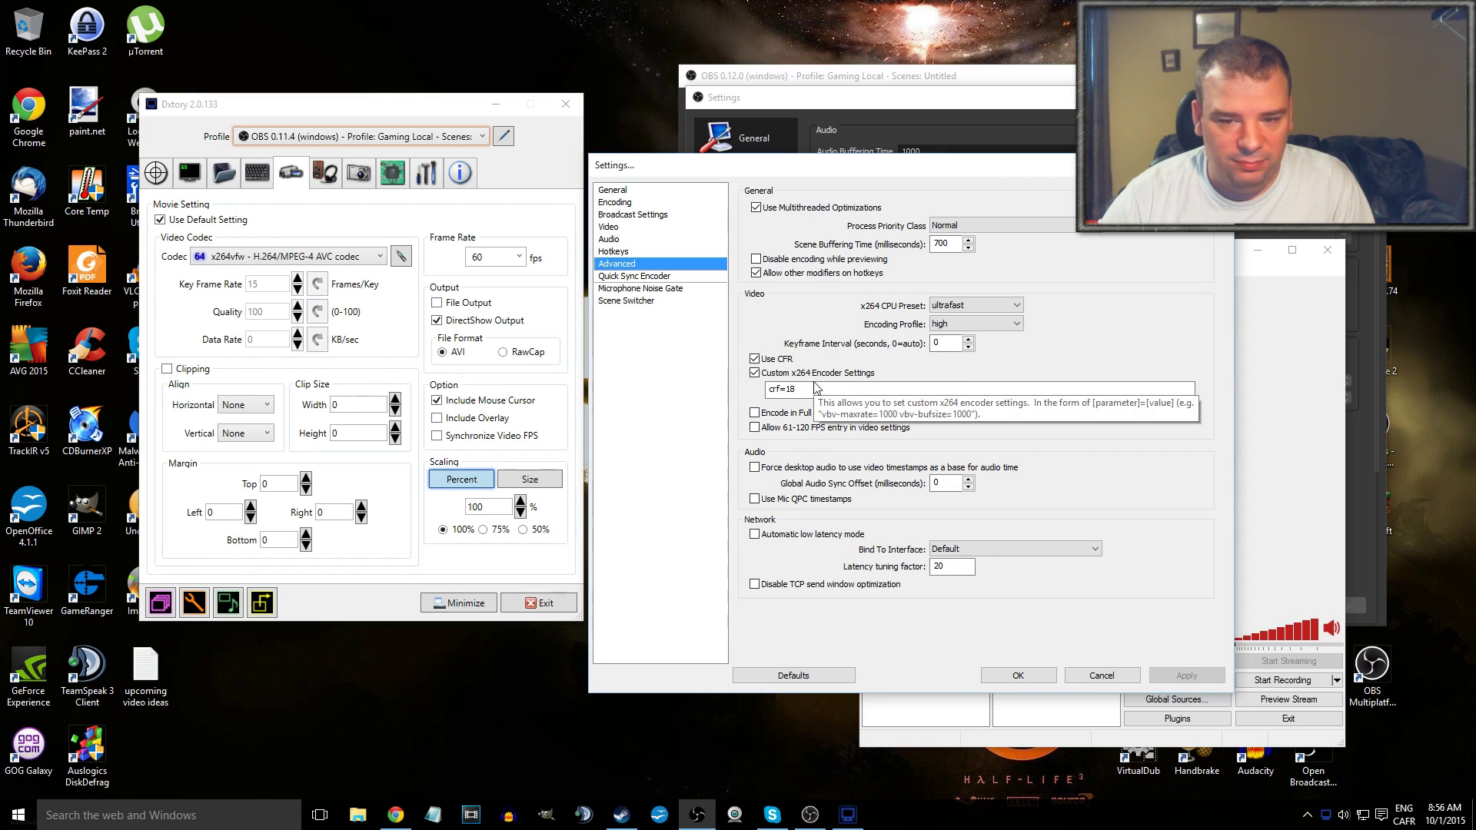
Step: Glance at the Quick Sync Encoder settings and preview the microphone level against the Microphone Noise Gate thresholds
click(663, 277)
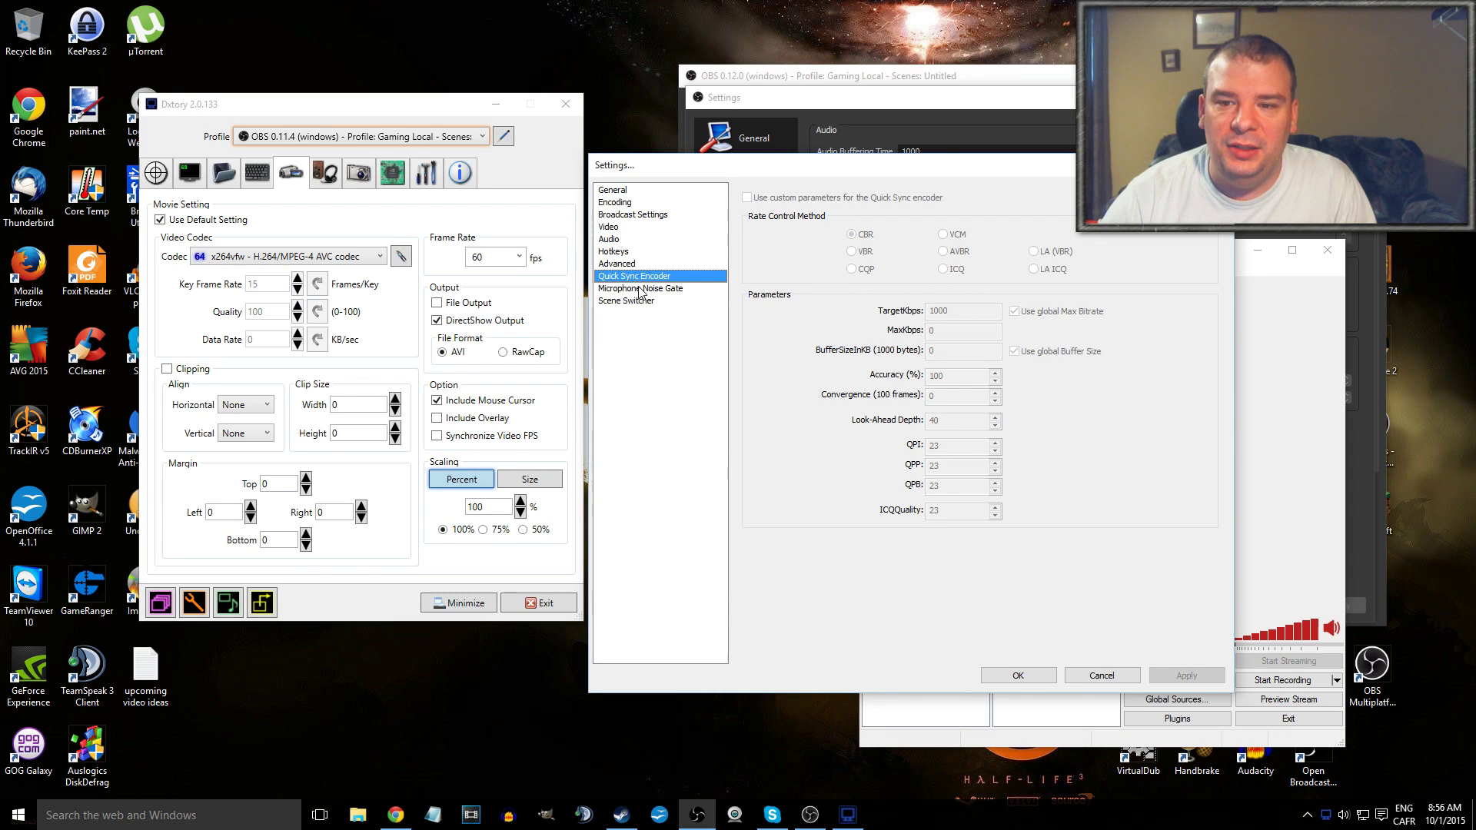
click(647, 289)
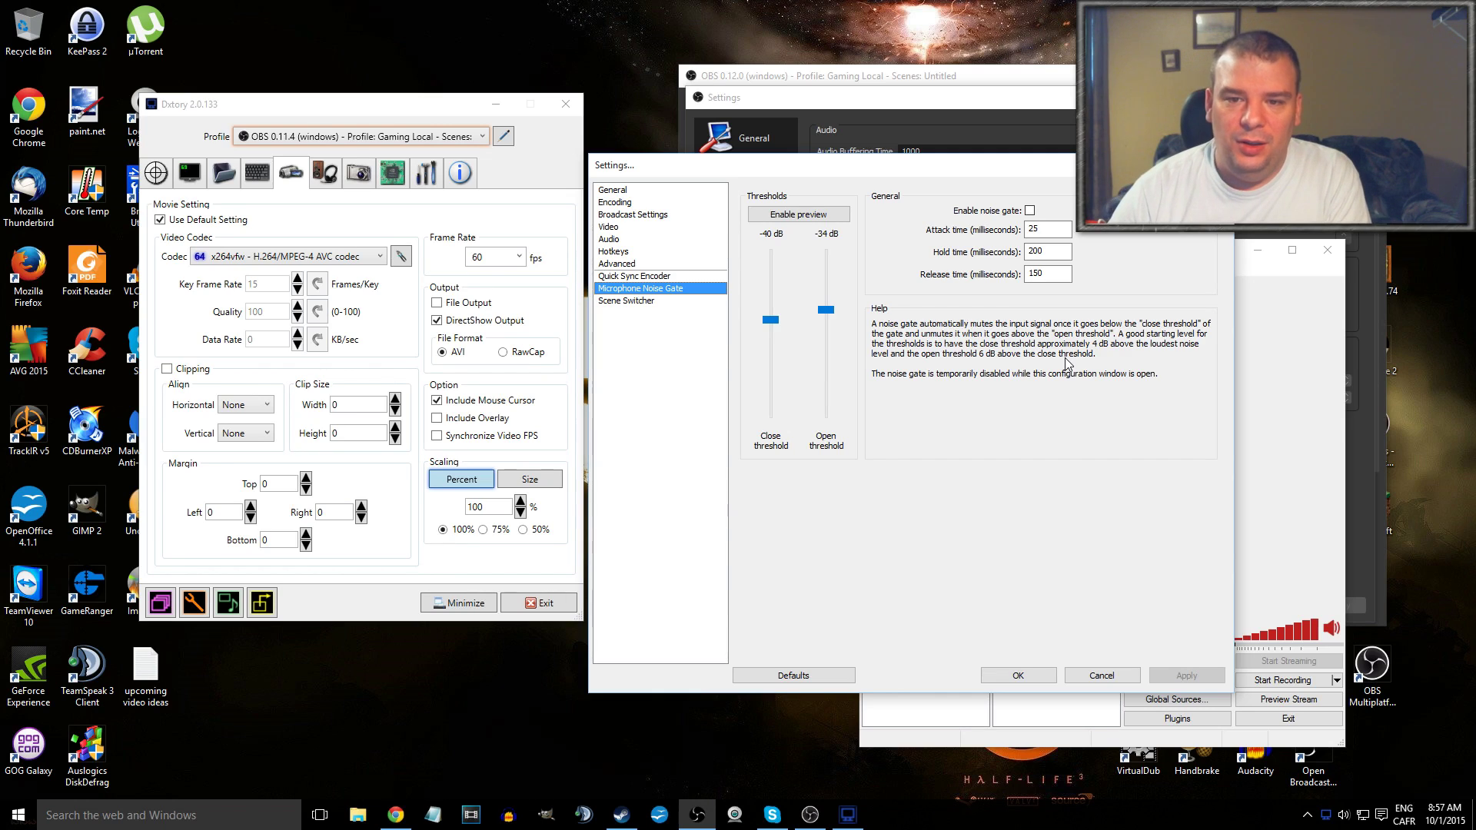
click(804, 217)
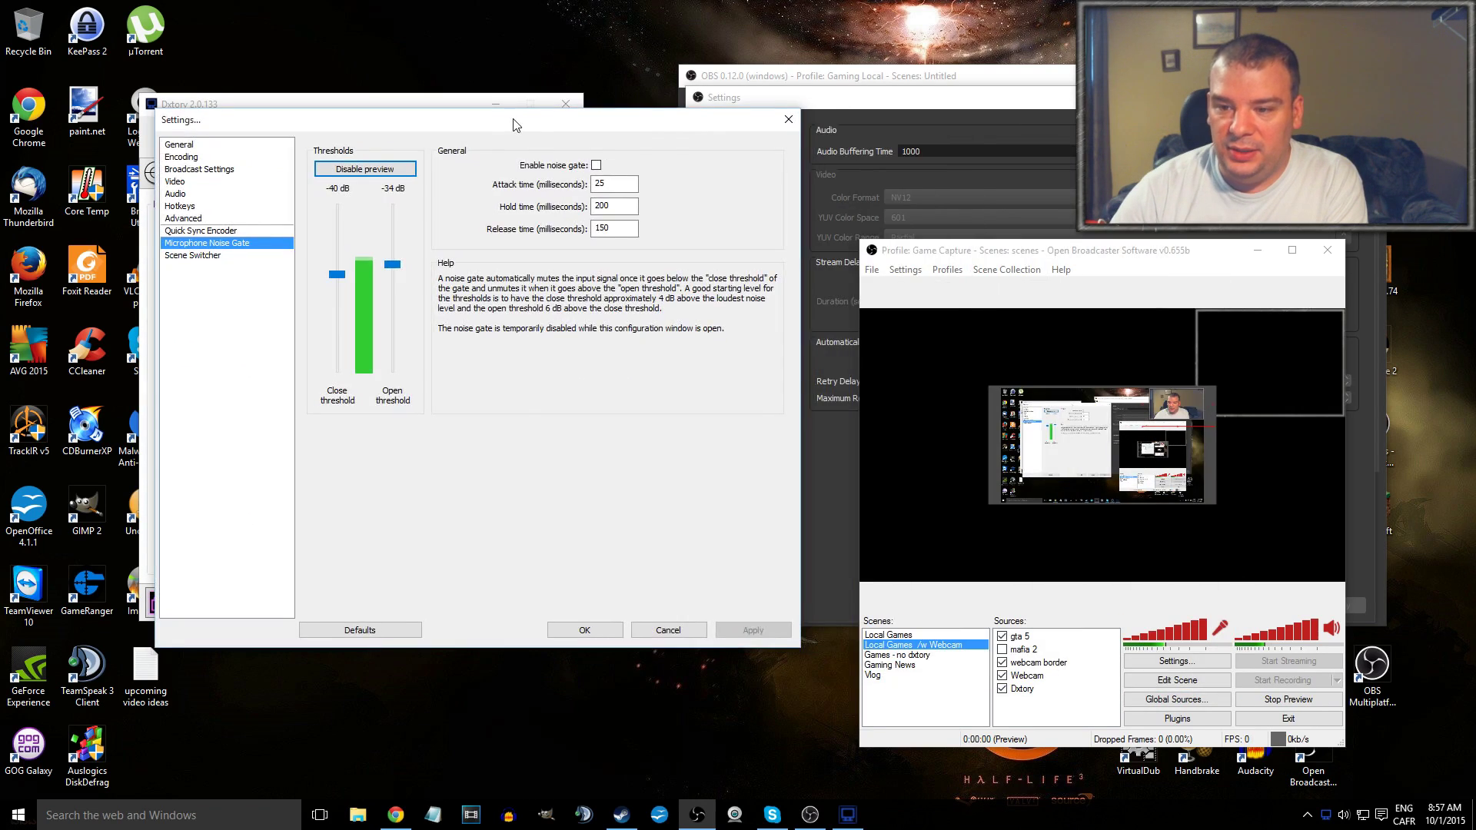
drag(515, 125, 942, 161)
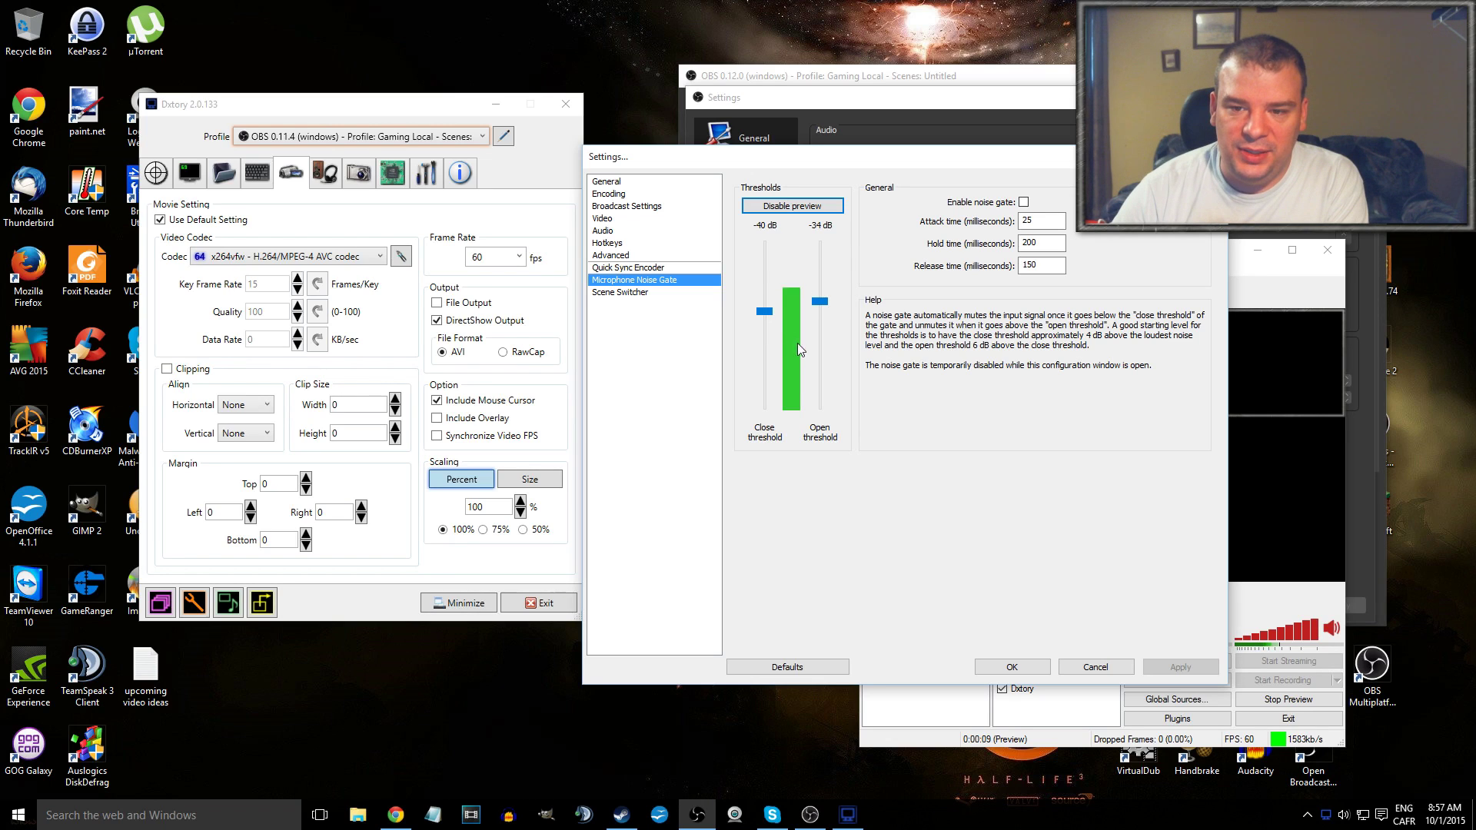
drag(860, 163, 607, 182)
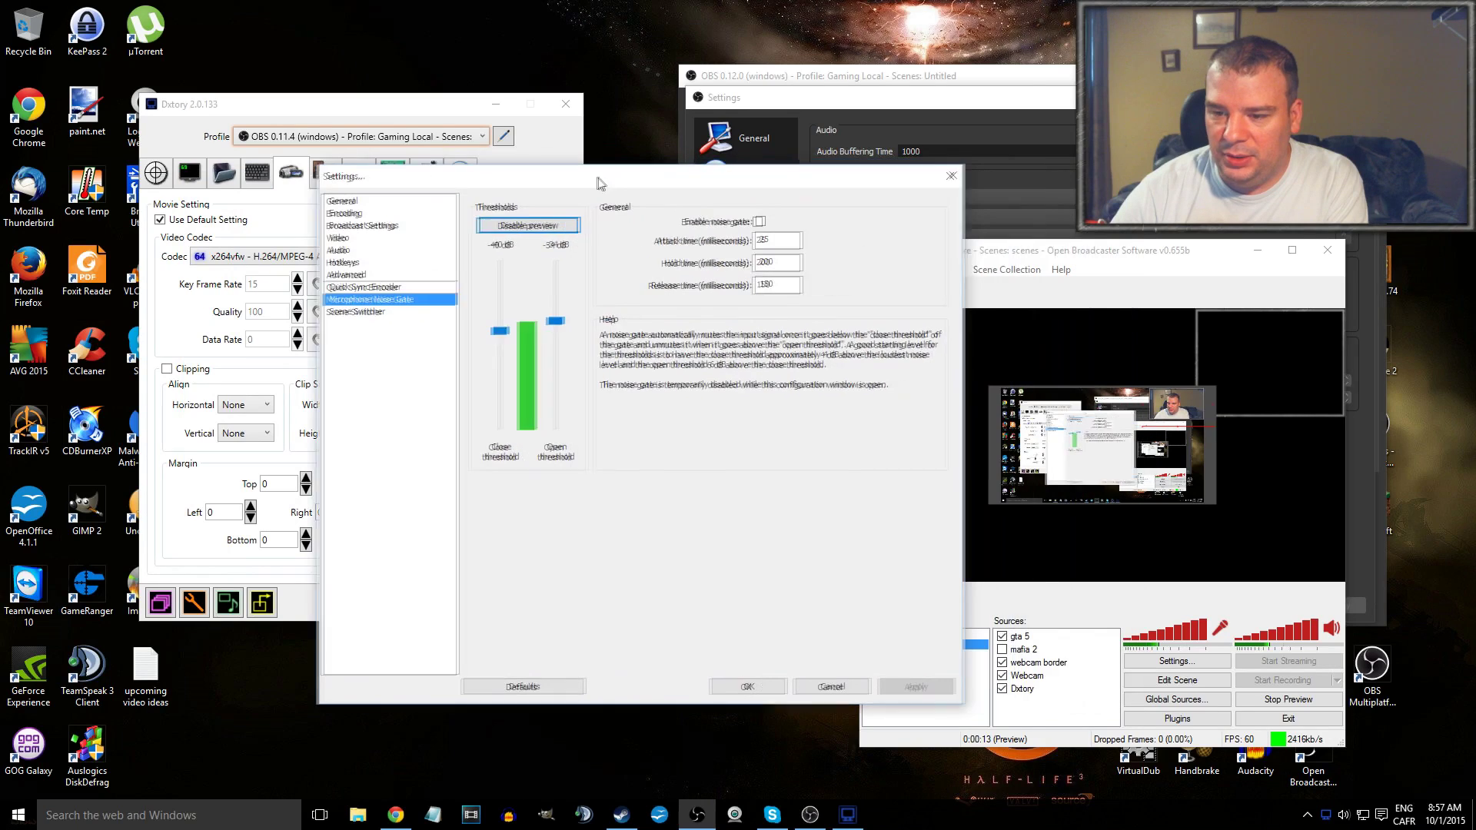
drag(718, 185, 960, 185)
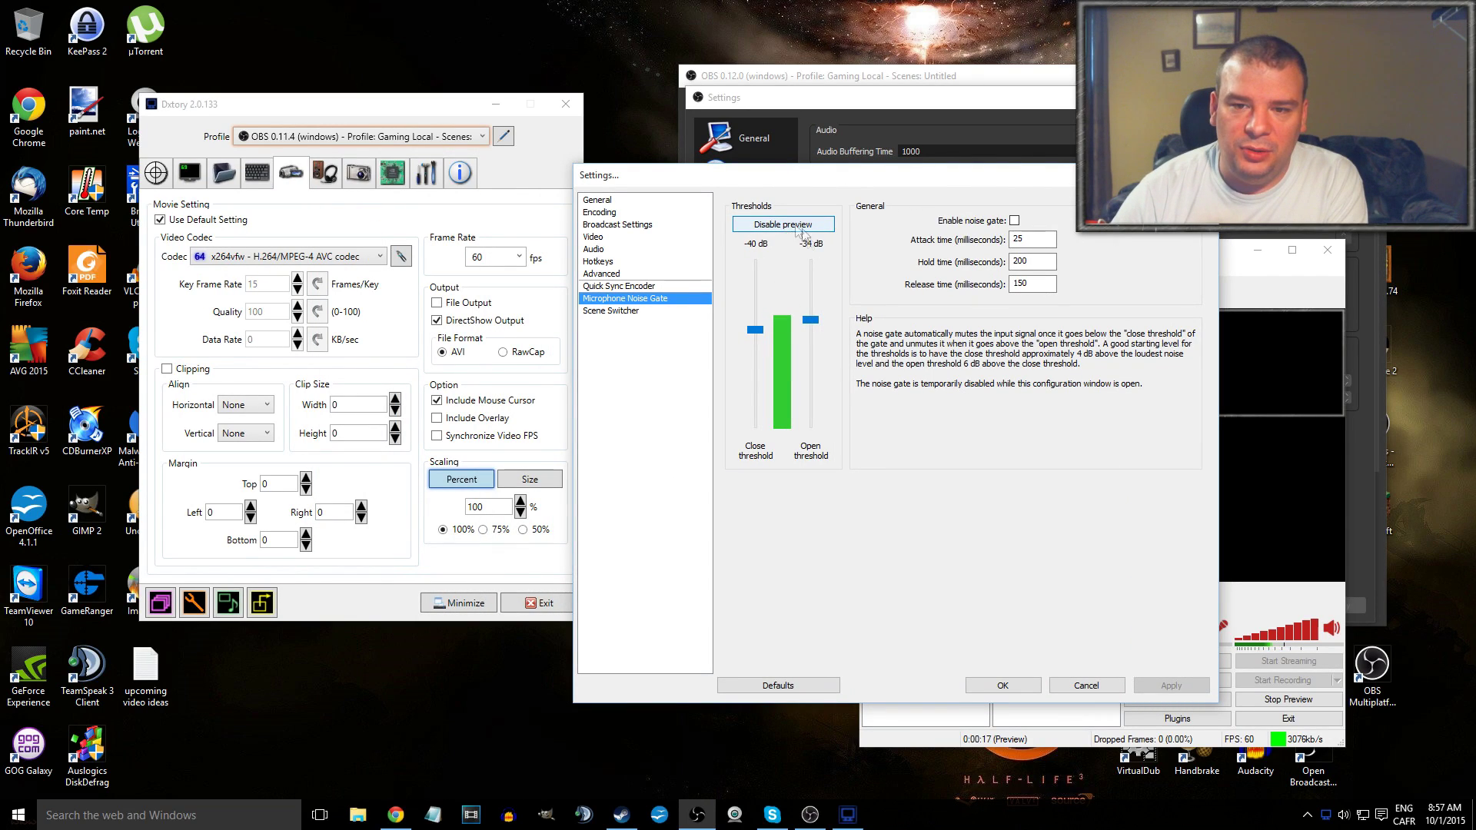
Step: Try a close threshold of -34 dB and an open threshold of -26 dB for the noise gate, and discard the changes
drag(811, 320, 764, 319)
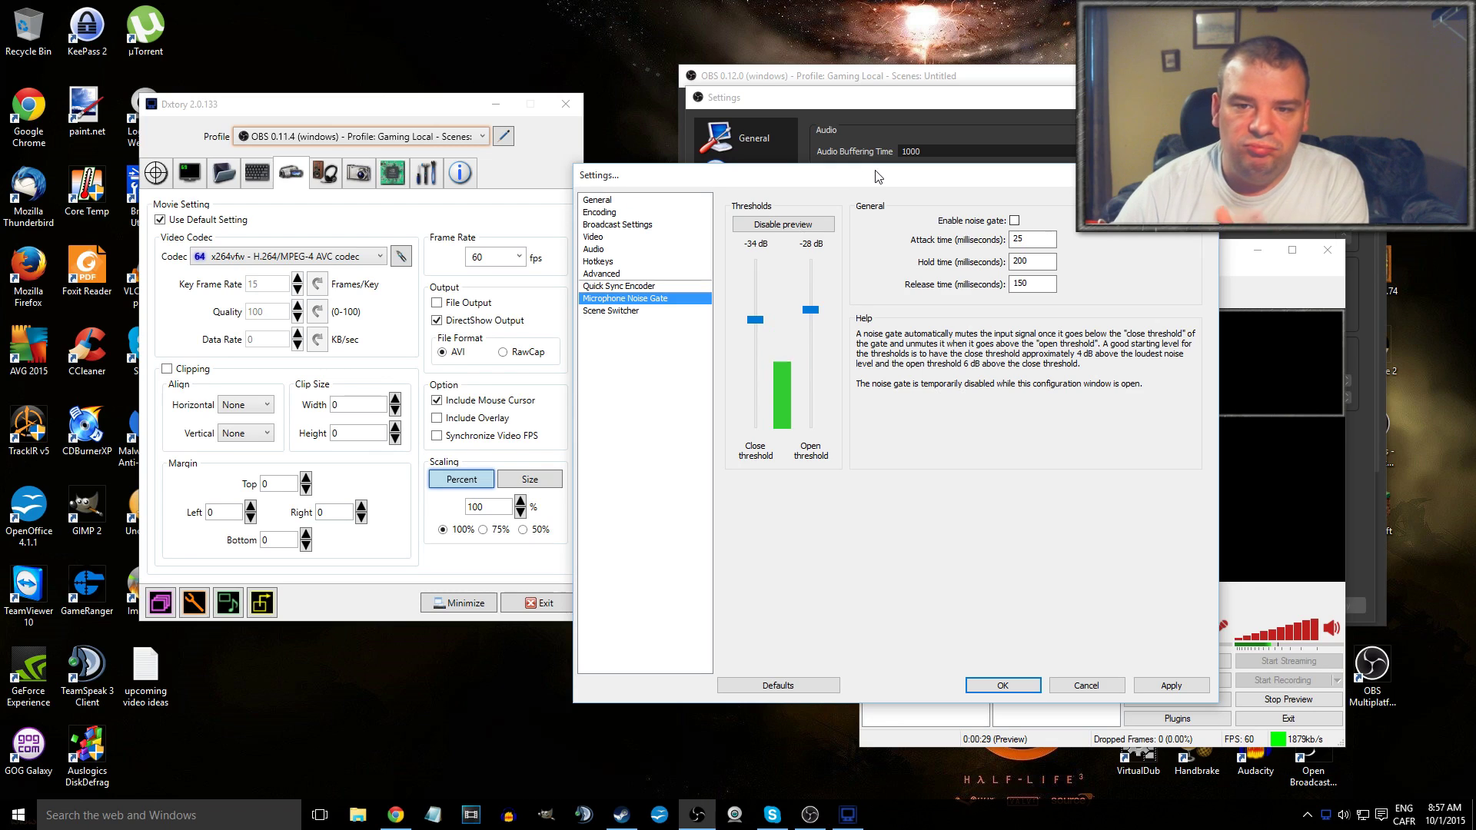
drag(696, 175, 757, 150)
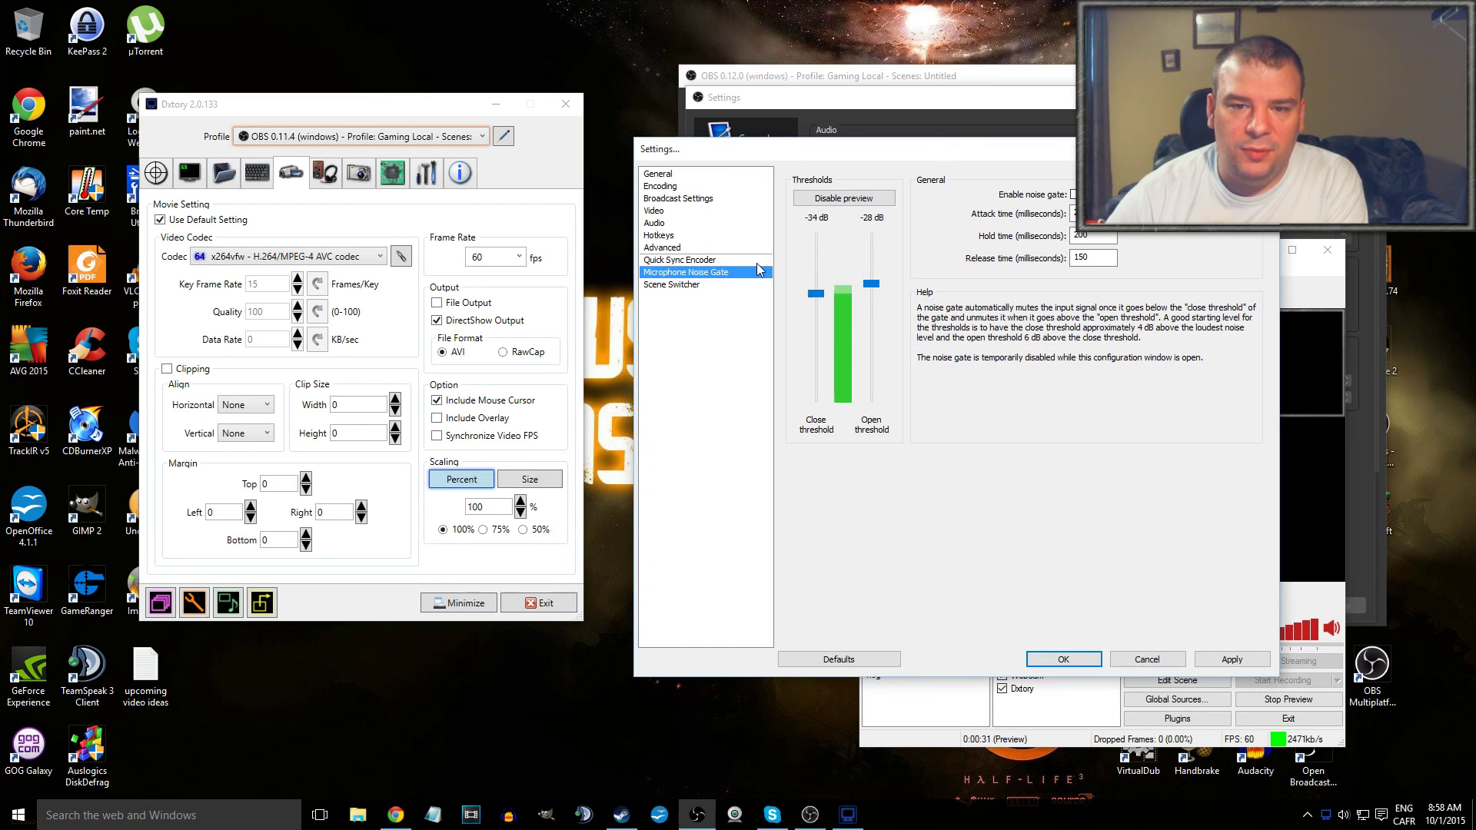
drag(819, 293, 876, 282)
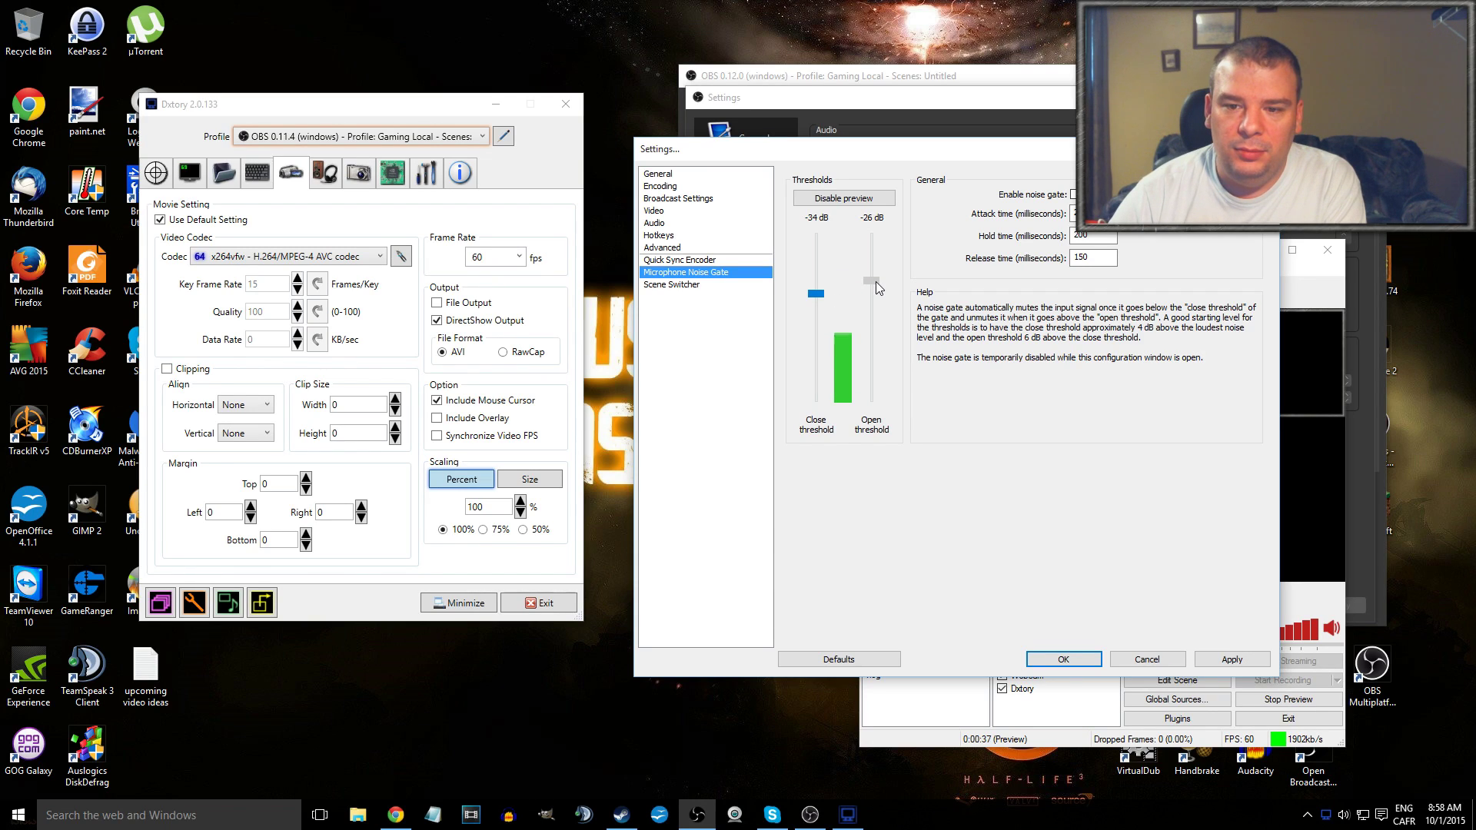
drag(875, 281, 878, 316)
click(1159, 662)
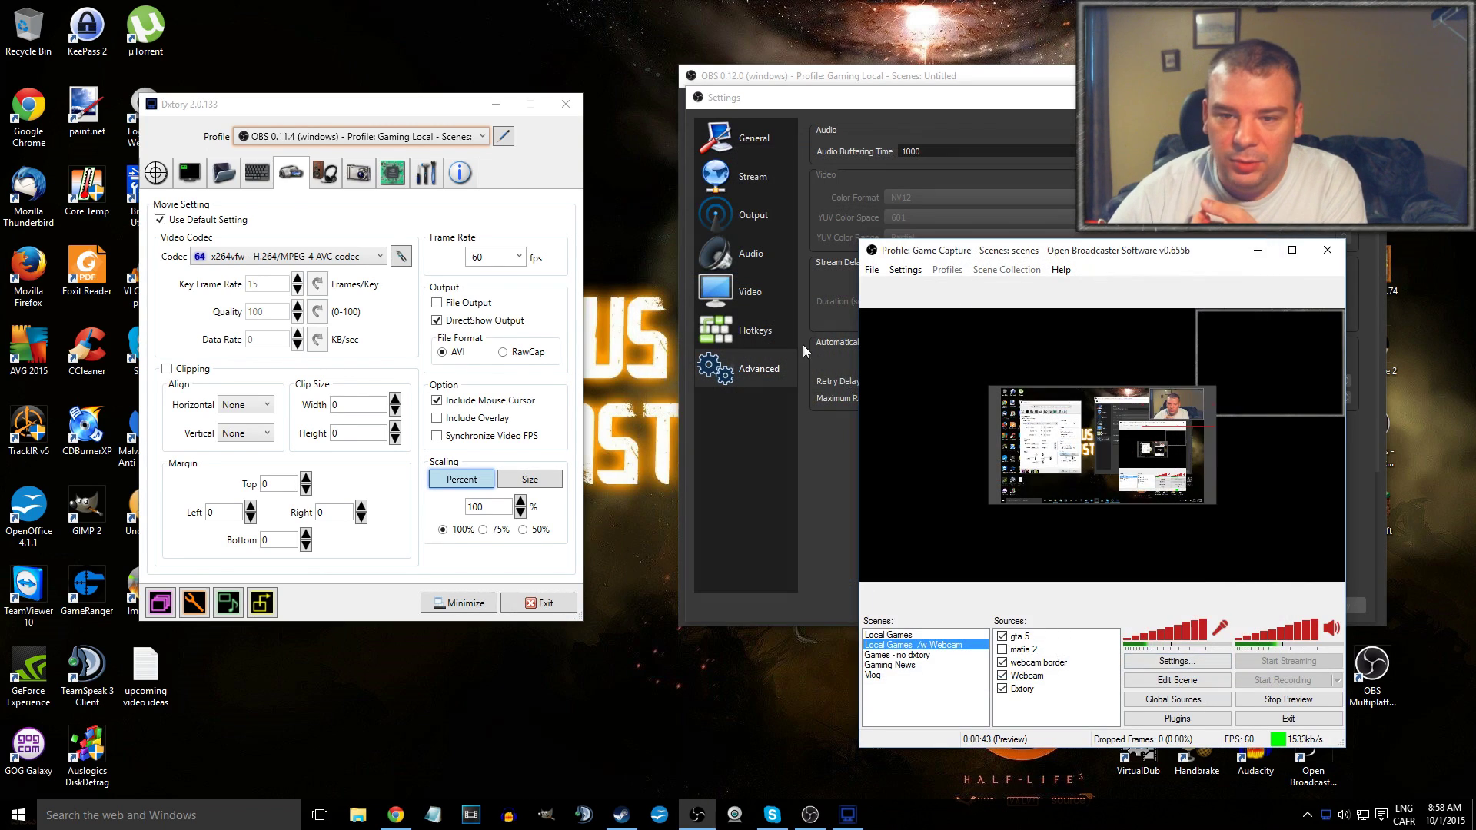
Step: Reopen the Microphone Noise Gate settings, check the live microphone level against the thresholds, and close the settings
click(905, 269)
click(917, 289)
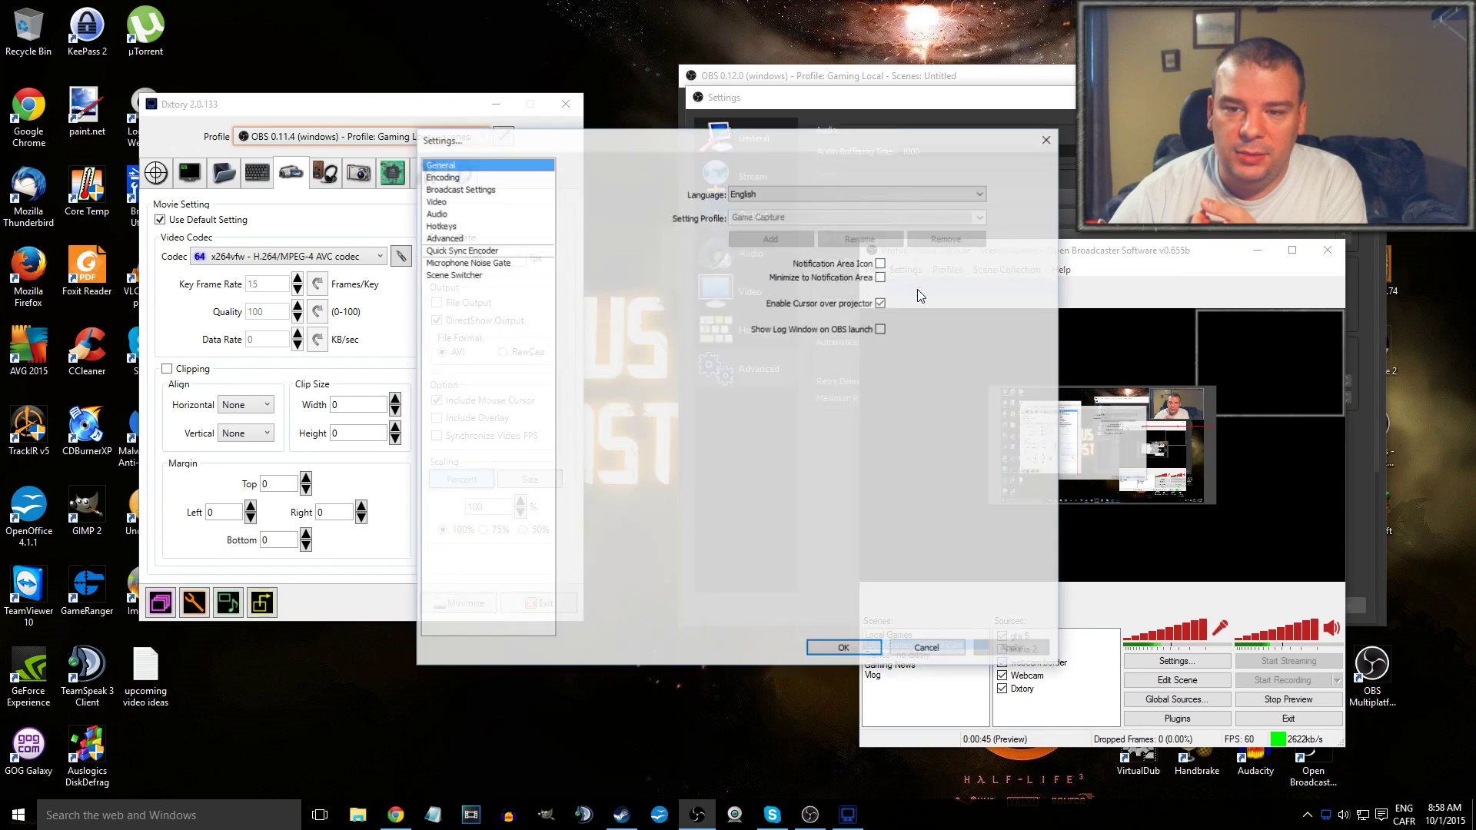
click(462, 262)
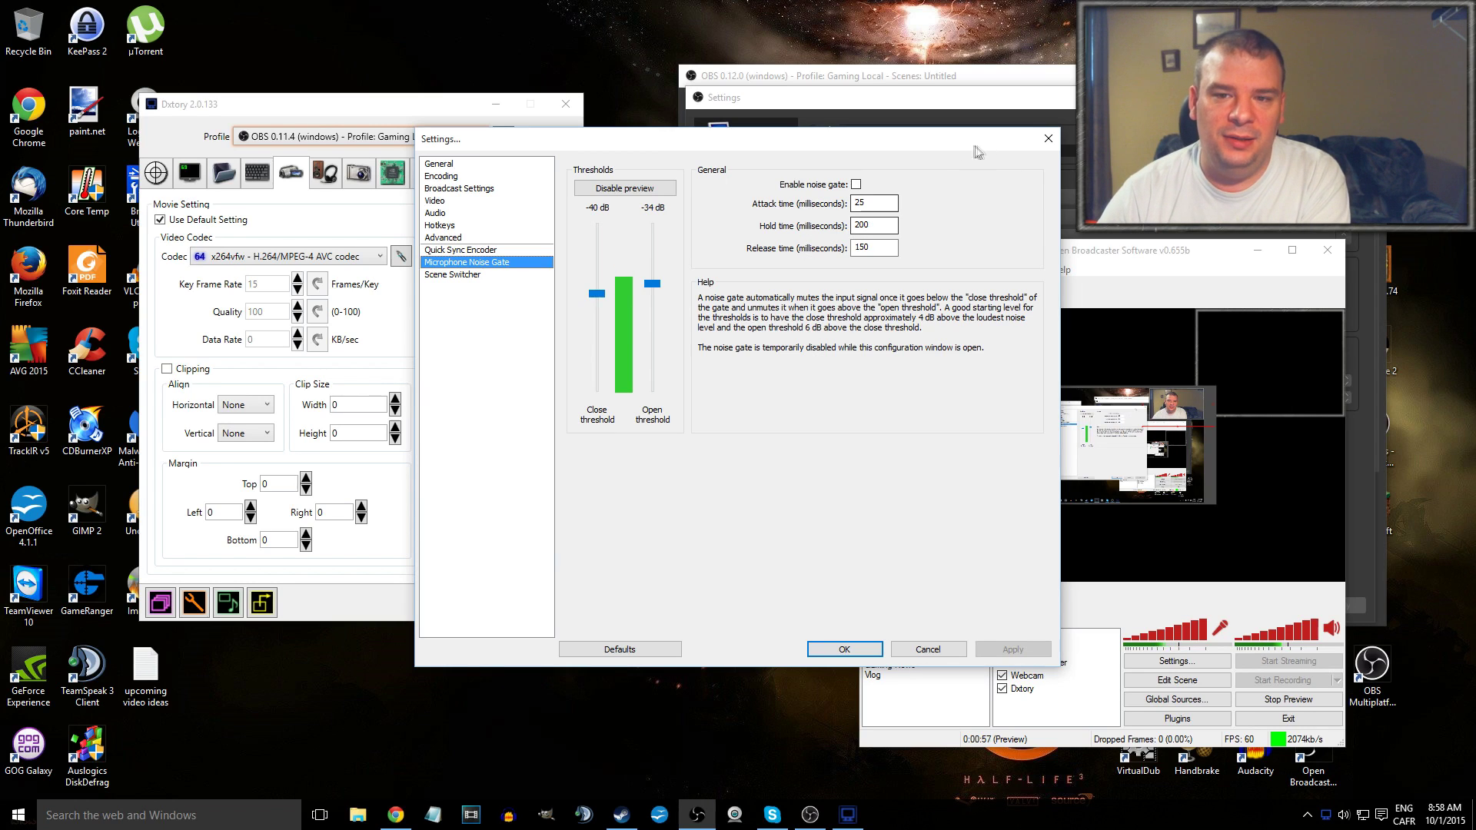
drag(951, 143, 1086, 151)
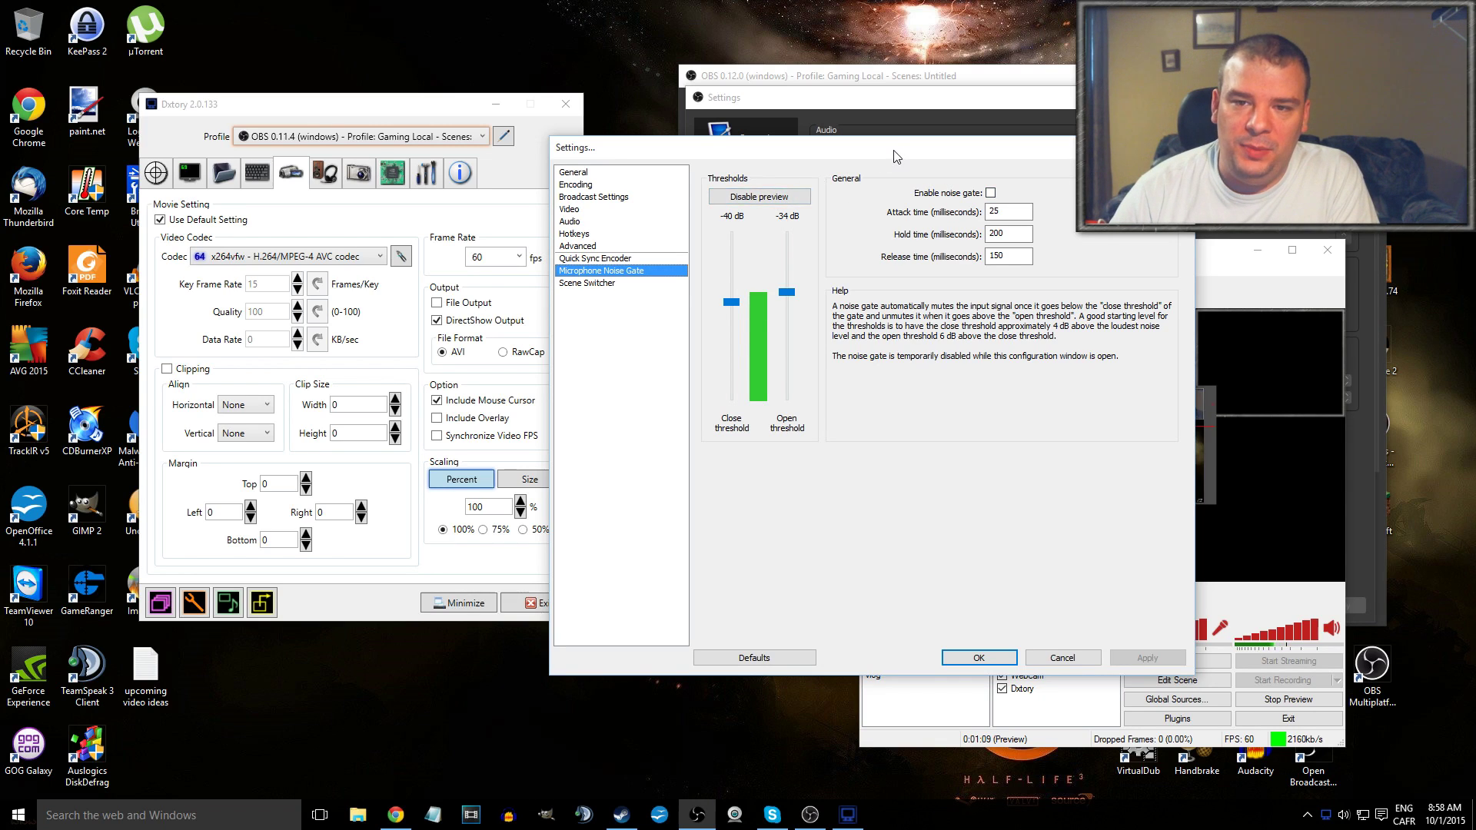
drag(863, 151, 920, 153)
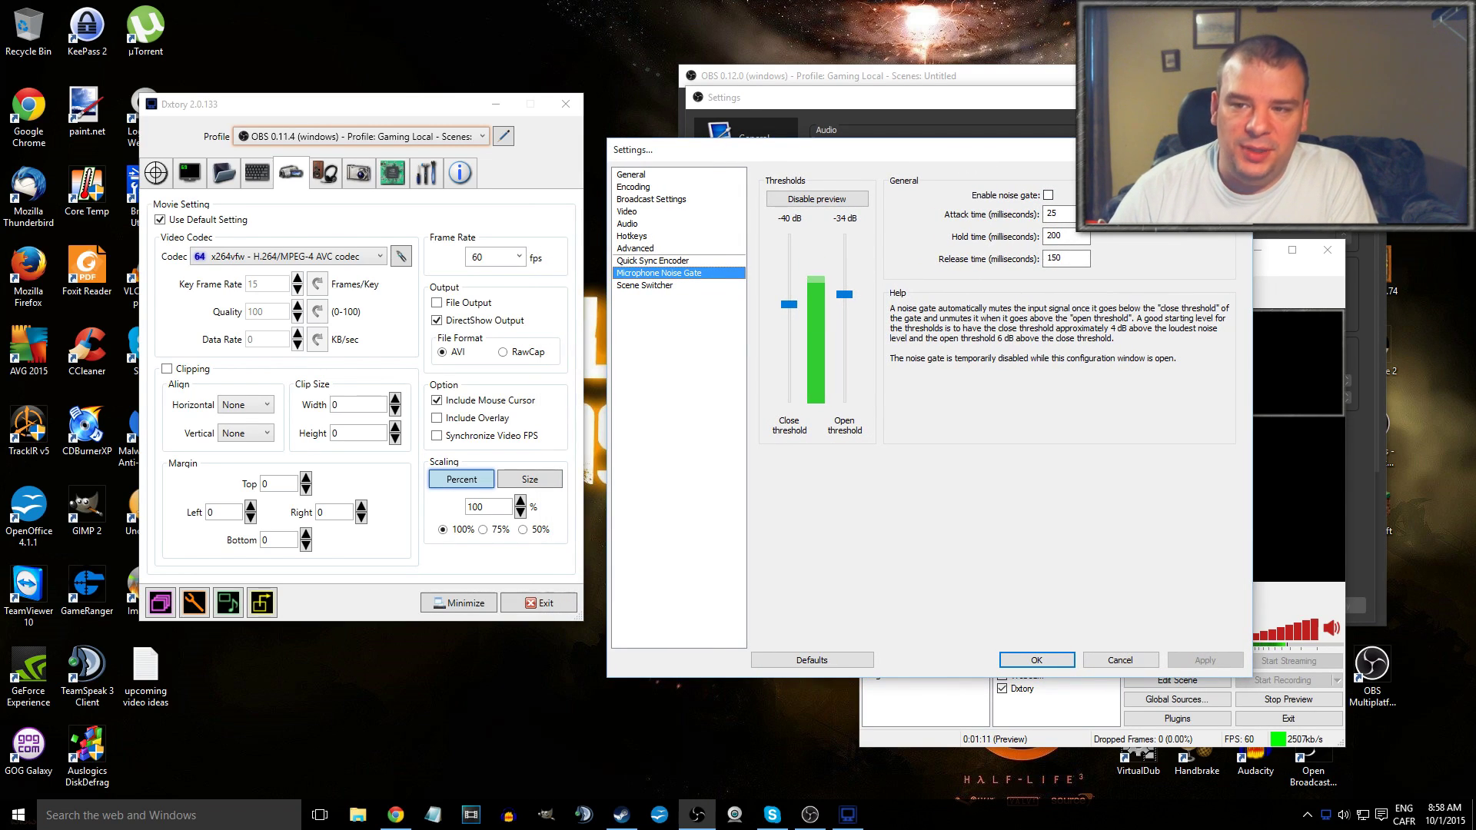
key(Escape)
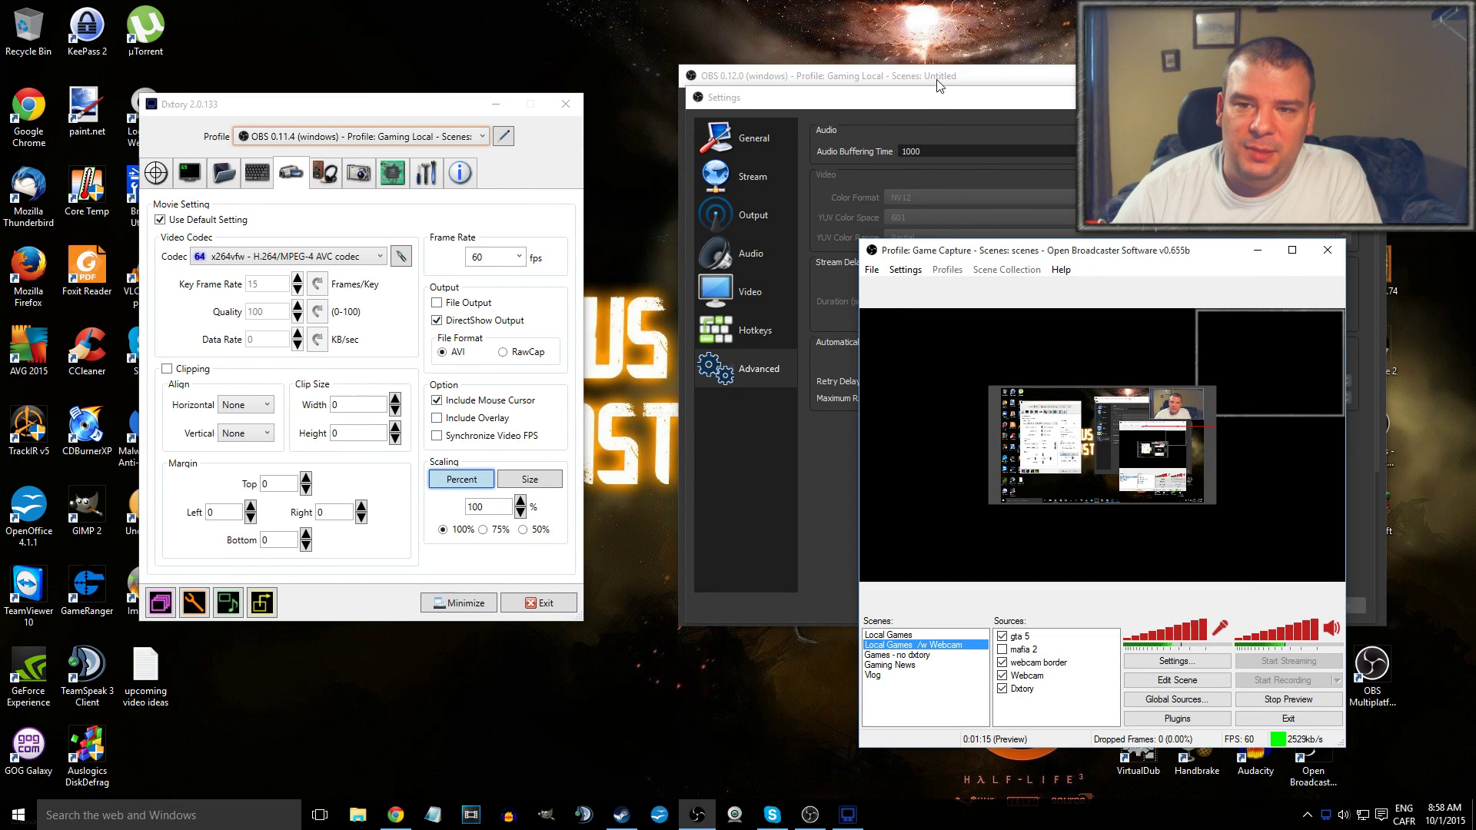
Step: Close Open Broadcaster Software v0.655b and leave the settings of OBS 0.12.0 without saving
drag(1089, 260, 953, 252)
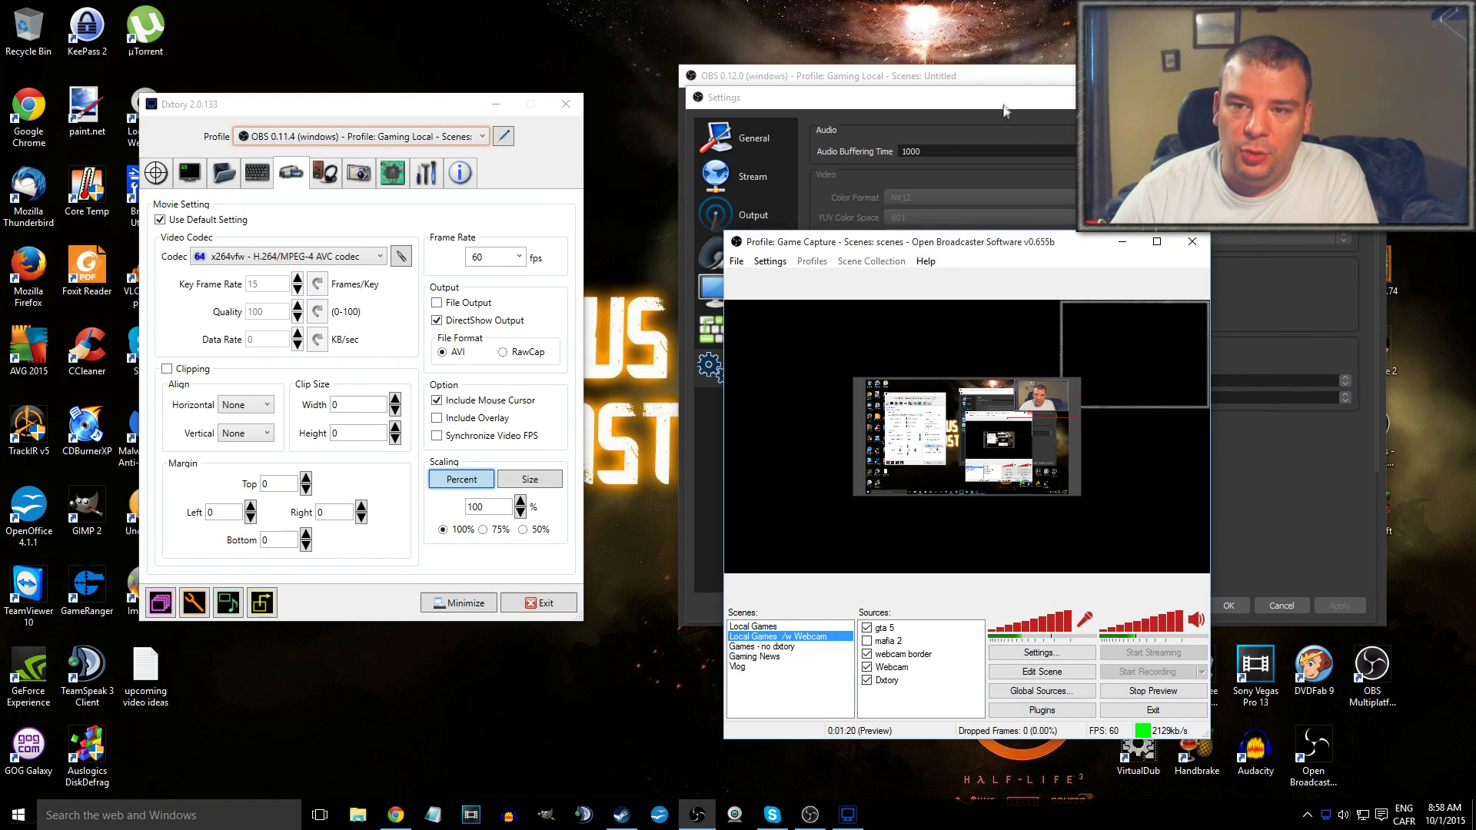
click(1192, 242)
drag(963, 91, 993, 162)
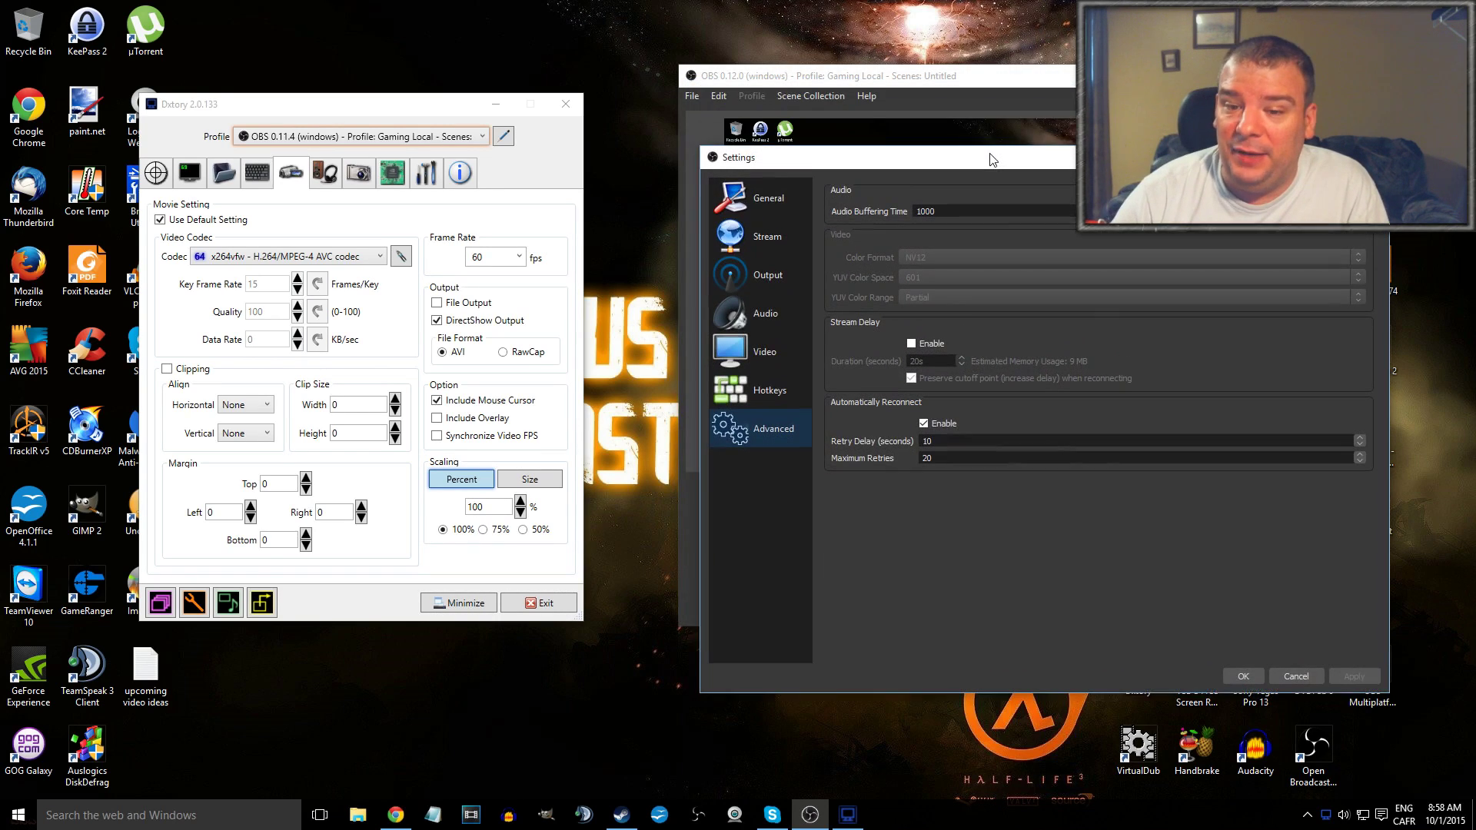
click(1296, 677)
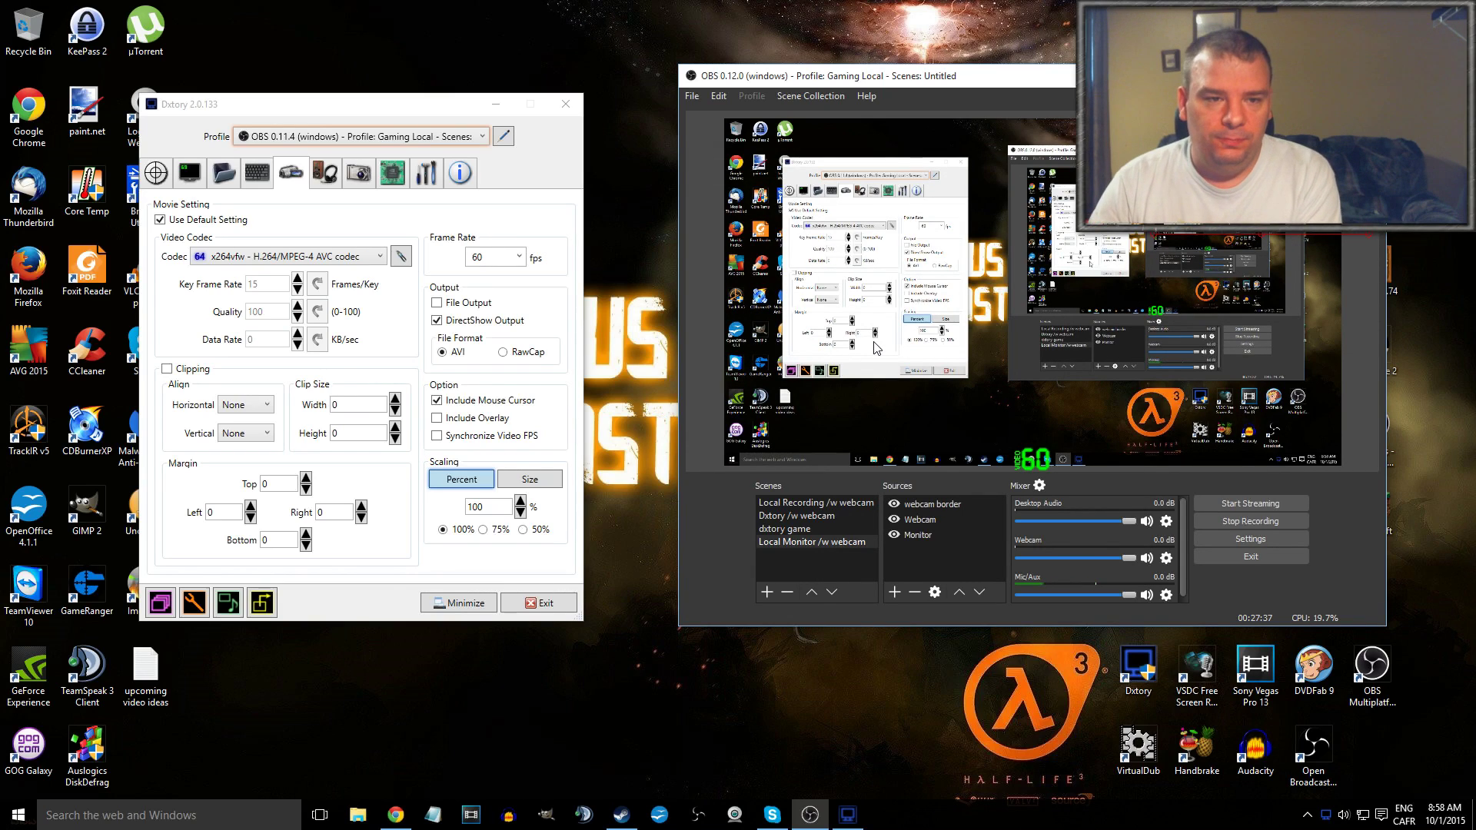
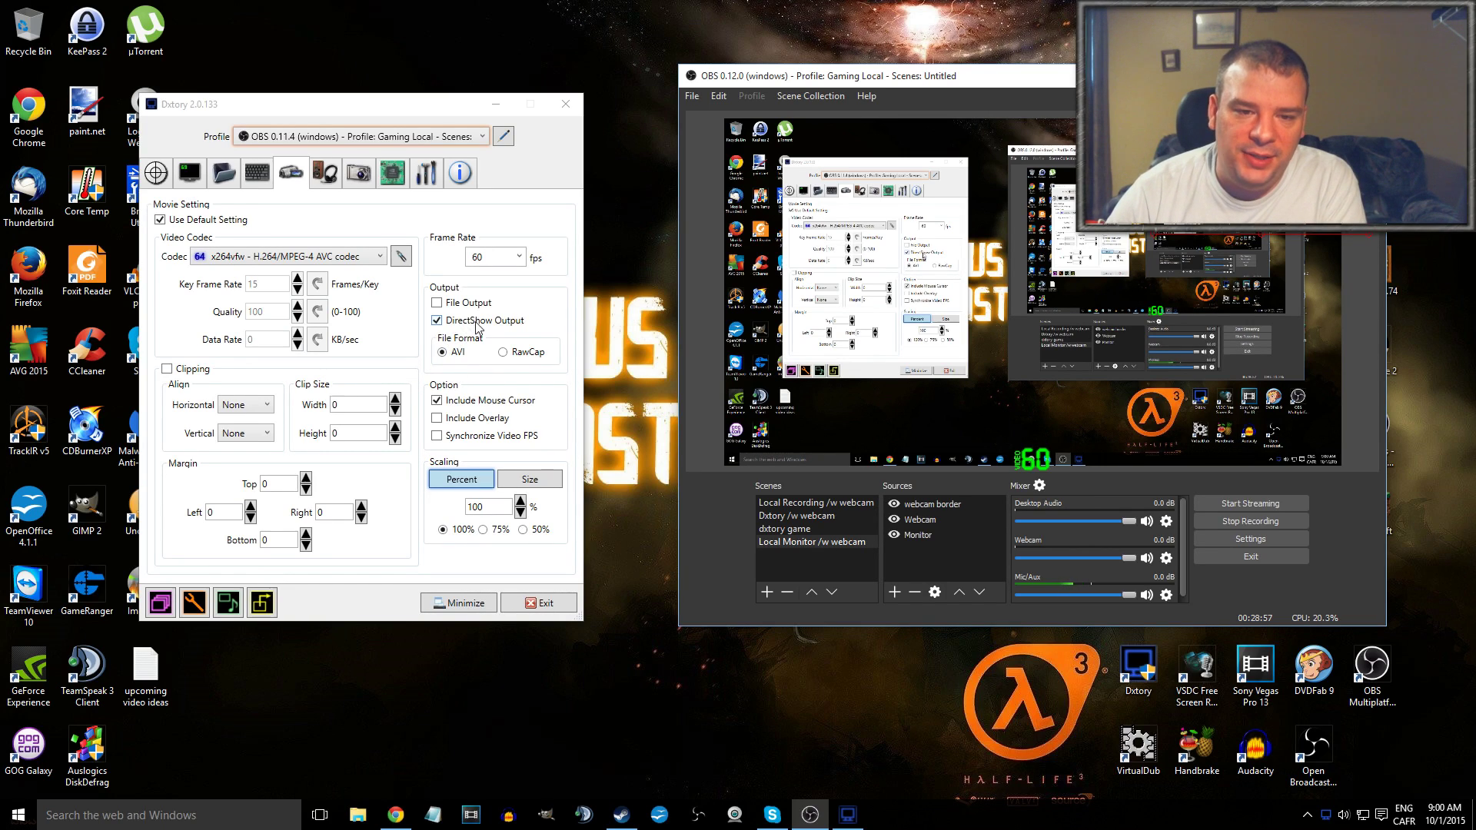
Step: Review the Output1 resolution and frame rate in Dxtory's video output settings, and close the dialog
click(277, 601)
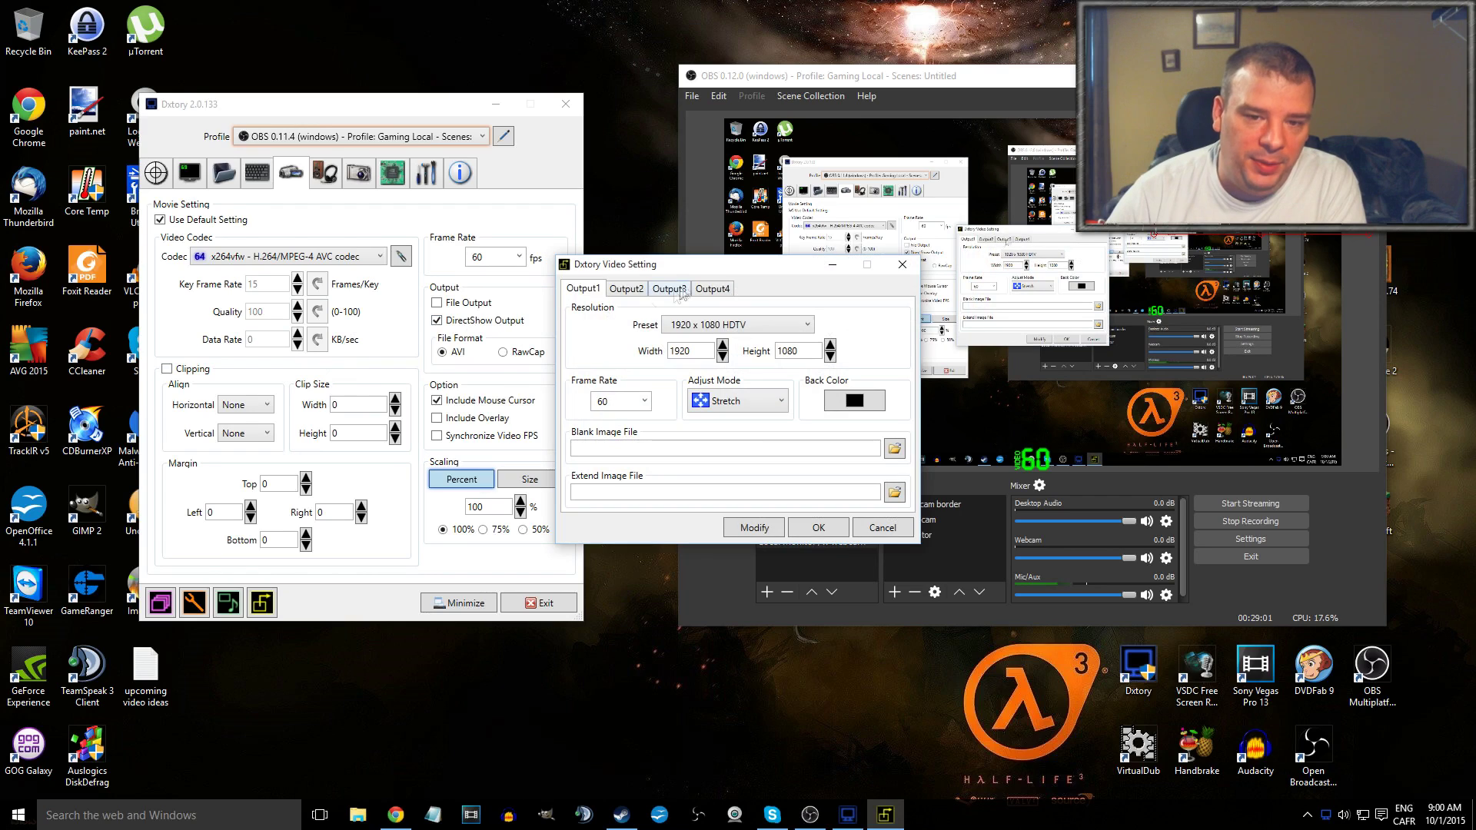
click(876, 527)
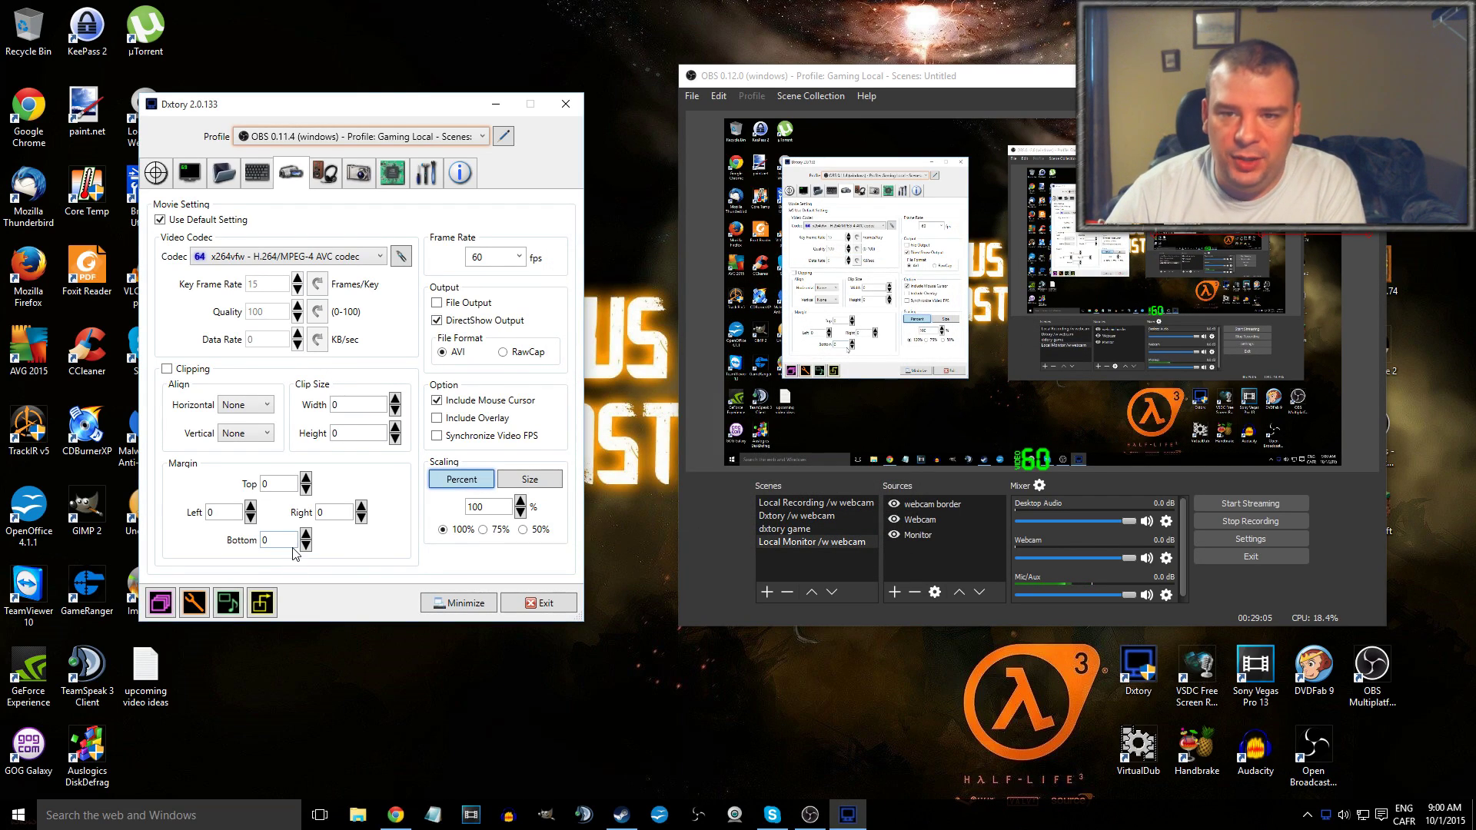
Step: Add a new Video Capture Device source, look through its device list and lower options, and cancel its properties
right_click(922, 562)
mouse_move(952, 576)
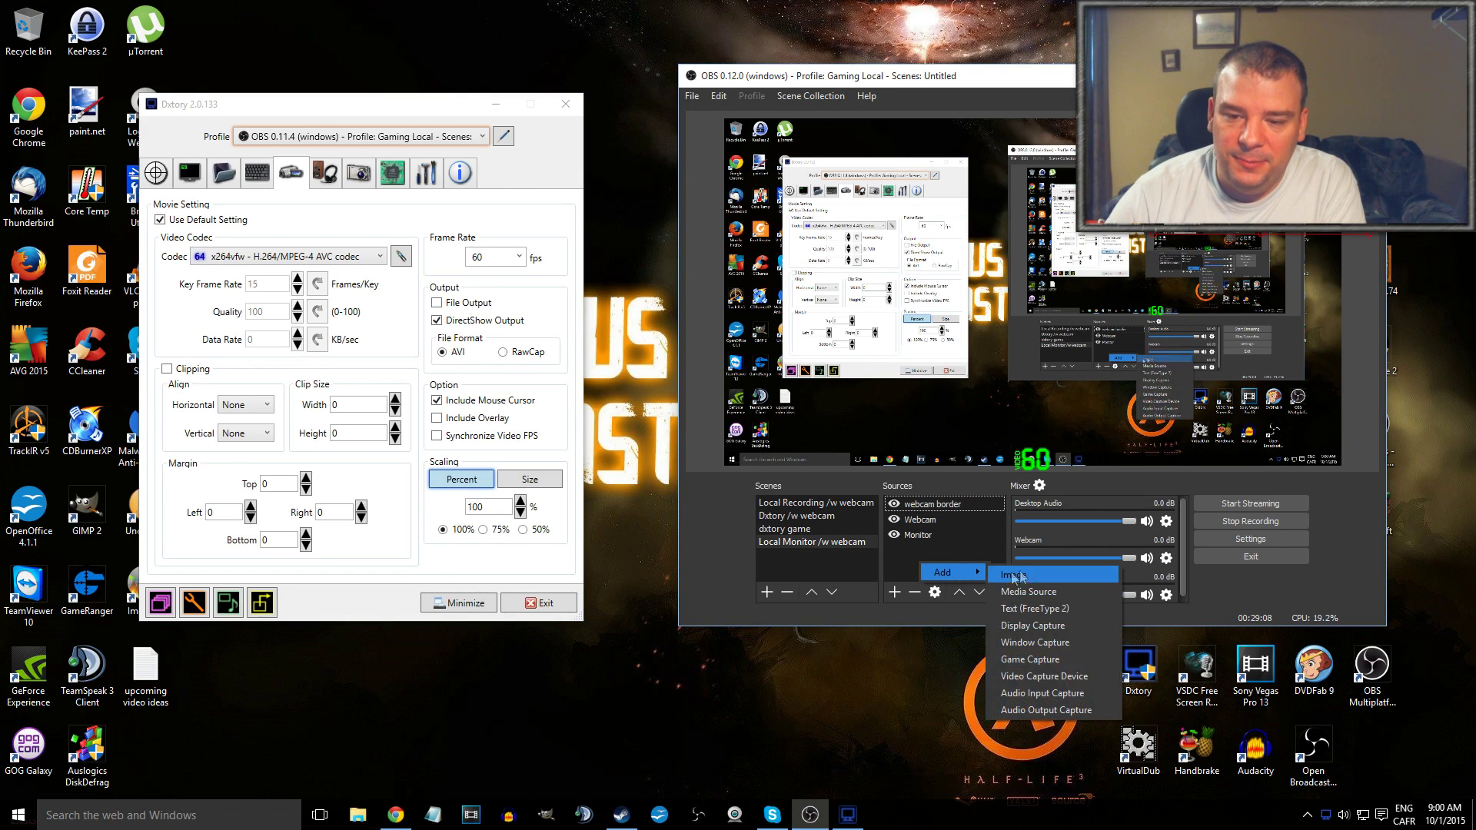
click(1039, 677)
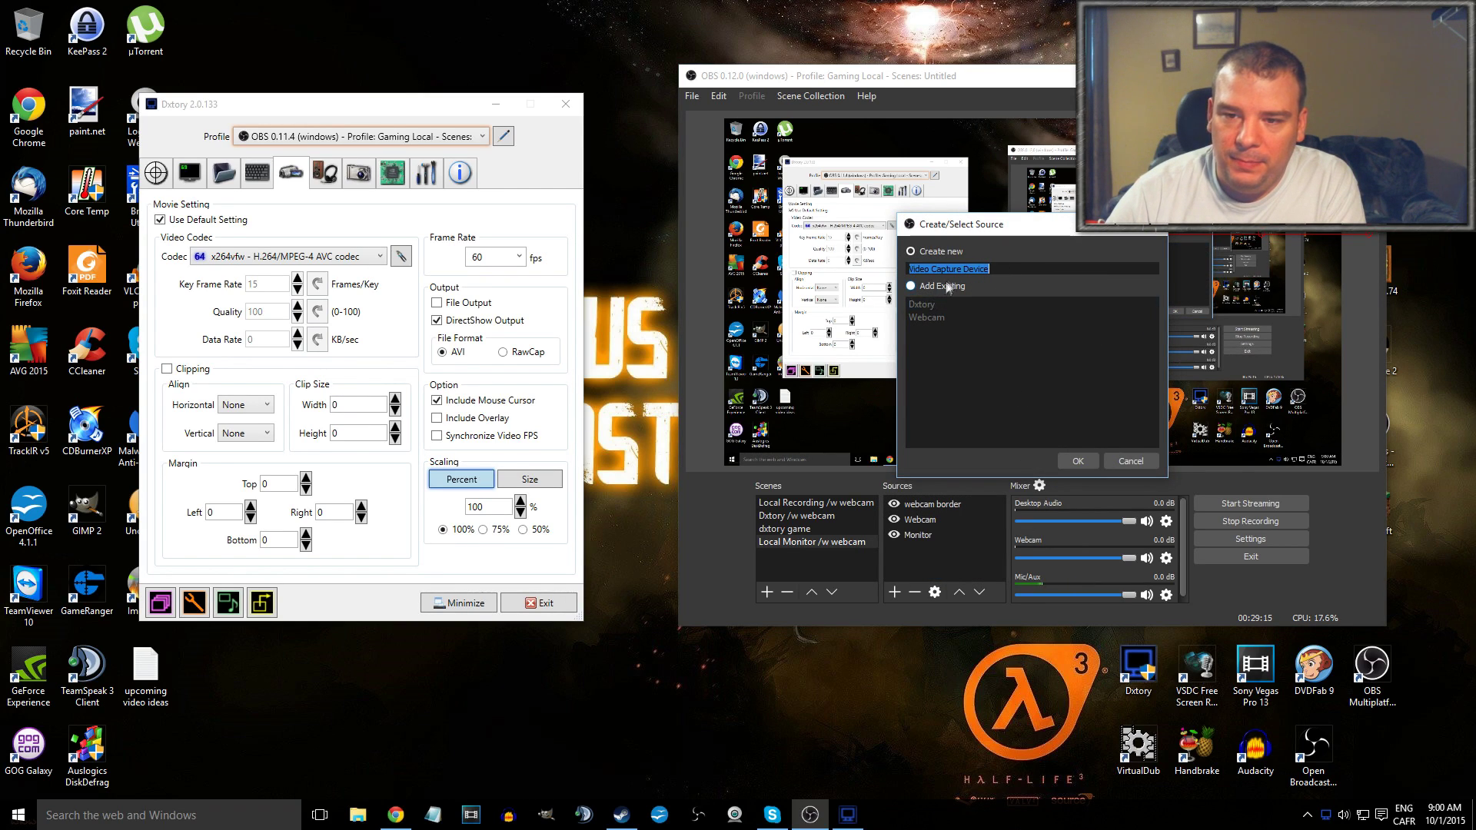
click(1086, 459)
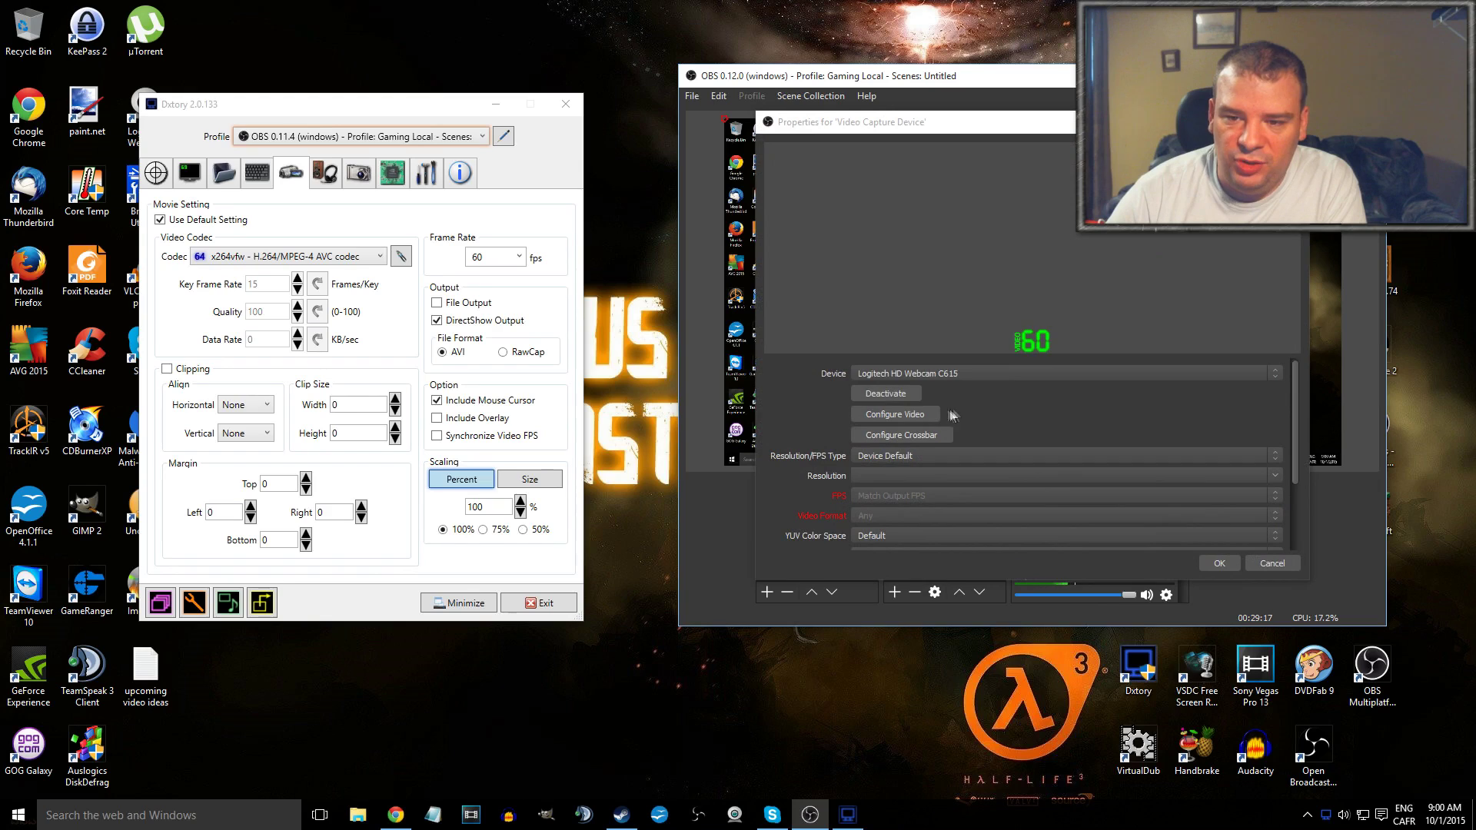
click(932, 375)
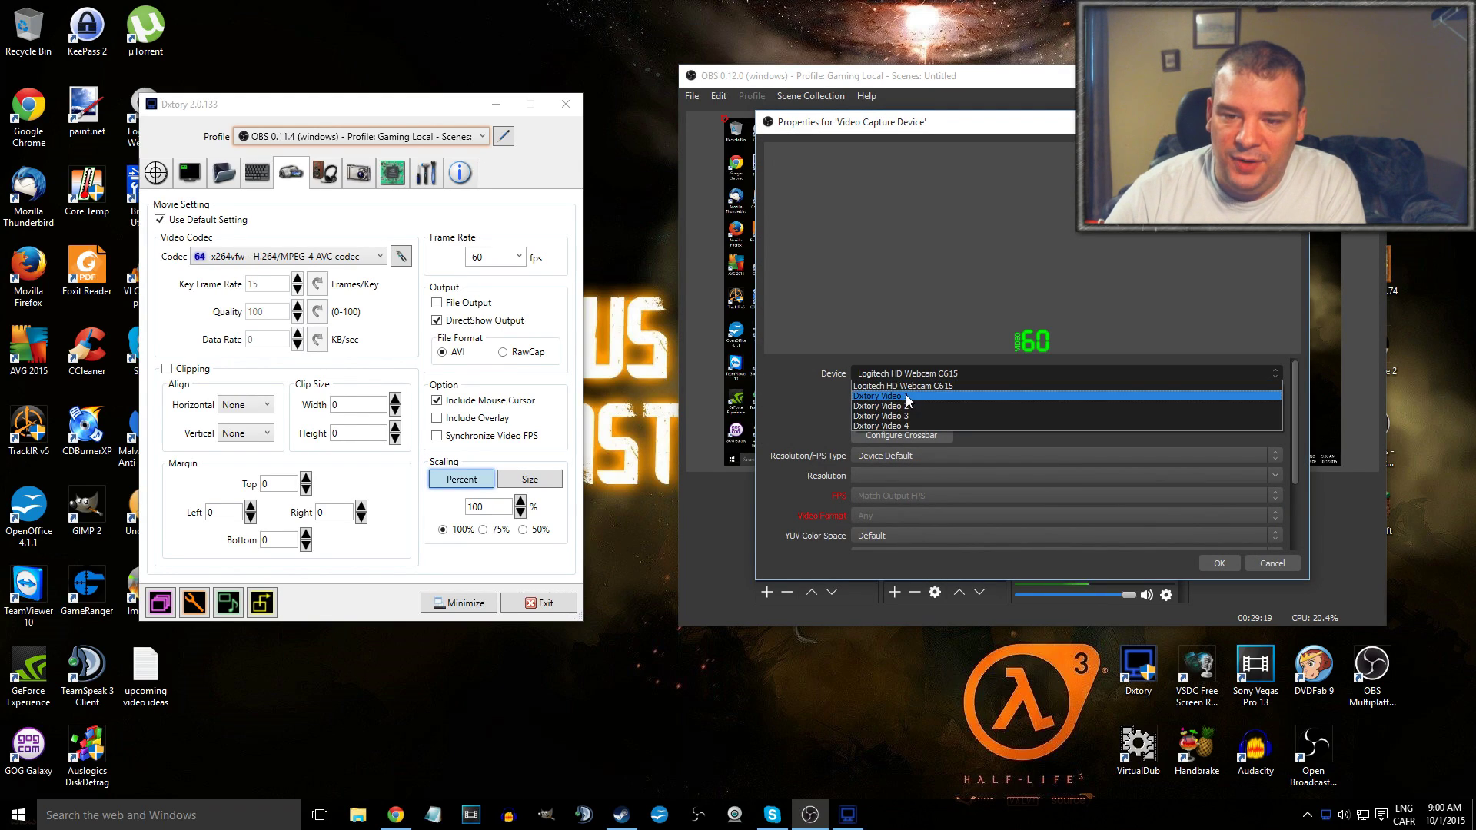
click(923, 385)
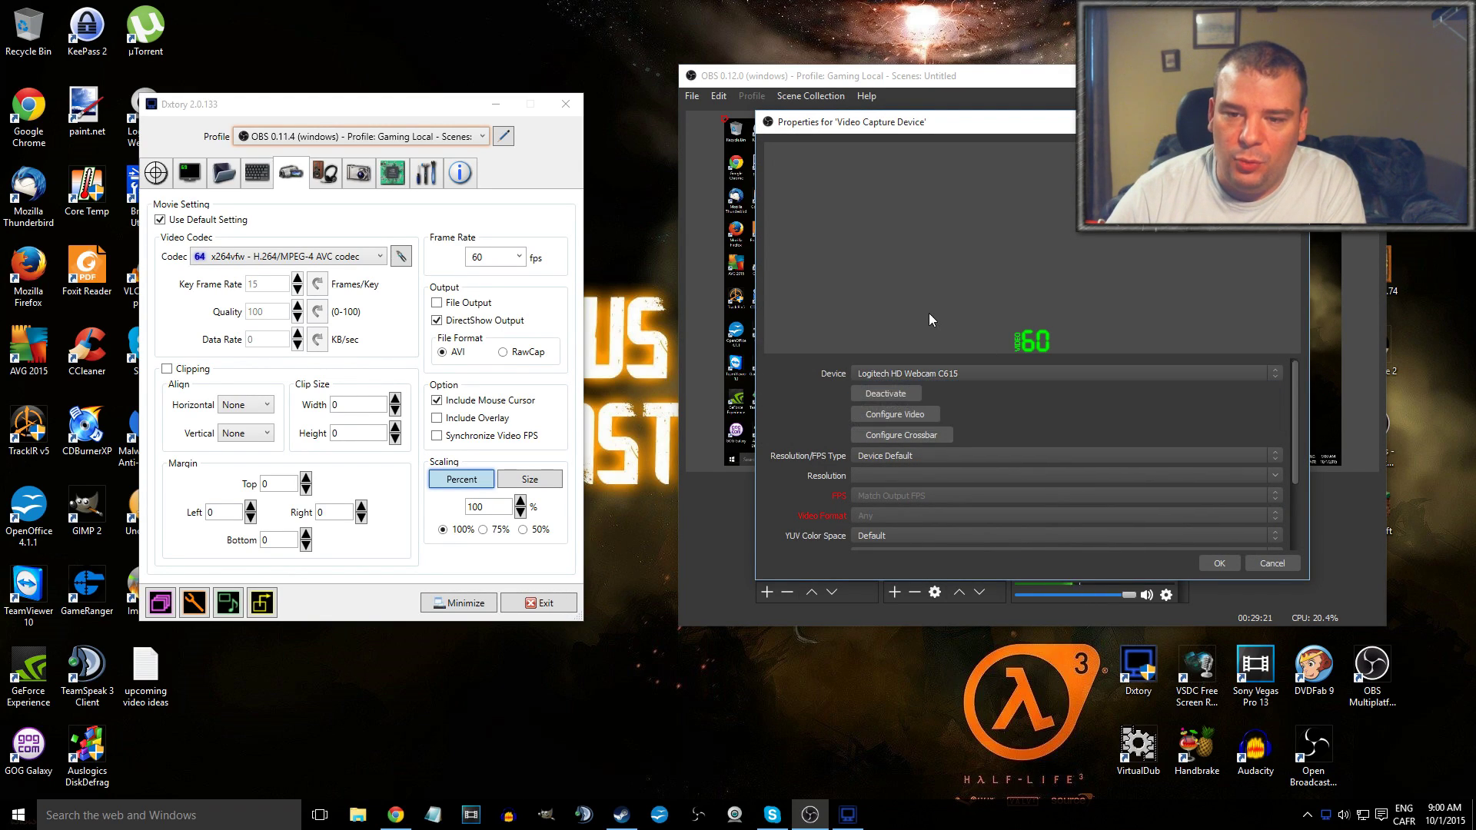
drag(1294, 422, 1277, 548)
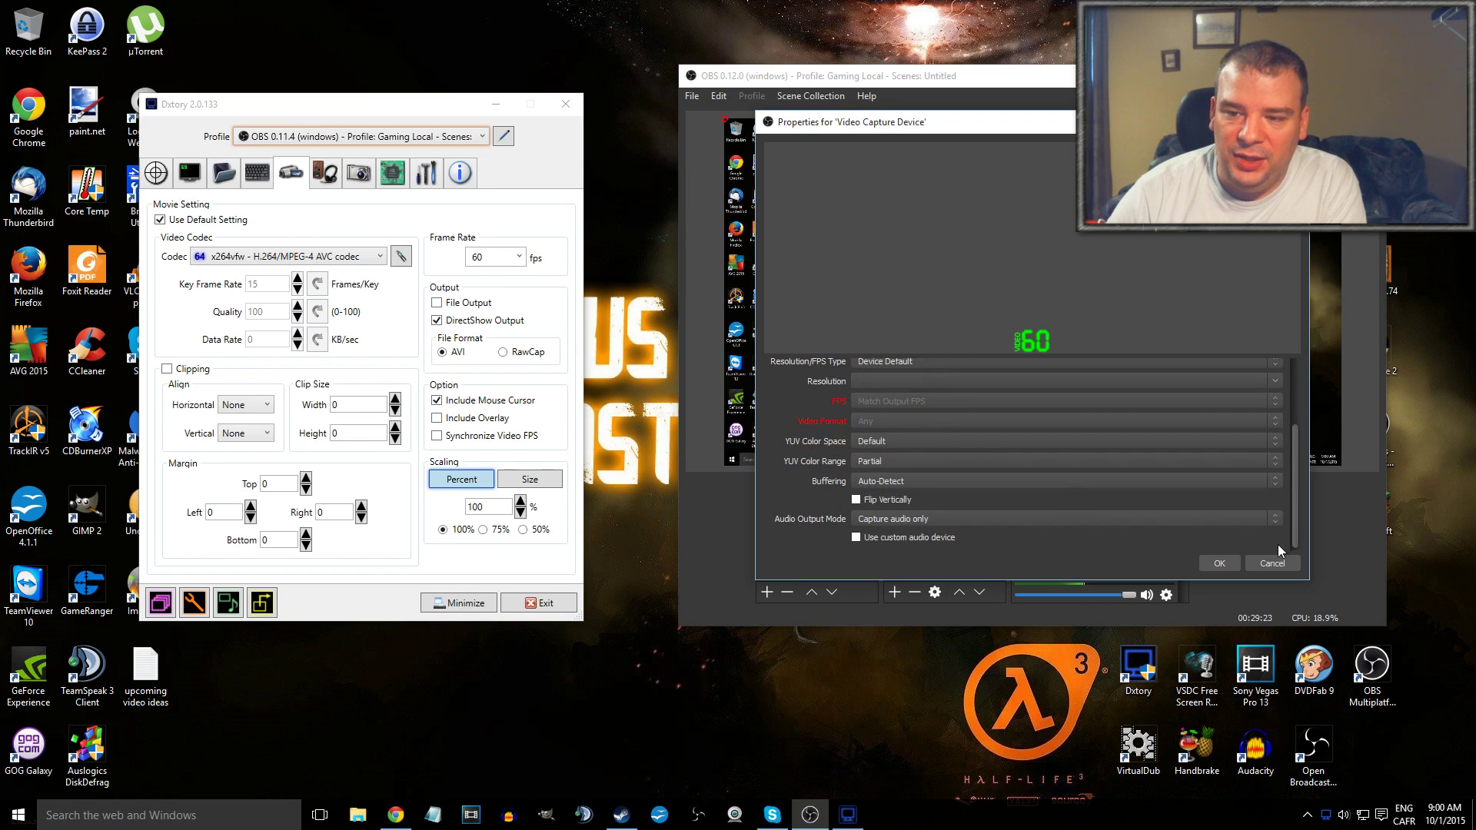
click(1279, 565)
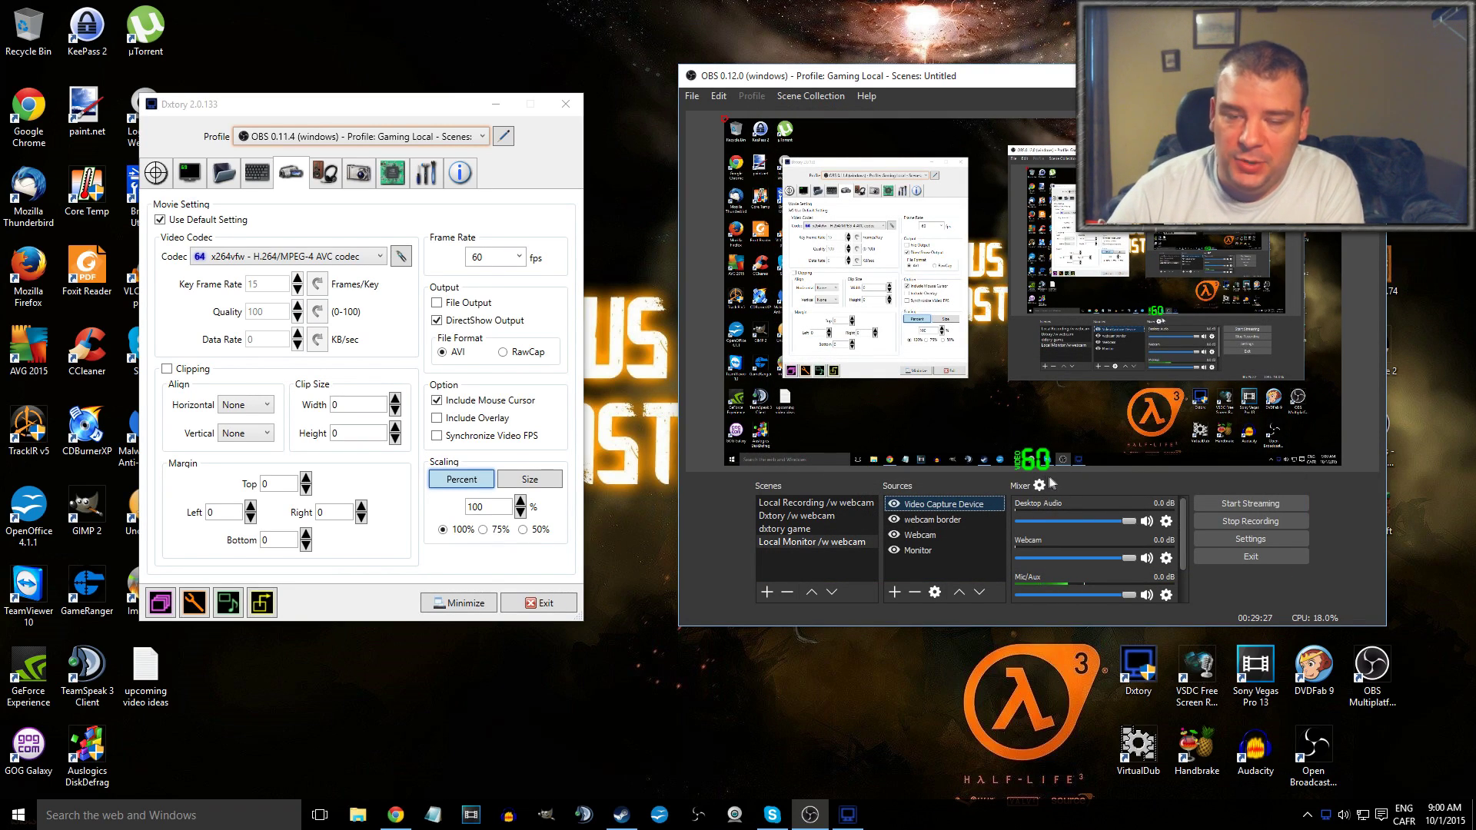
Step: Reopen the Video Capture Device source's properties beside Dxtory, and review Dxtory's audio streams 1 and 2
right_click(935, 507)
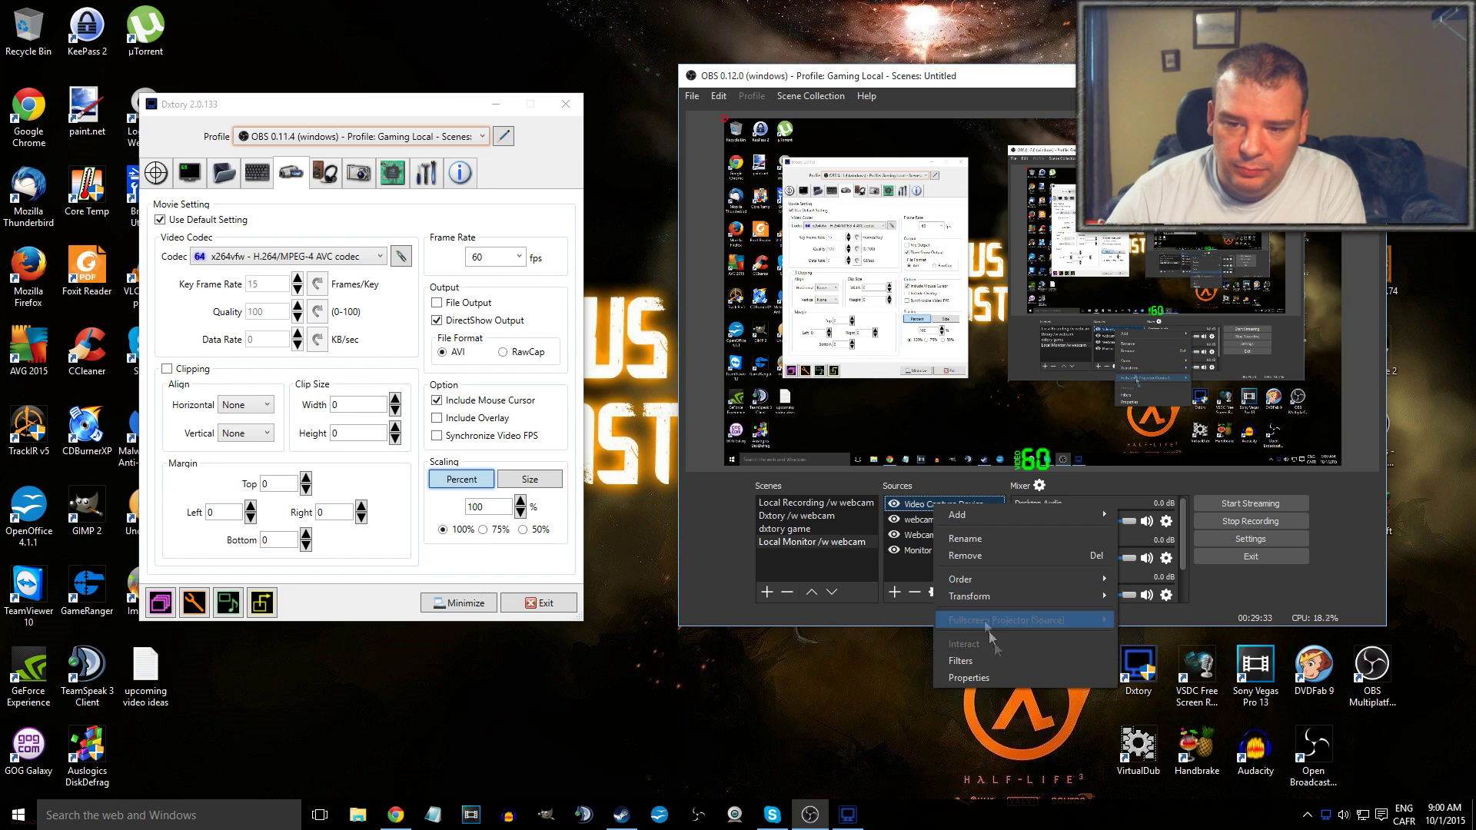
click(988, 680)
drag(861, 166, 1045, 240)
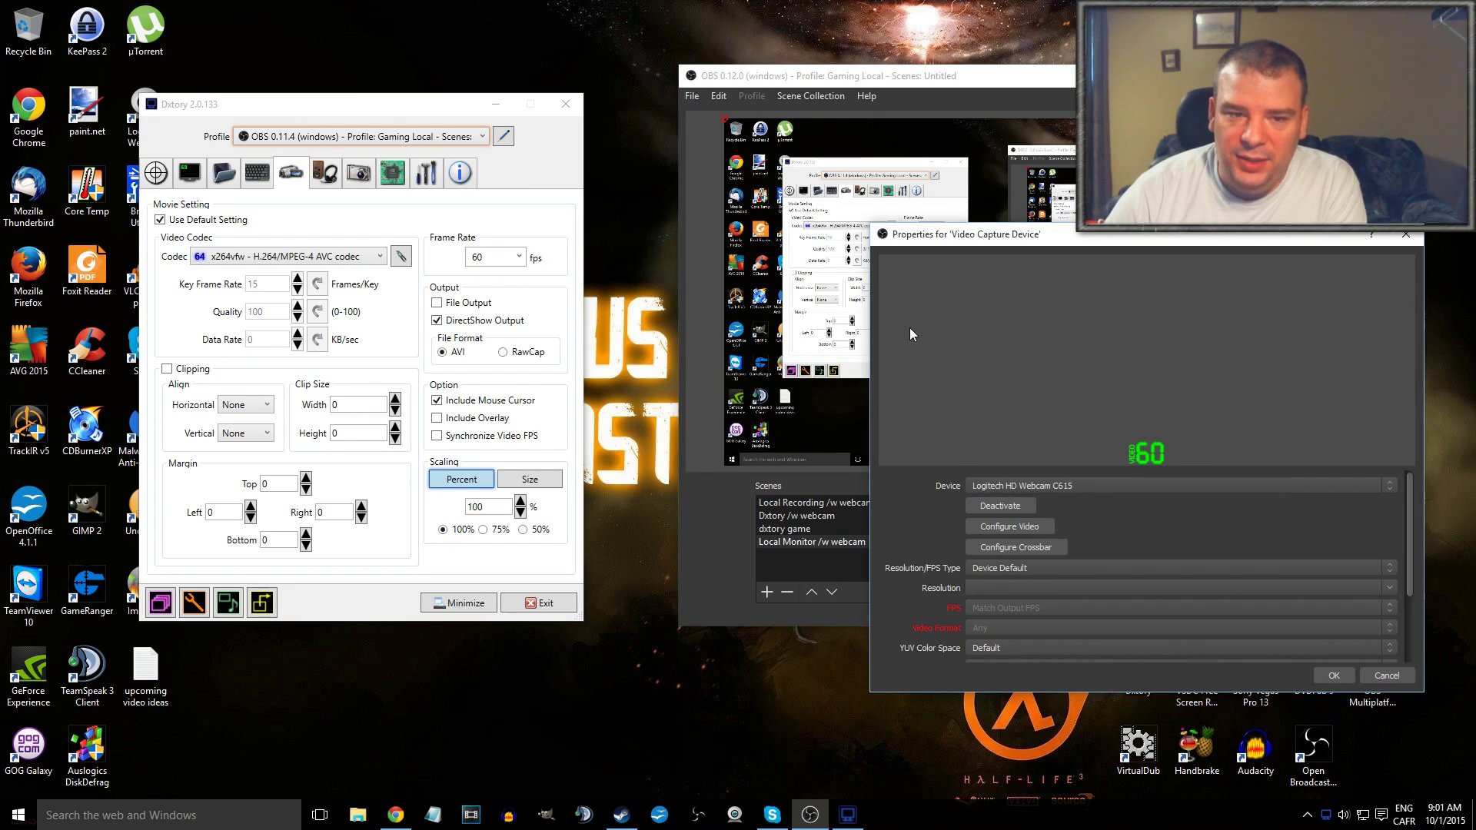
click(325, 173)
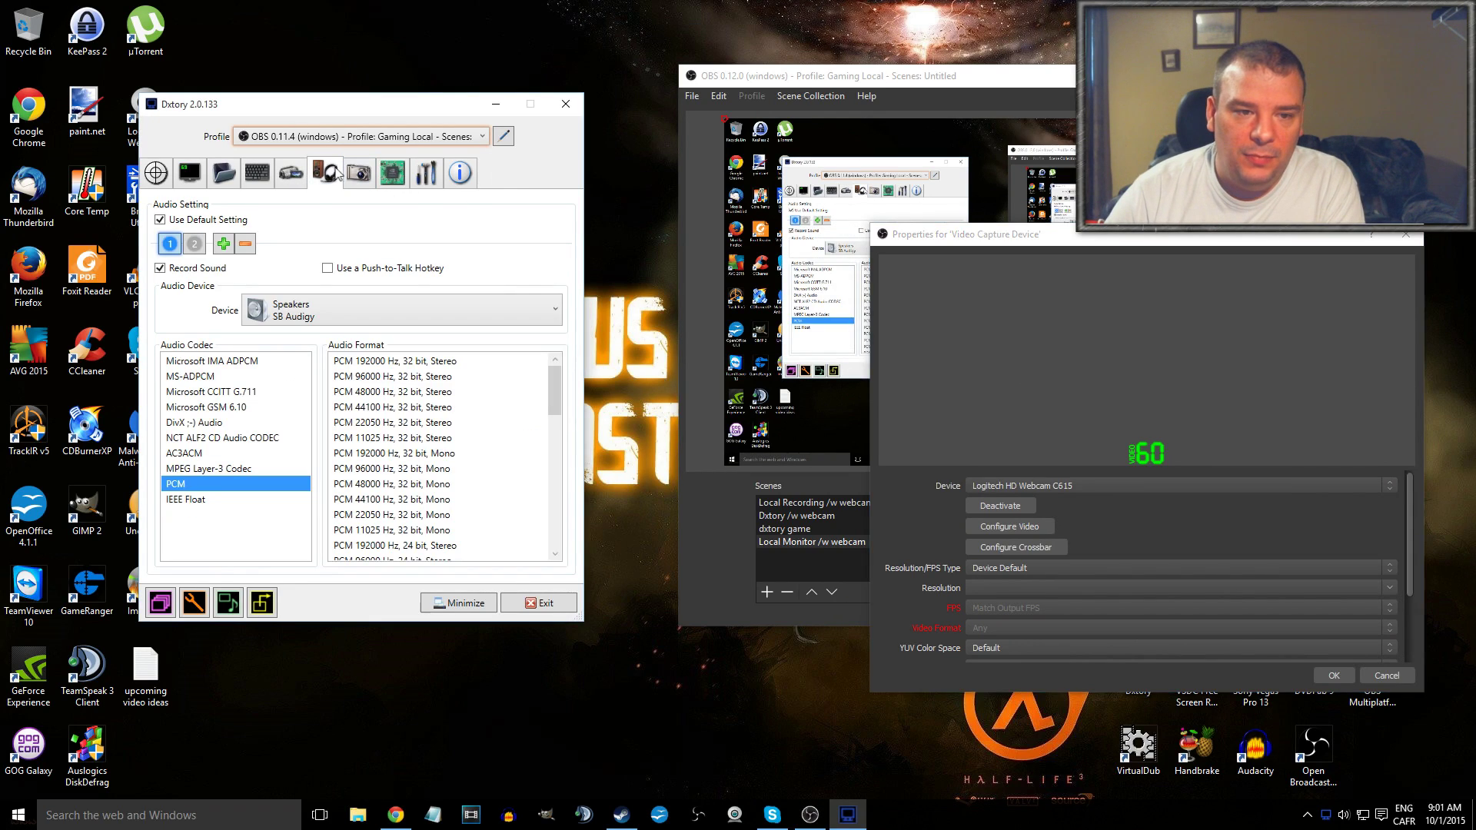
click(195, 244)
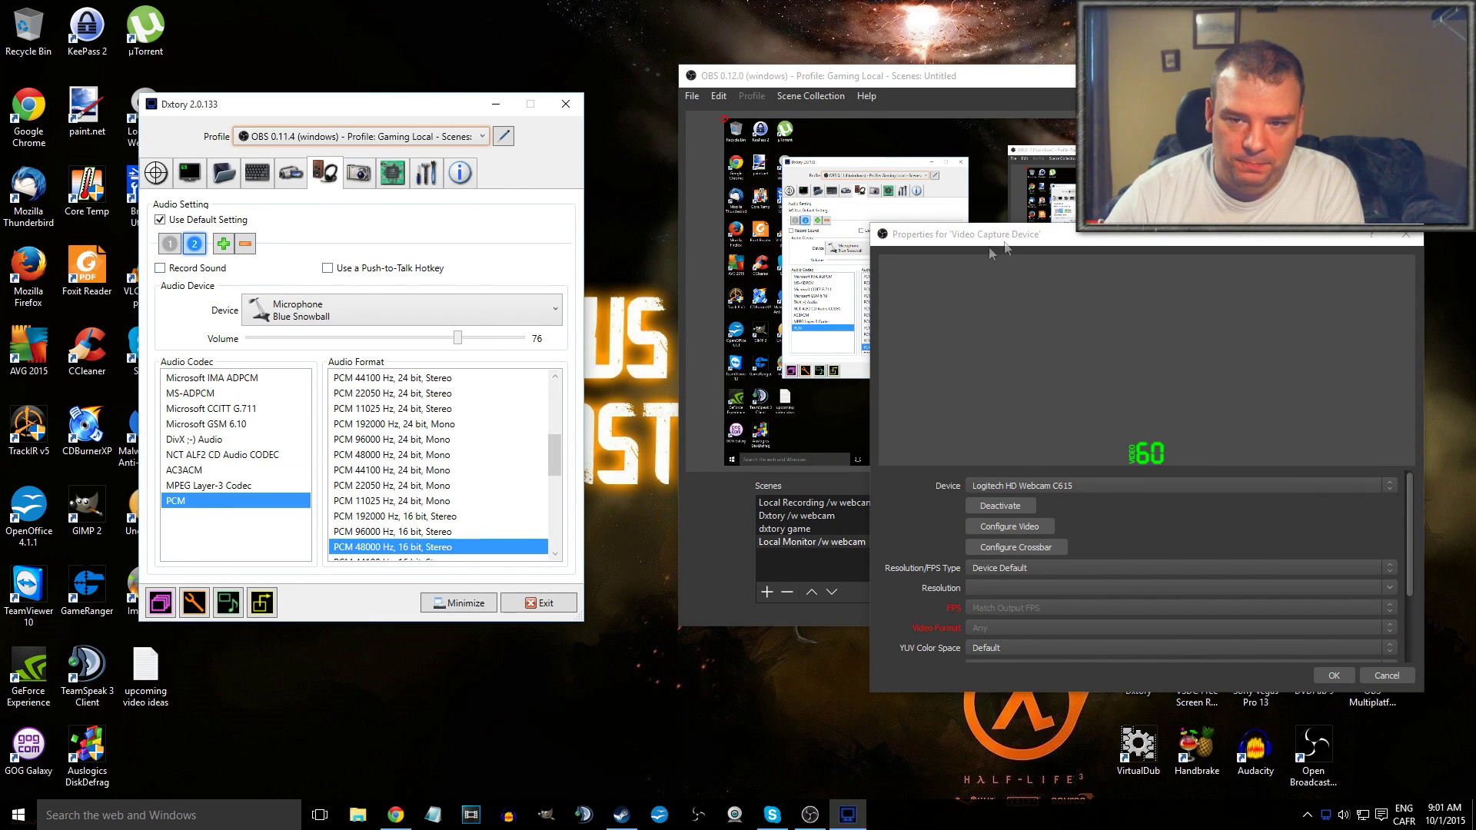
Step: Check the capture source's Audio Output Mode and custom audio device options against Dxtory's second audio stream
click(1050, 244)
drag(1050, 244, 1020, 273)
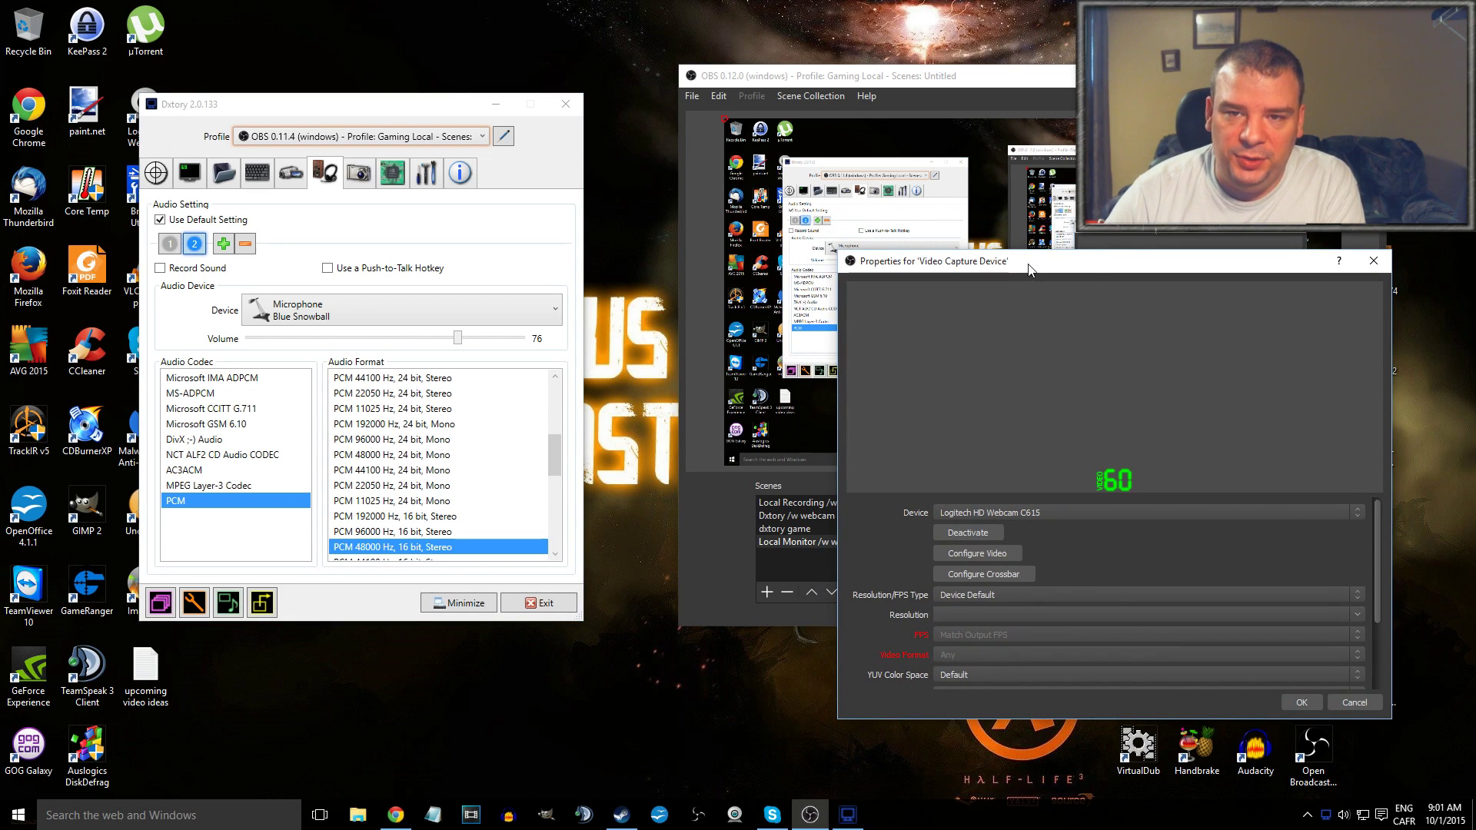
drag(1202, 274, 1109, 214)
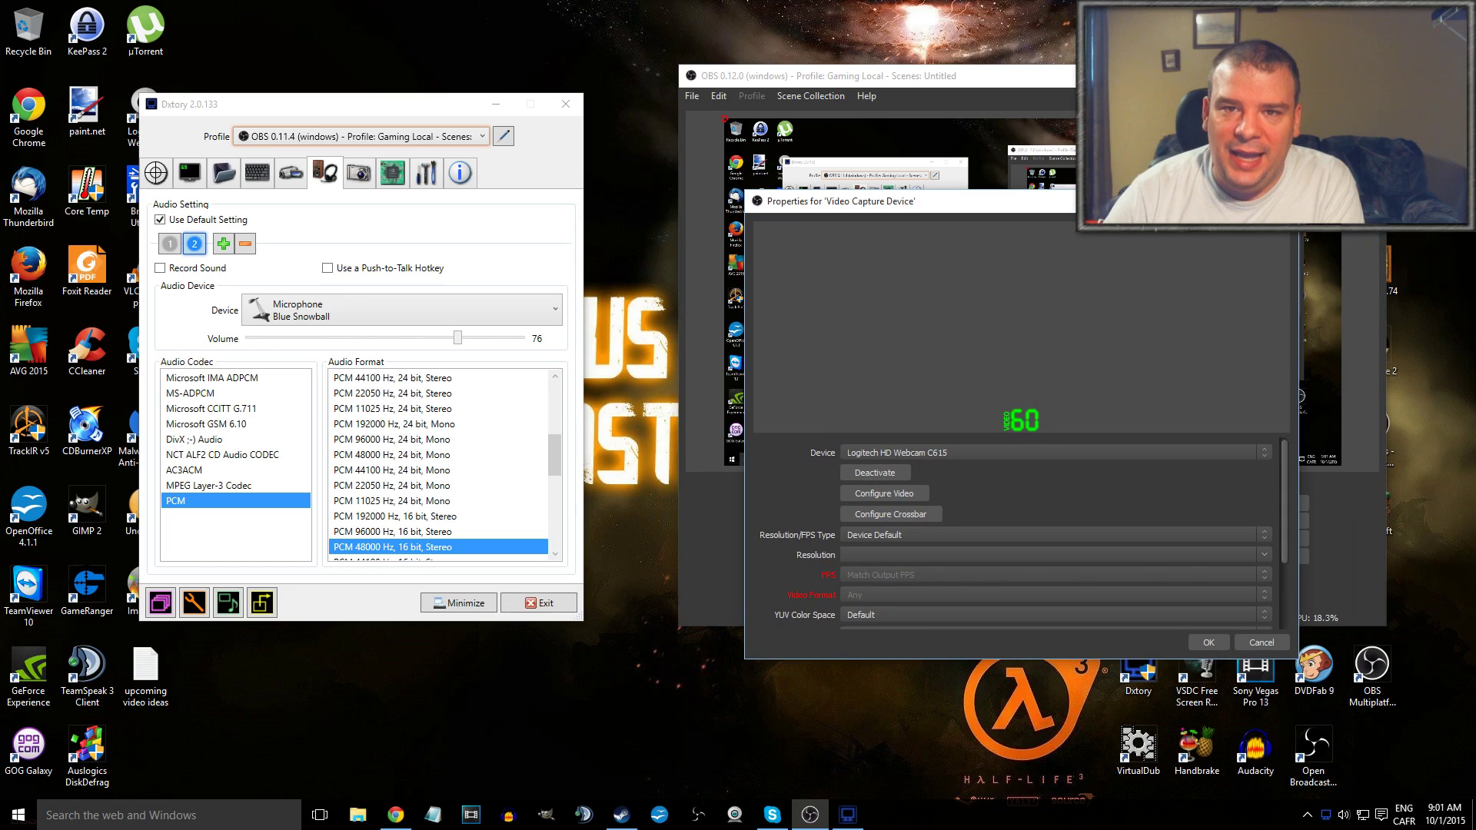
drag(1281, 465, 1281, 579)
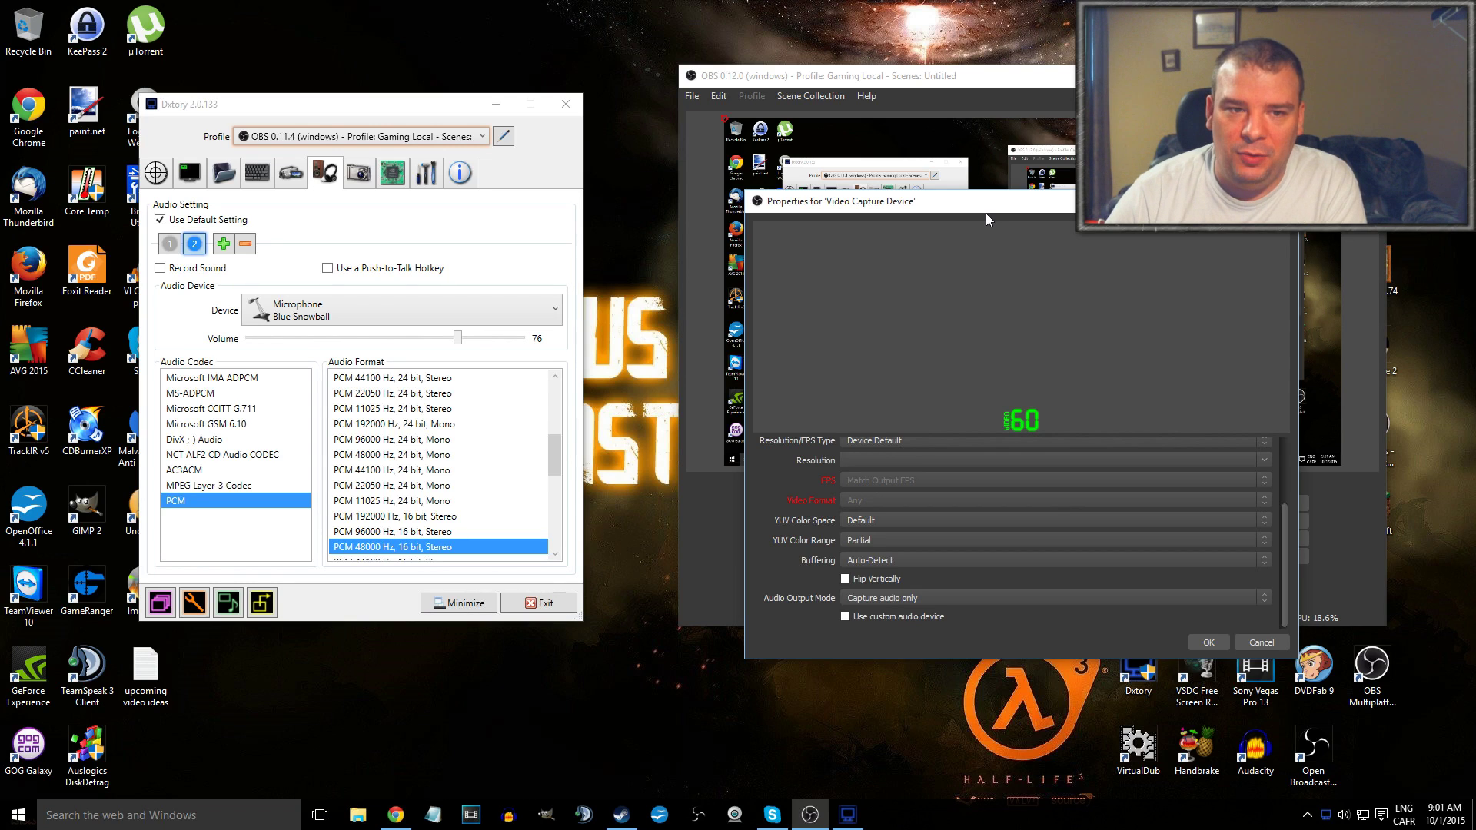
drag(275, 109, 322, 110)
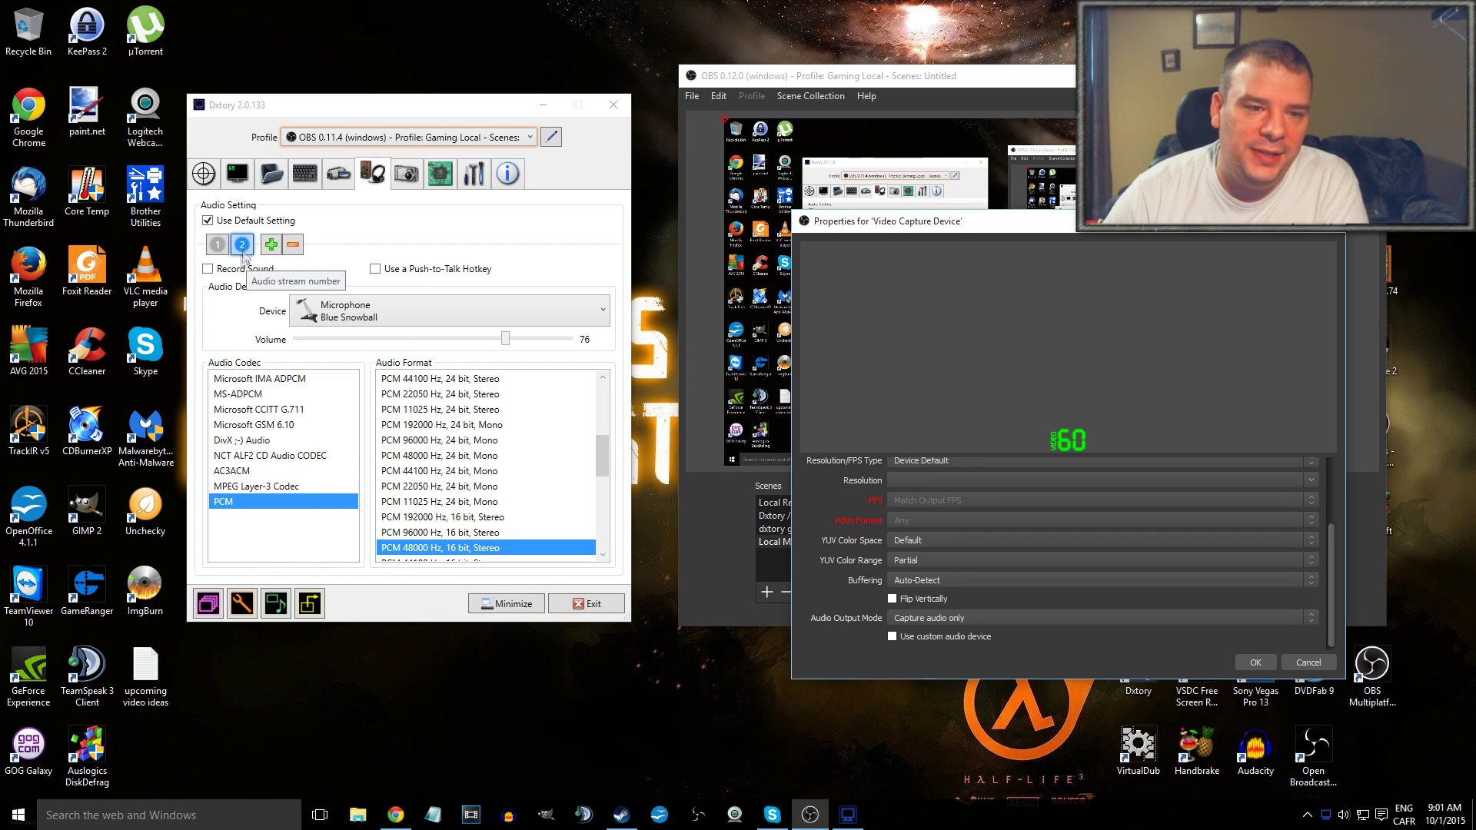
click(244, 269)
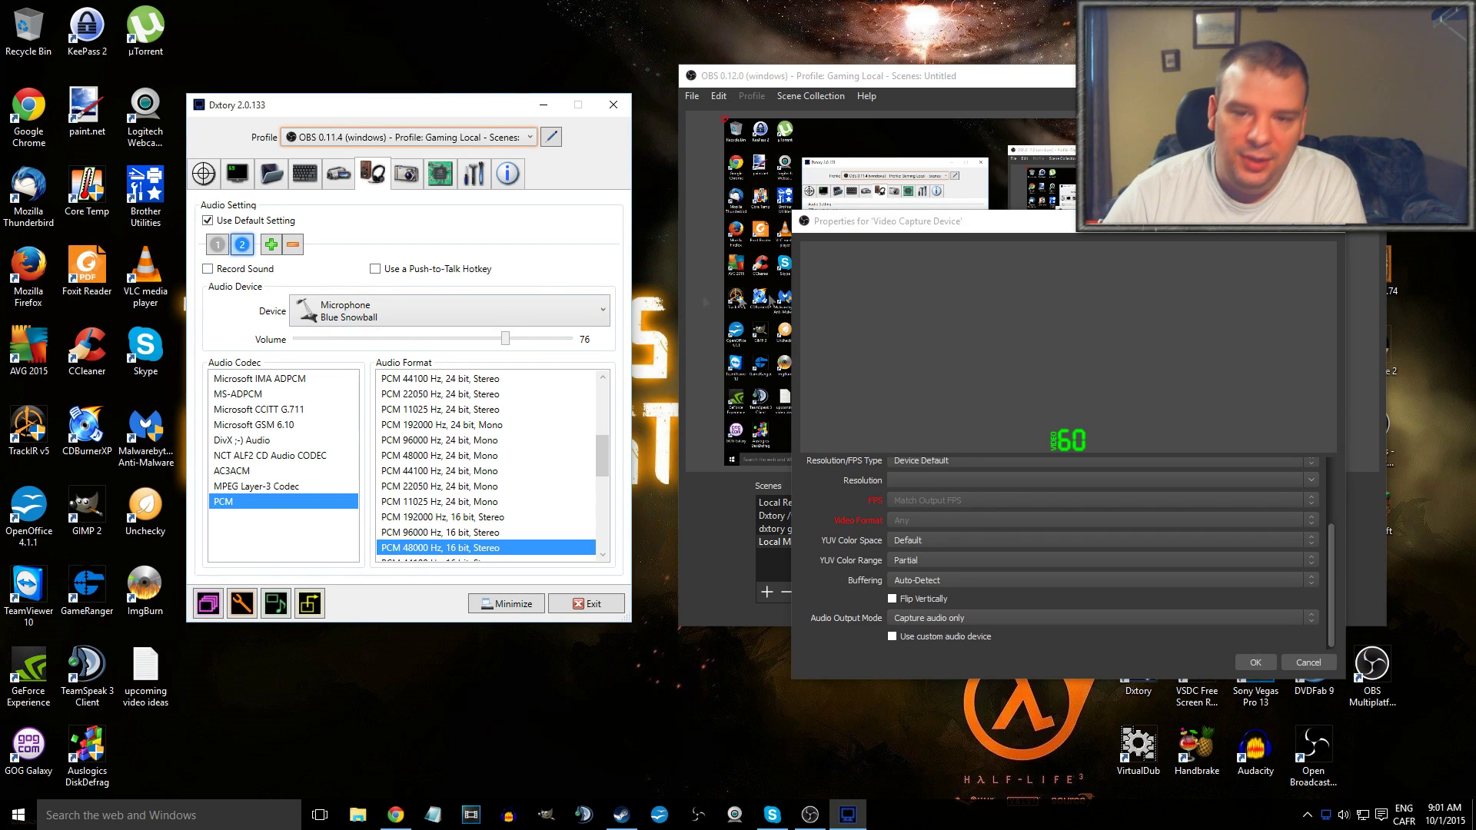
Step: Cancel the Video Capture Device properties and check the source's track assignments in Advanced Audio Properties
drag(908, 228, 917, 235)
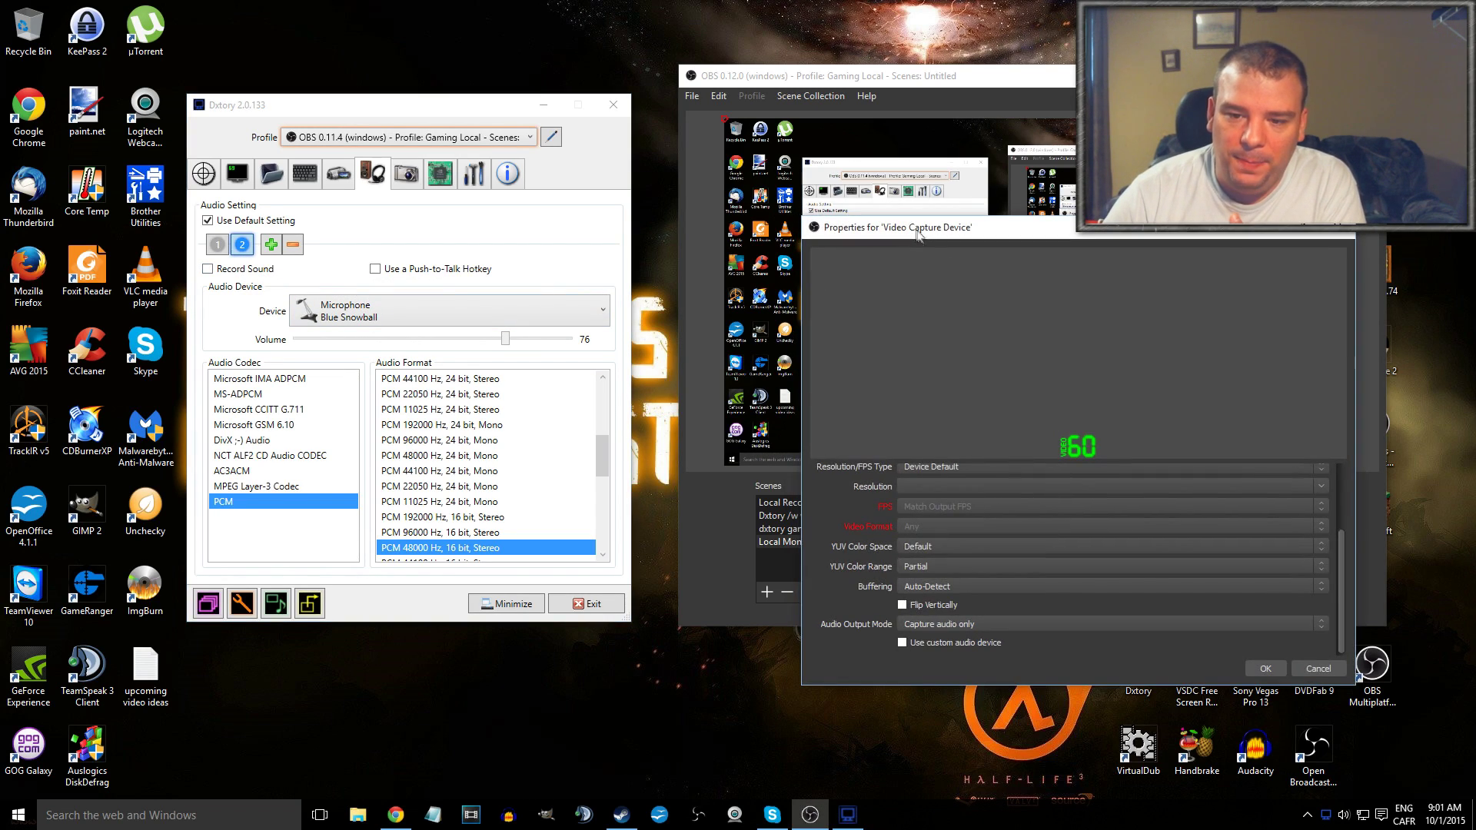
click(1319, 670)
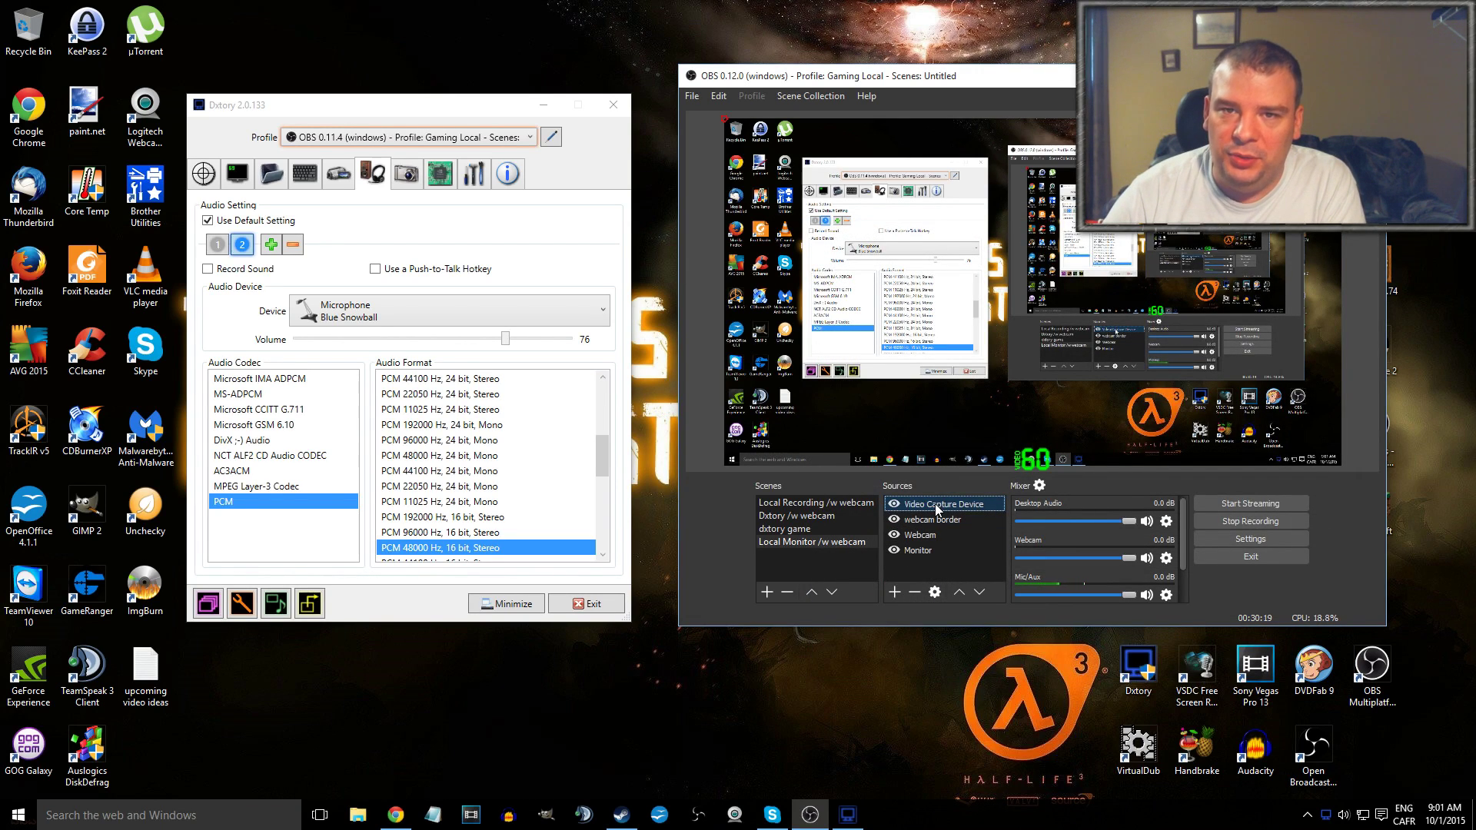
click(1039, 486)
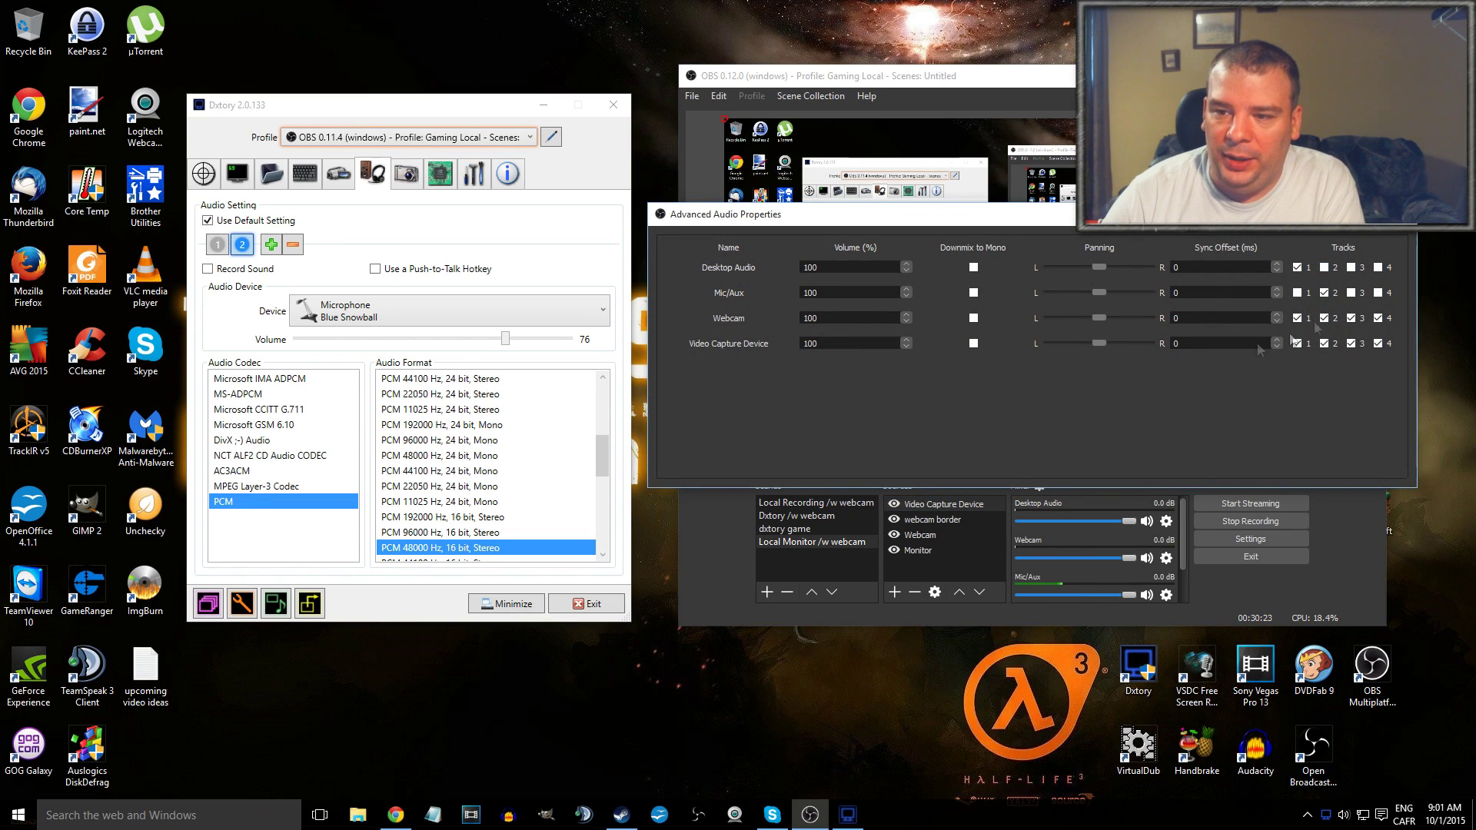
click(1406, 215)
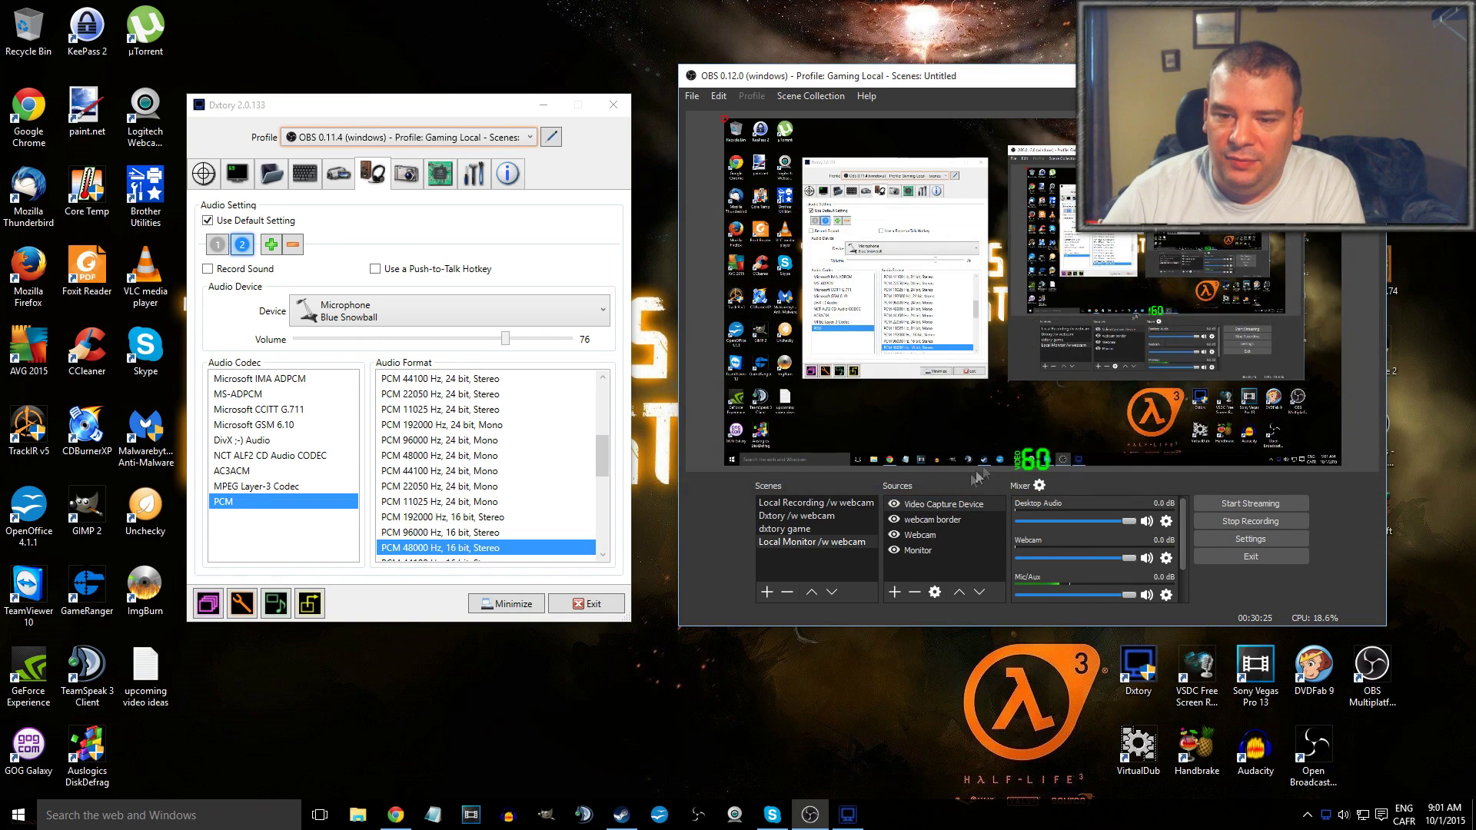
Step: Remove the Video Capture Device source from the scene and confirm the removal
right_click(954, 504)
click(982, 552)
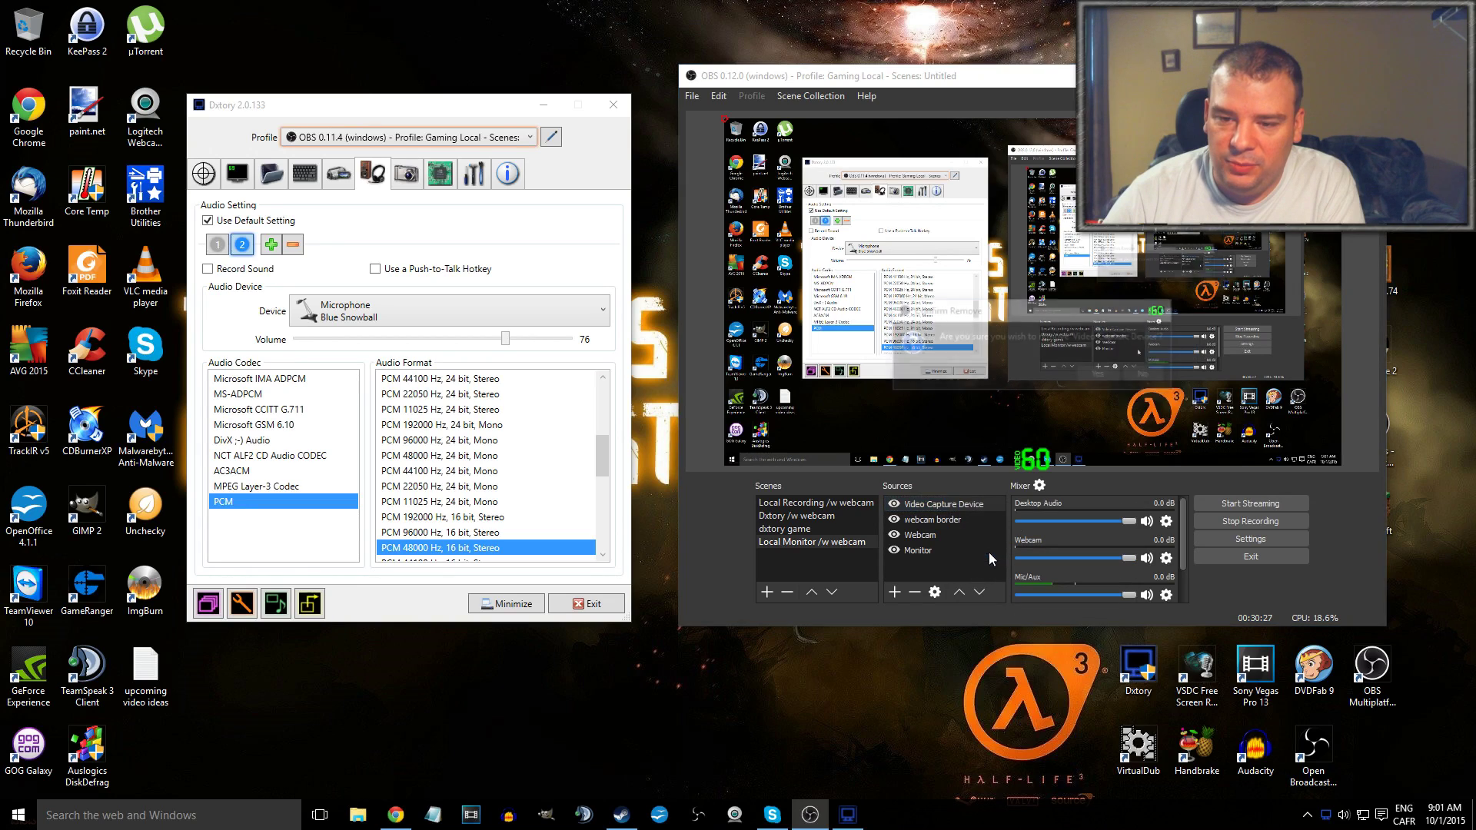
click(1101, 376)
Step: Review the track assignments of Desktop Audio, Mic/Aux and Webcam in Advanced Audio Properties, and close the dialog
click(1039, 485)
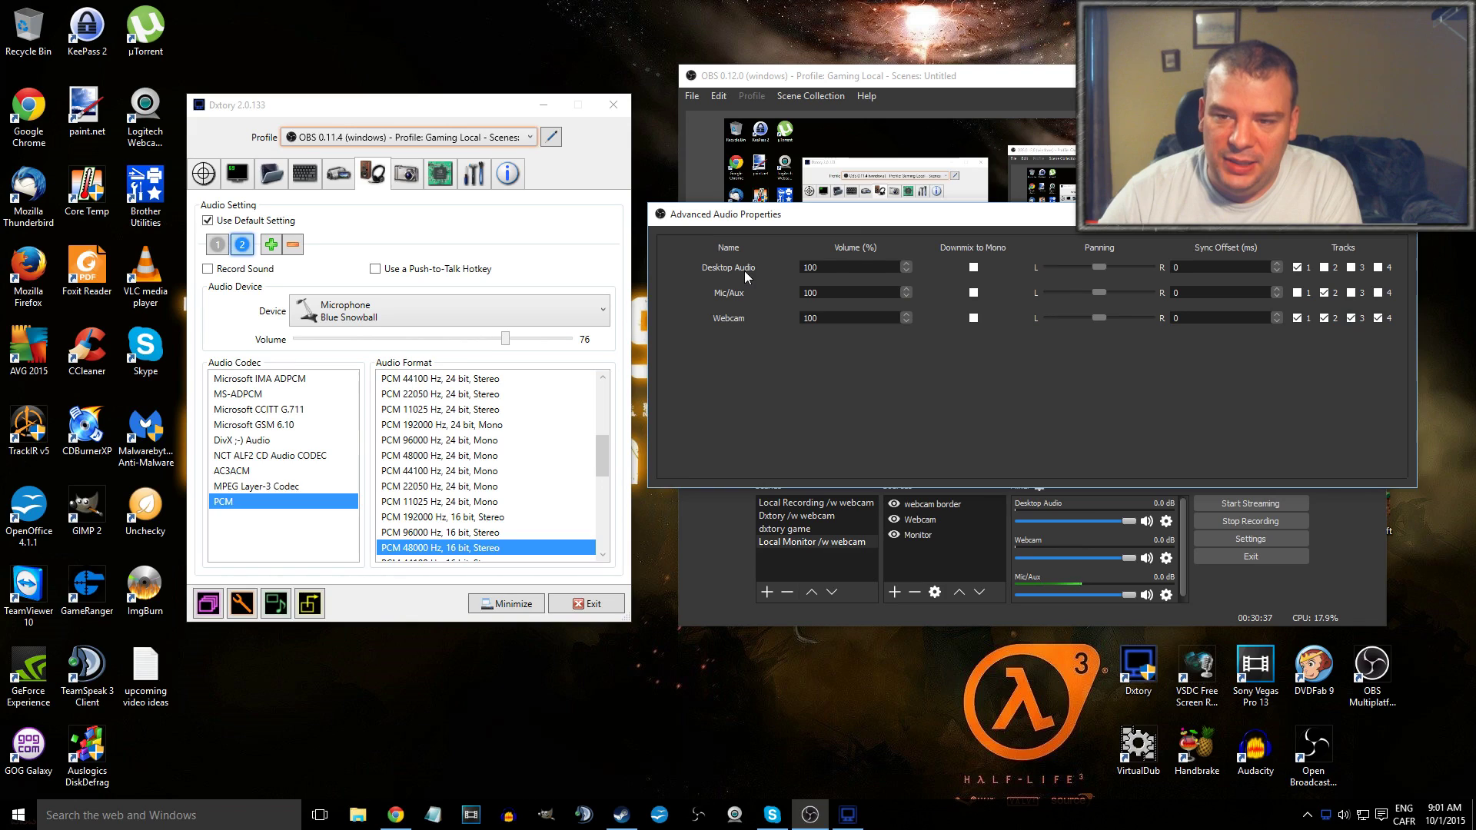
click(1297, 268)
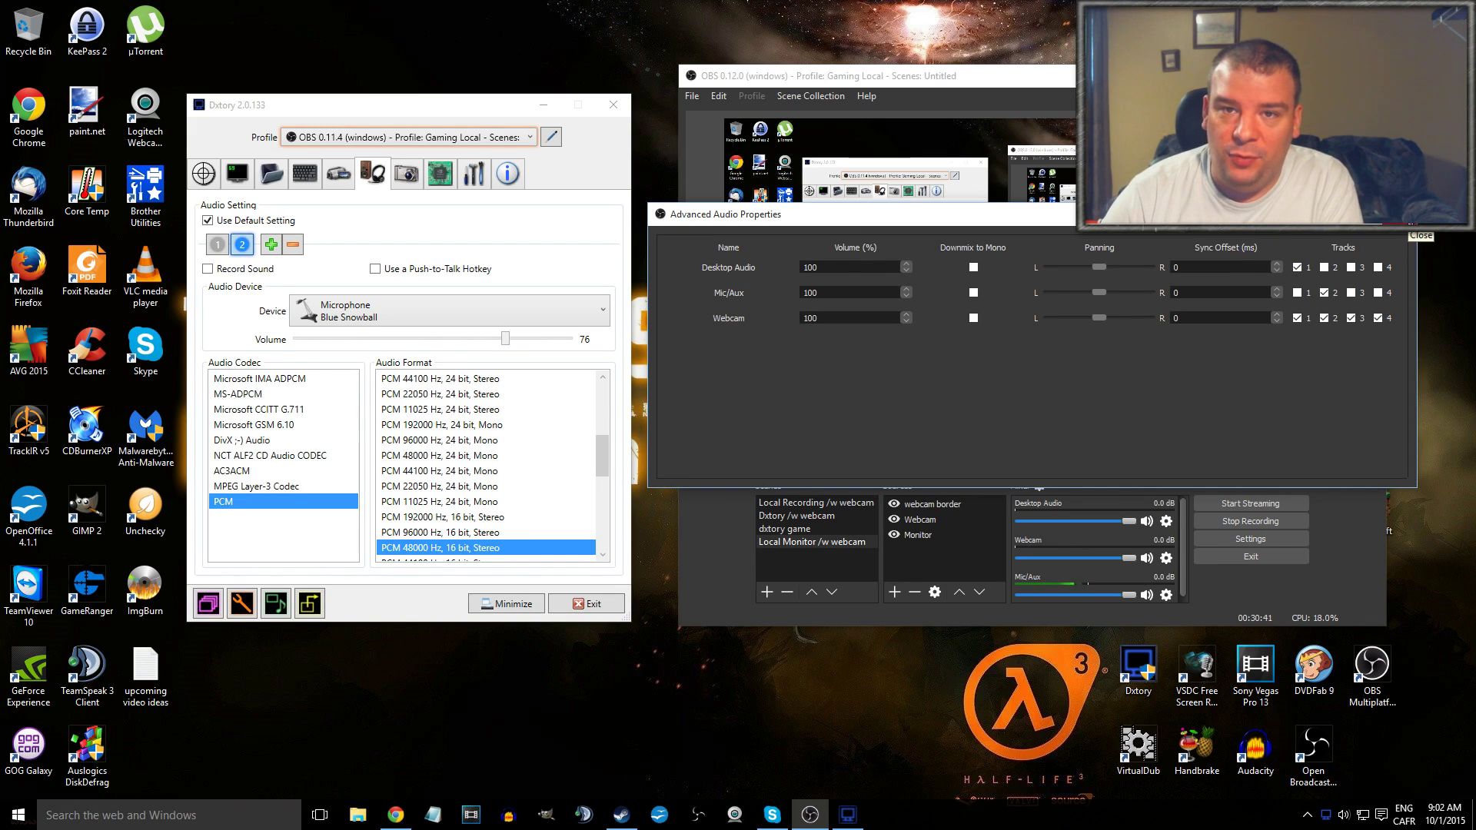
click(1404, 214)
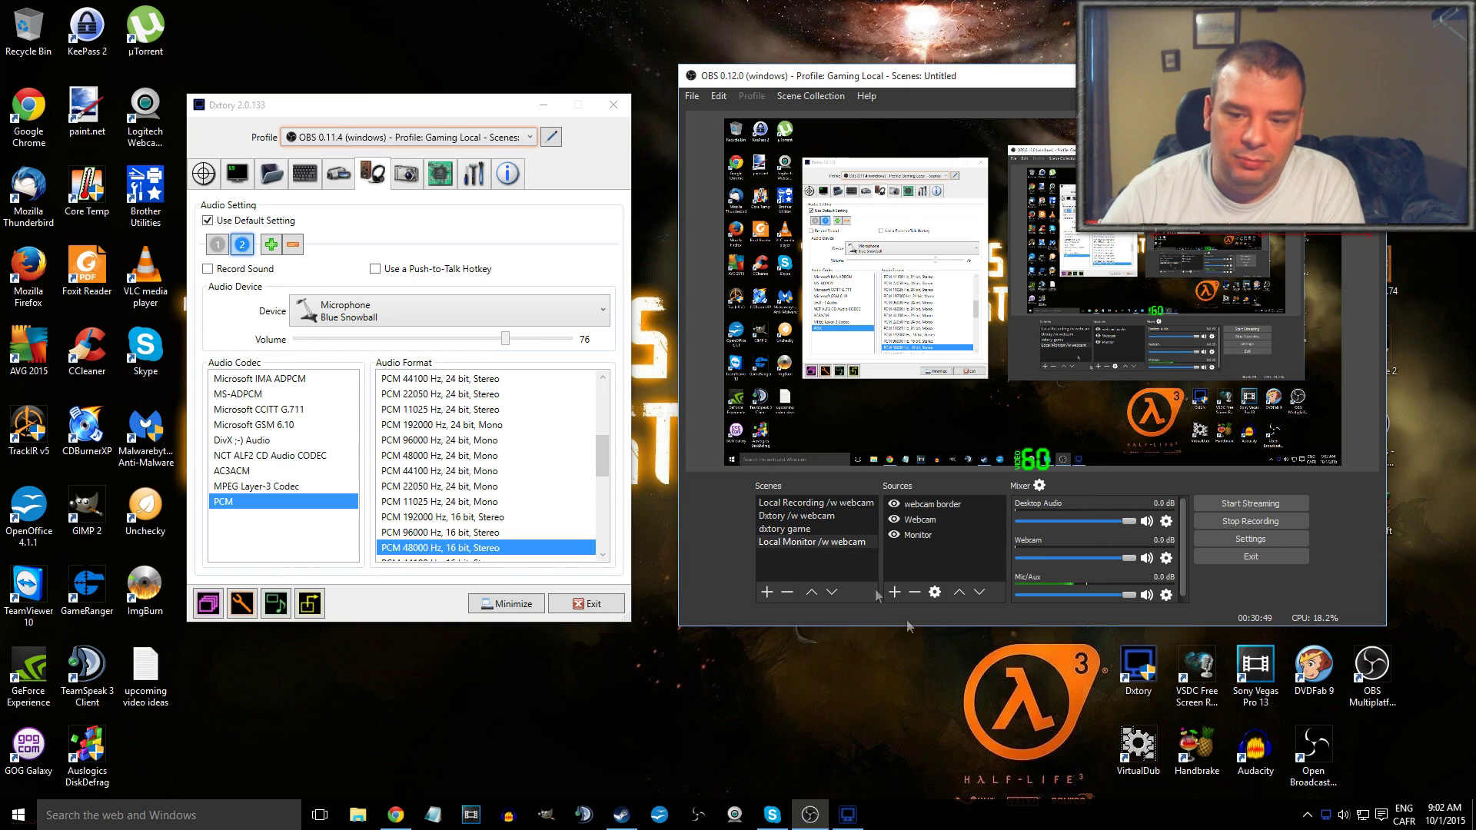
Step: Open Open Broadcaster Software v0.655b, review the border webcam and Monitor sources of the Gaming News scene, and close the program
click(817, 813)
click(817, 814)
double_click(1320, 771)
click(769, 656)
click(911, 629)
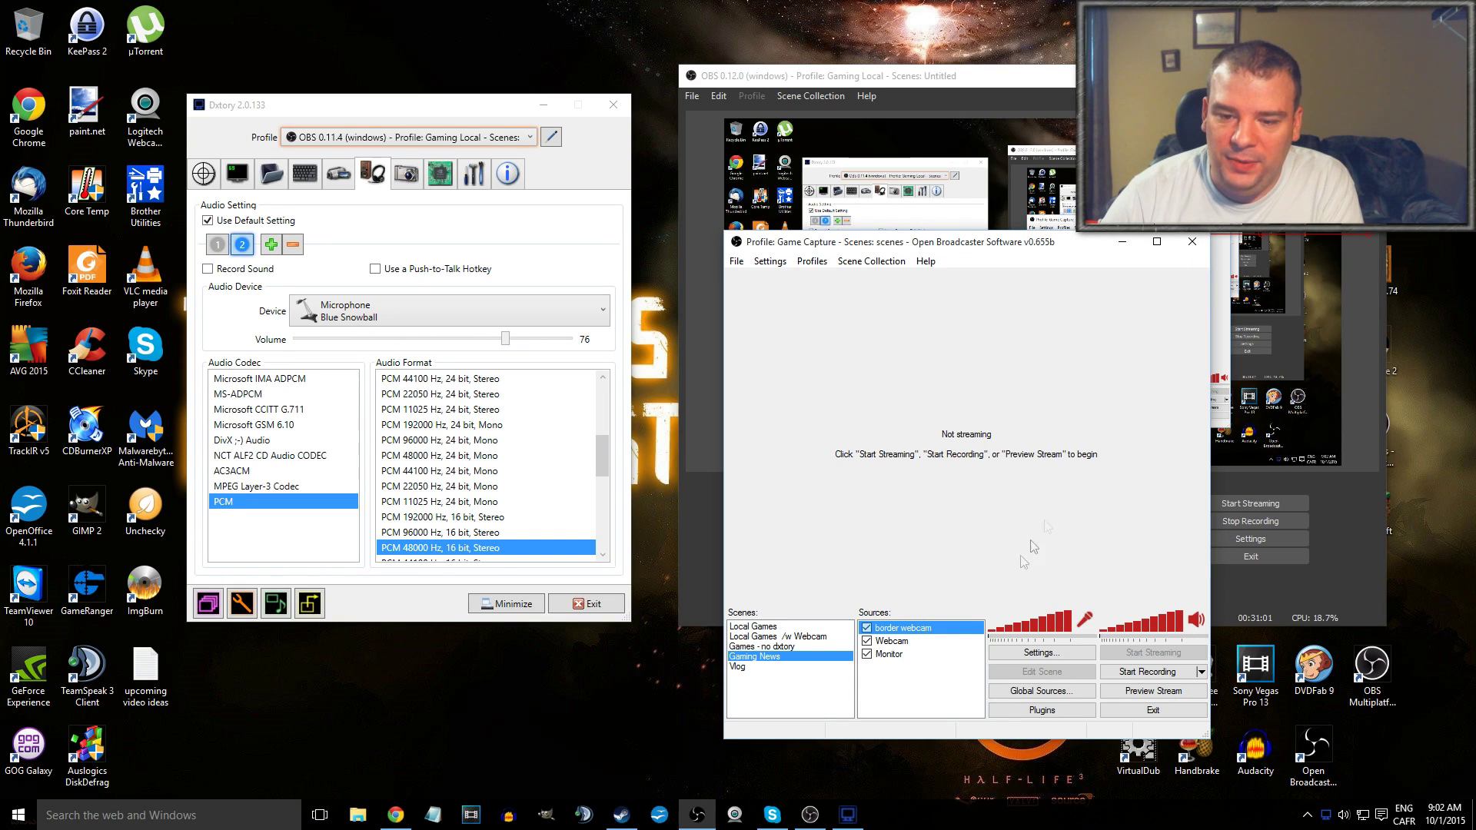
click(915, 654)
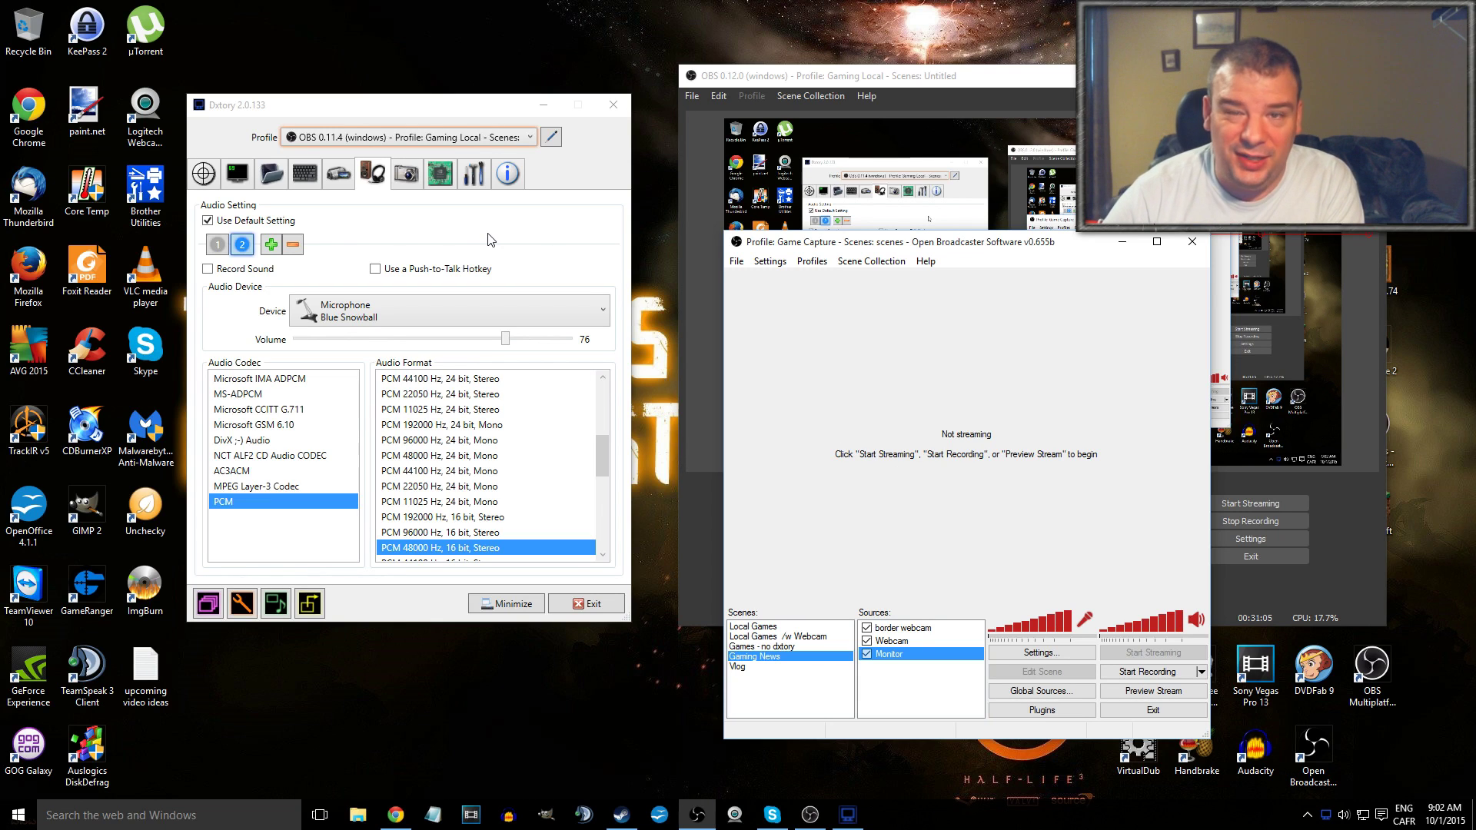
click(1193, 243)
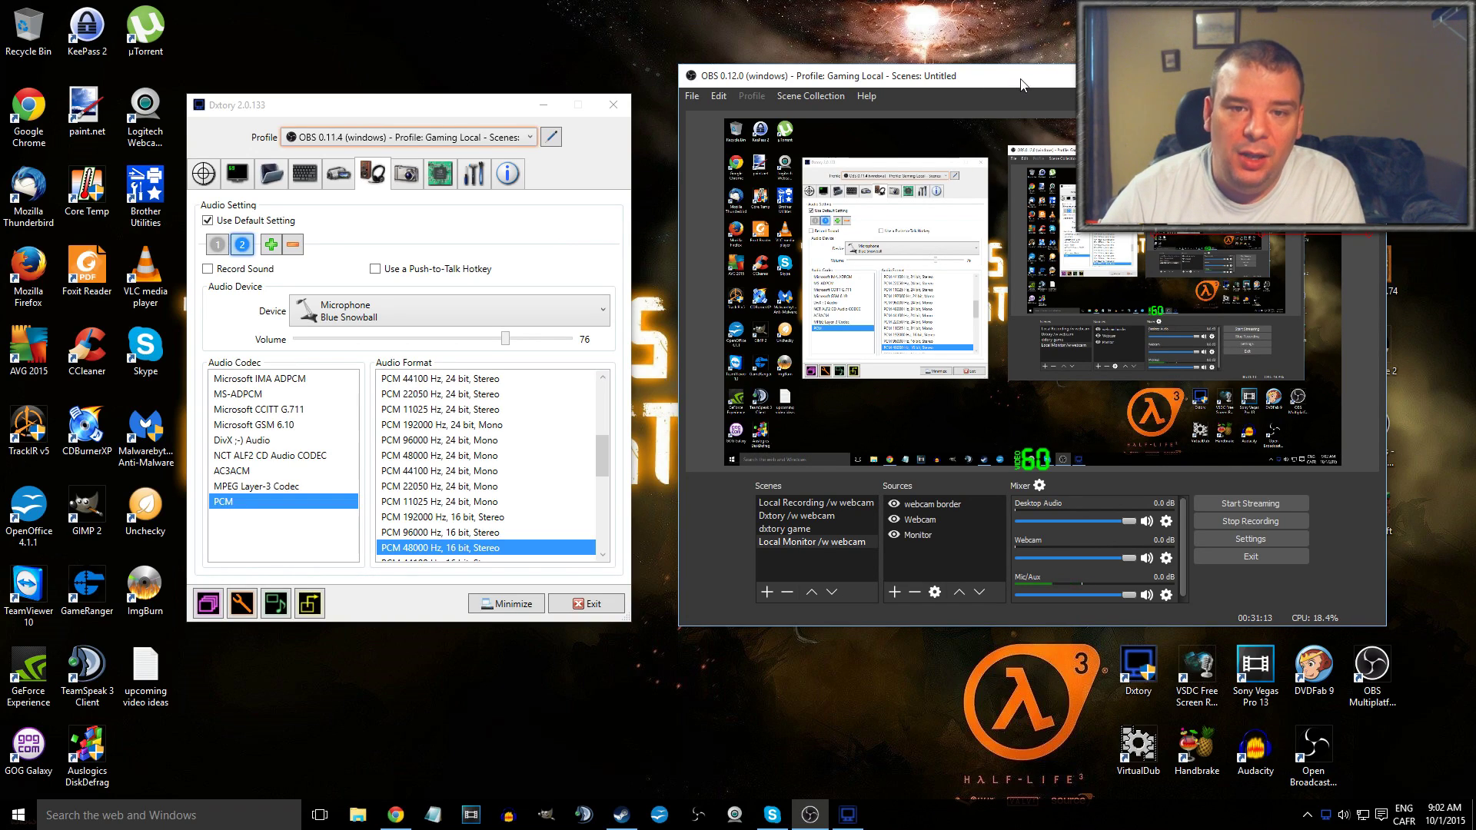
Step: Switch to Dxtory's movie settings and look through the available video codecs, keeping the current one
drag(411, 108, 397, 77)
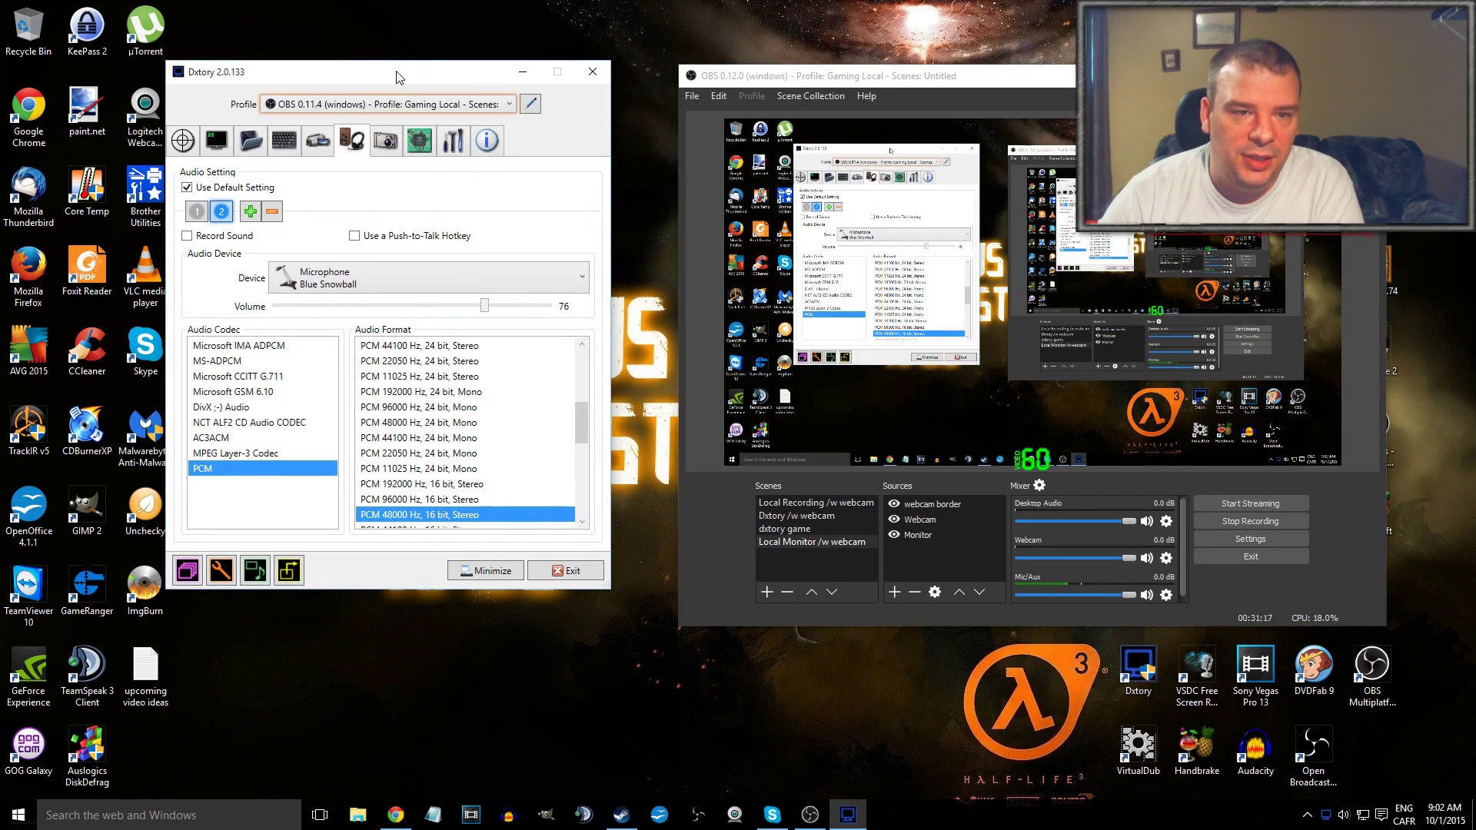
click(318, 142)
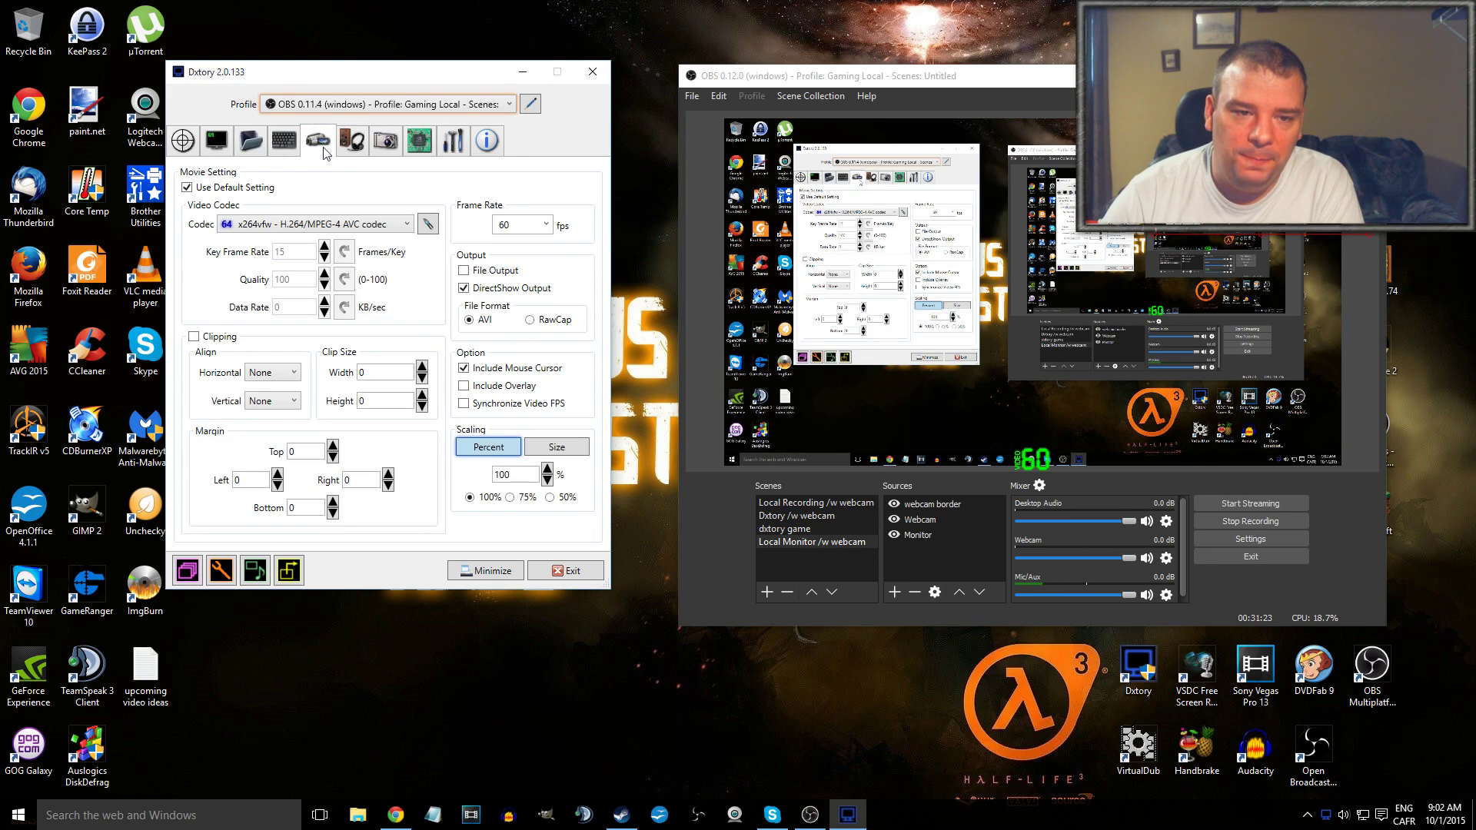
click(407, 224)
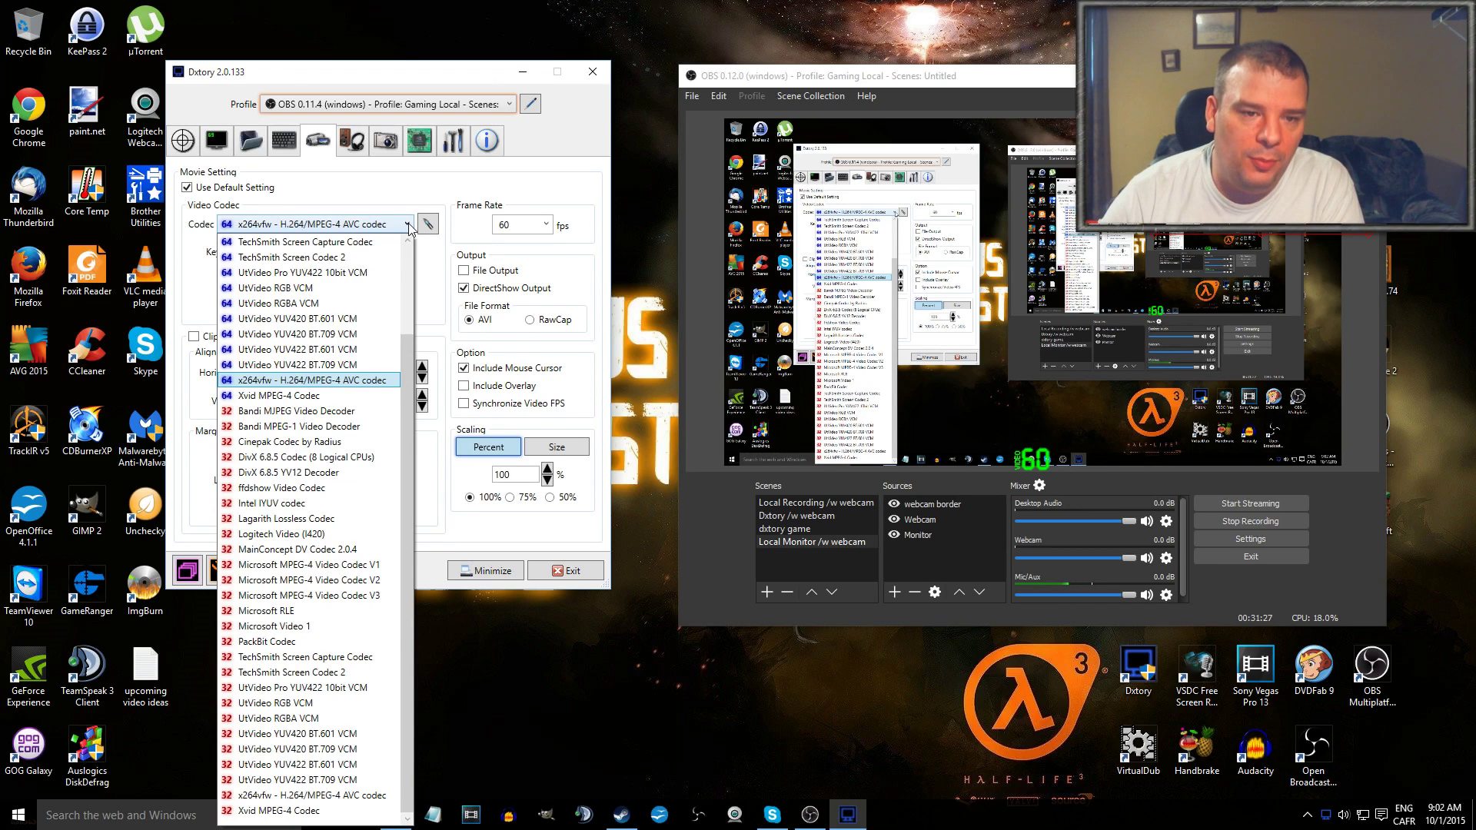
click(408, 225)
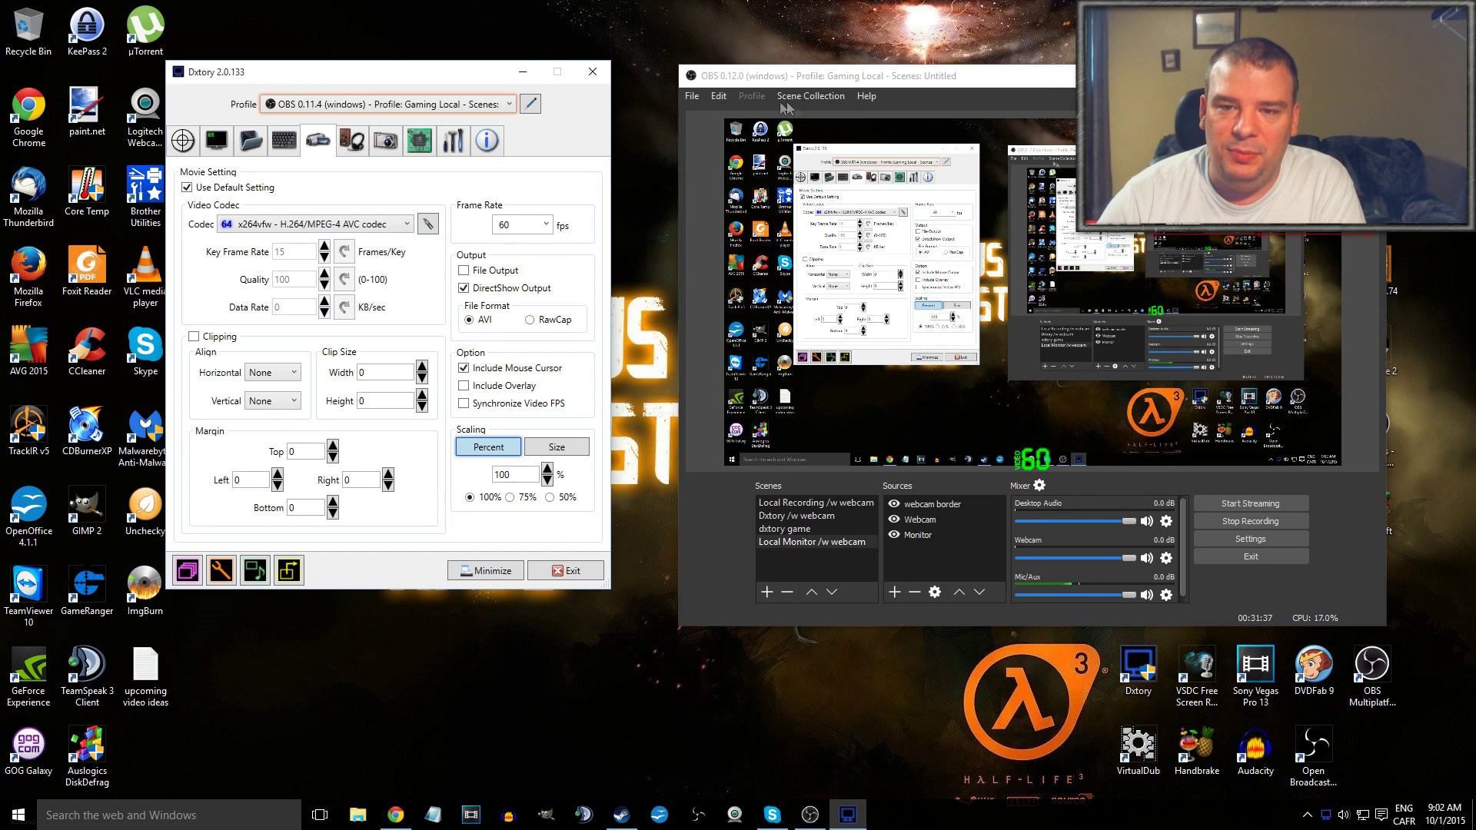
Step: Review the hotkey and streaming output settings of OBS 0.12.0, including the x264 options, and cancel the settings
click(1248, 542)
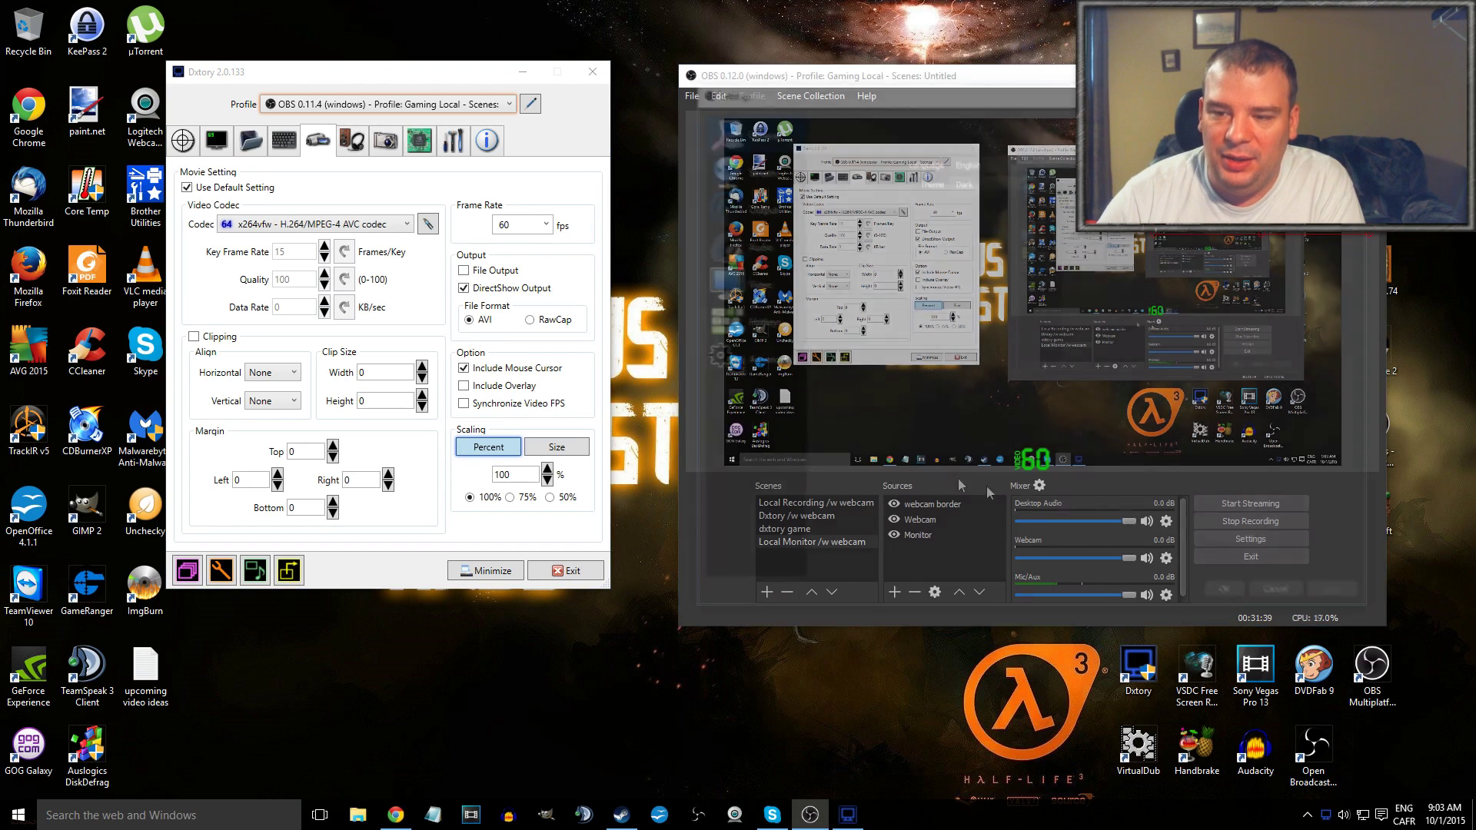
click(781, 286)
click(769, 319)
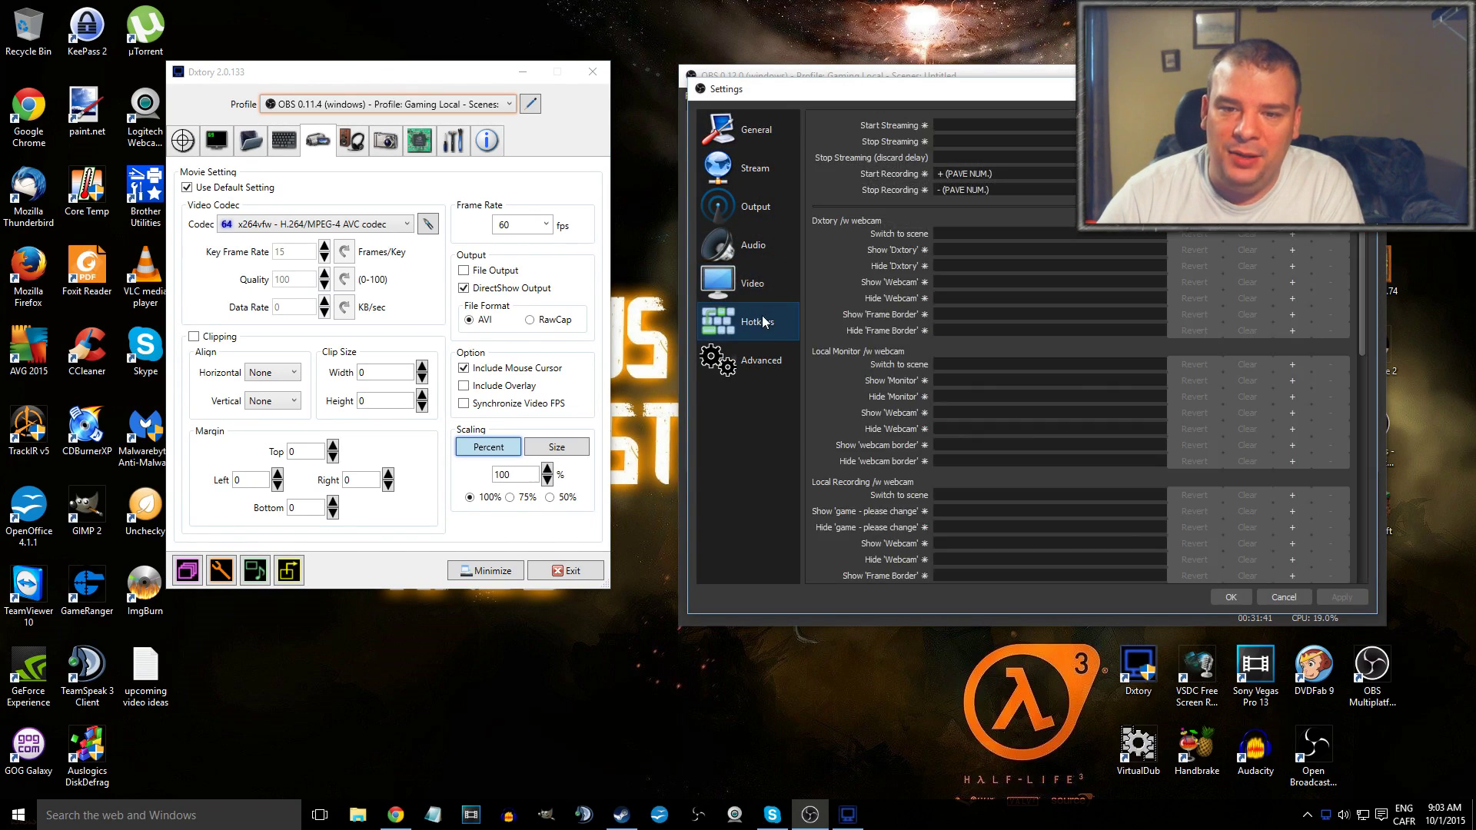
click(768, 236)
click(767, 209)
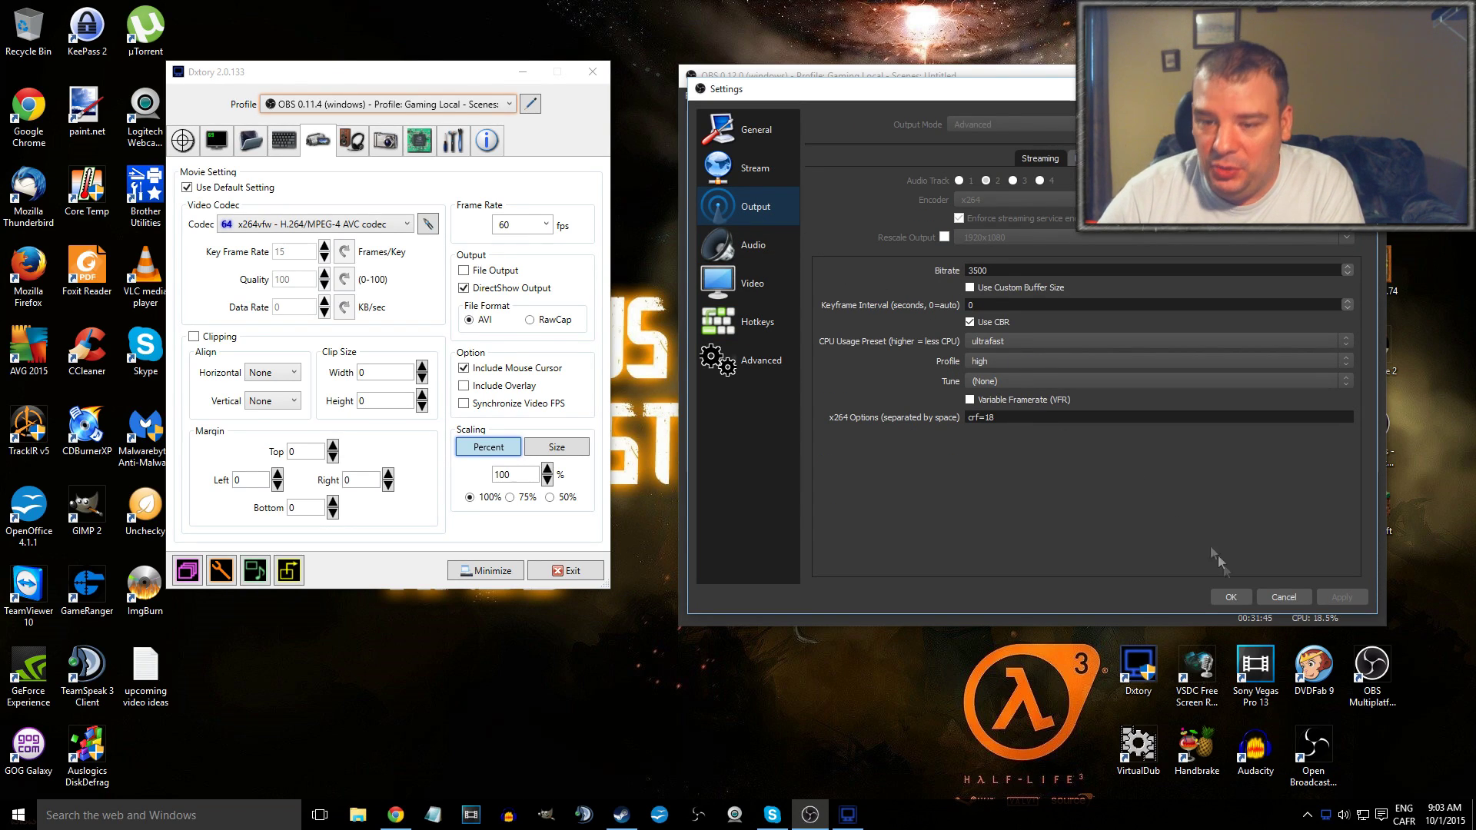
click(1284, 601)
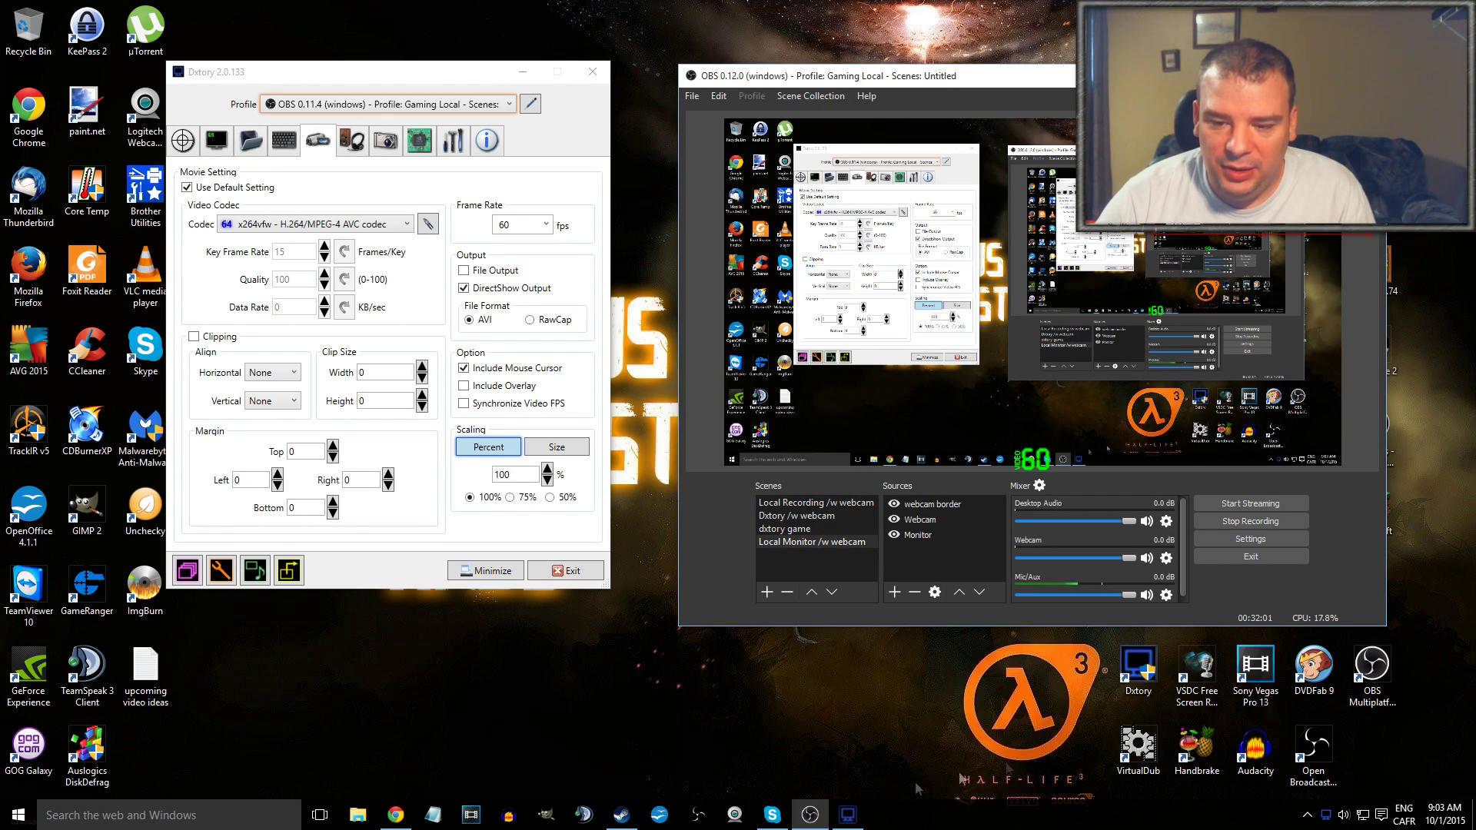
Step: Open Open Broadcaster Software v0.655b, check the Local Games scene's sources, and switch to the Games - no dxtory scene
double_click(1315, 747)
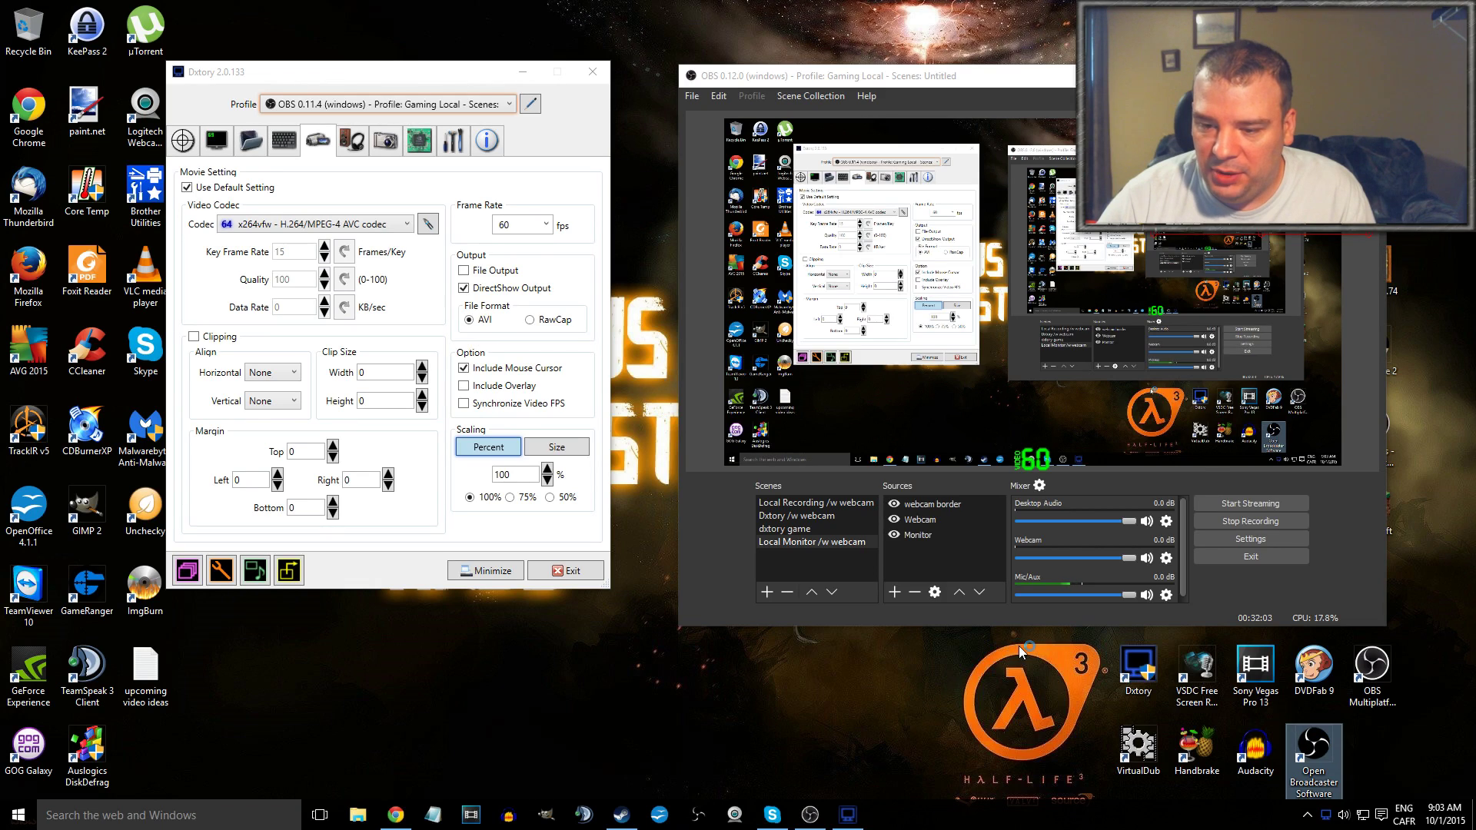
click(771, 648)
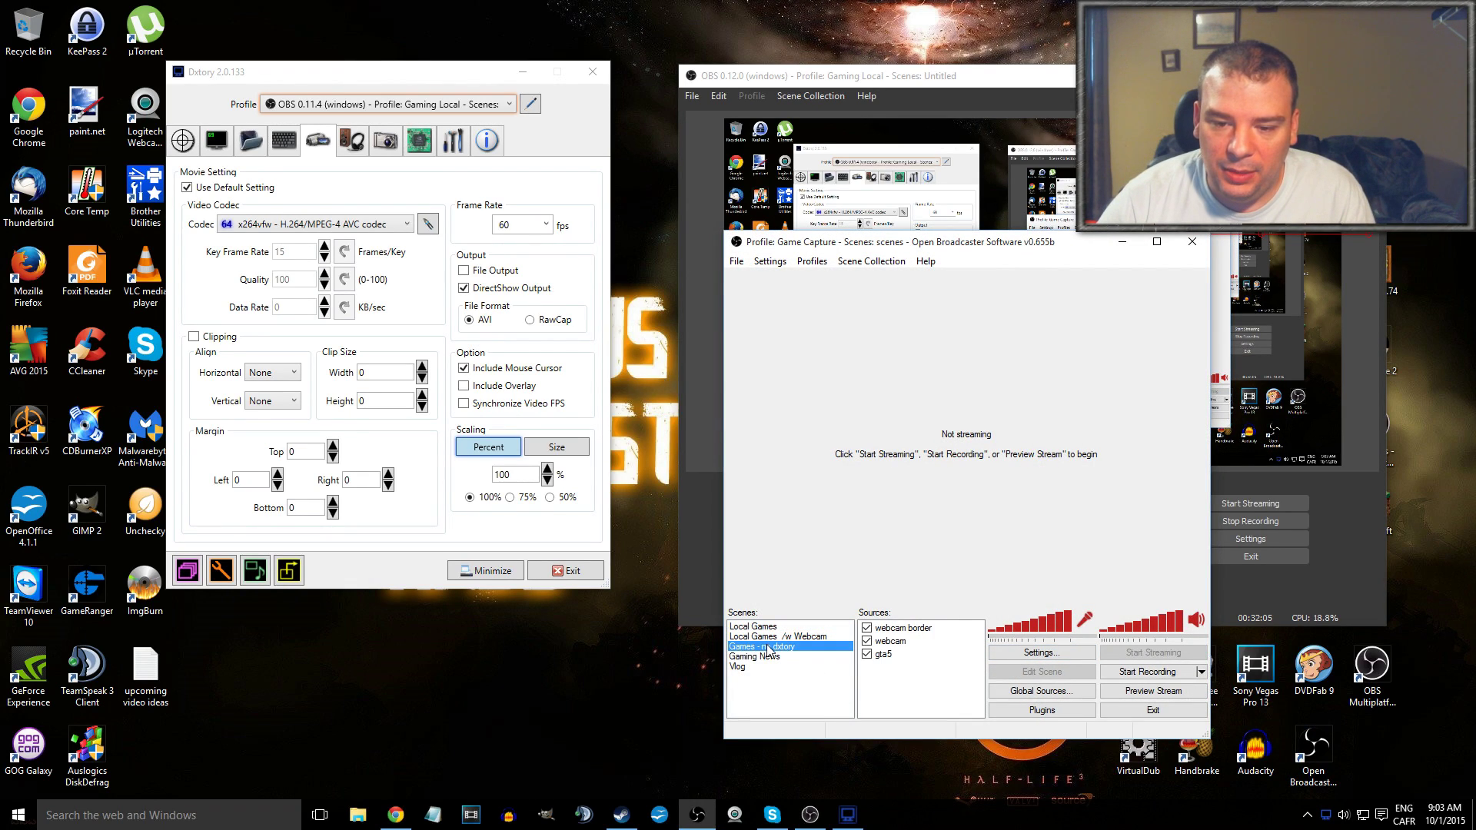
click(775, 628)
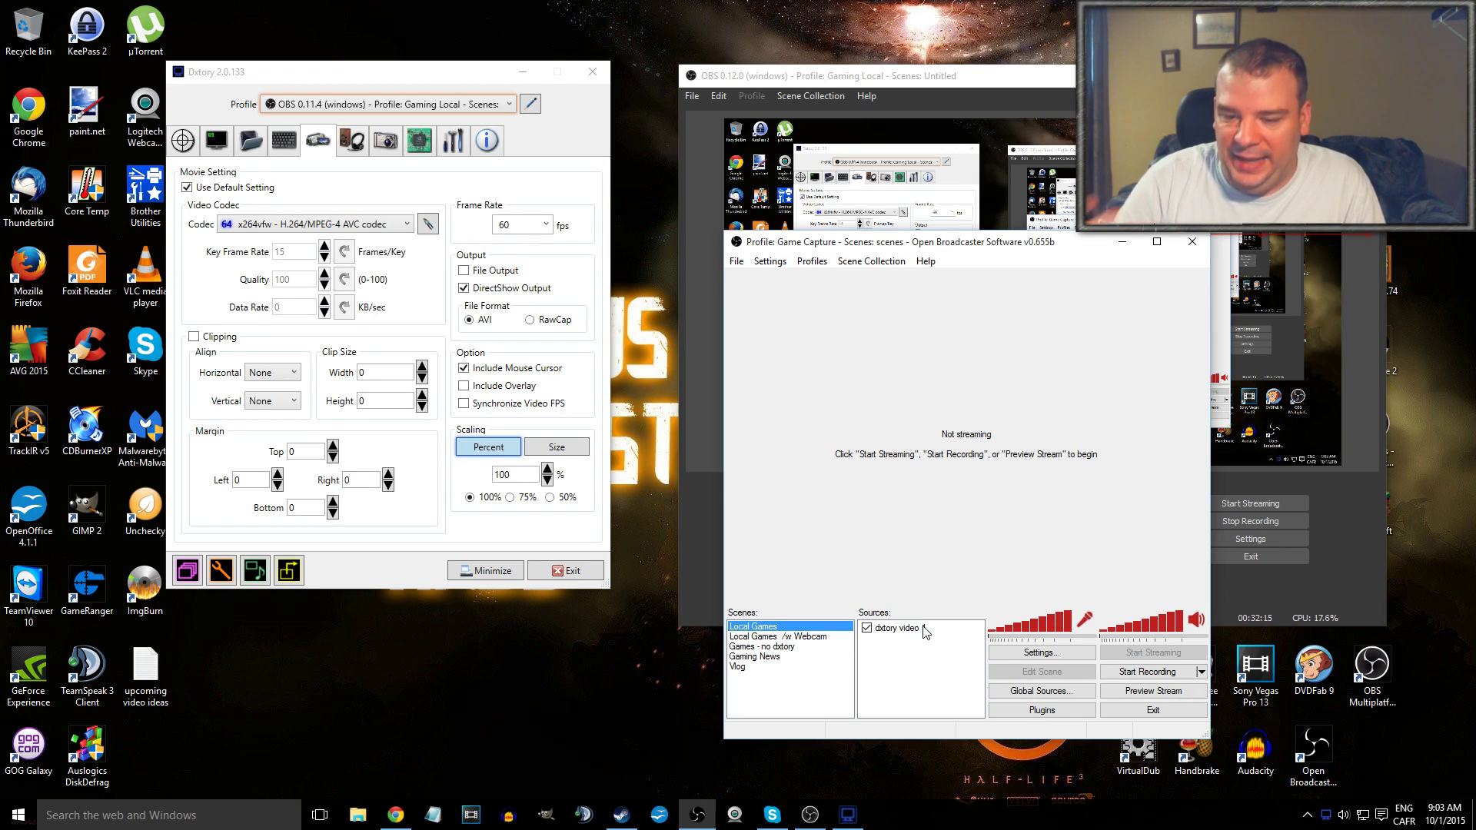
click(792, 646)
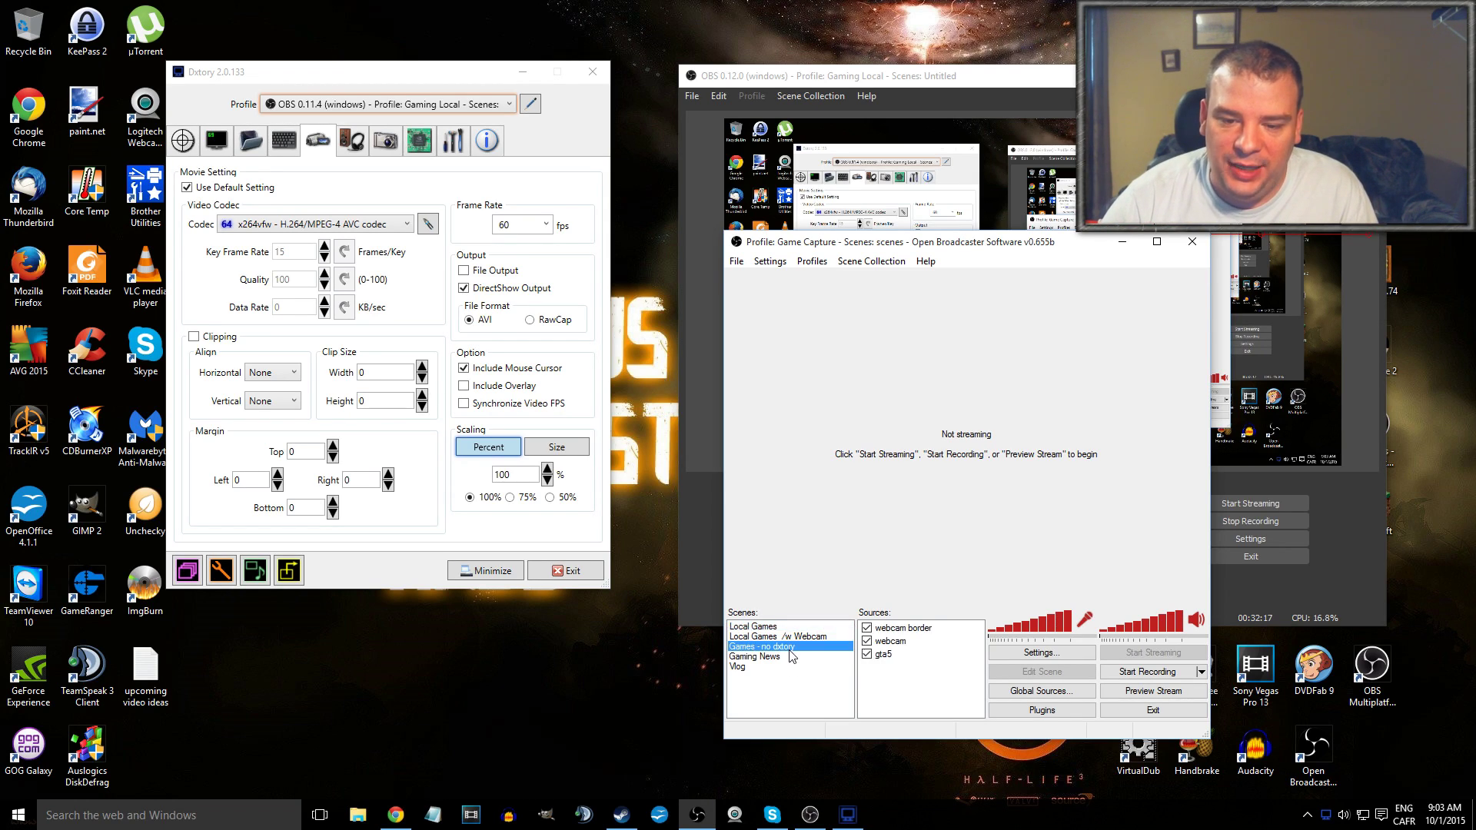
Step: Add a Game Capture source named mafia2 to the Games - no dxtory scene, with OBS 0.12.0 as the captured application
right_click(895, 683)
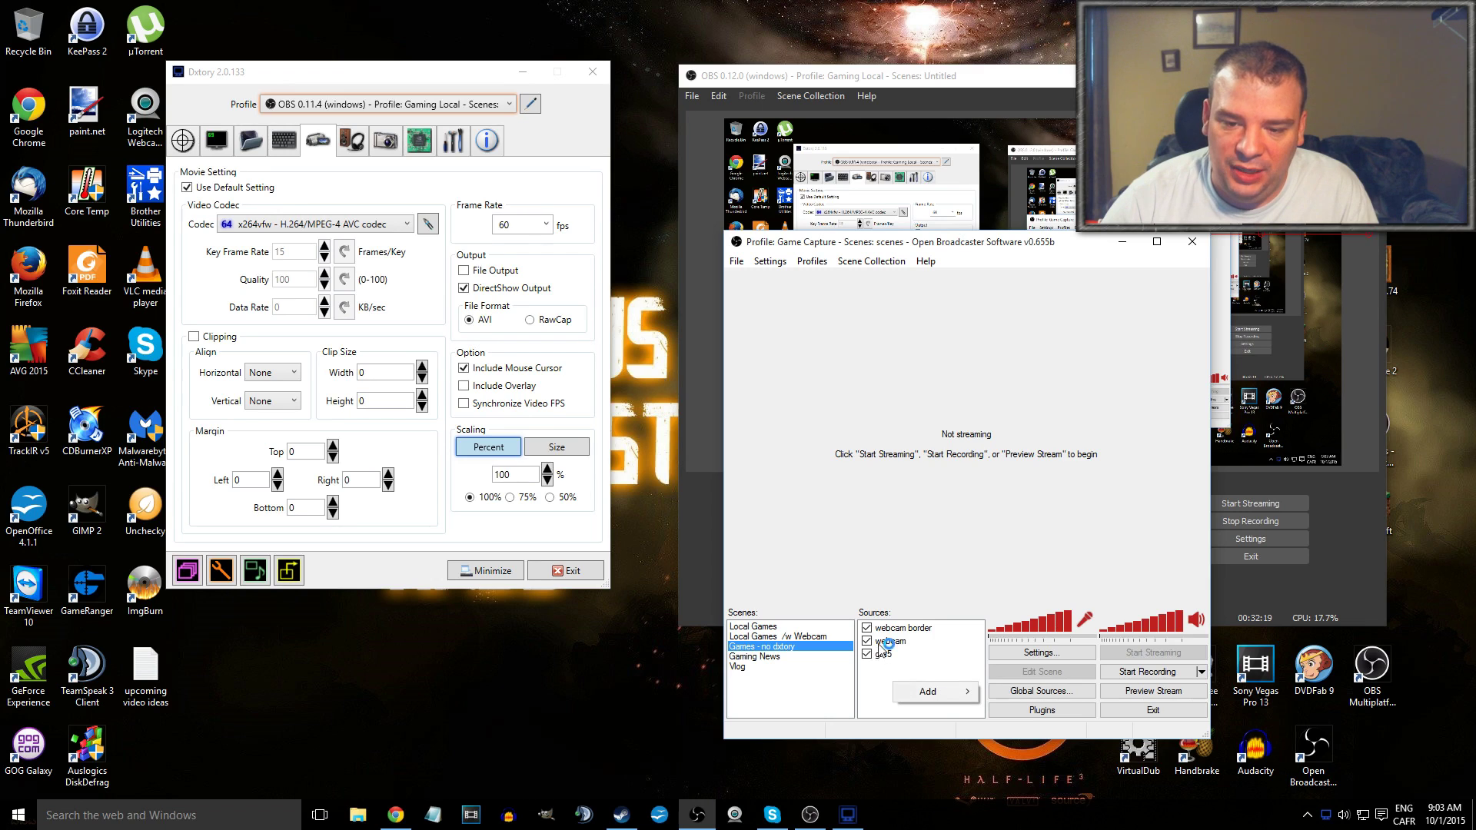
mouse_move(939, 694)
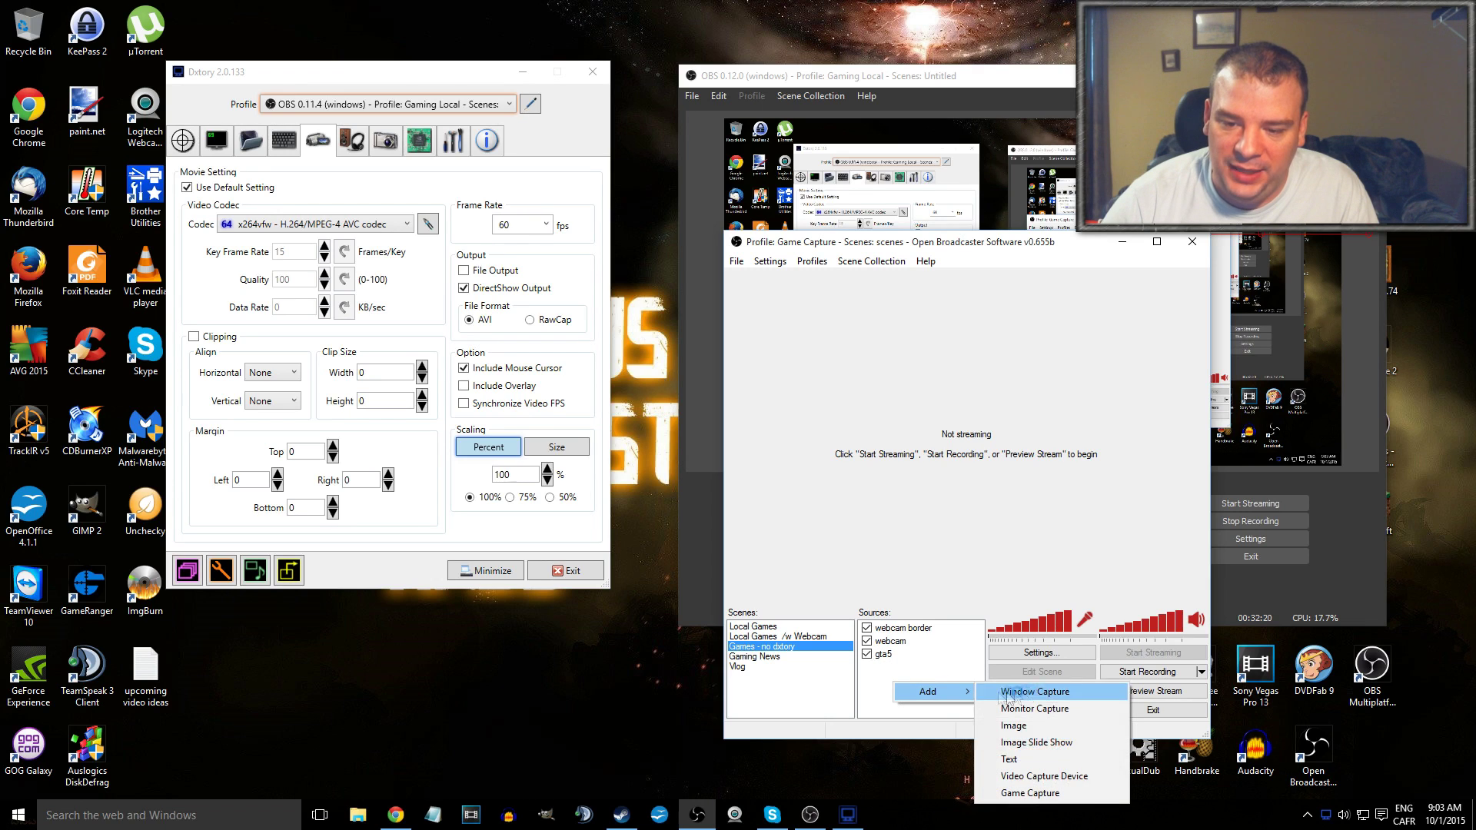
click(1054, 797)
text(mafia2)
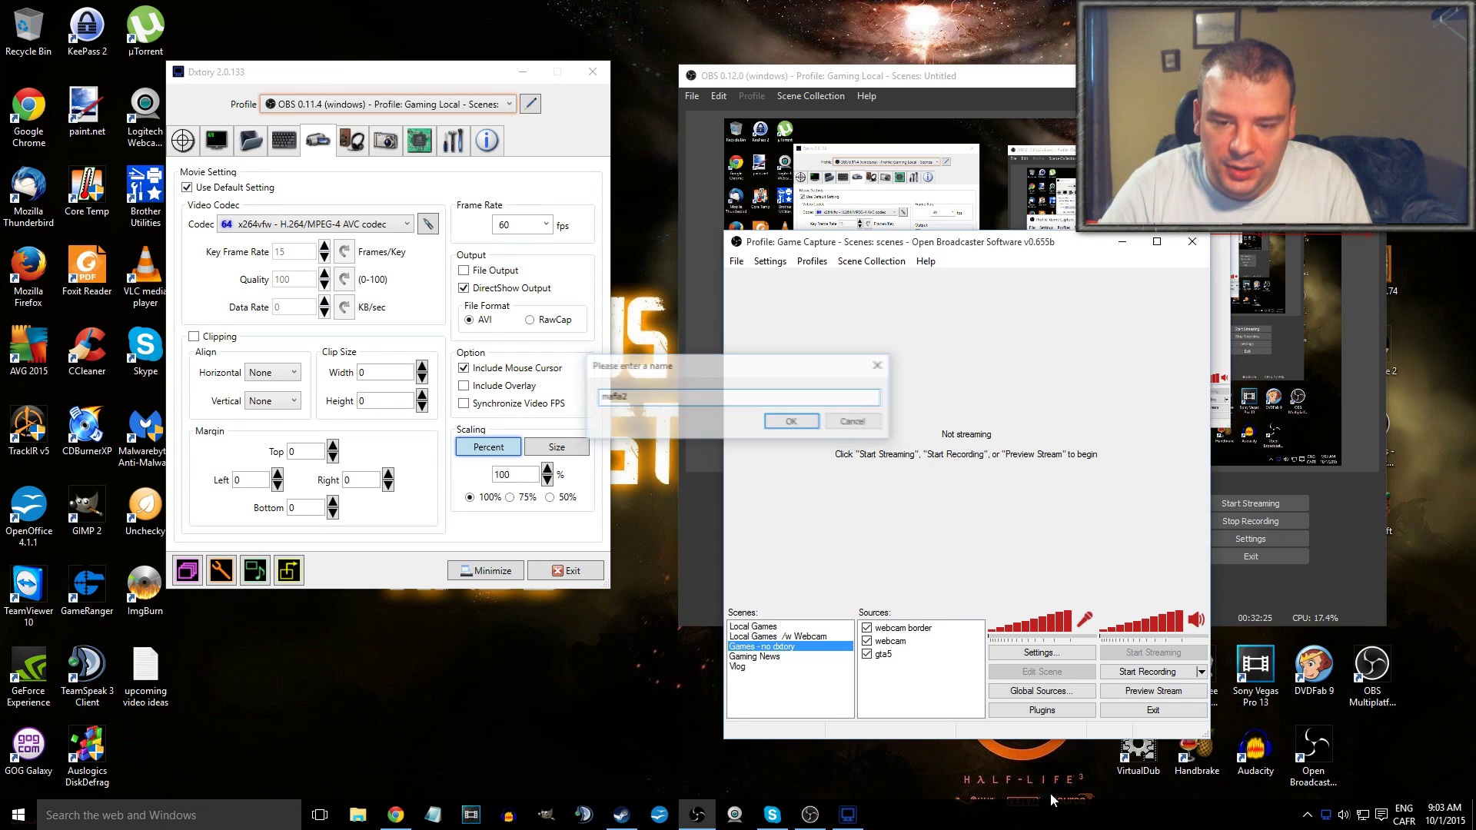
key(Return)
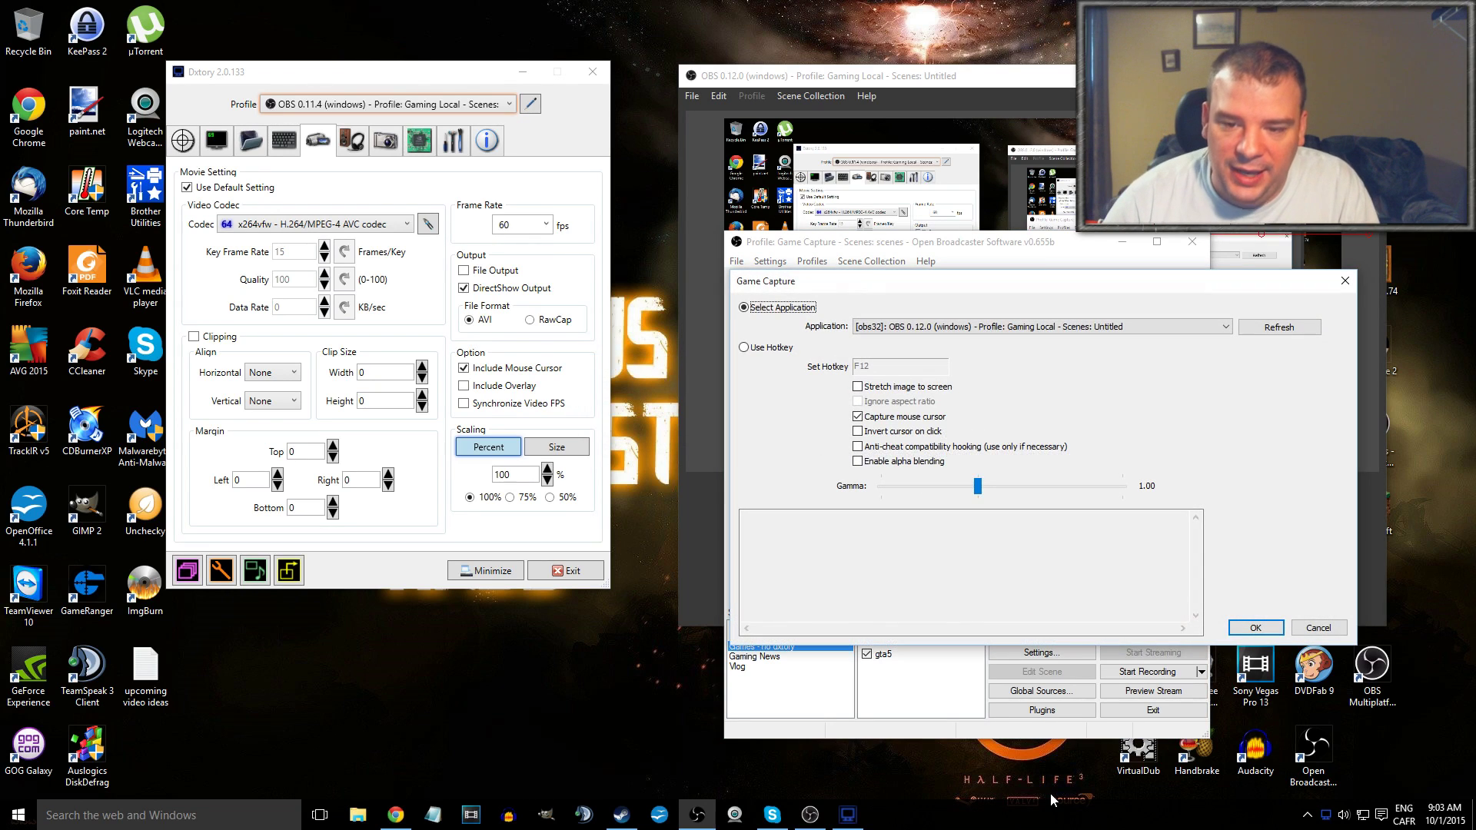
click(908, 328)
click(936, 340)
click(1255, 628)
right_click(939, 685)
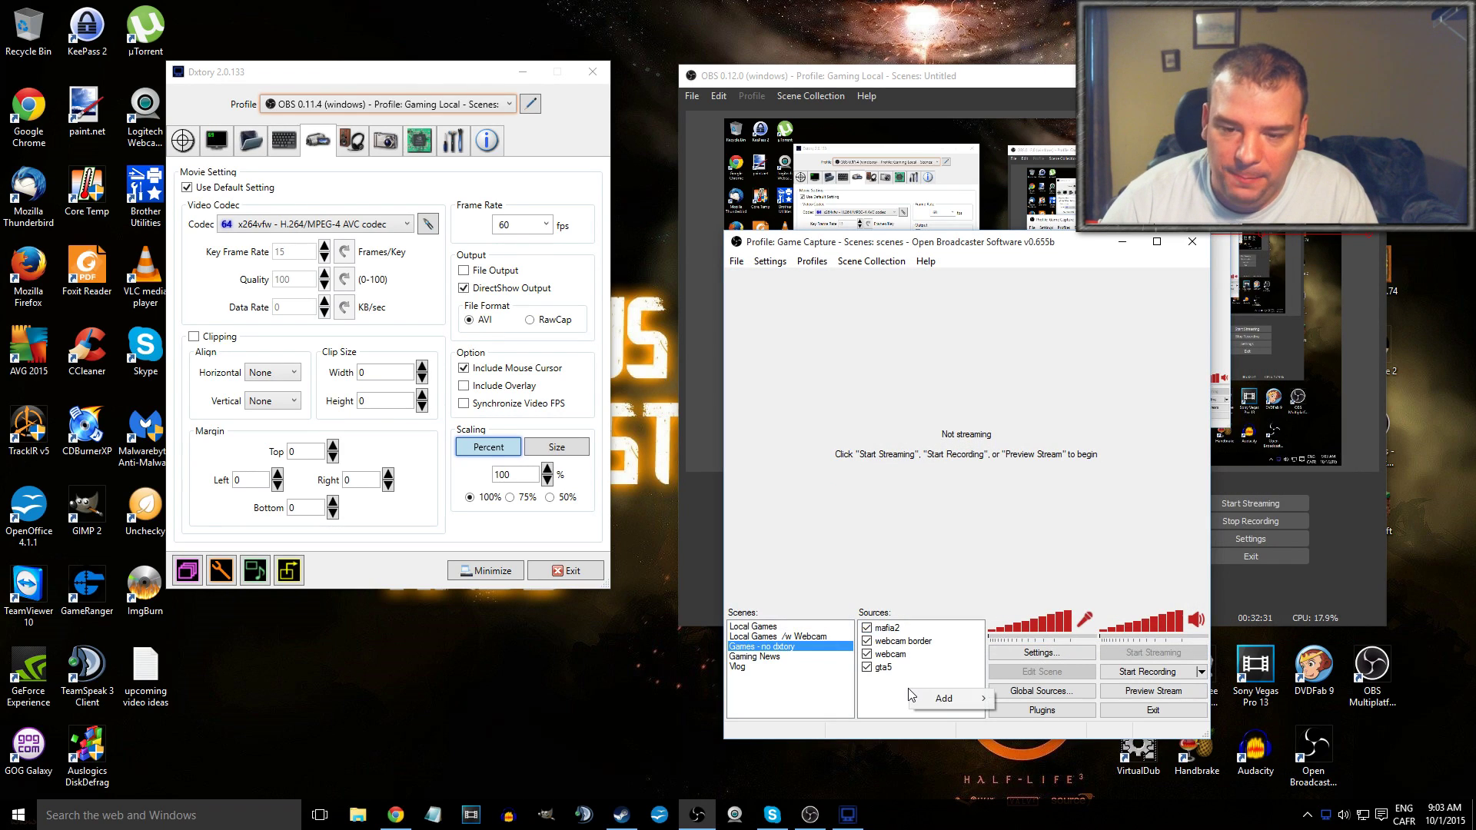
mouse_move(940, 696)
click(1075, 782)
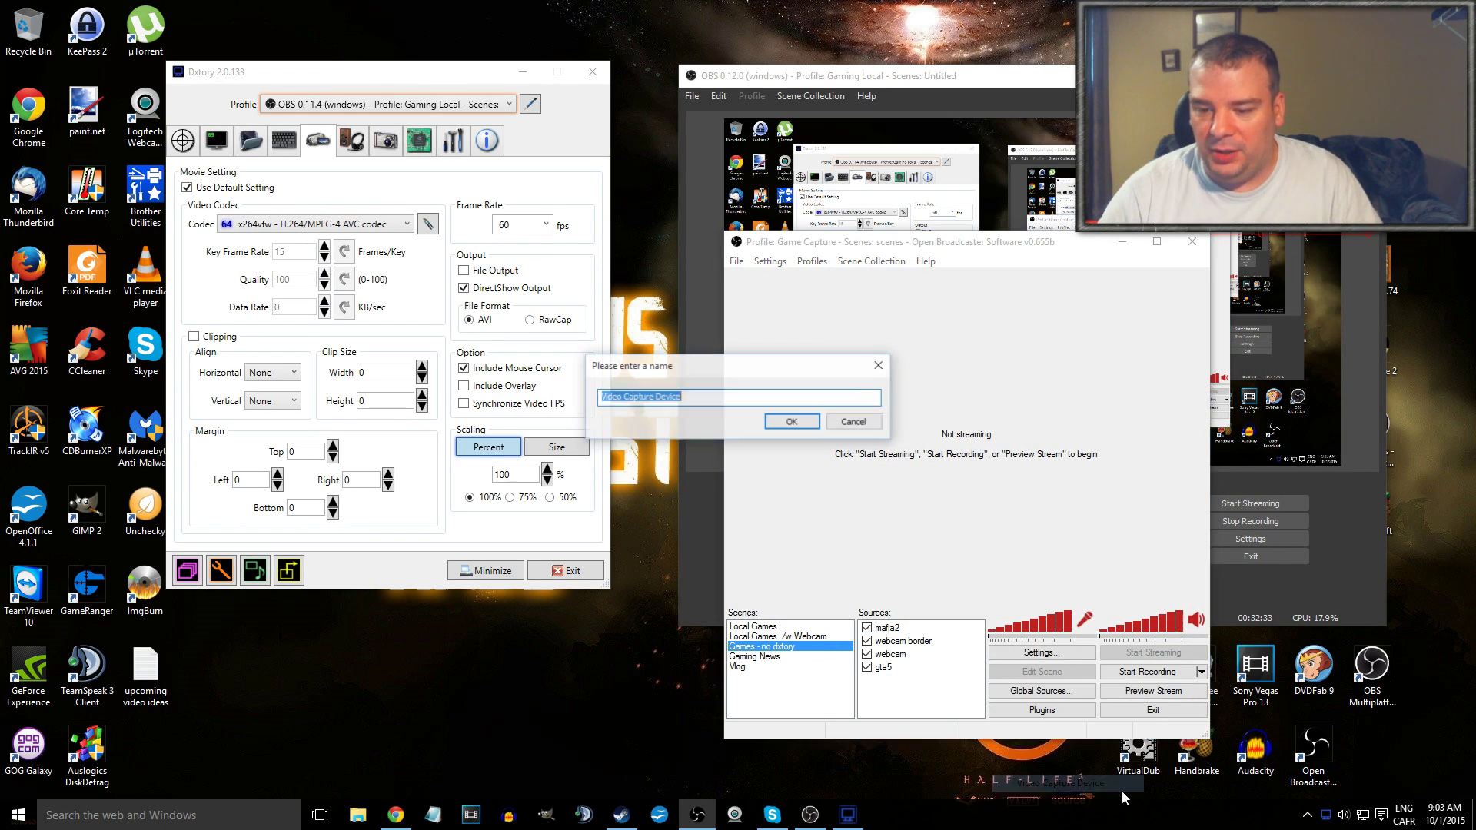
text(battlef)
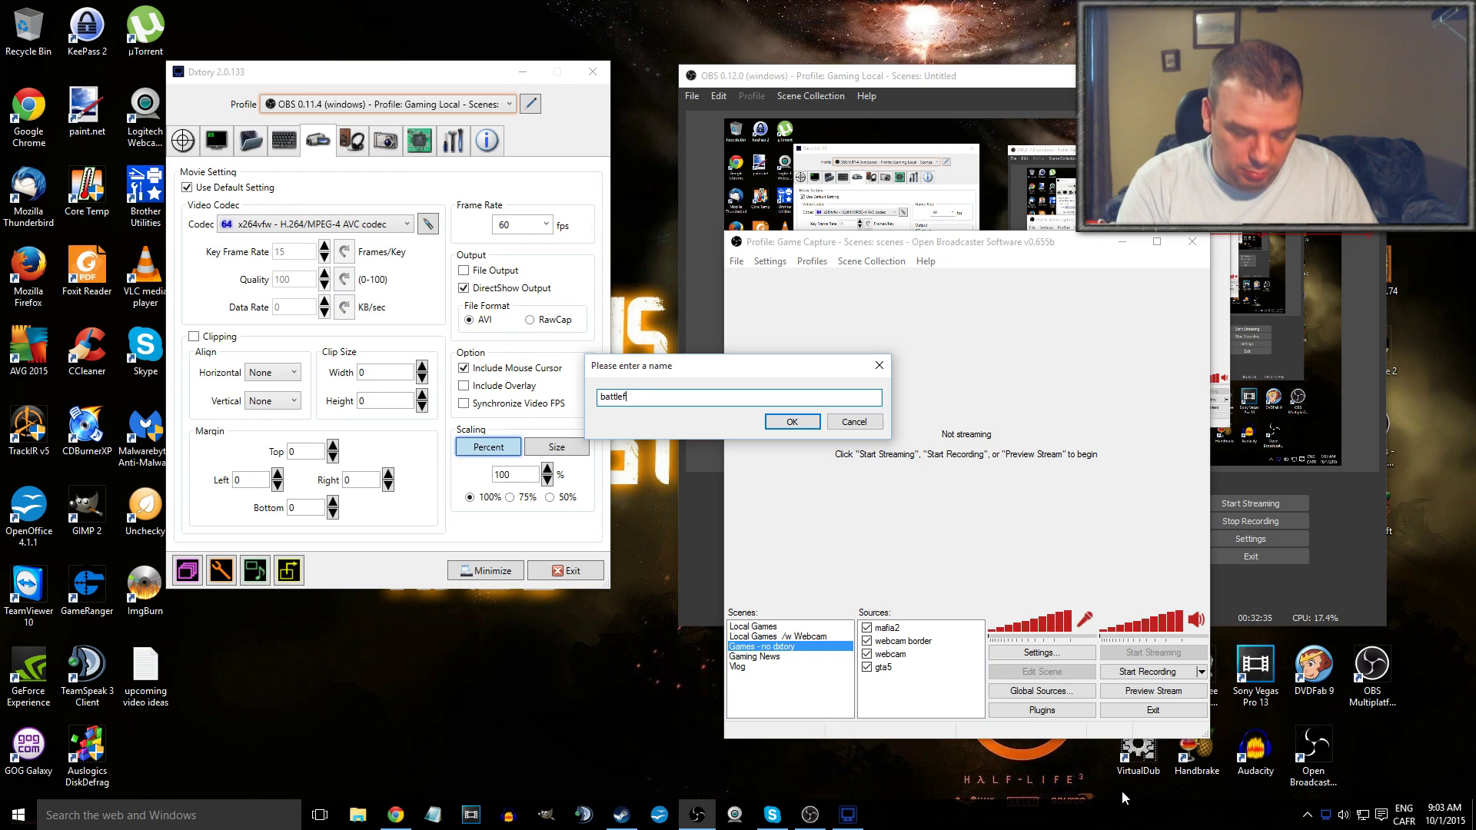
text(ield)
key(Return)
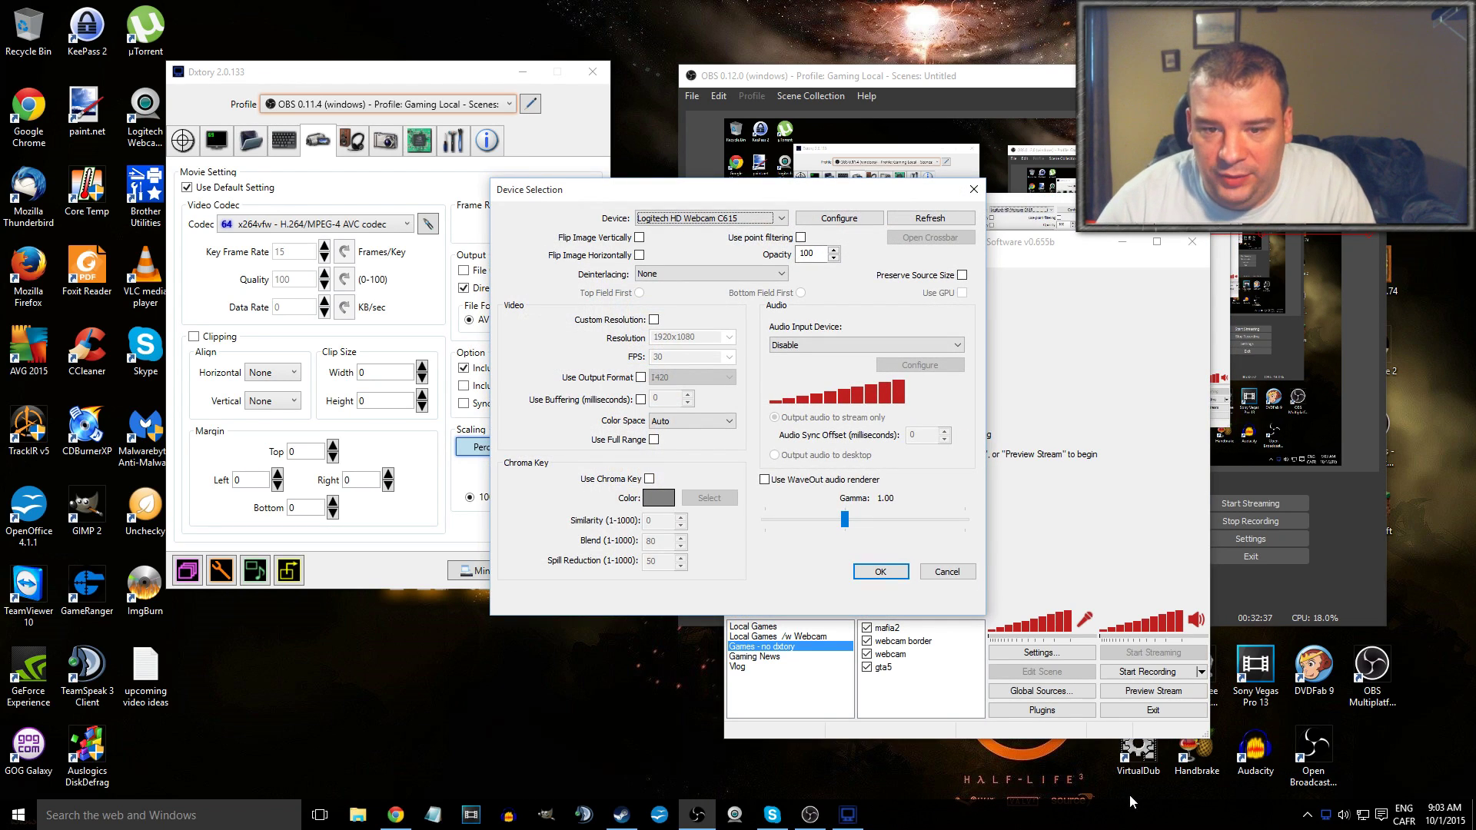
click(947, 572)
Step: Add a Game Capture source named bf4 to the scene, with OBS 0.12.0 as the captured application
right_click(896, 690)
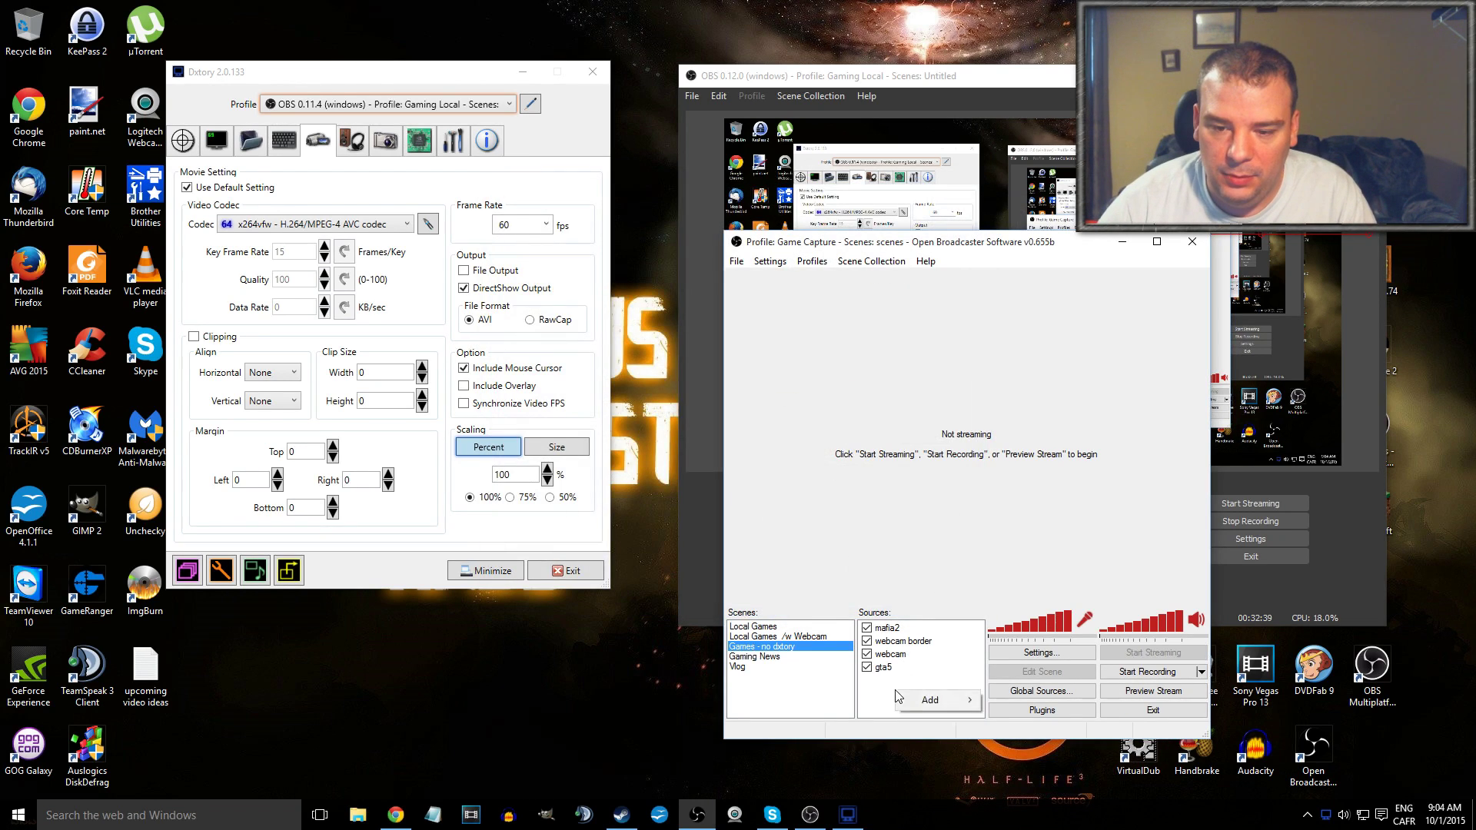
mouse_move(950, 701)
click(1034, 801)
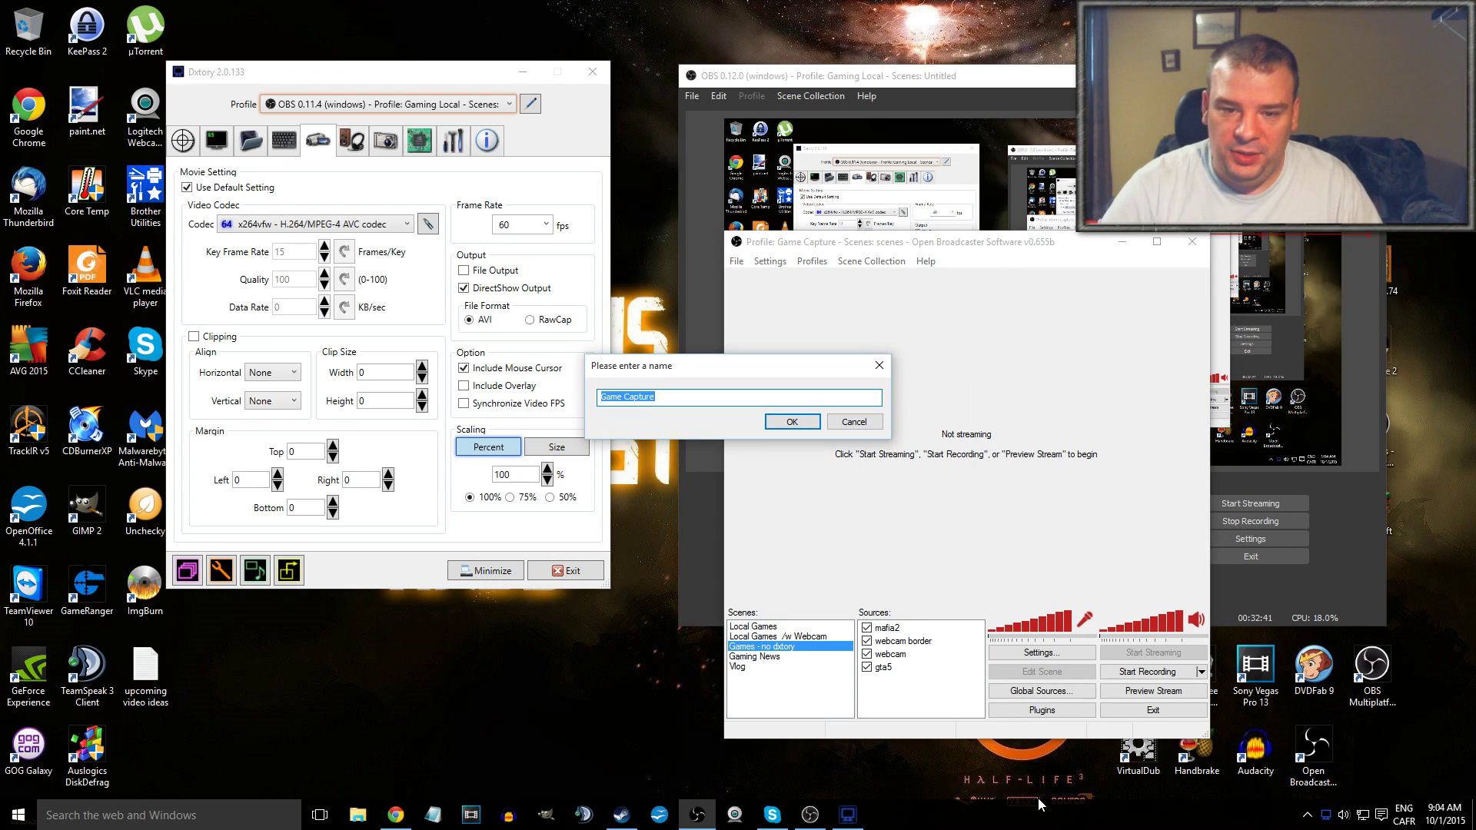
text(bf4)
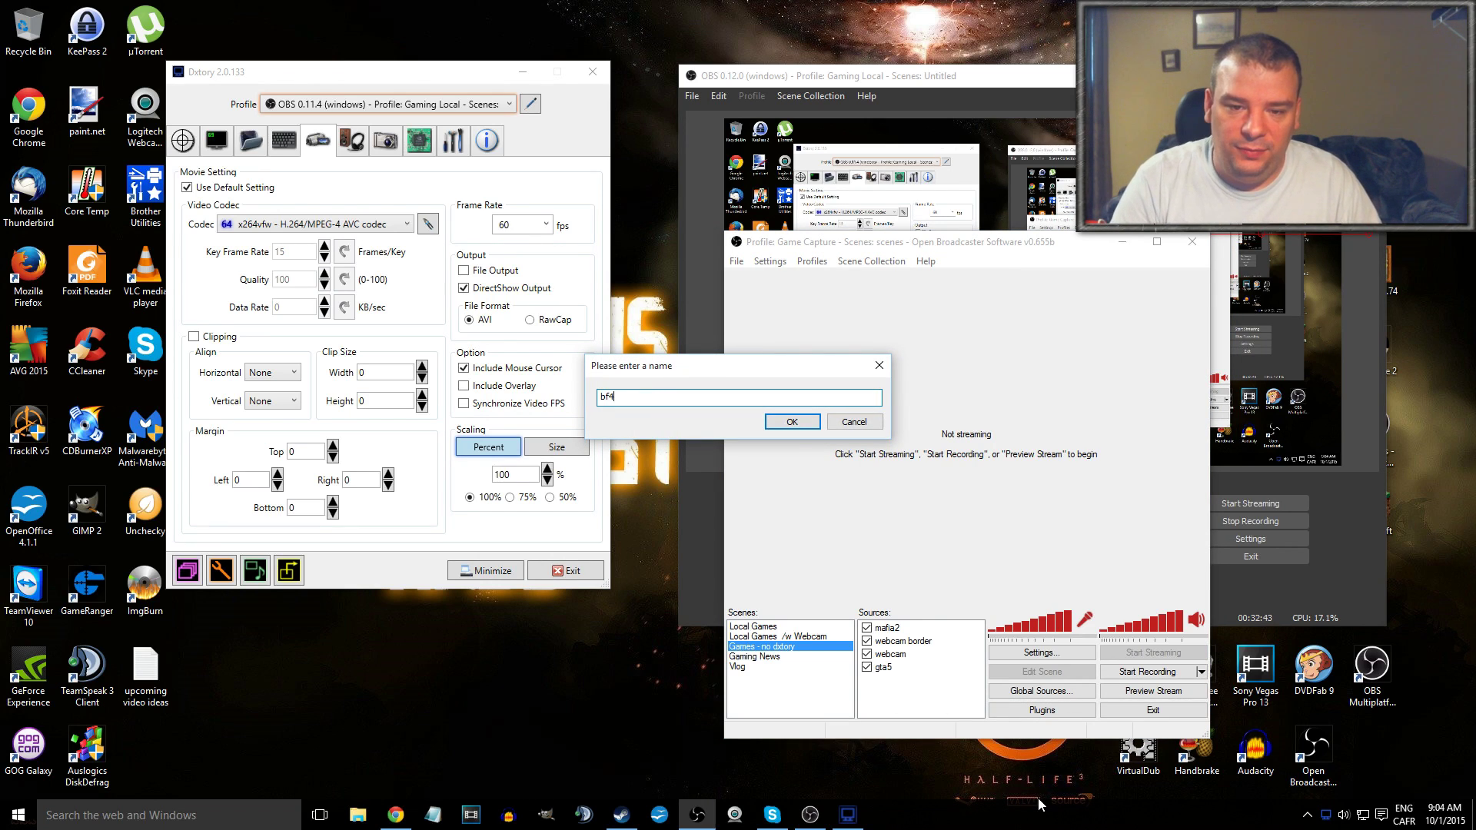
key(Return)
click(922, 326)
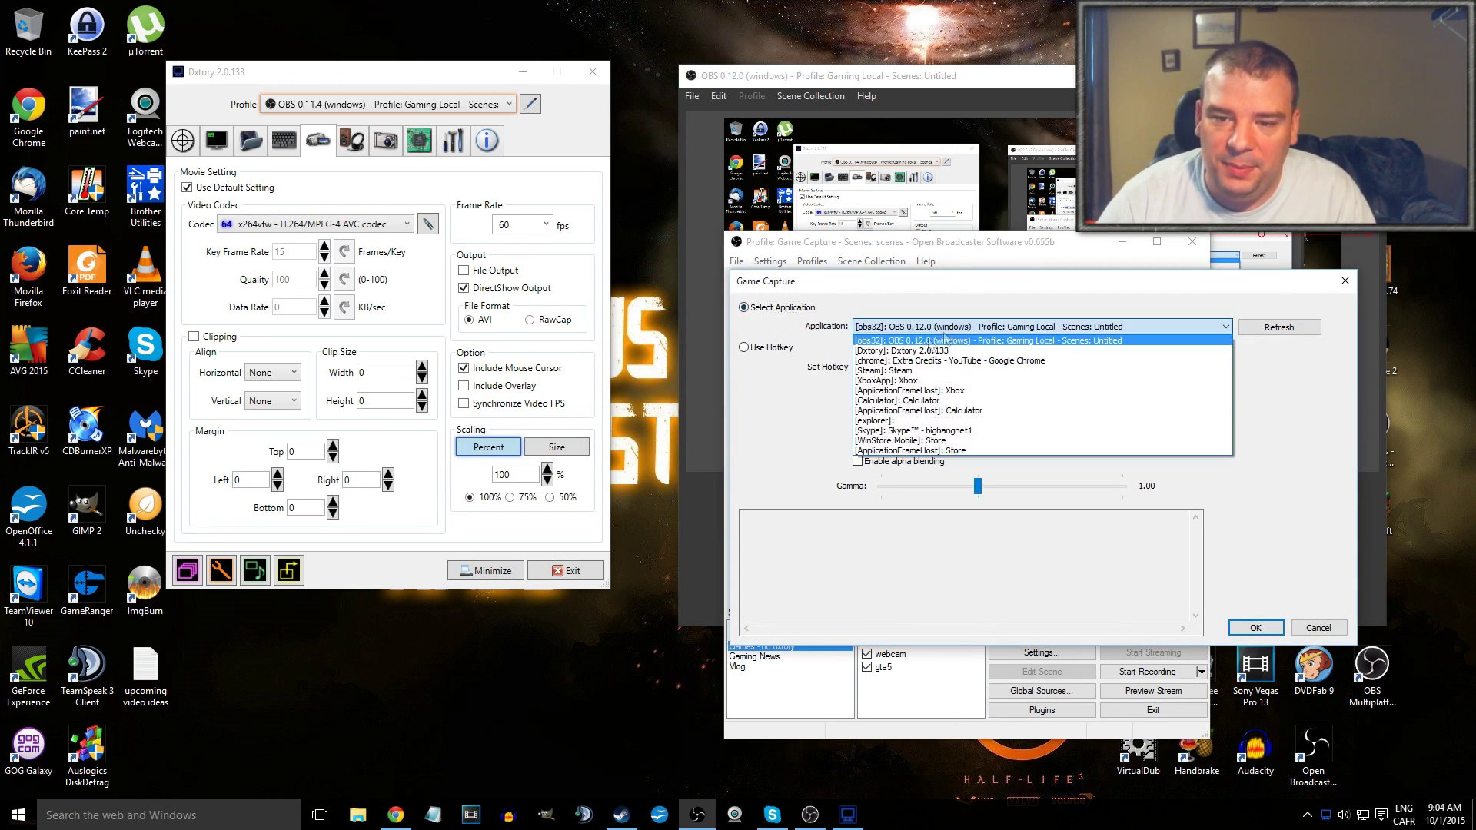
click(946, 340)
click(1255, 628)
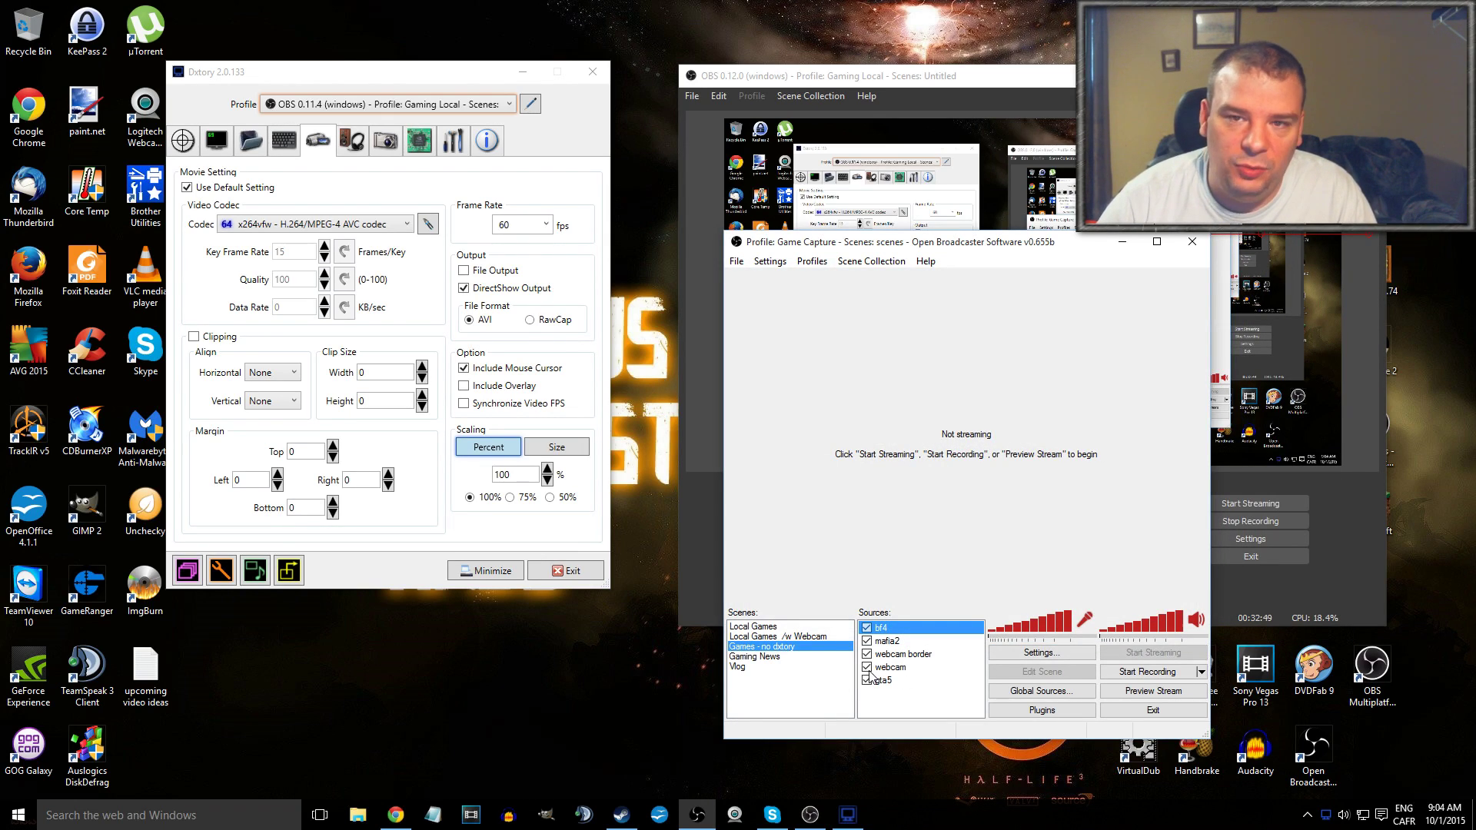
Step: Disable the gta5 and mafia2 sources, and turn webcam border and webcam off and back on
click(867, 680)
click(867, 641)
click(867, 654)
click(867, 666)
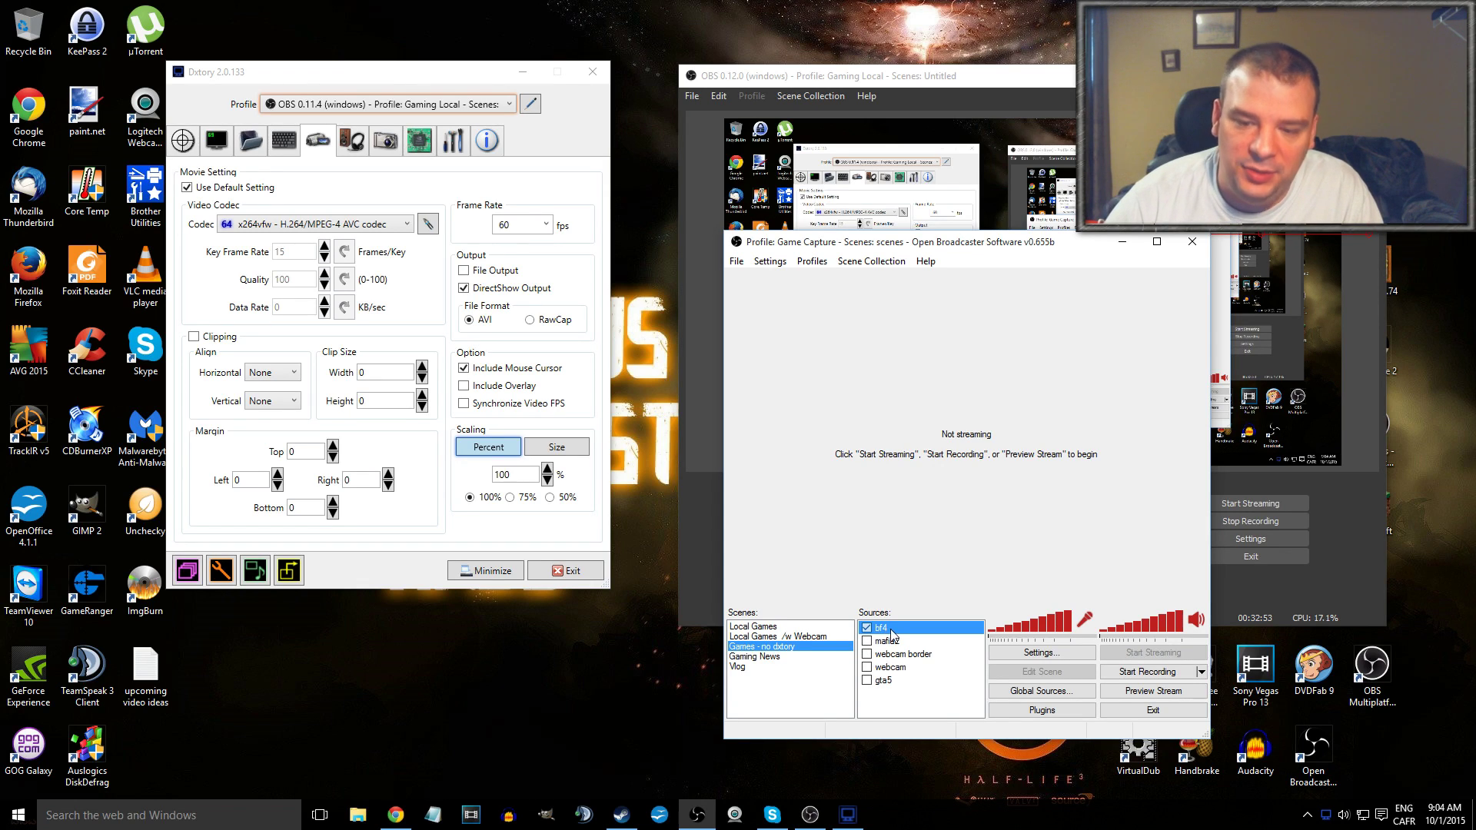
click(867, 654)
click(867, 667)
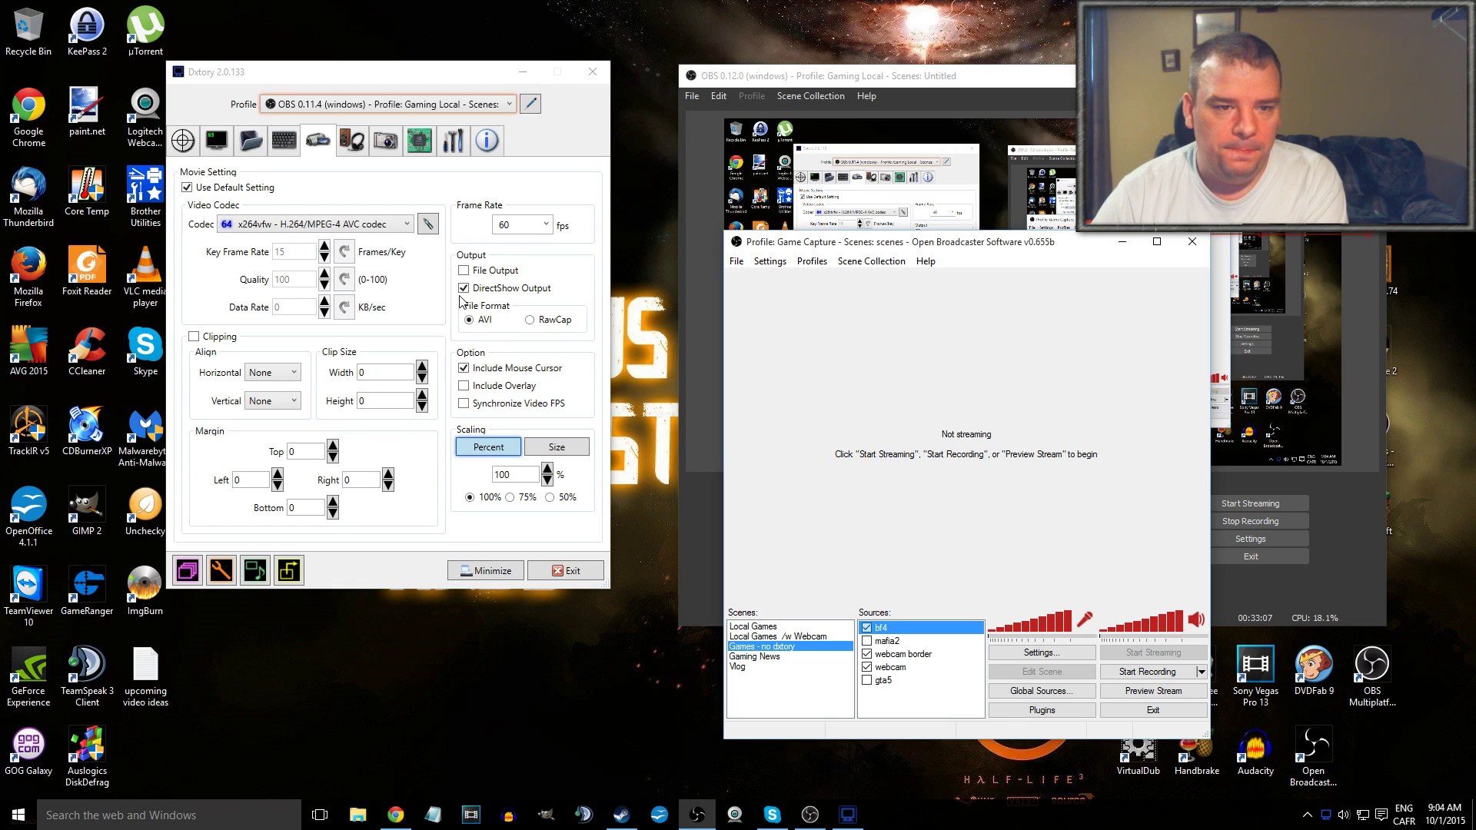
Step: Check the Local Games scene, return to Games - no dxtory, and enable gta5 there in place of bf4
click(781, 628)
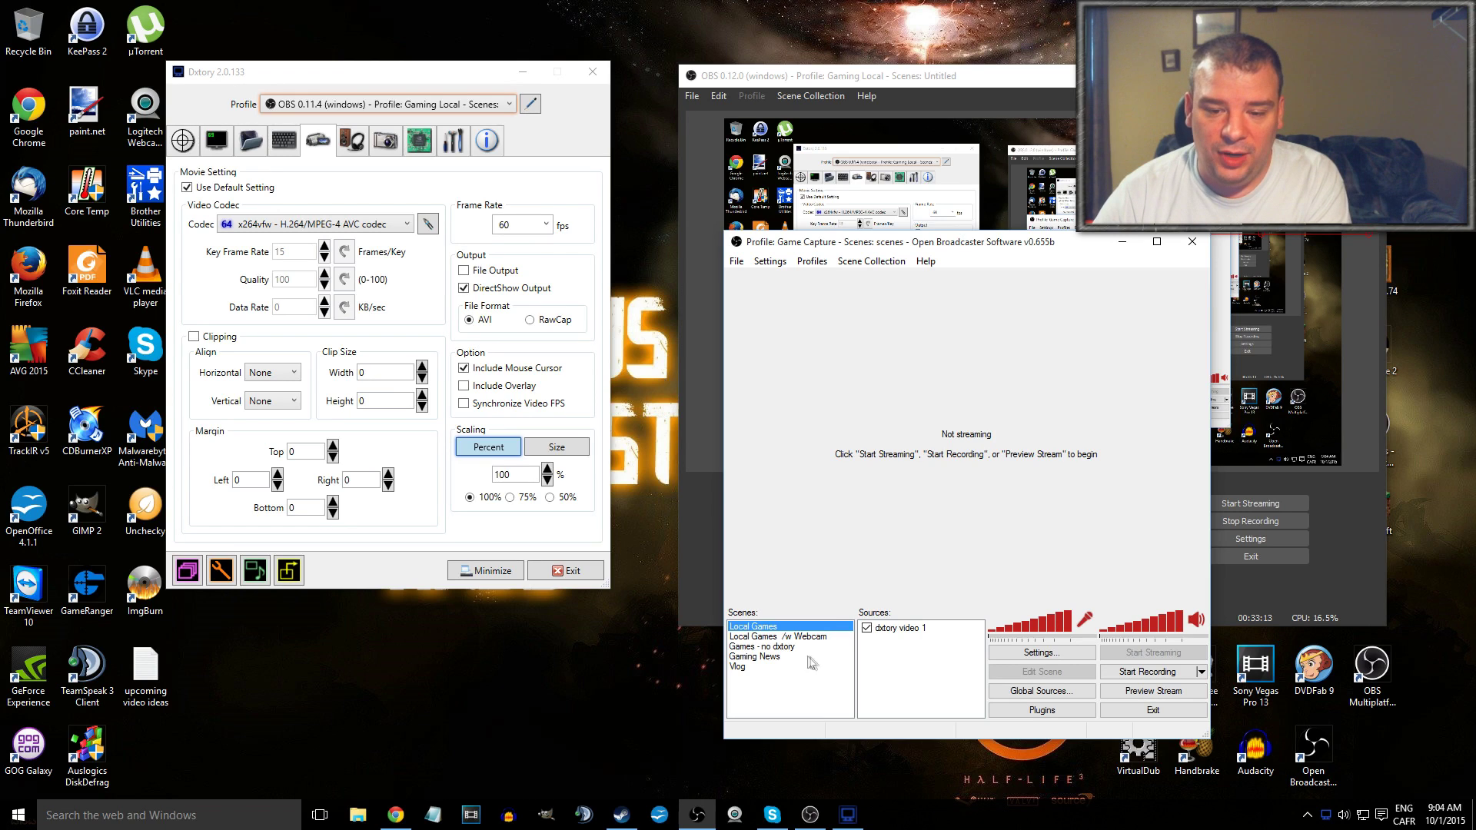
click(803, 647)
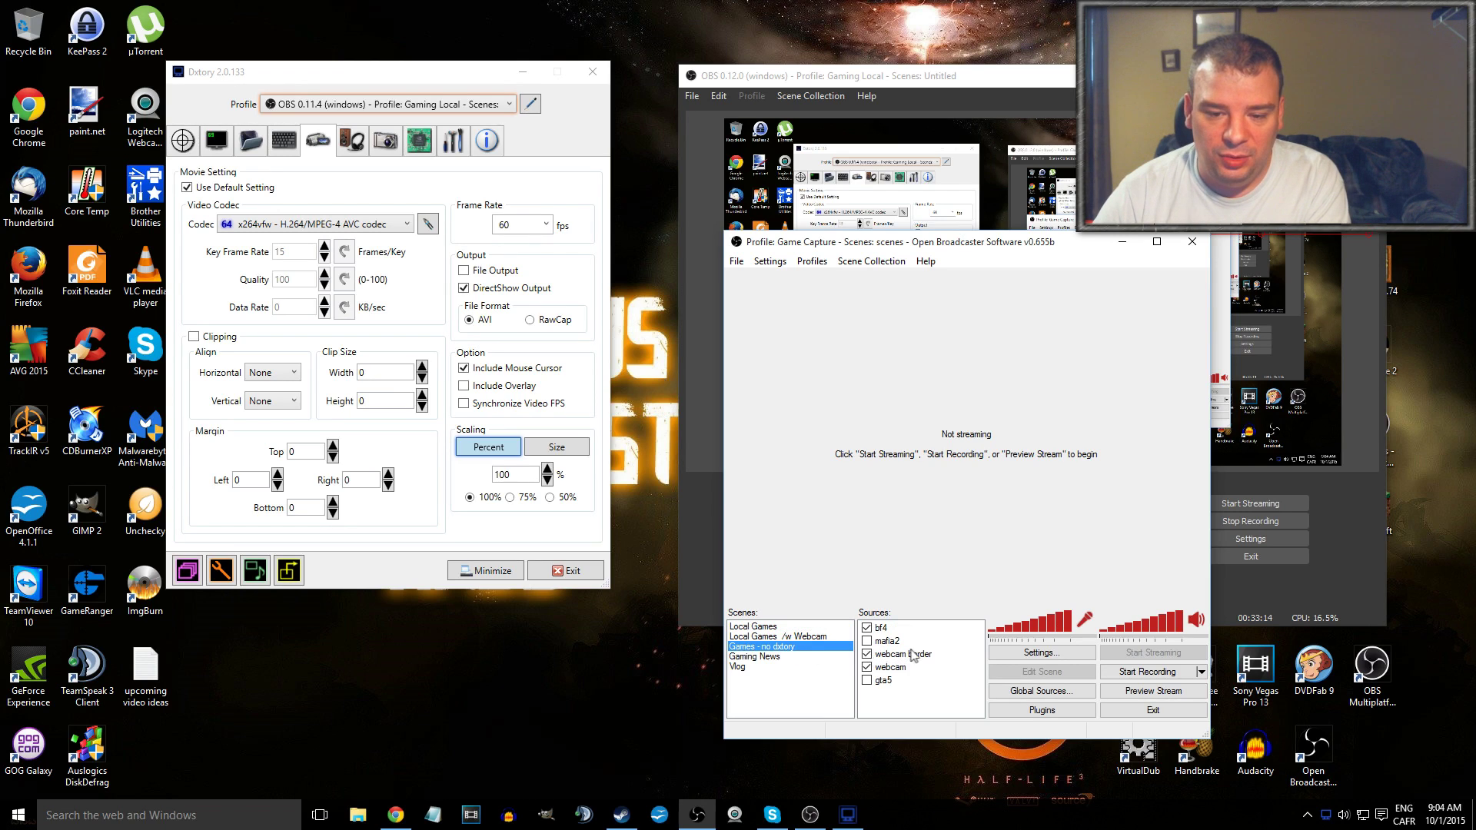
click(877, 668)
click(867, 680)
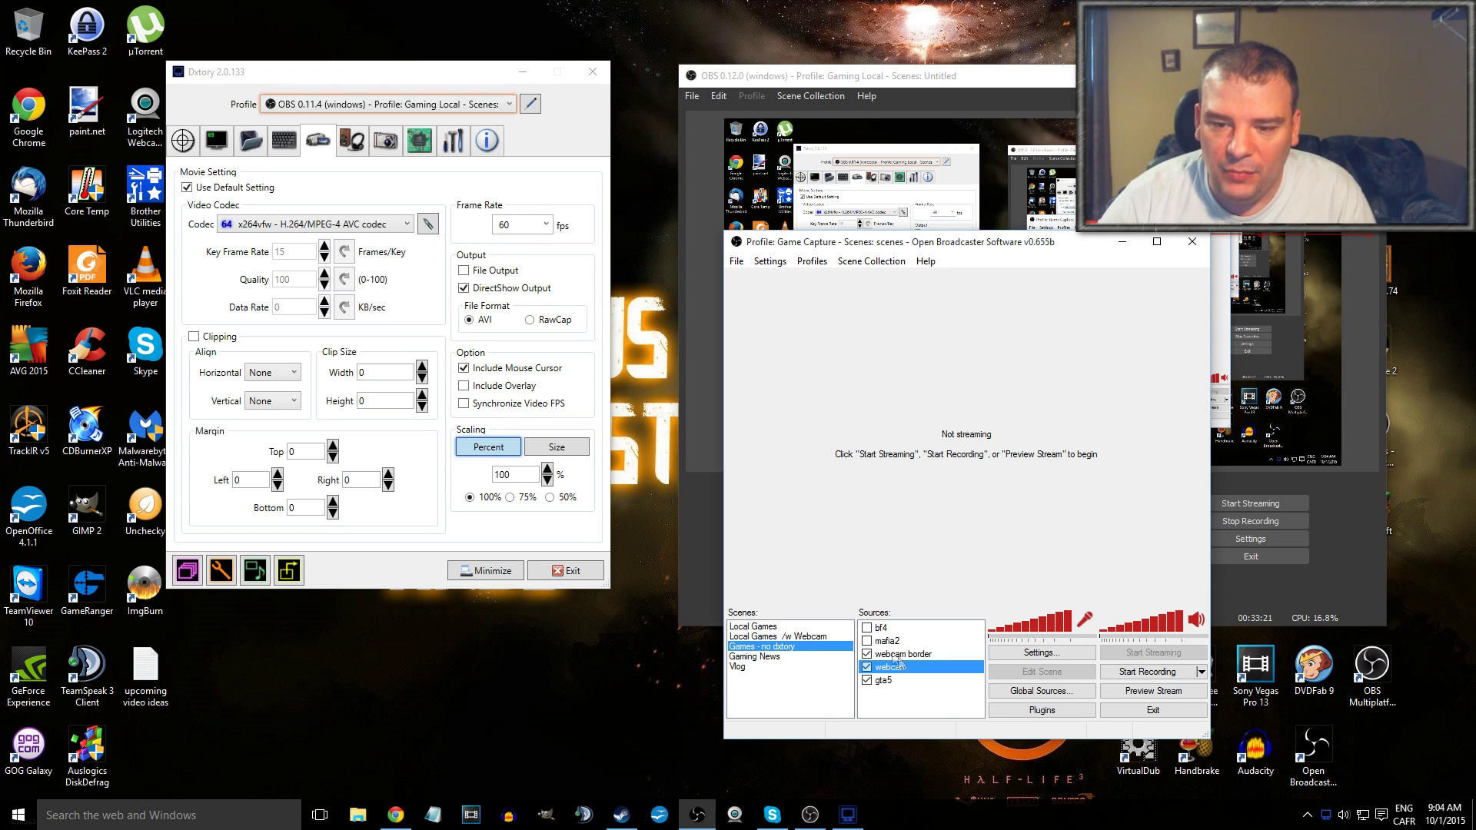
Step: Review the sources of the Local Games, Local Games /w Webcam and Games - no dxtory scenes, and close the program
click(775, 628)
click(802, 637)
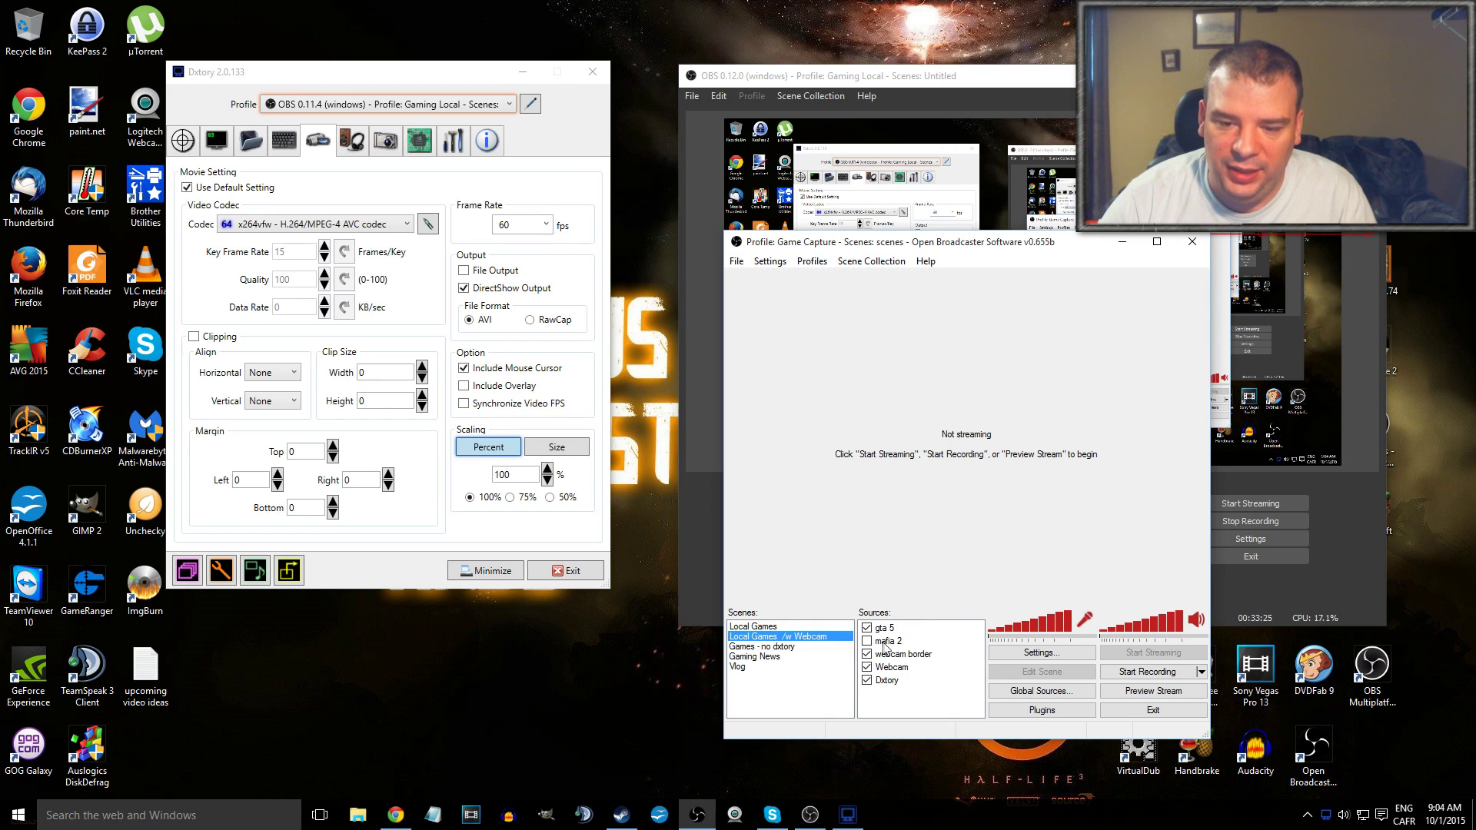
click(802, 627)
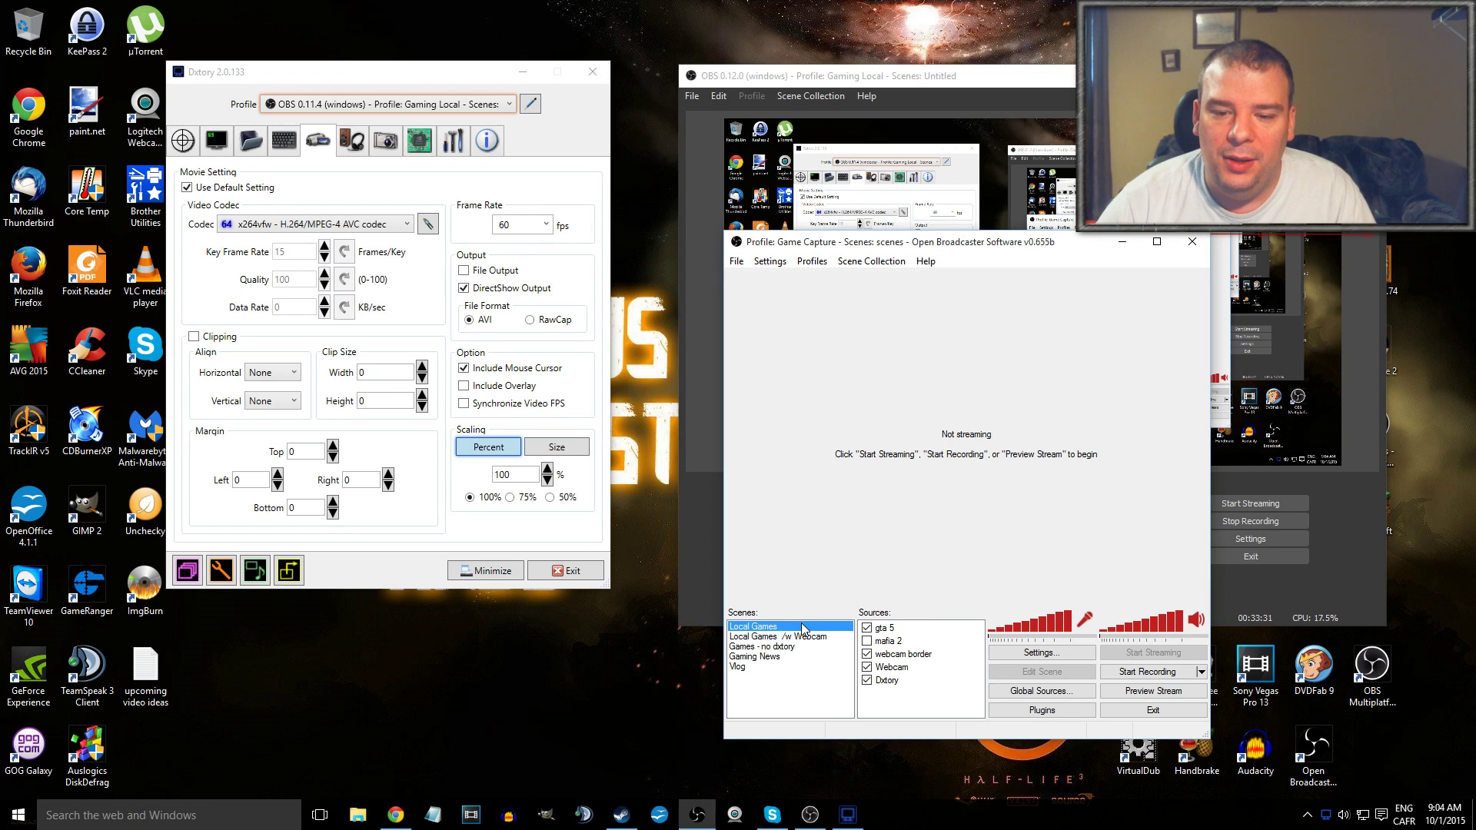
click(779, 648)
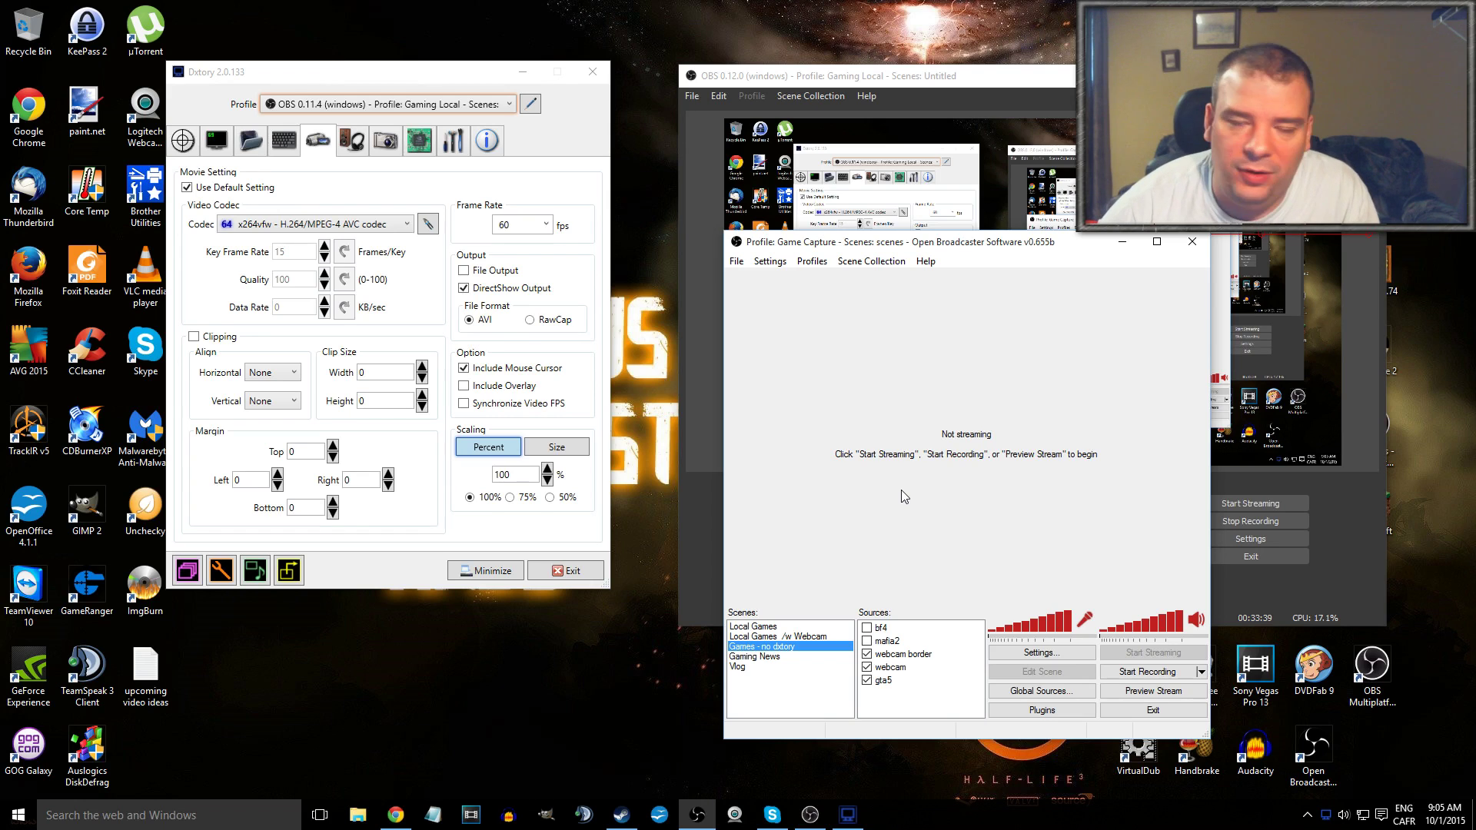
click(1194, 245)
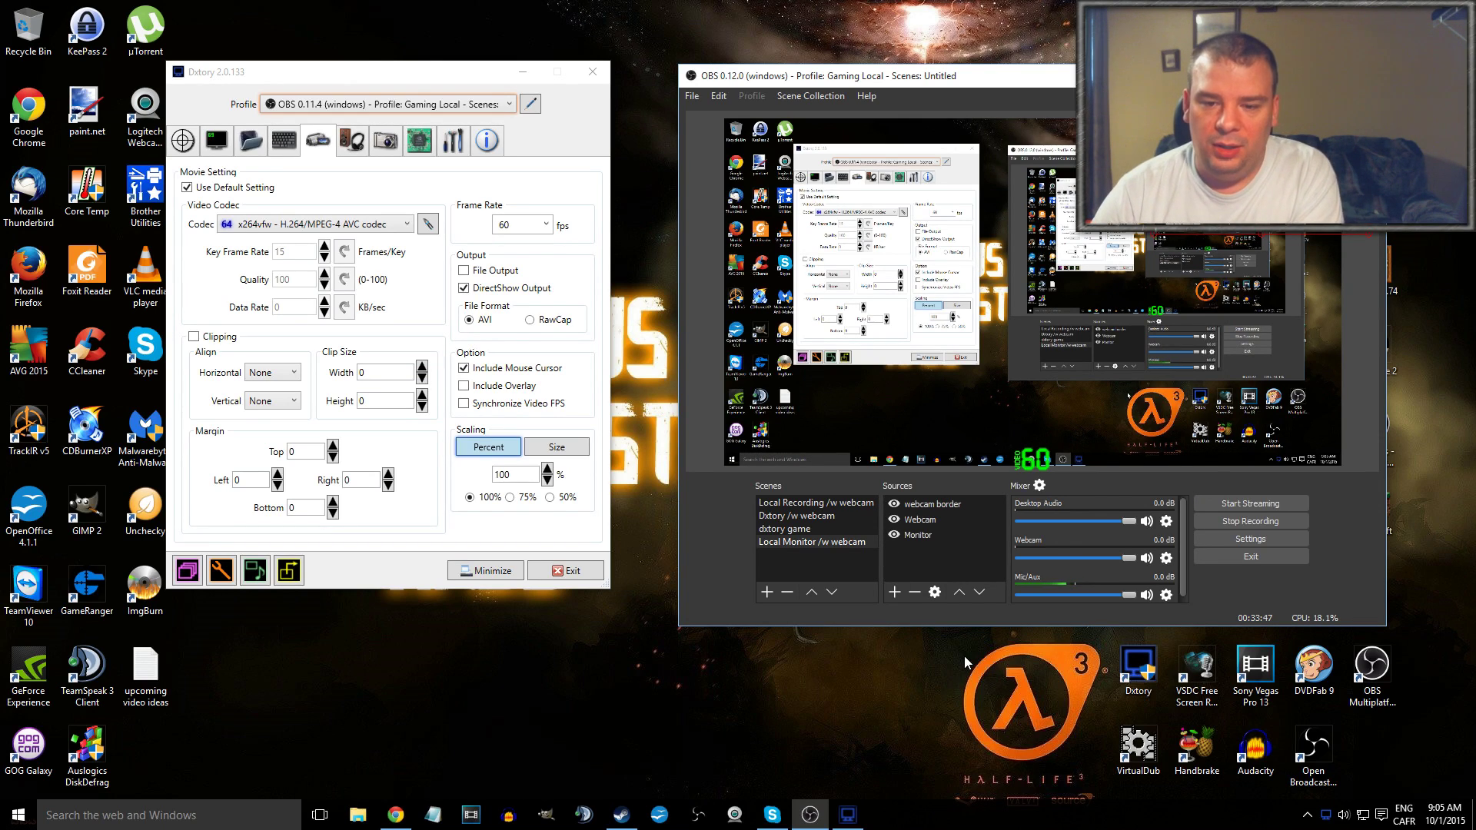
Step: Reposition the OBS 0.12.0 window slightly closer to the Dxtory window
drag(932, 77, 892, 71)
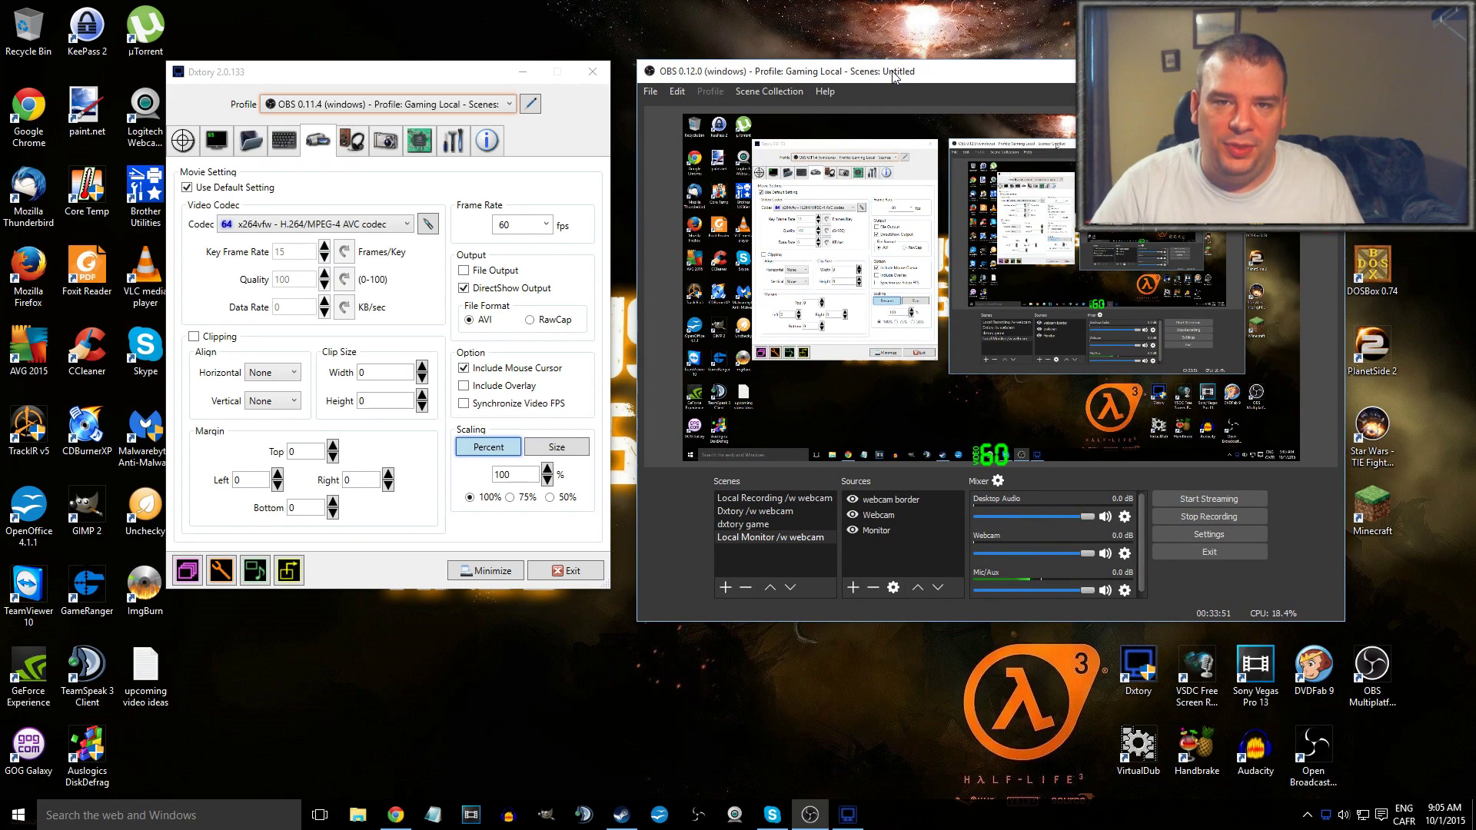
click(1280, 750)
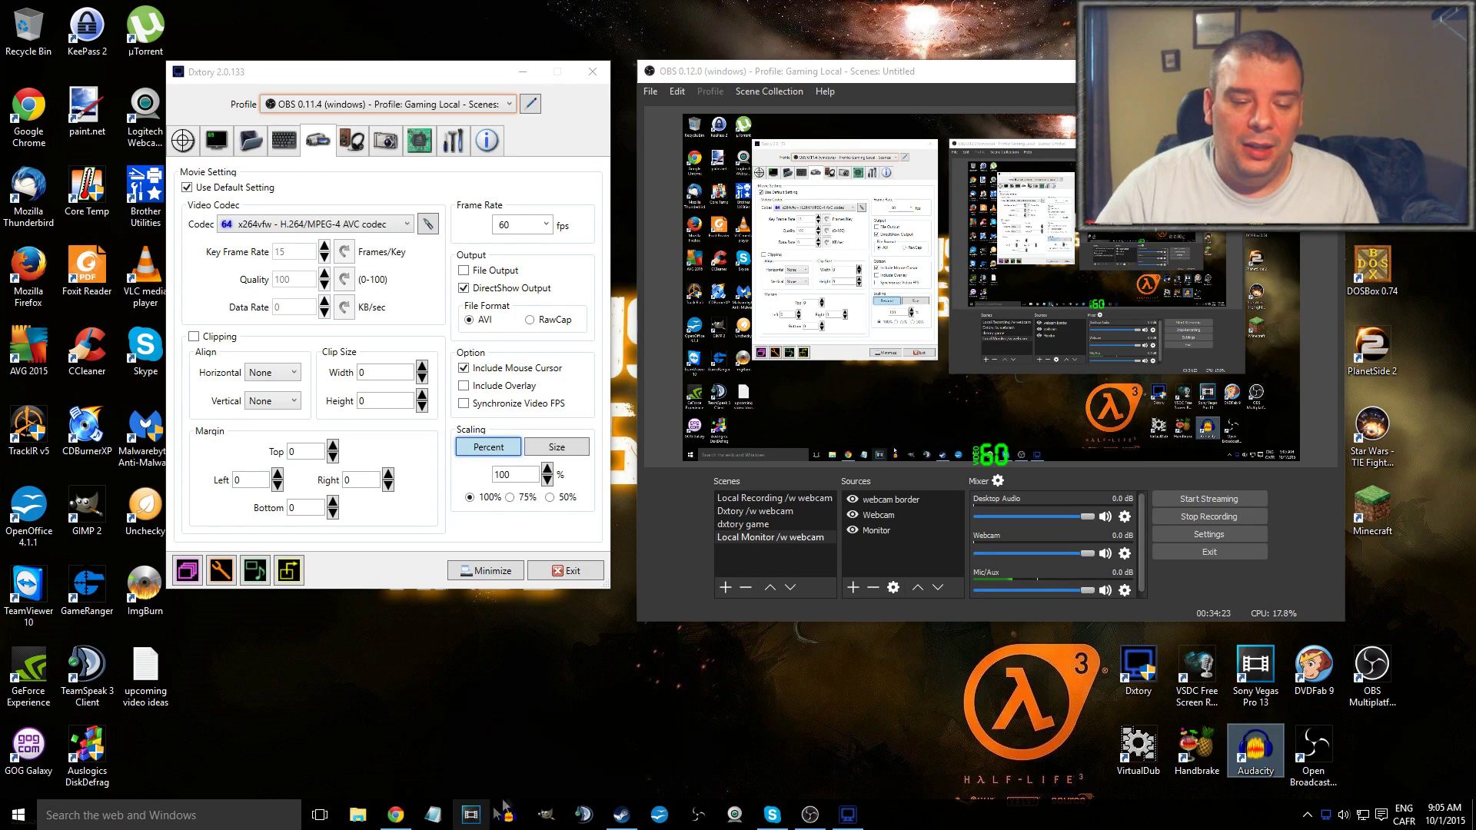
Step: Switch to Chrome and open the GamesRadar site from the News bookmarks in a new tab
mouse_move(397, 818)
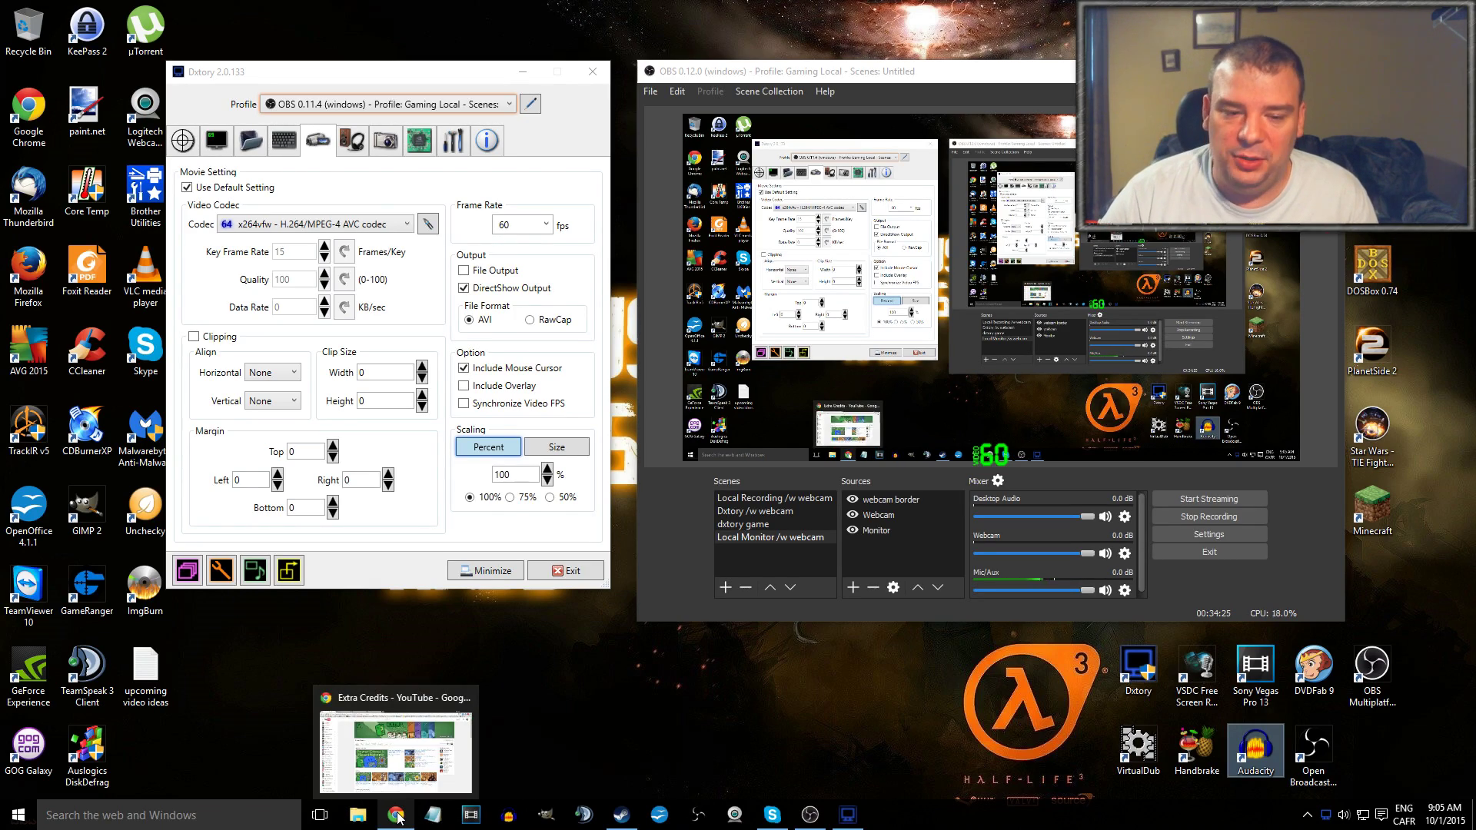
click(396, 818)
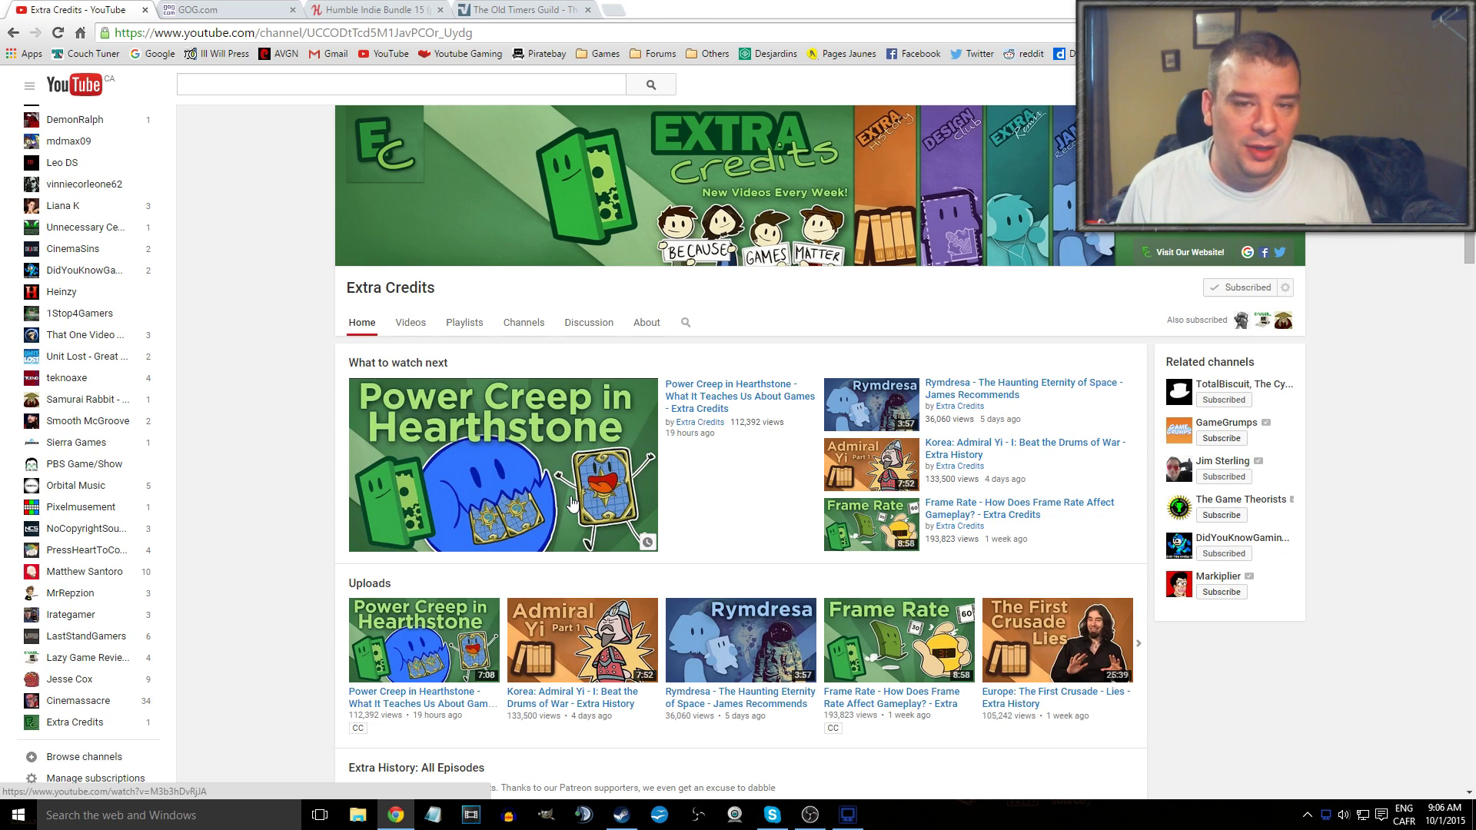
click(613, 10)
click(613, 57)
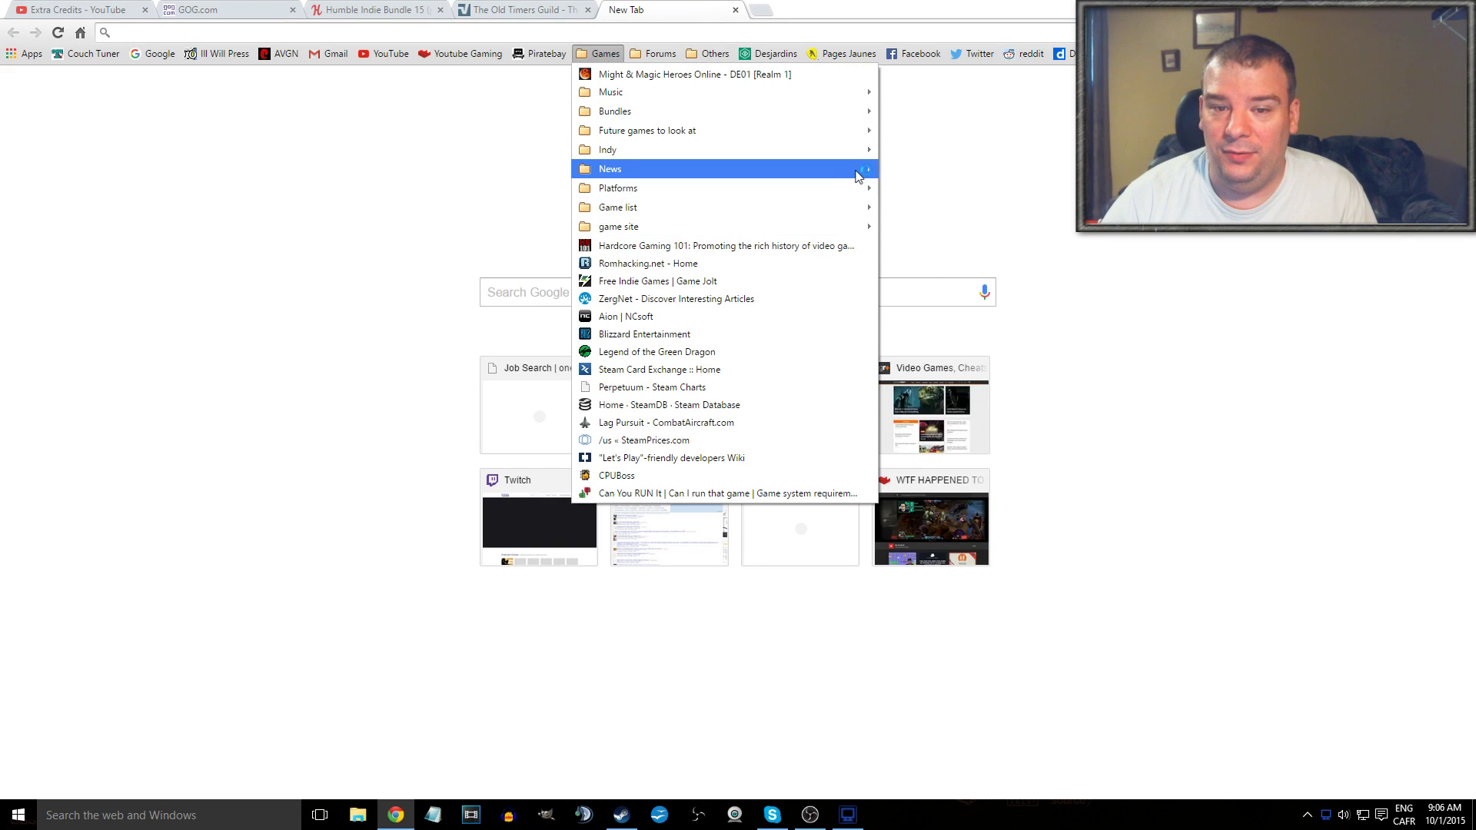
mouse_move(866, 172)
click(934, 328)
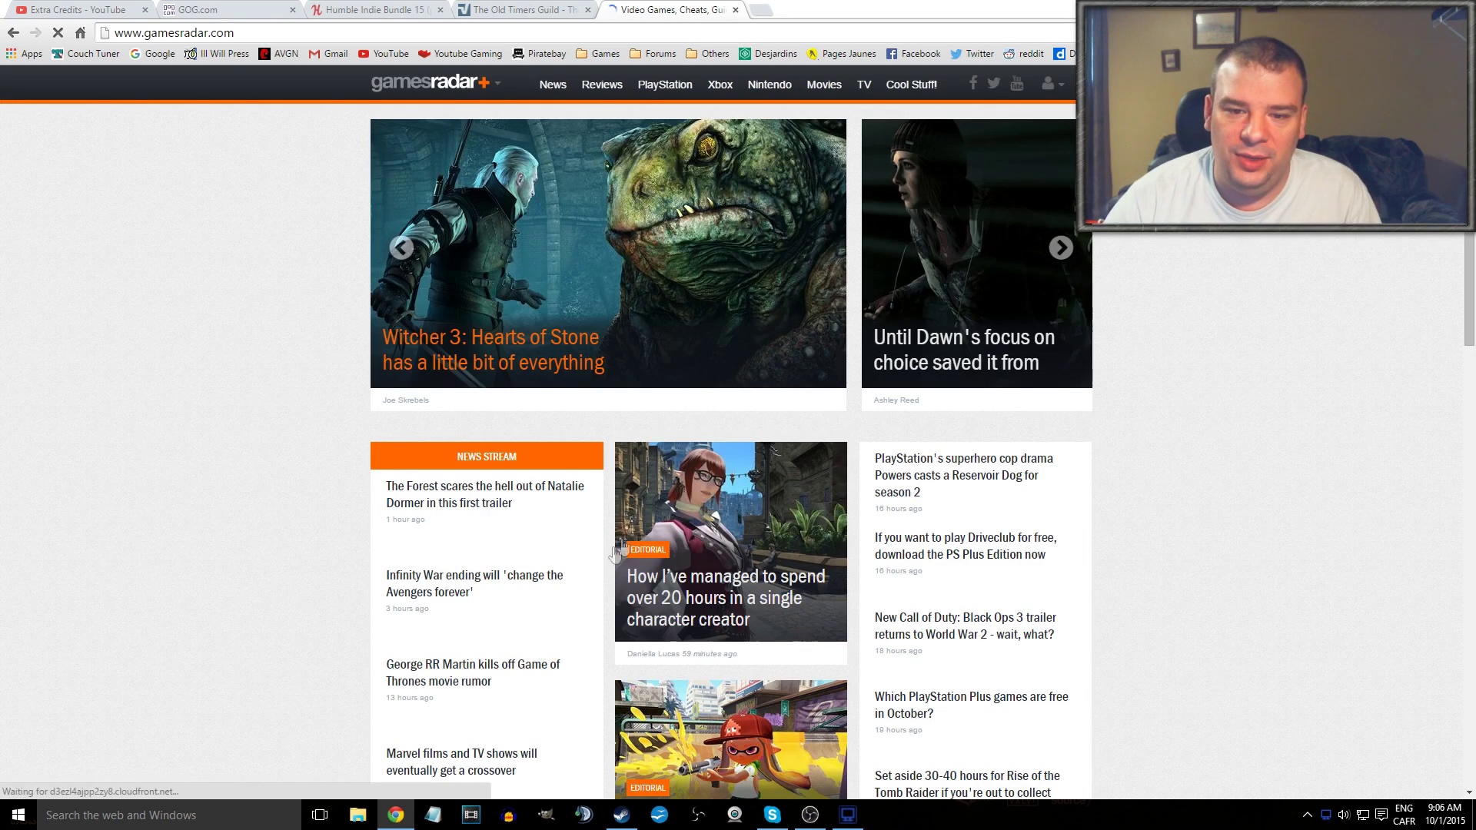
Step: Open the news article about The Forest's first trailer, skim it, and close its tab
click(466, 503)
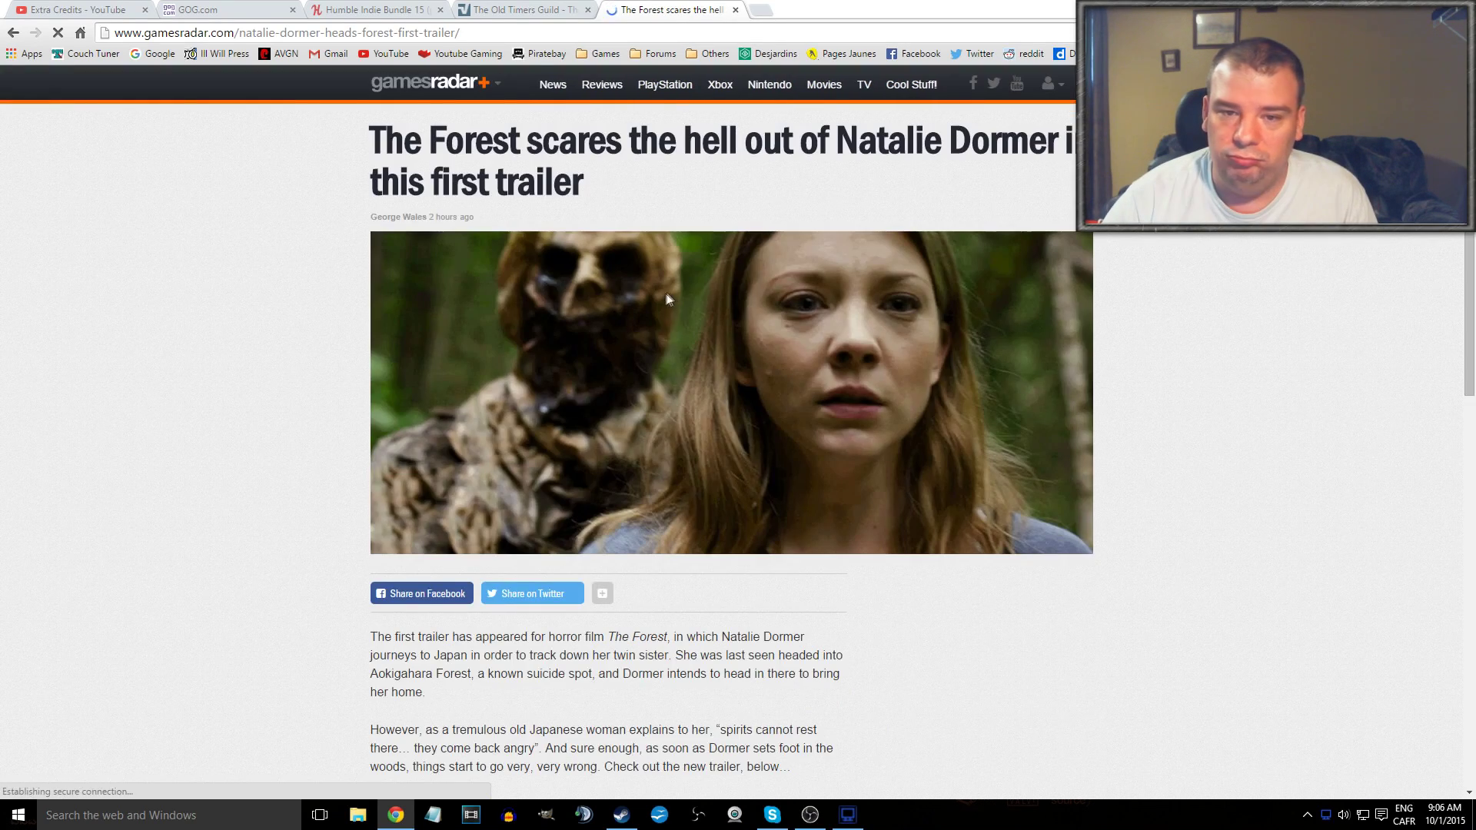
scroll(683, 312, down, 1)
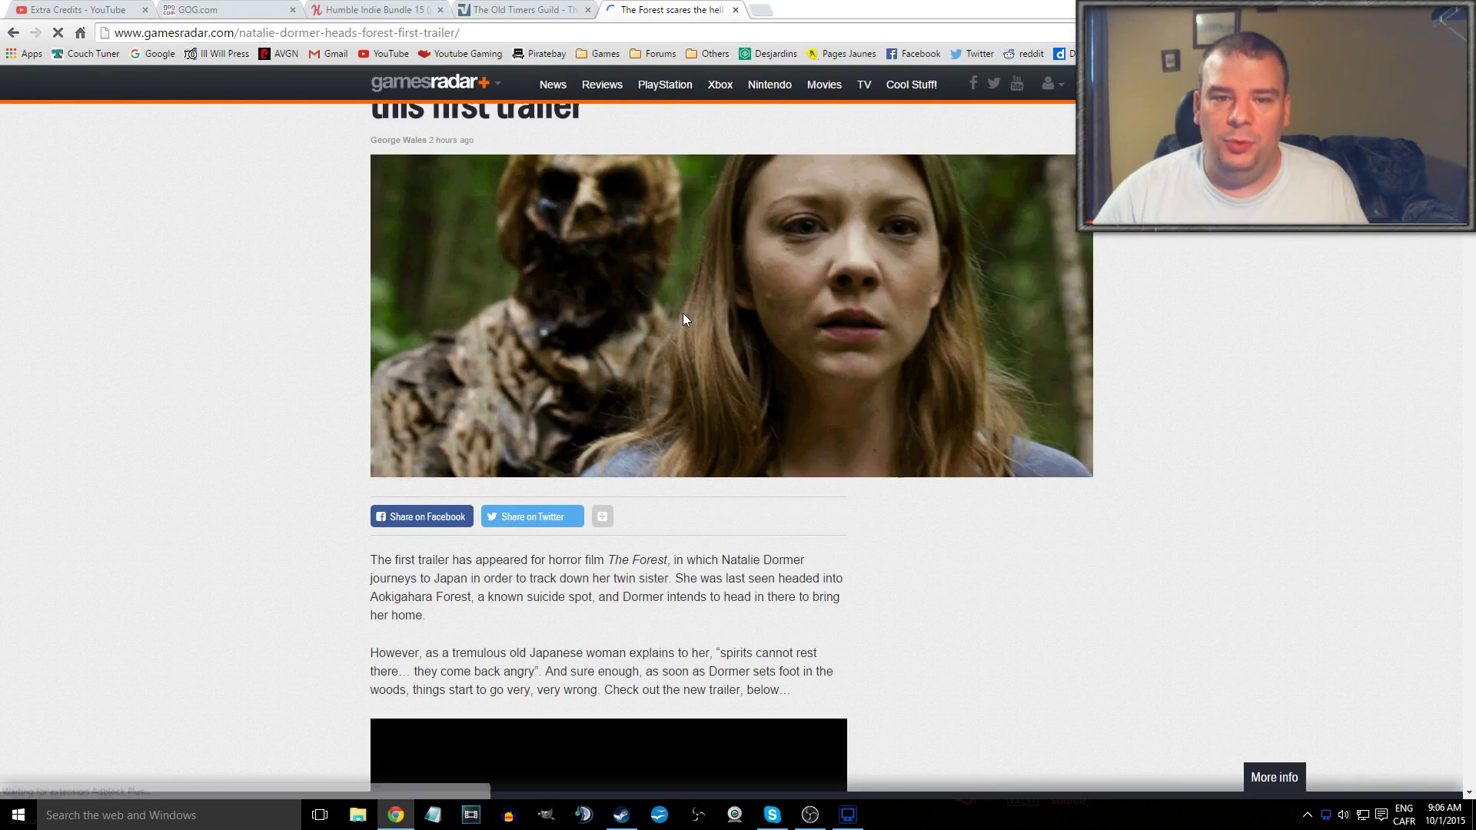
scroll(689, 314, up, 1)
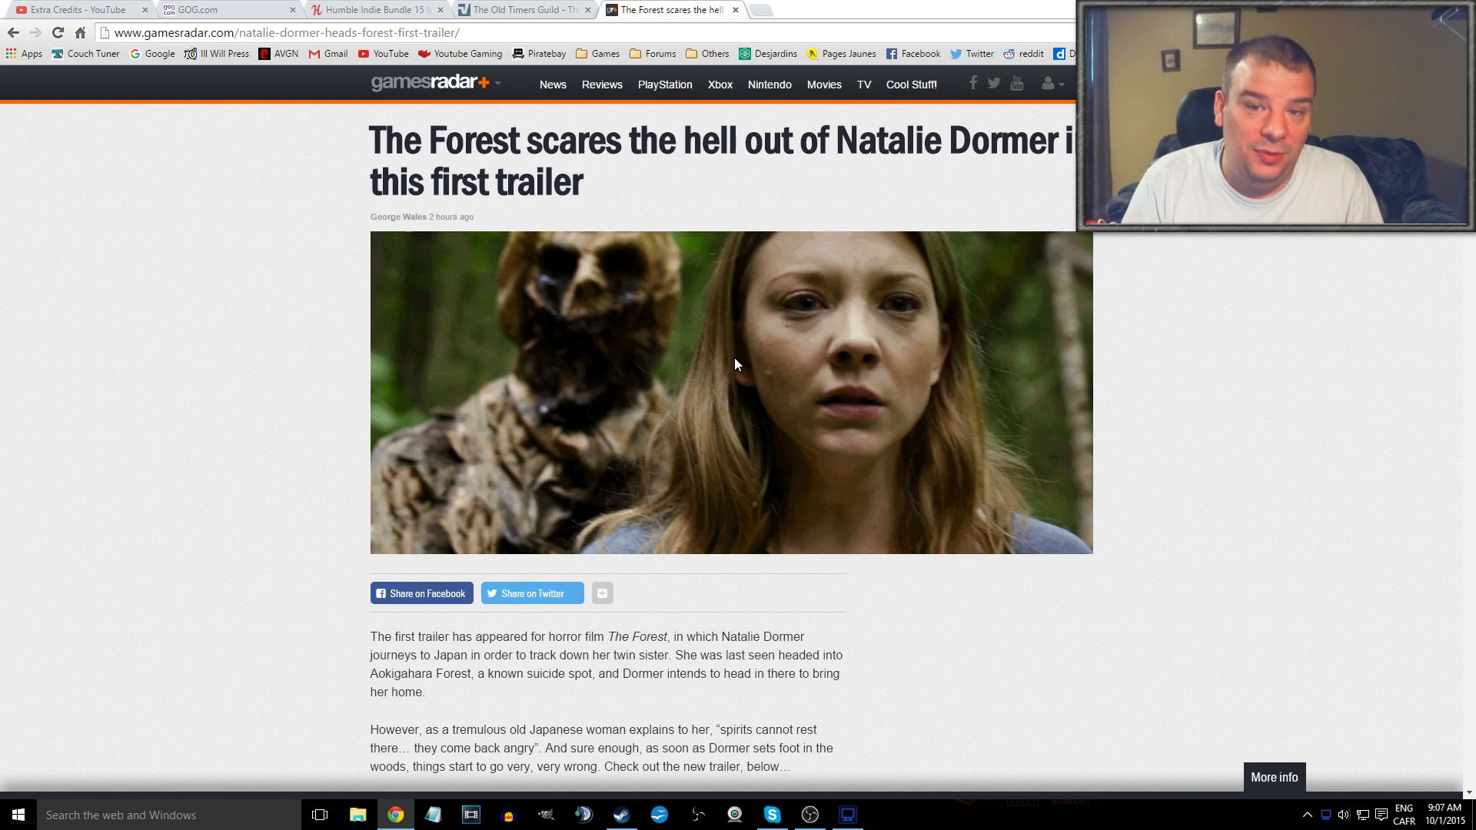
click(735, 10)
Step: Return to the Extra Credits YouTube page and browse the list of subscribed channels
click(77, 9)
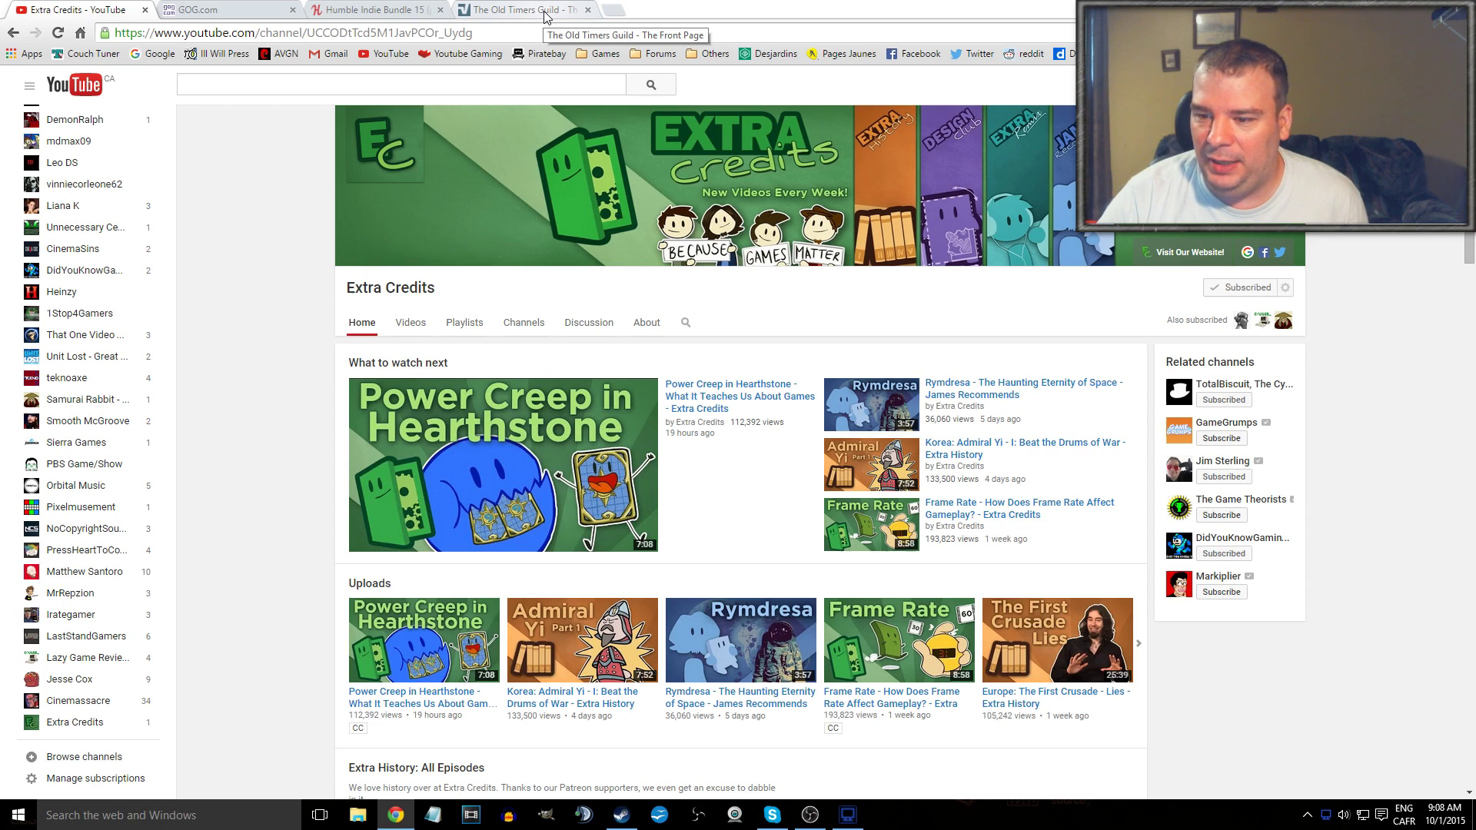
scroll(58, 344, up, 7)
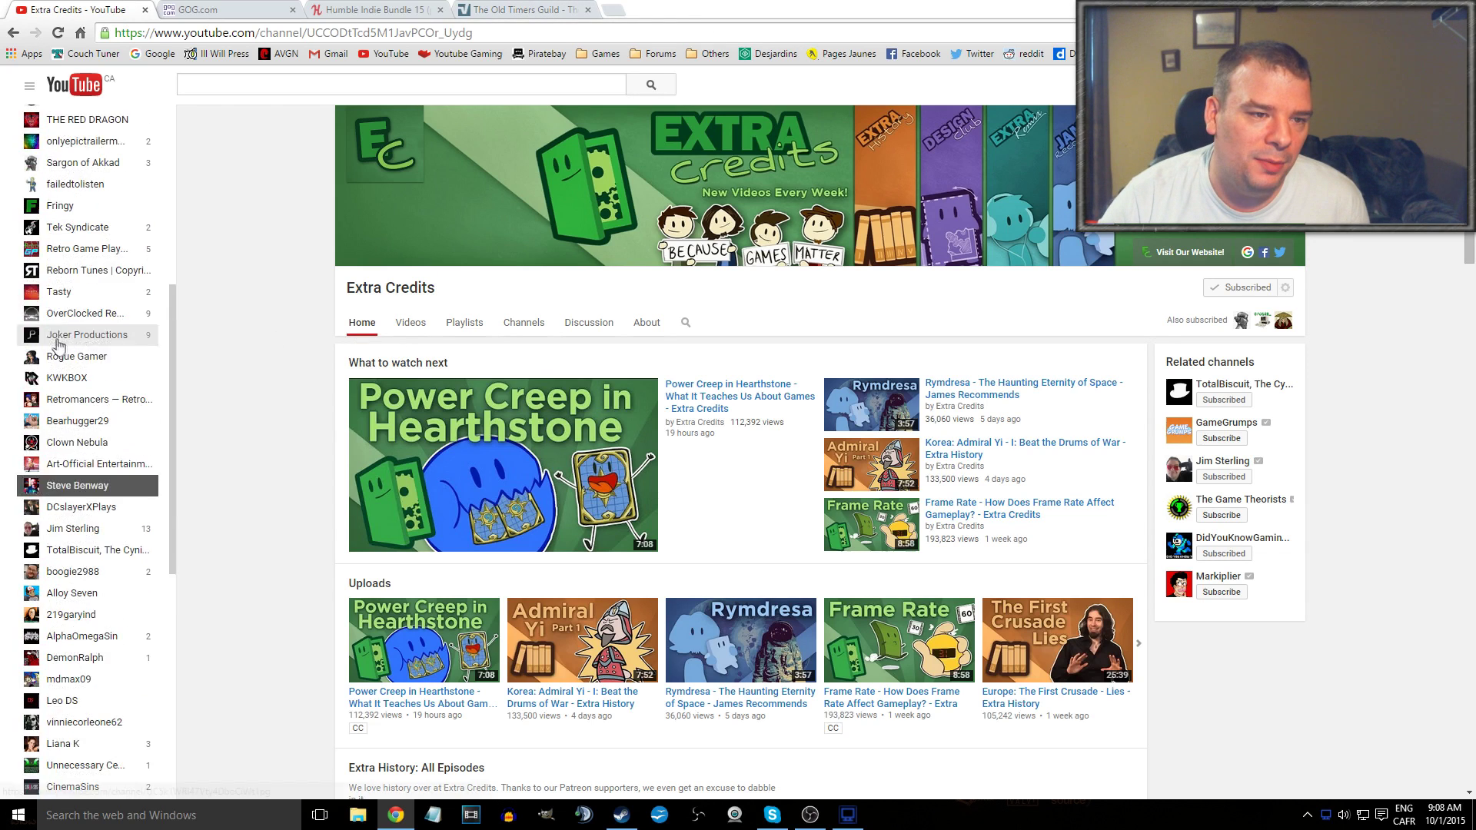
scroll(57, 344, up, 6)
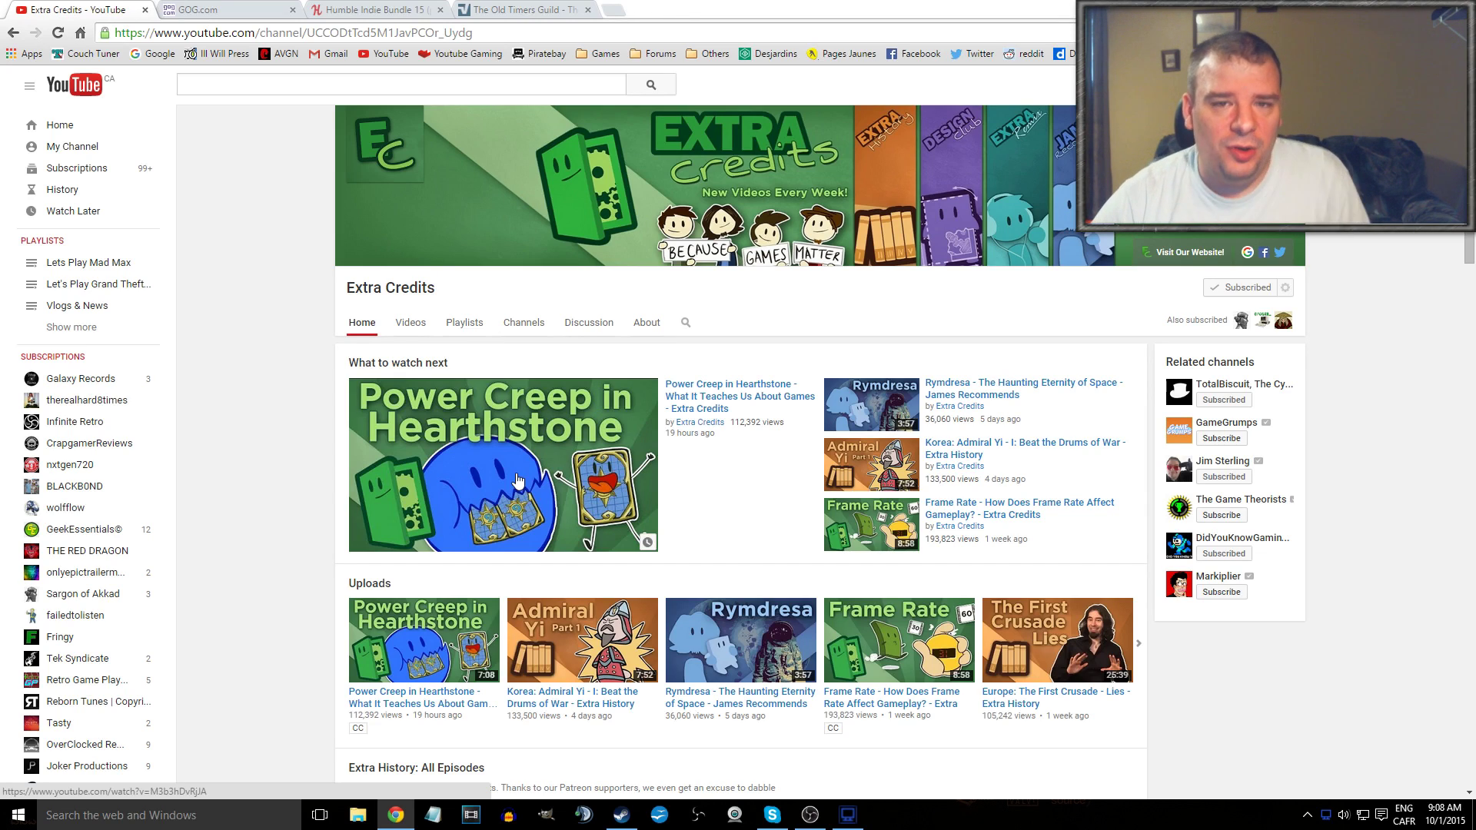
scroll(768, 551, down, 6)
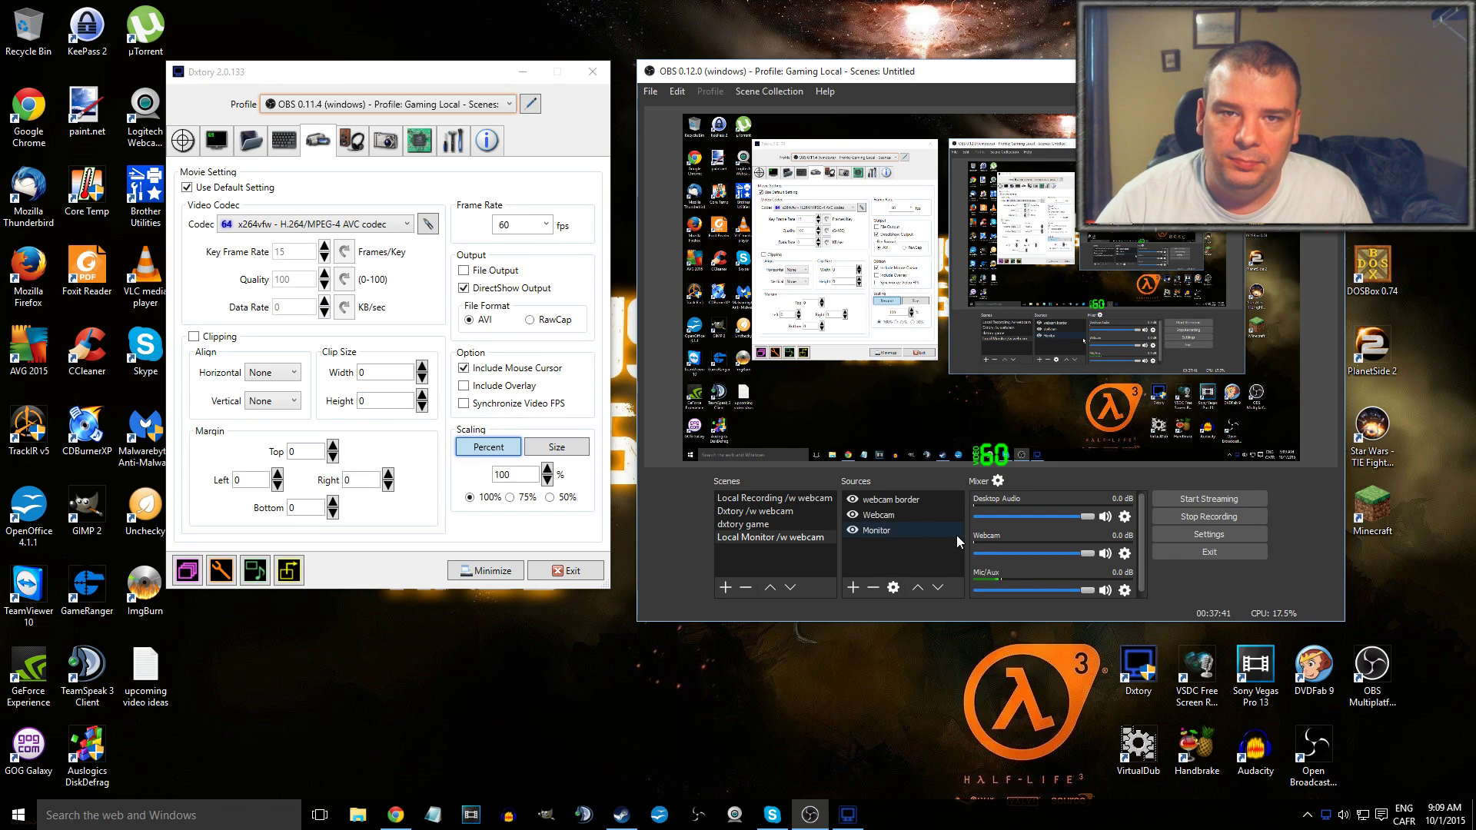
Step: Switch back to OBS 0.12.0 and stop the recording
click(1203, 517)
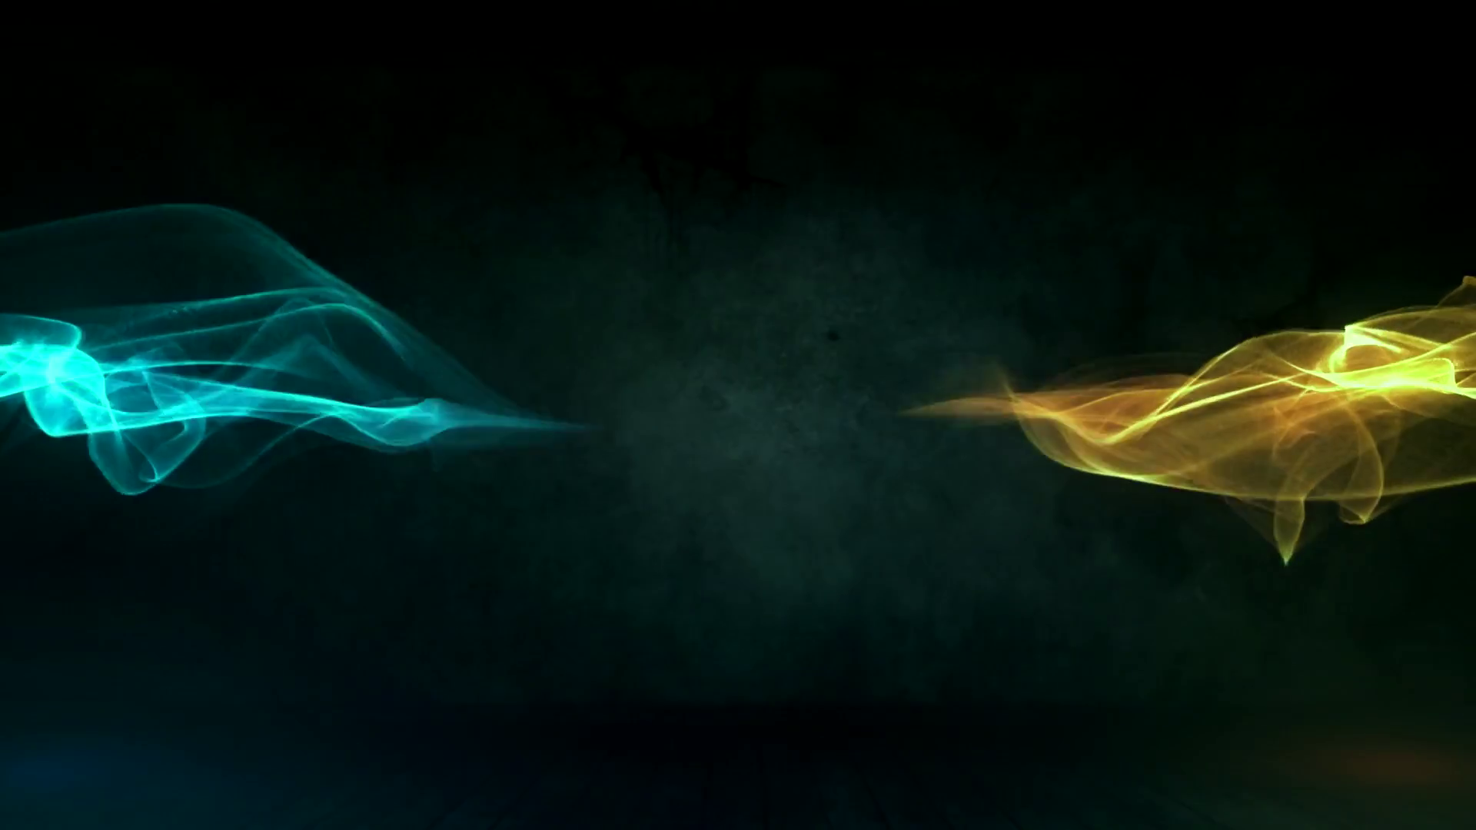